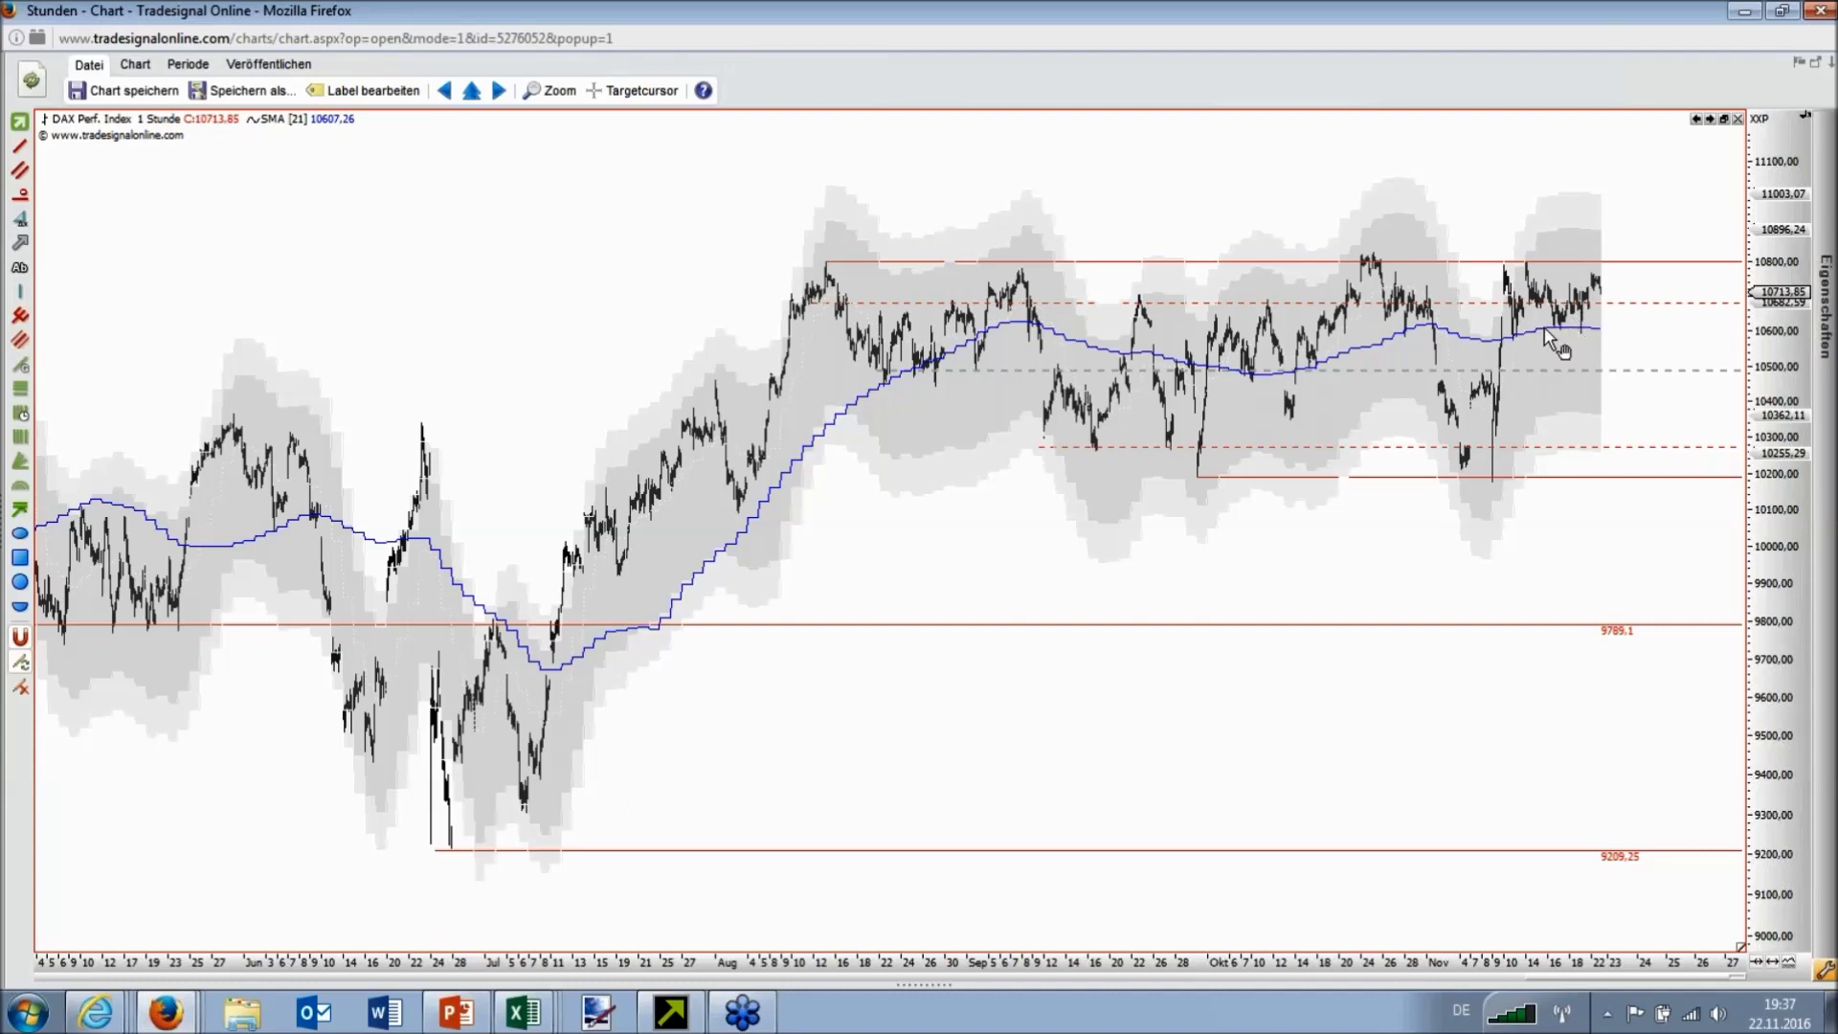
Step: Examine the hourly DAX chart's price levels at the horizontal trend lines and the 21-period moving average with the crosshair data read-out
mouse_move(1587, 329)
mouse_move(1603, 288)
drag(1643, 285, 1638, 254)
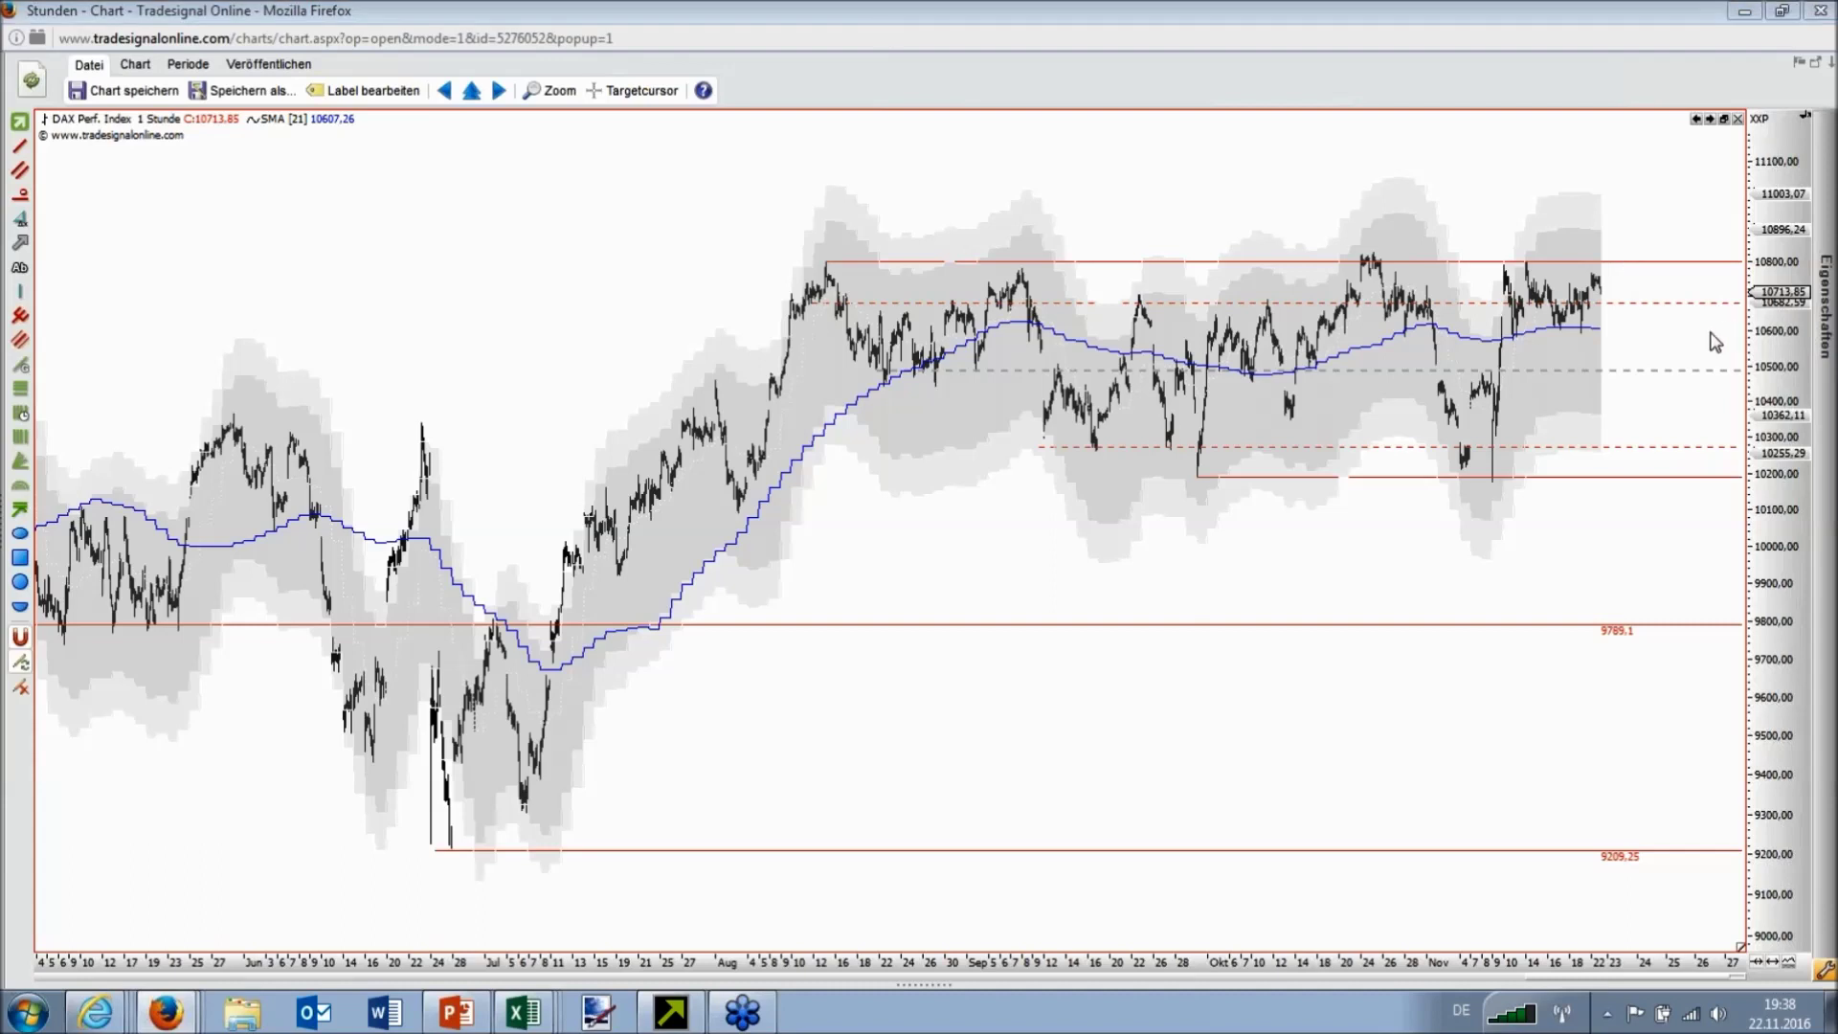
click(1627, 234)
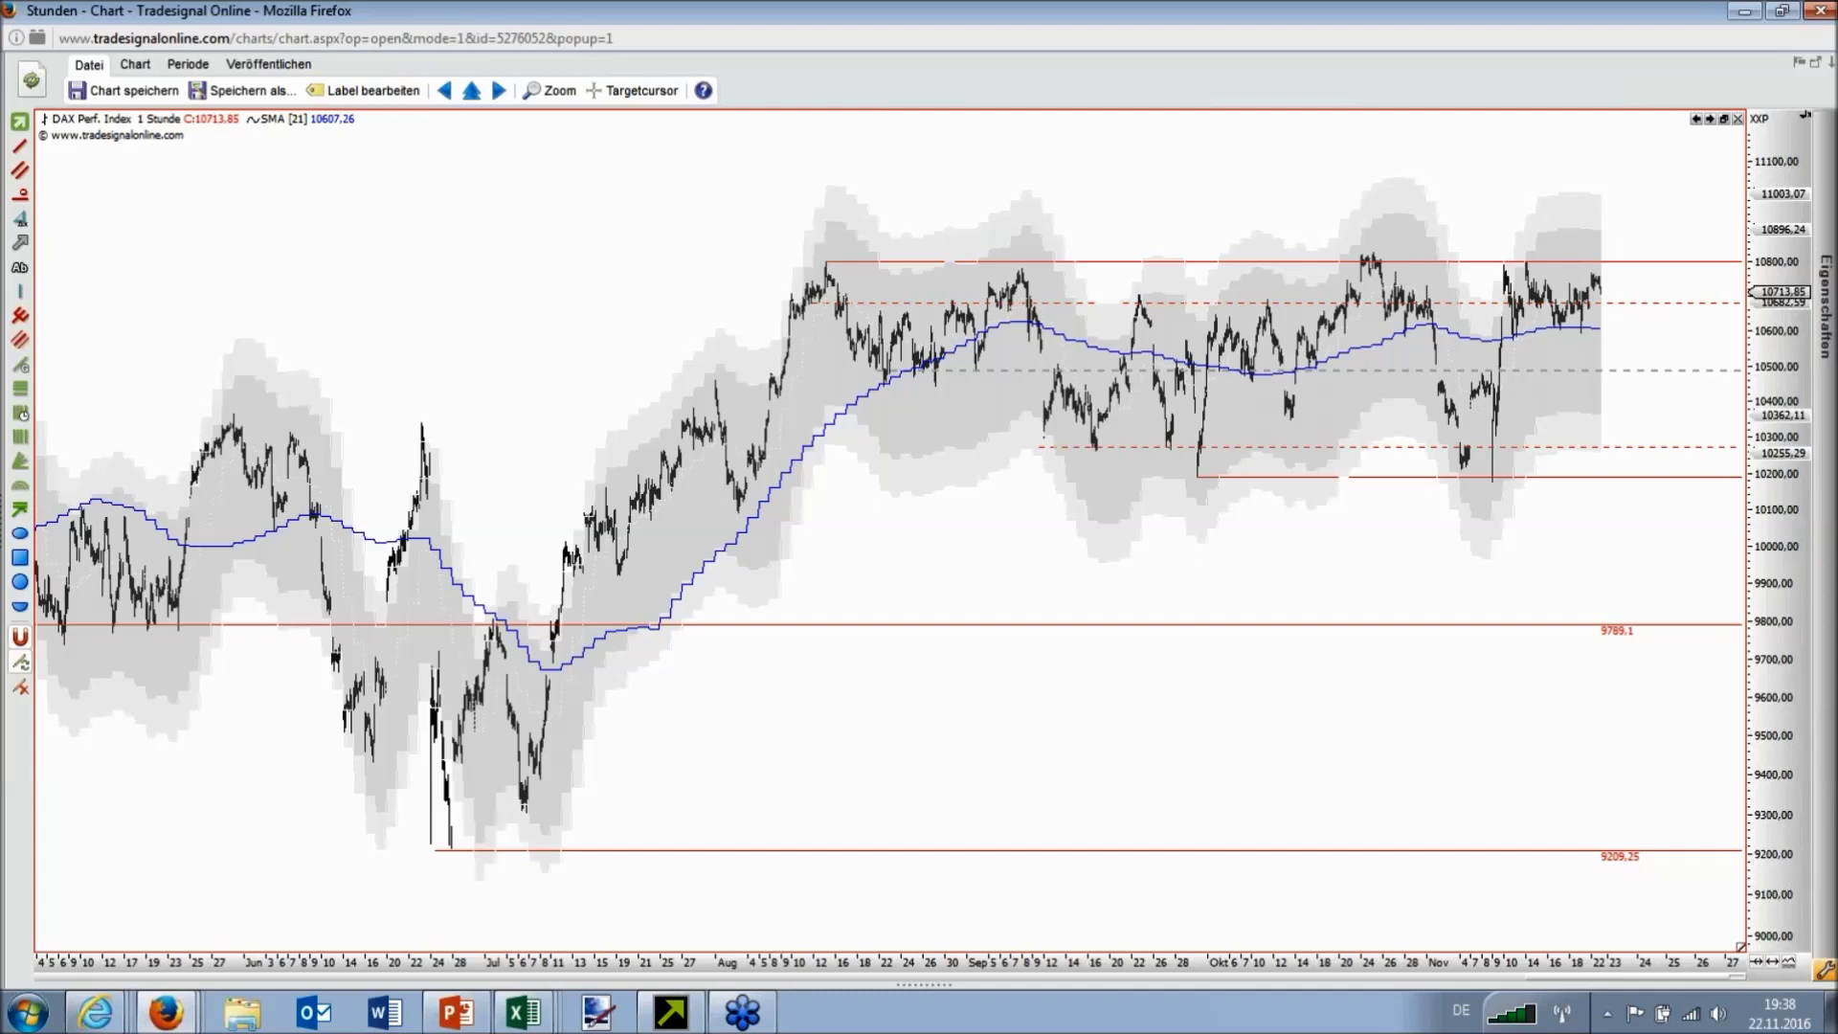
click(1632, 328)
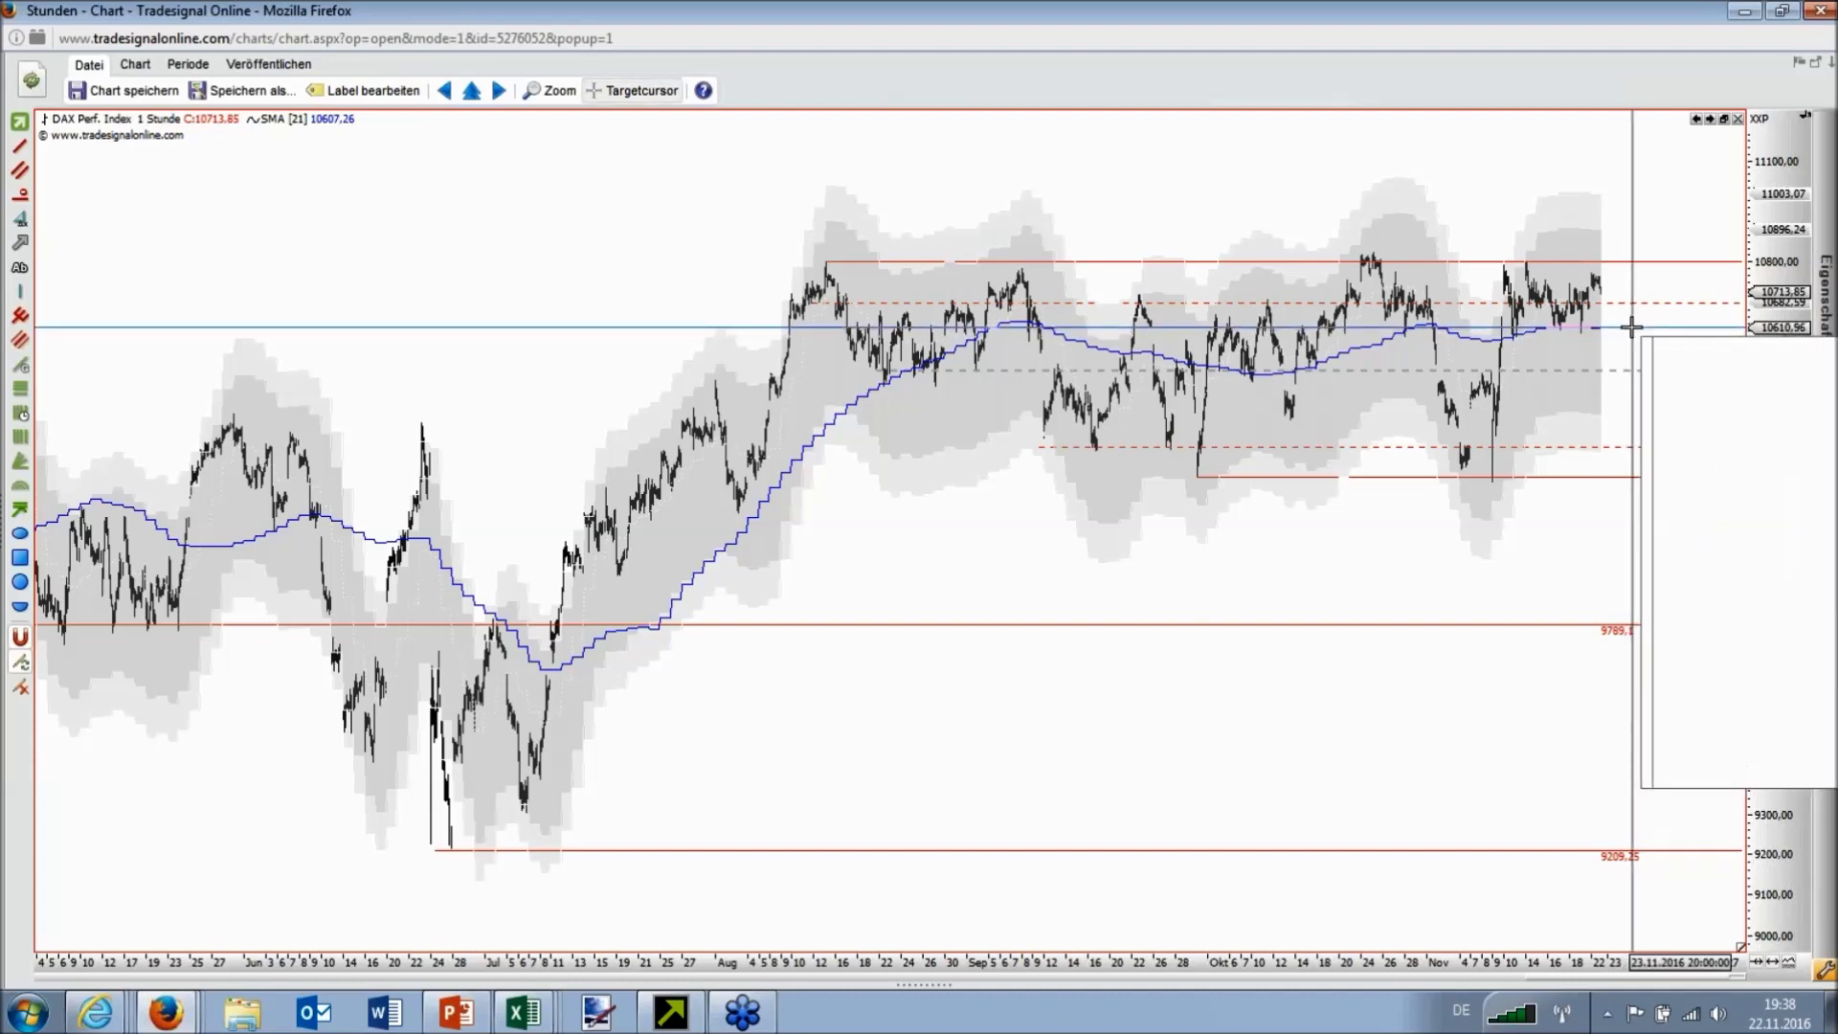
click(1632, 328)
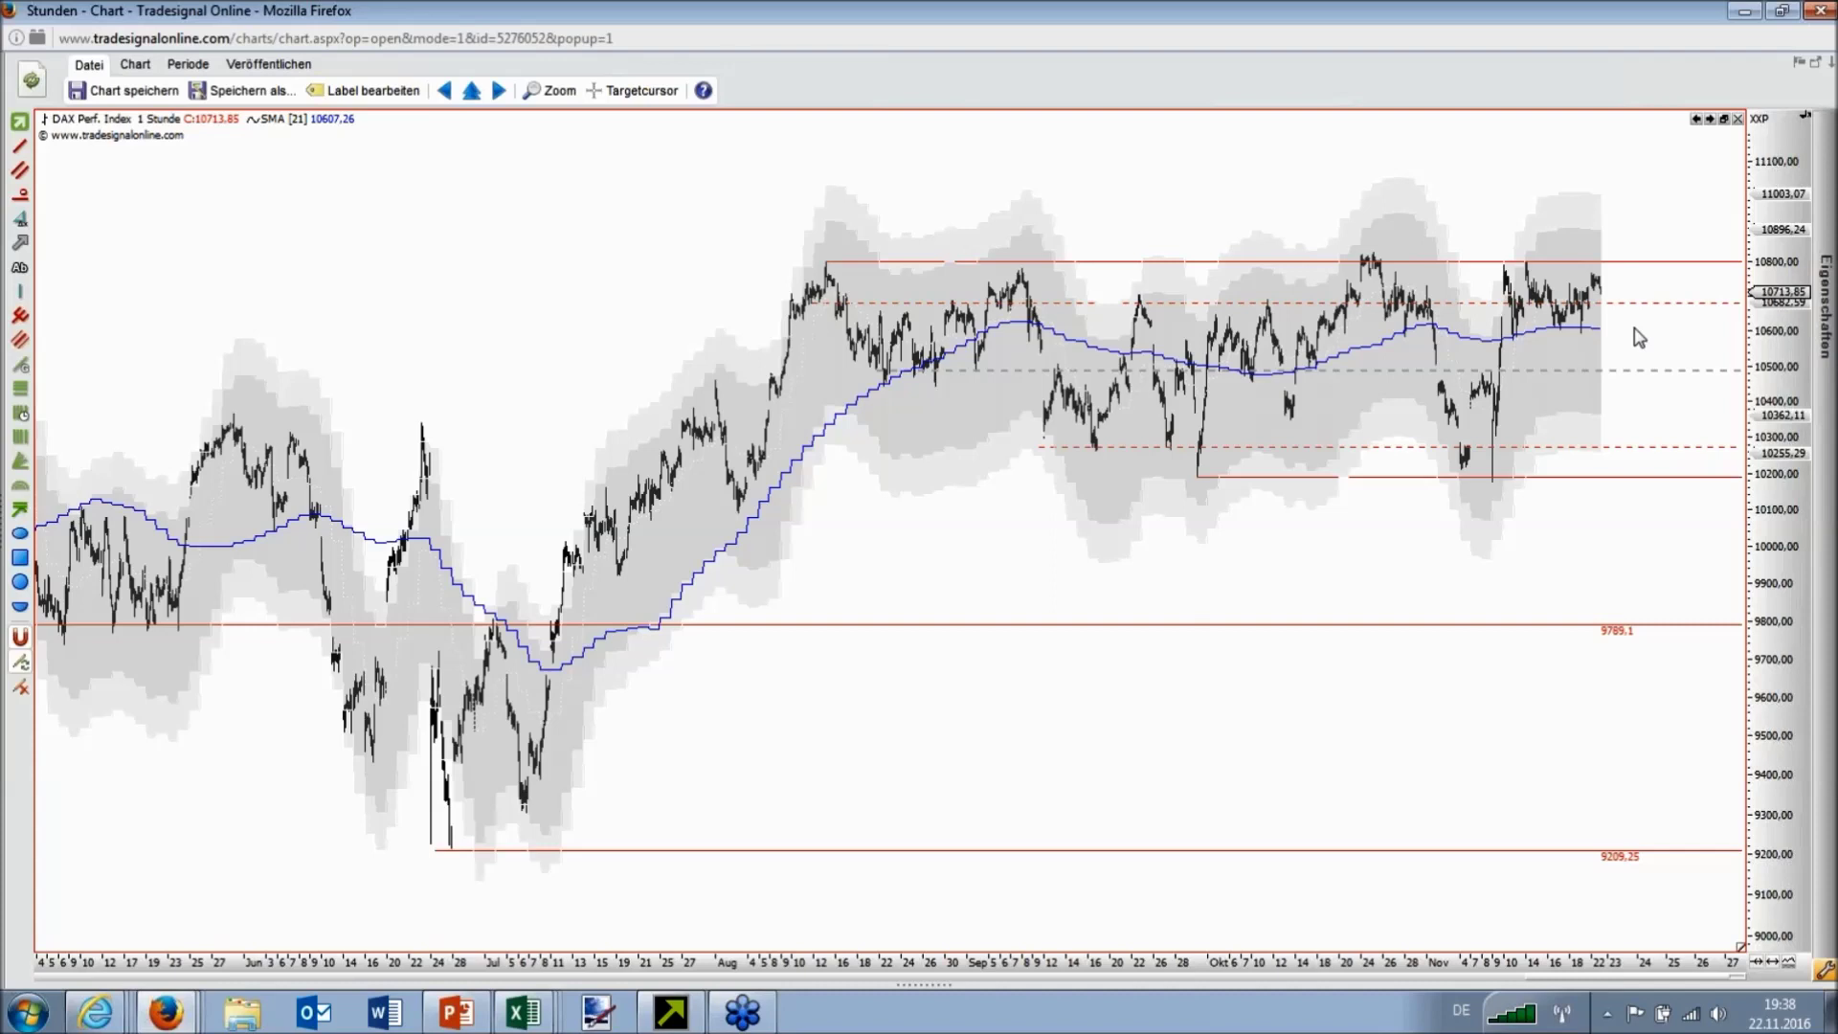
click(1637, 311)
click(1638, 300)
click(1621, 324)
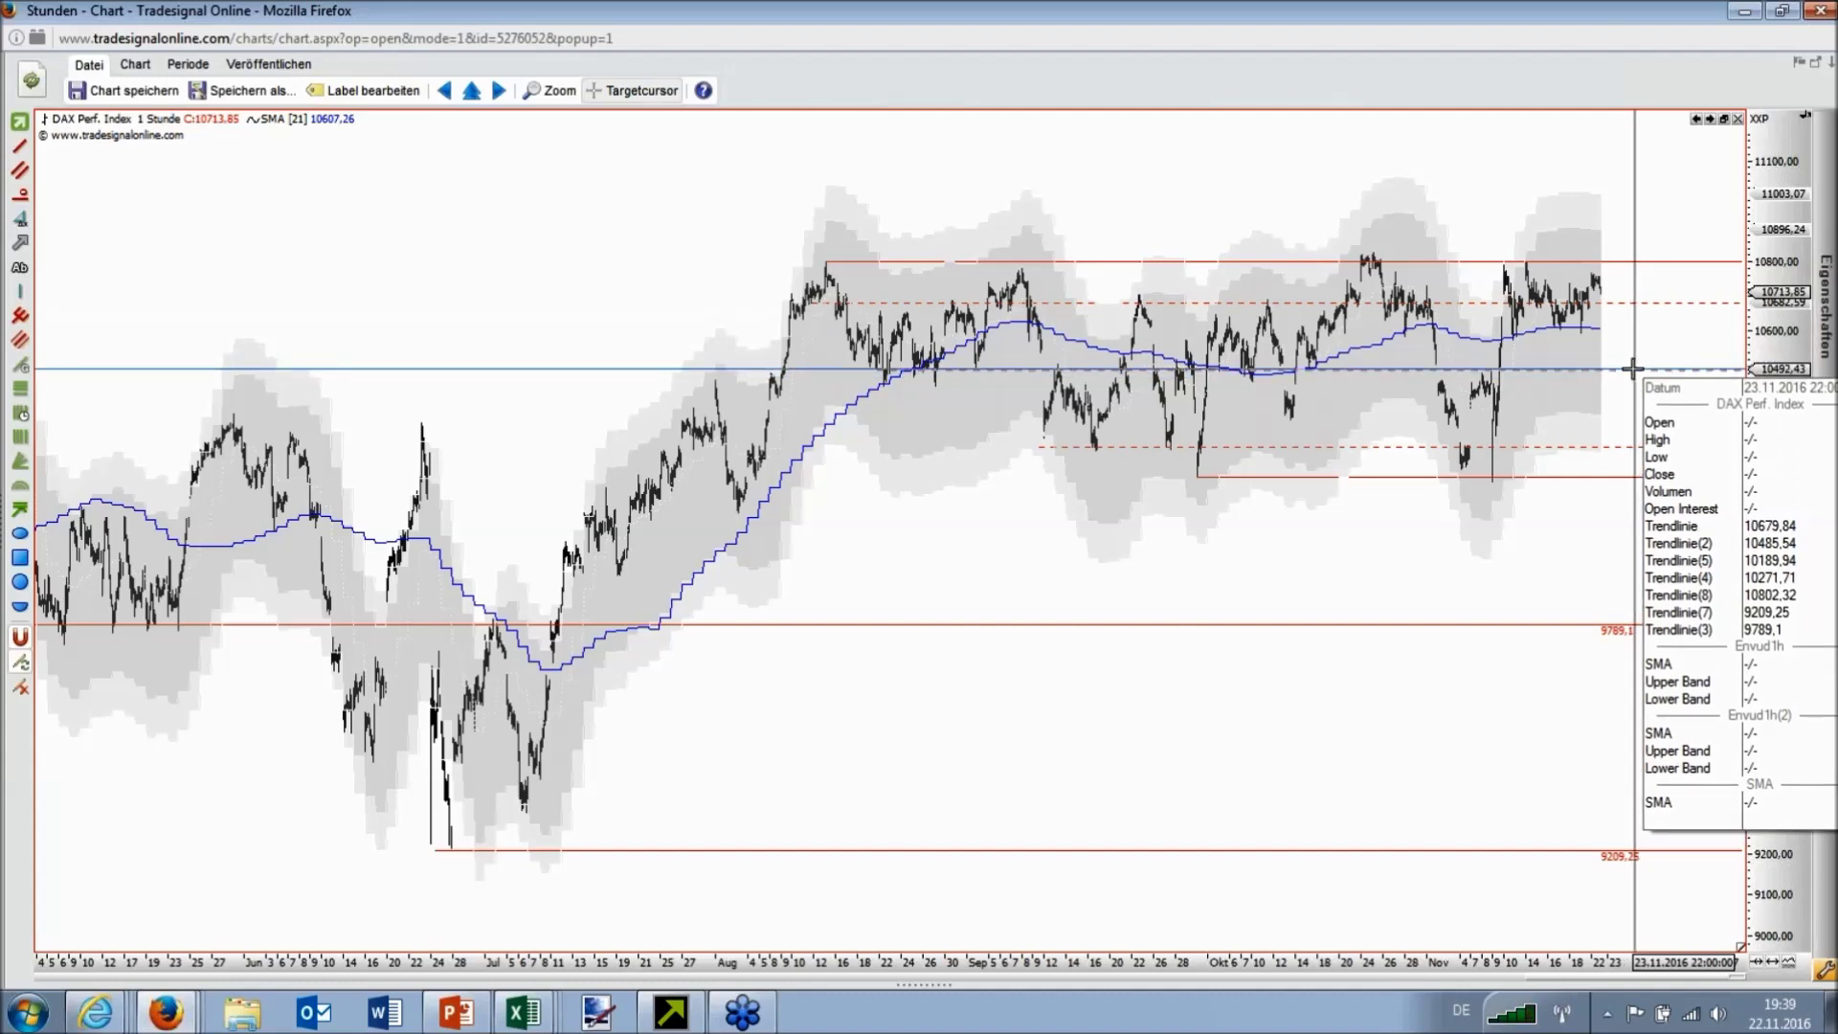
click(1321, 368)
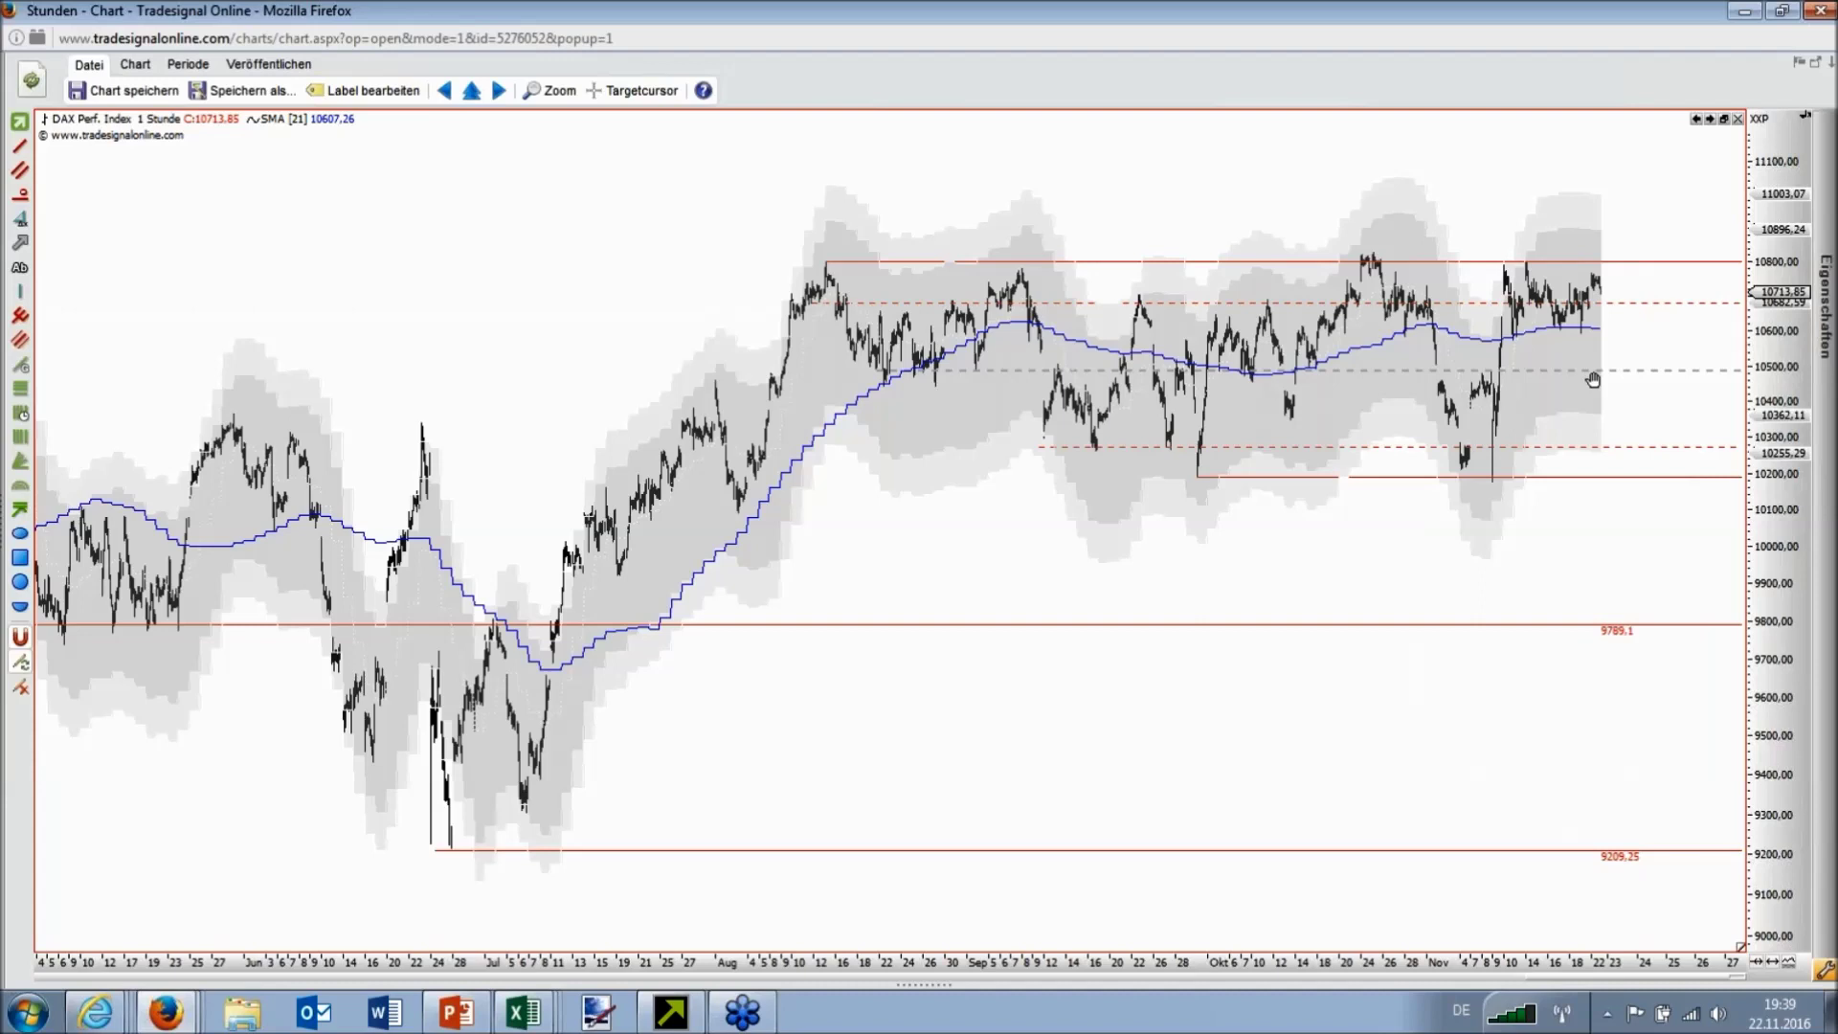
click(1620, 390)
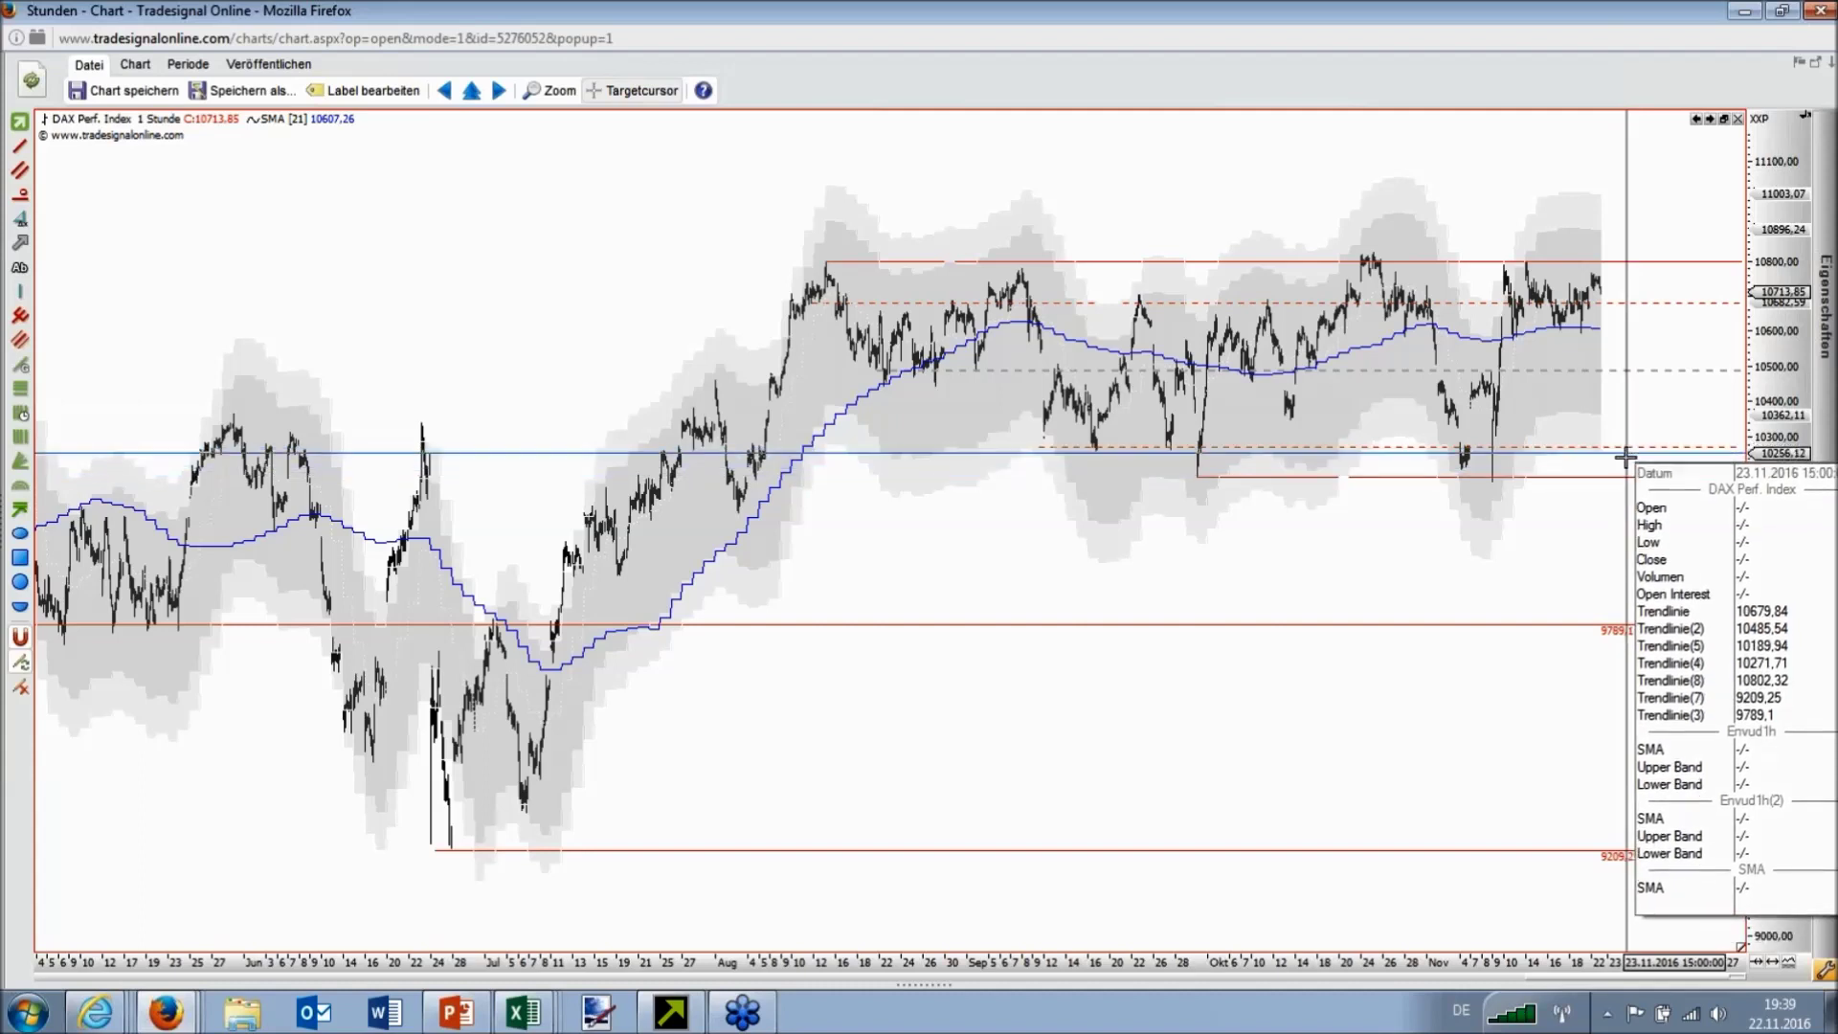
key(Escape)
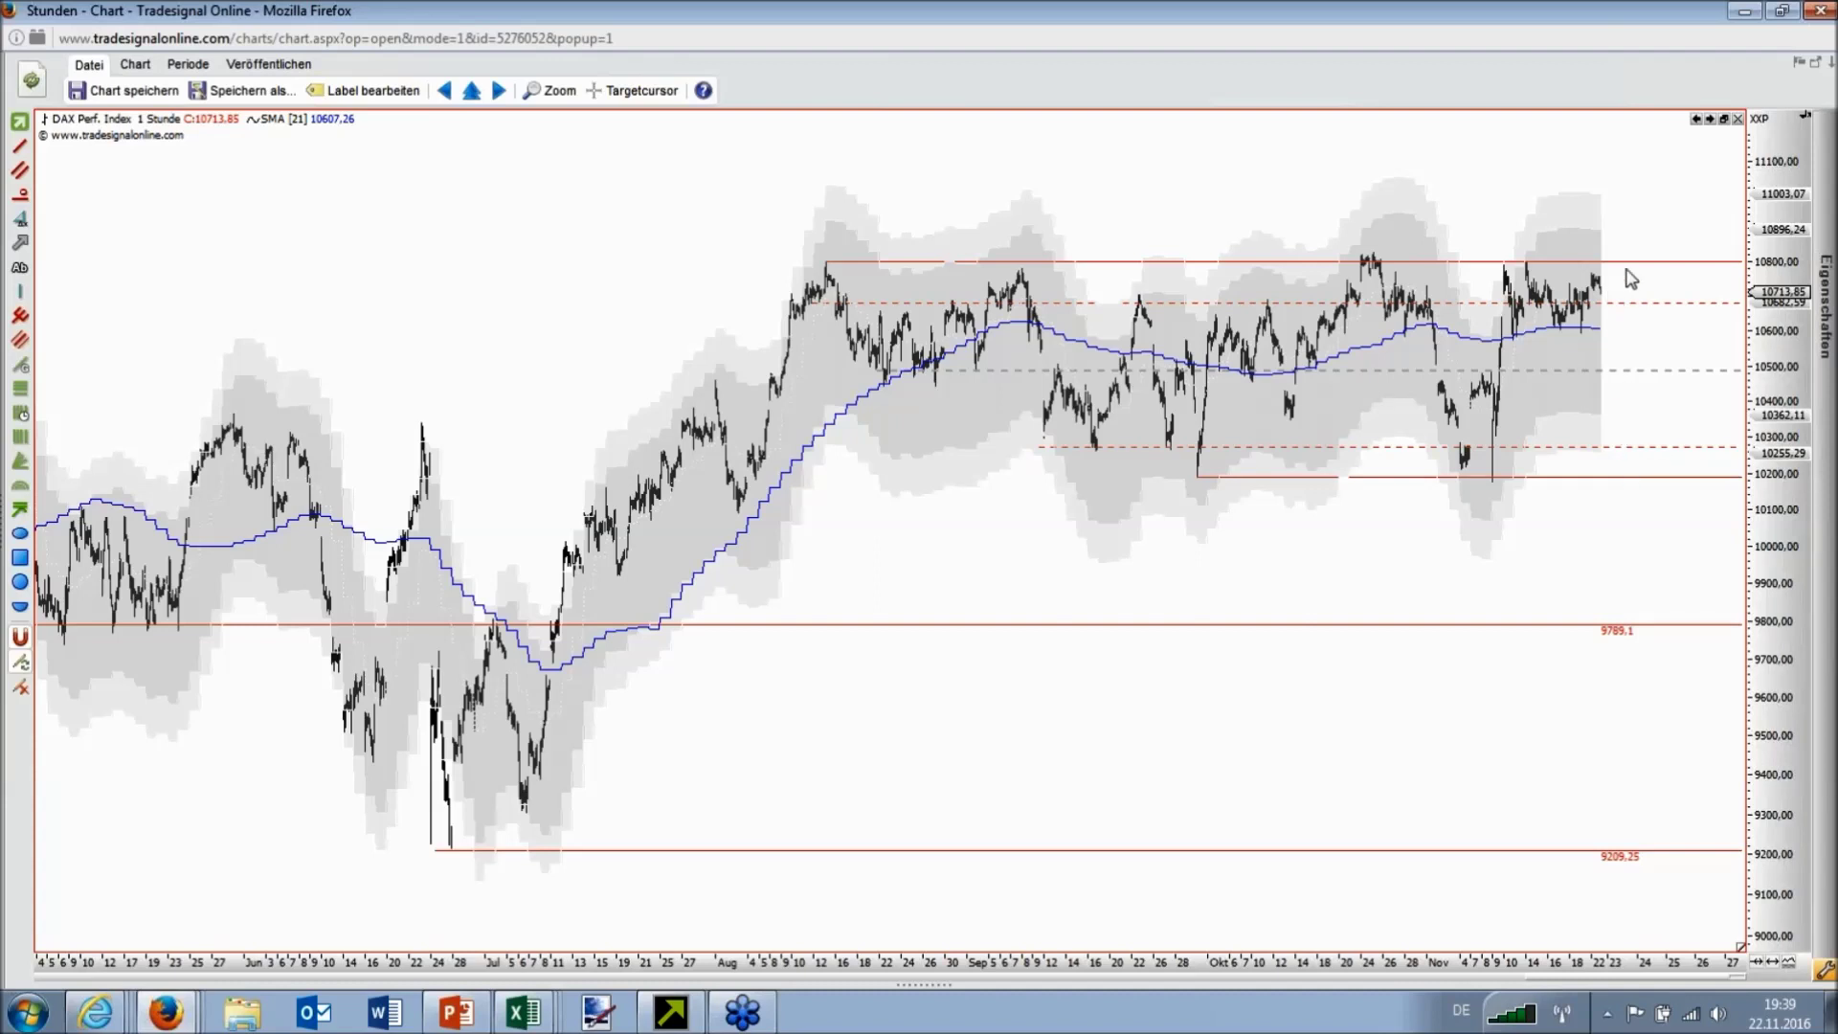
middle_click(1631, 279)
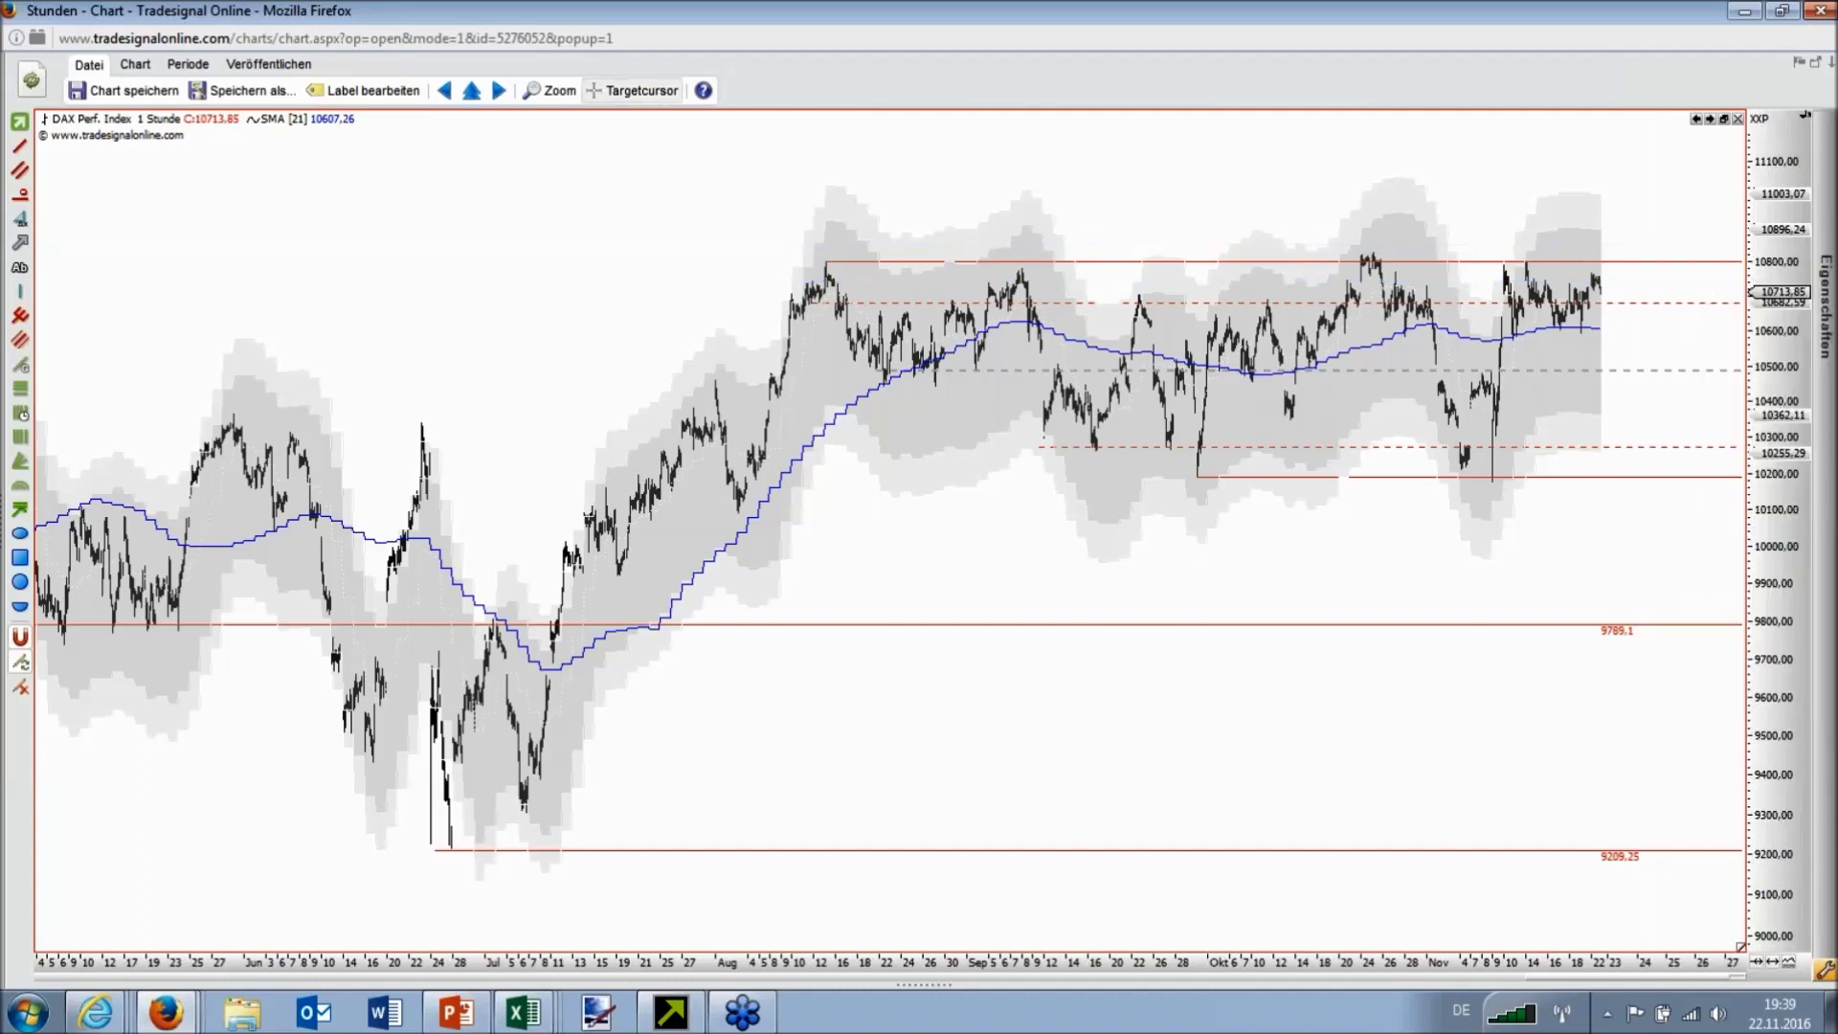
drag(1643, 251, 1646, 231)
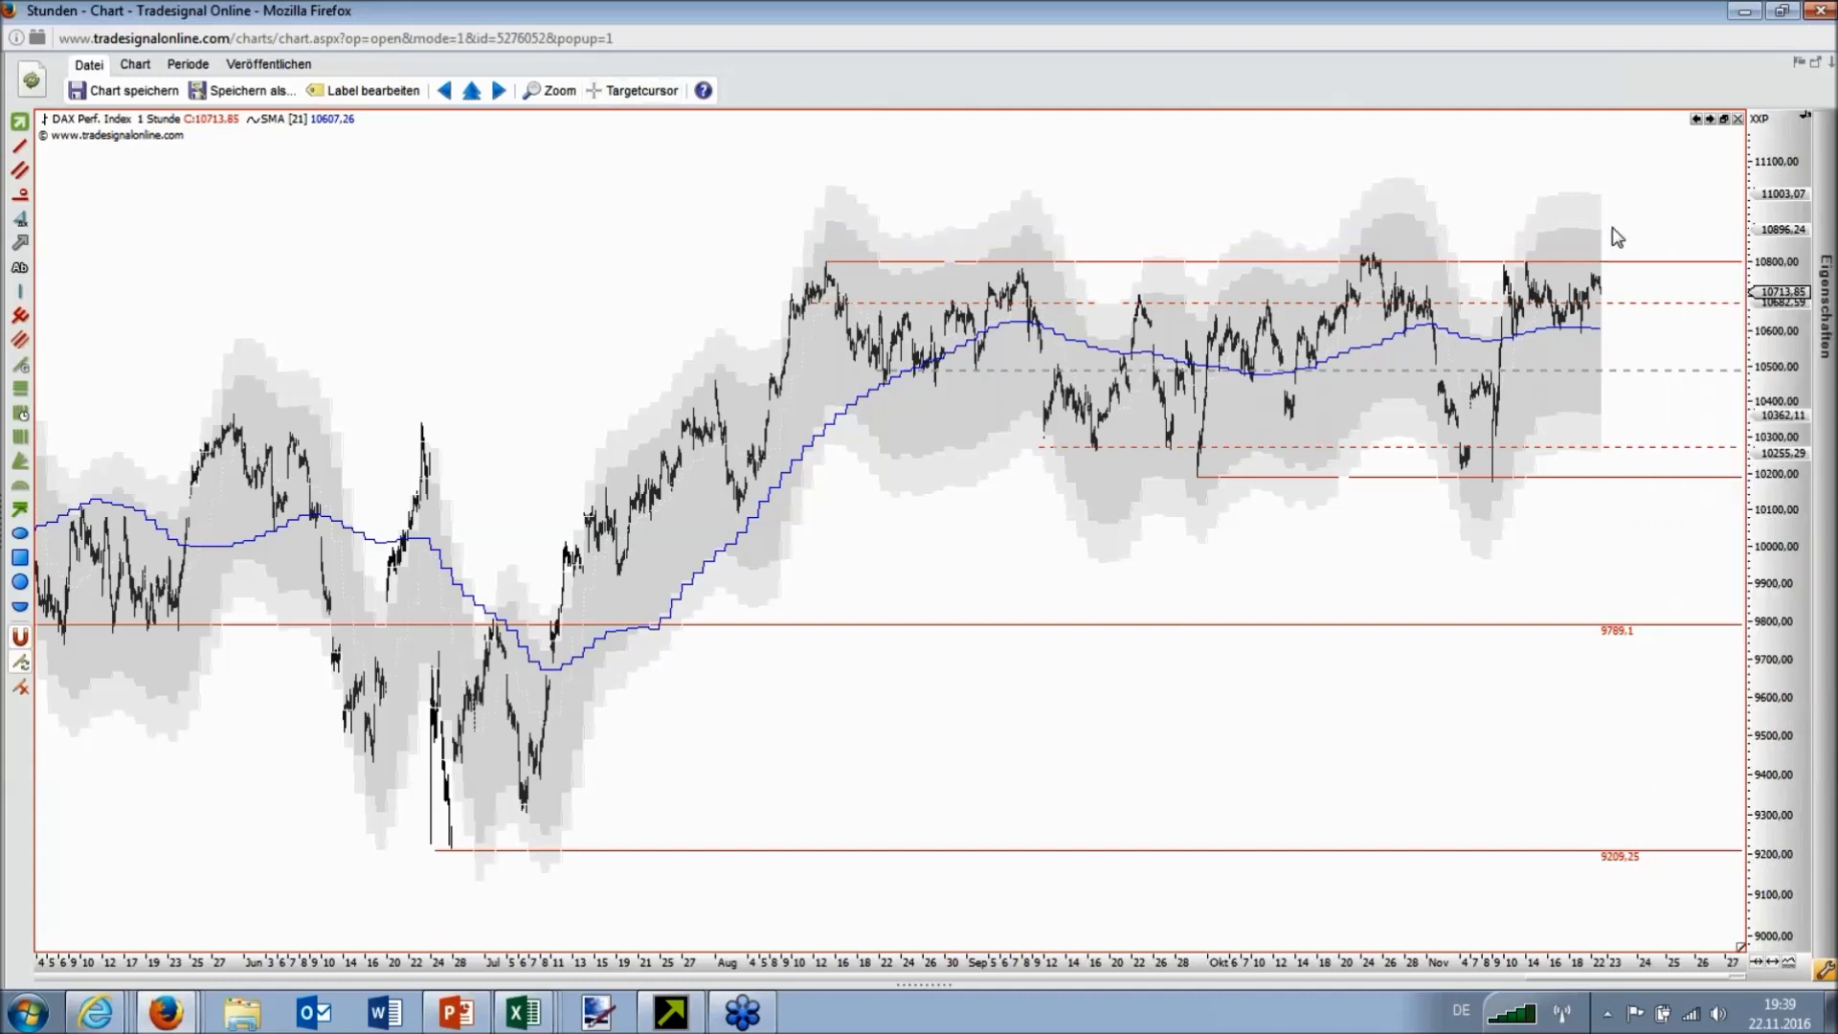
Step: Enlarge the hourly chart's time and price scales and inspect the upper envelope band's level near the latest prices
mouse_move(1580, 238)
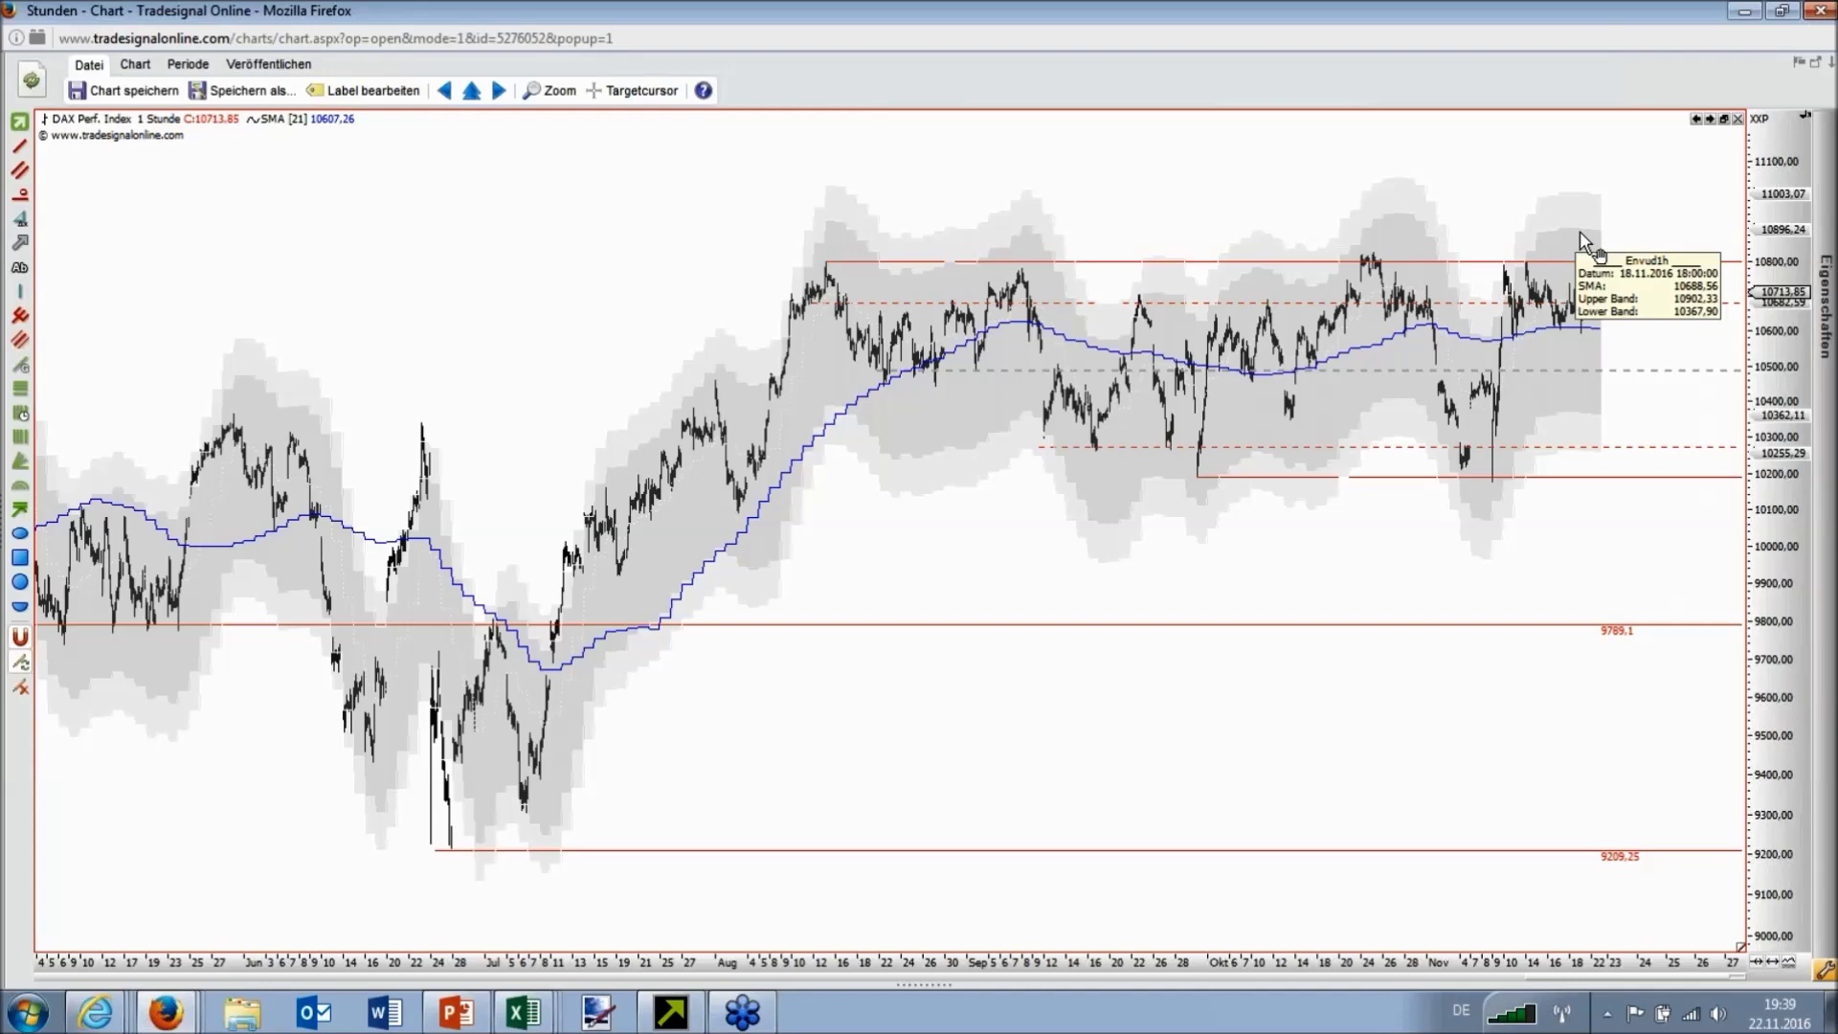
drag(1349, 967, 1104, 967)
drag(1776, 331, 1798, 123)
drag(1653, 307, 1653, 480)
middle_click(1585, 272)
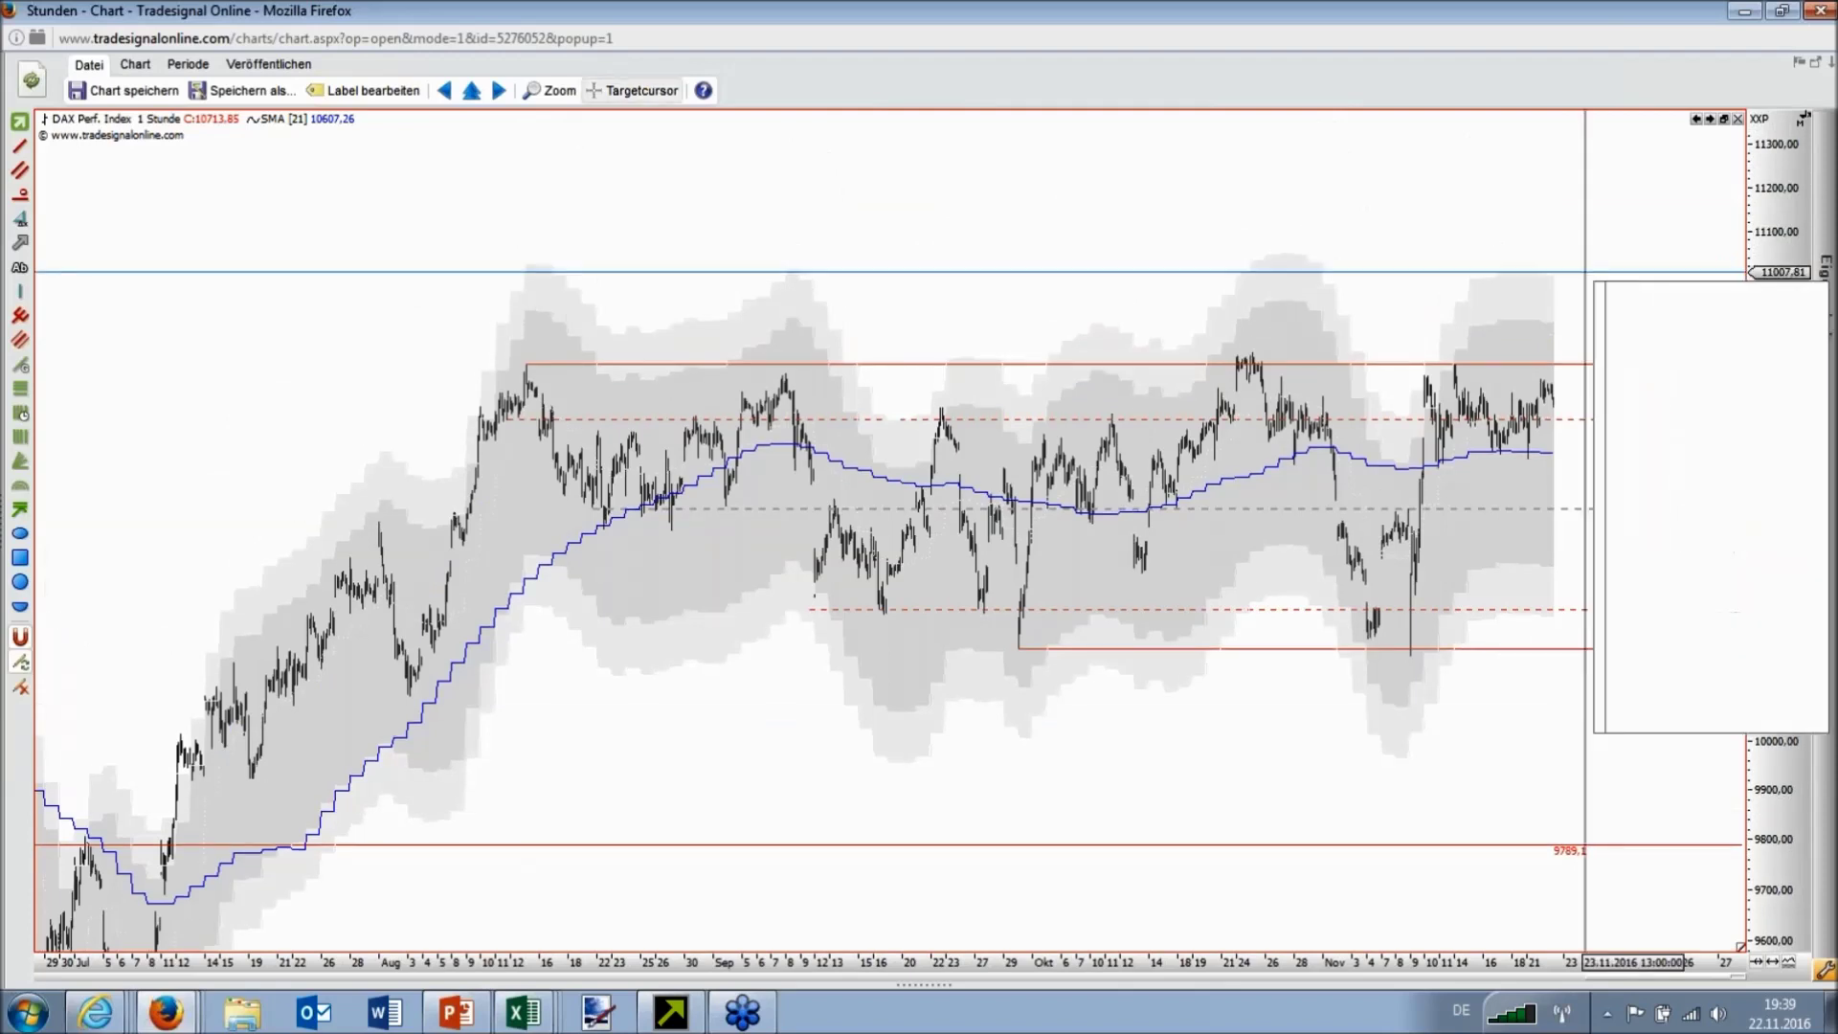
click(1584, 280)
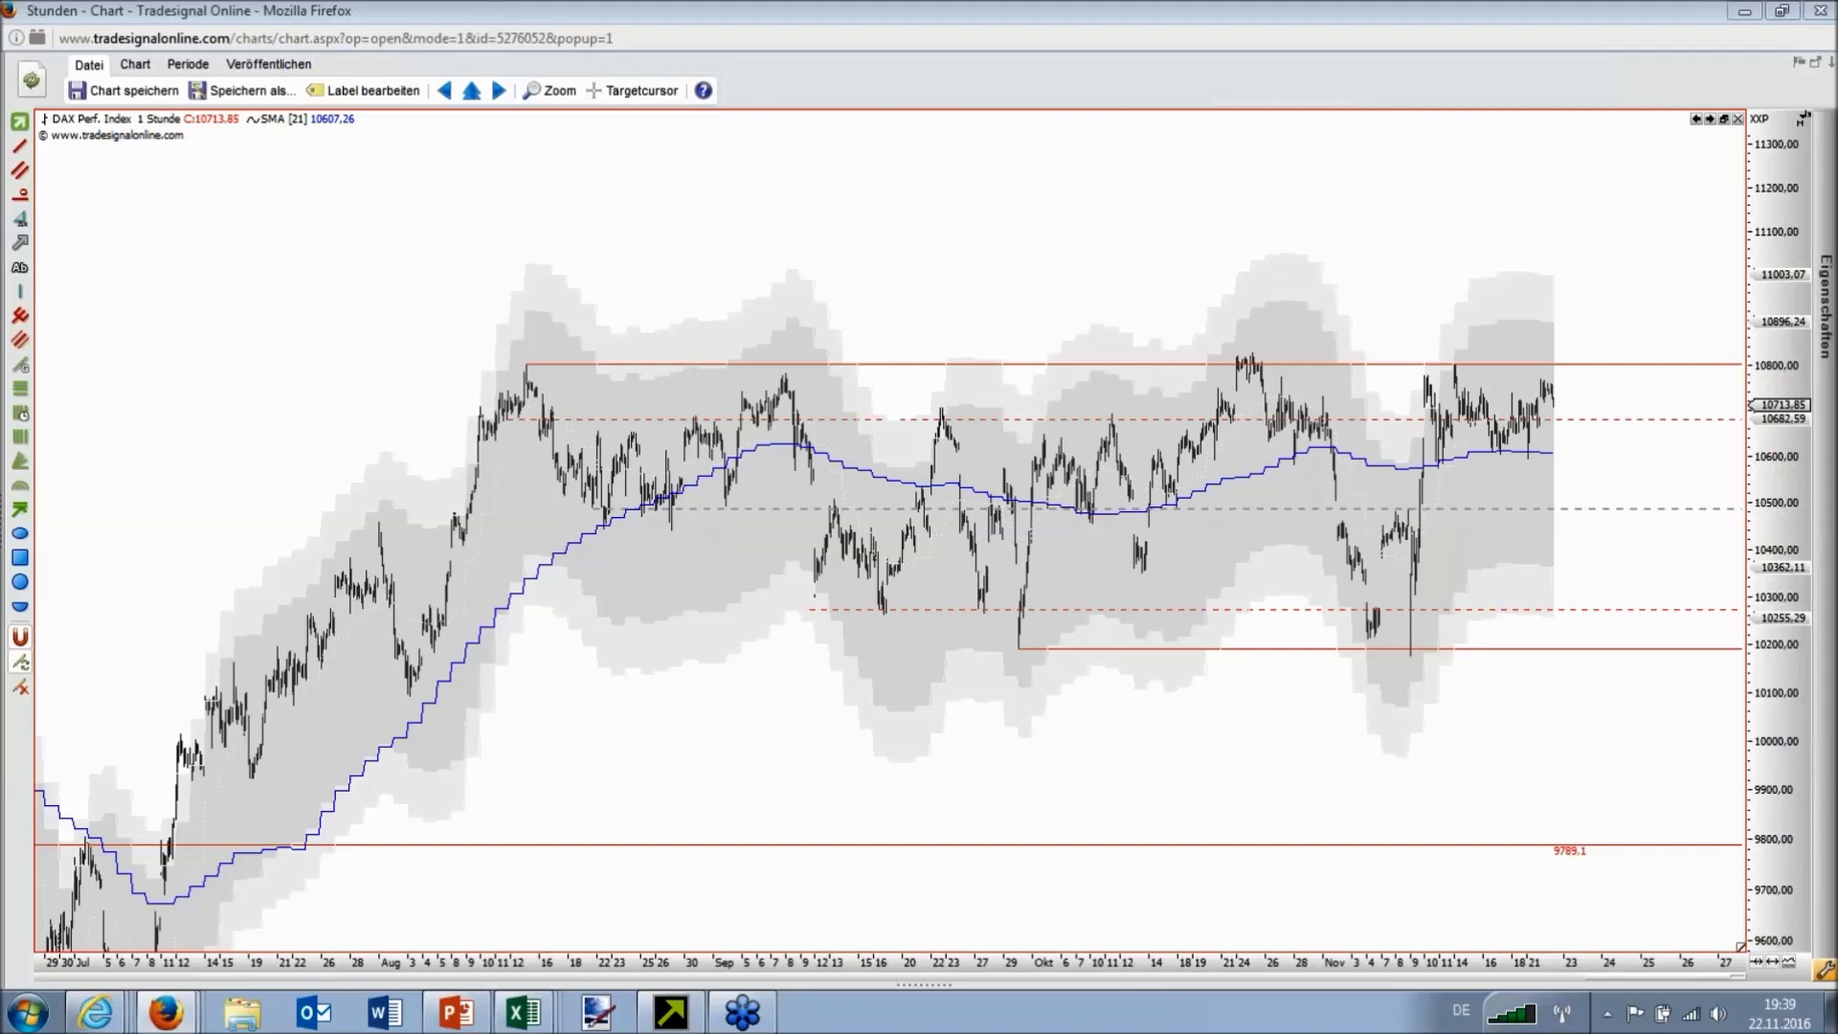
Step: Bring up the daily DAX chart in a maximized window and inspect the recent prices and the 200-day moving average
drag(574, 0, 955, 198)
double_click(954, 196)
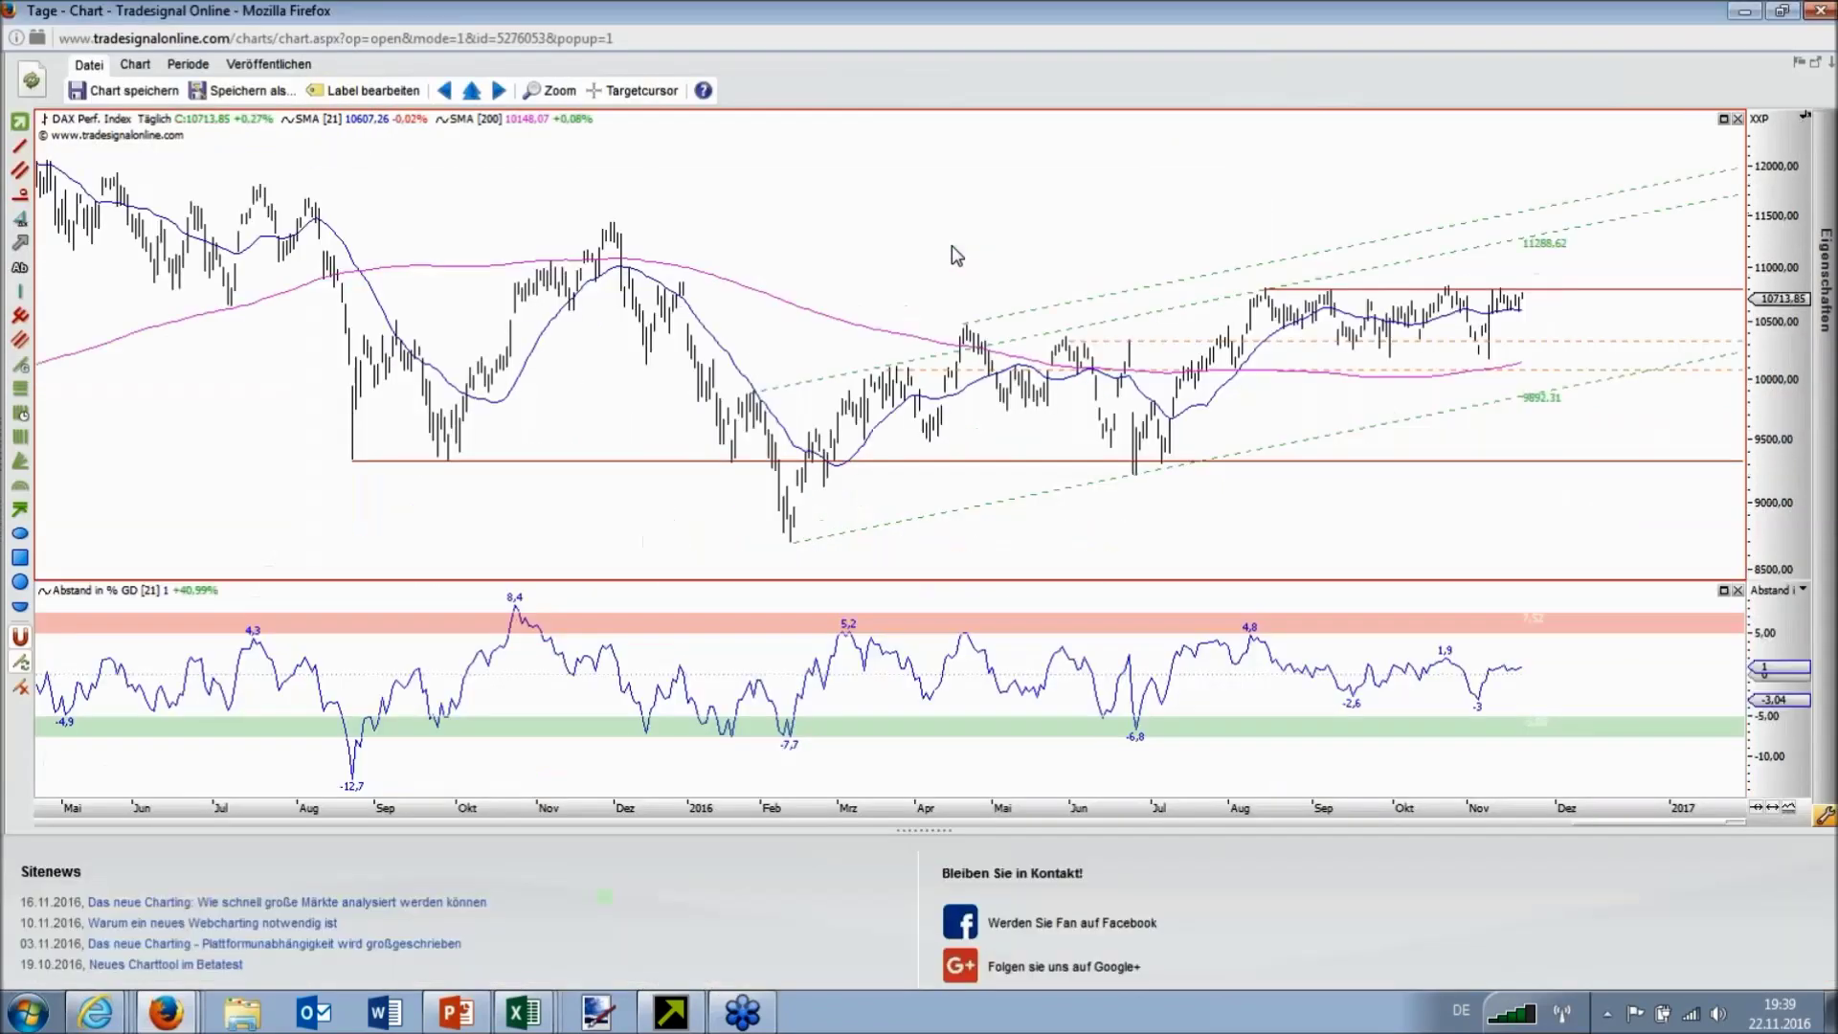
middle_click(1540, 353)
drag(1541, 333, 1541, 337)
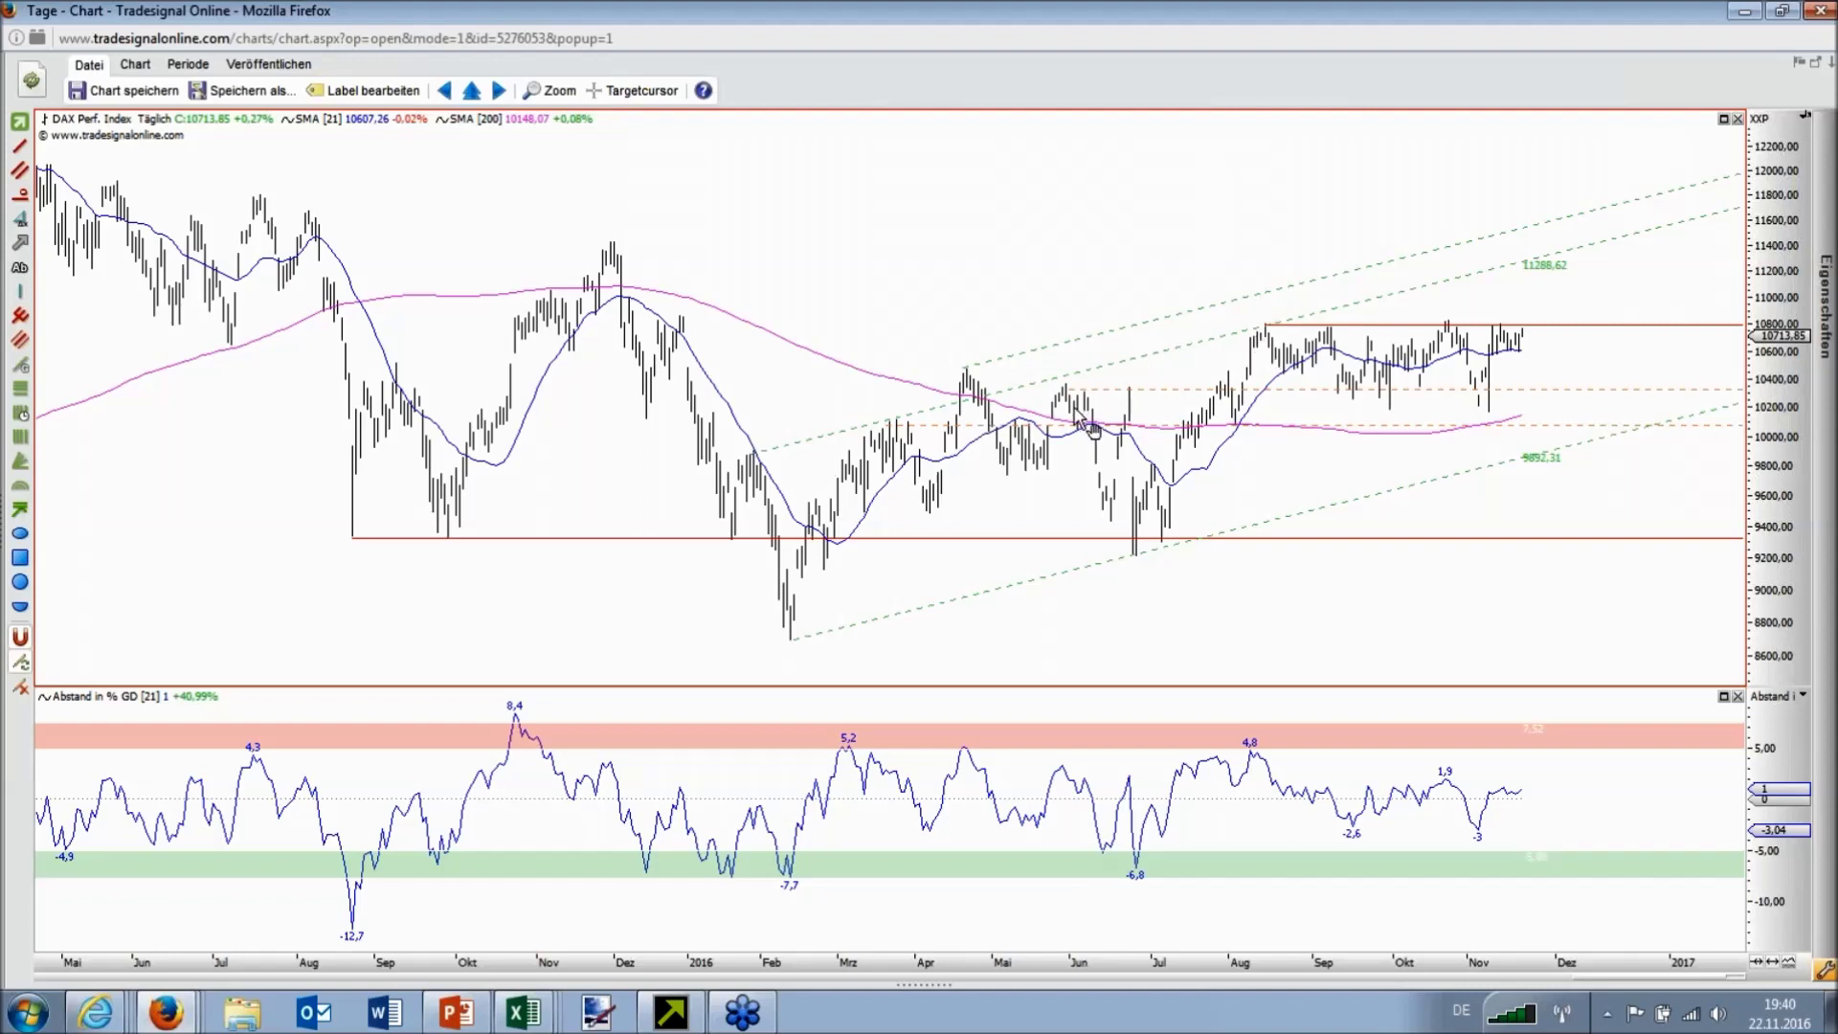
mouse_move(1094, 432)
middle_click(1446, 442)
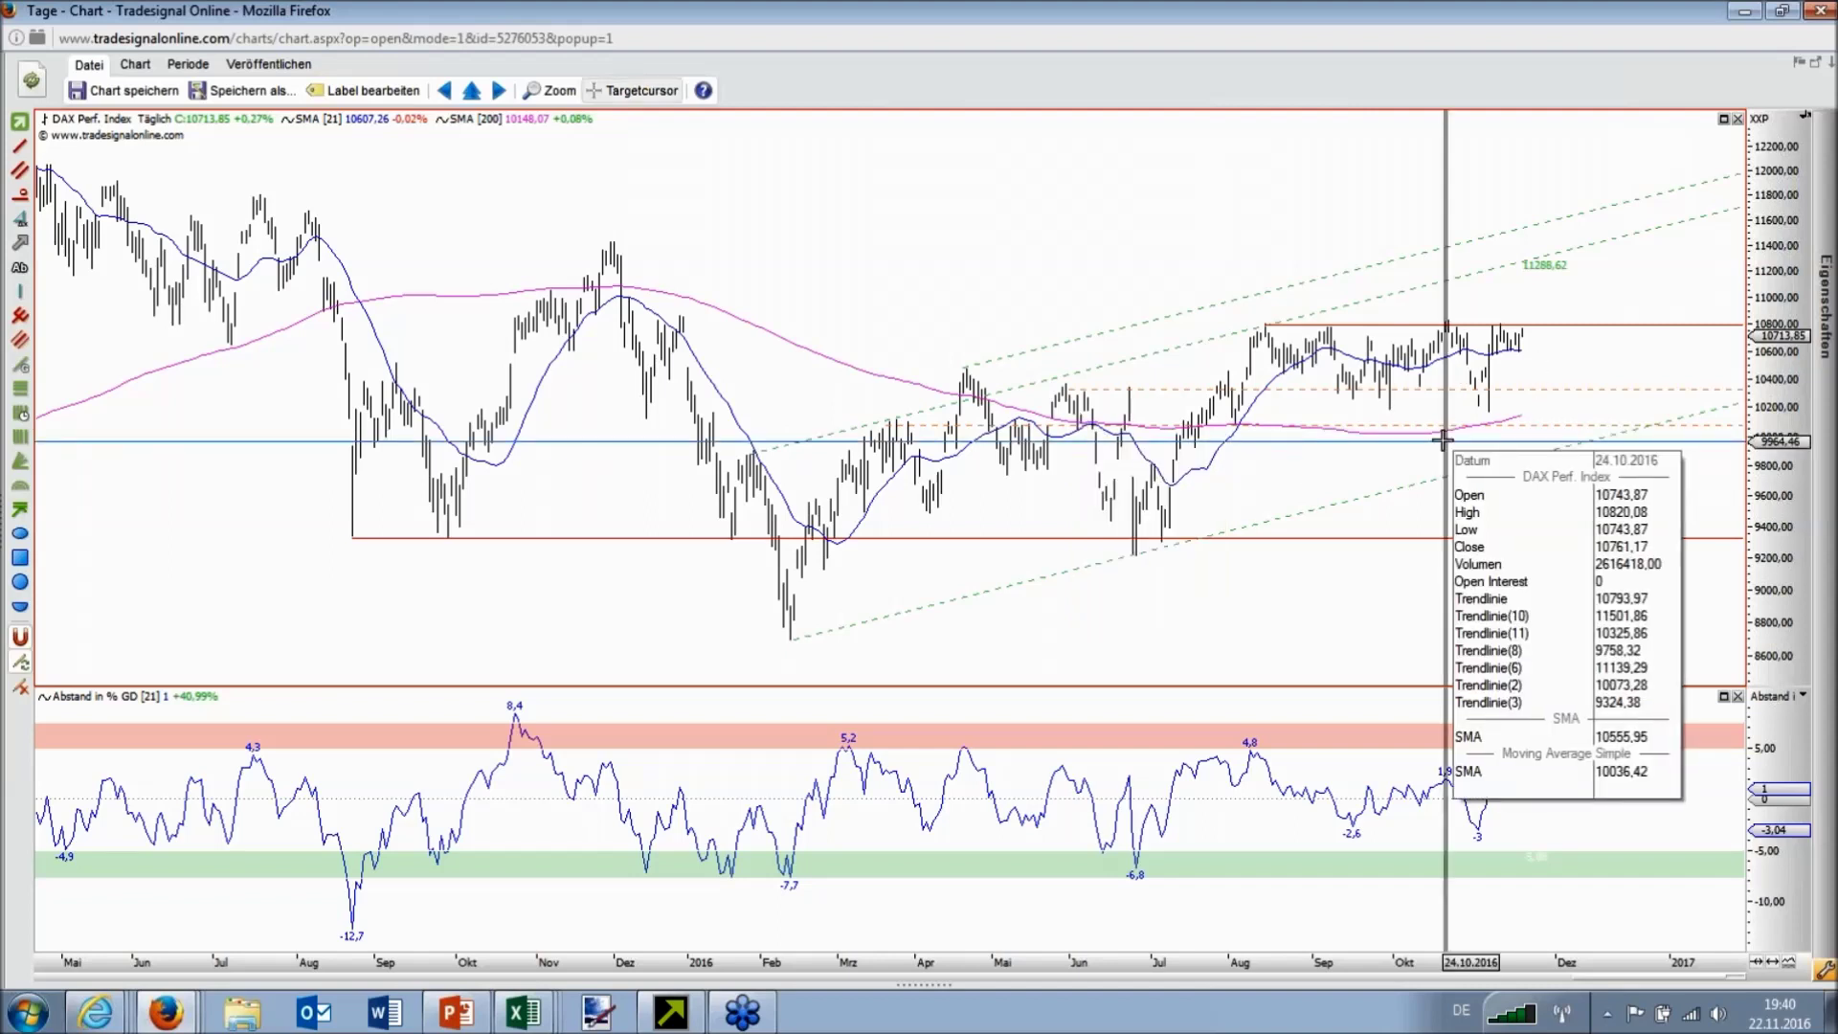
drag(1479, 434, 1456, 463)
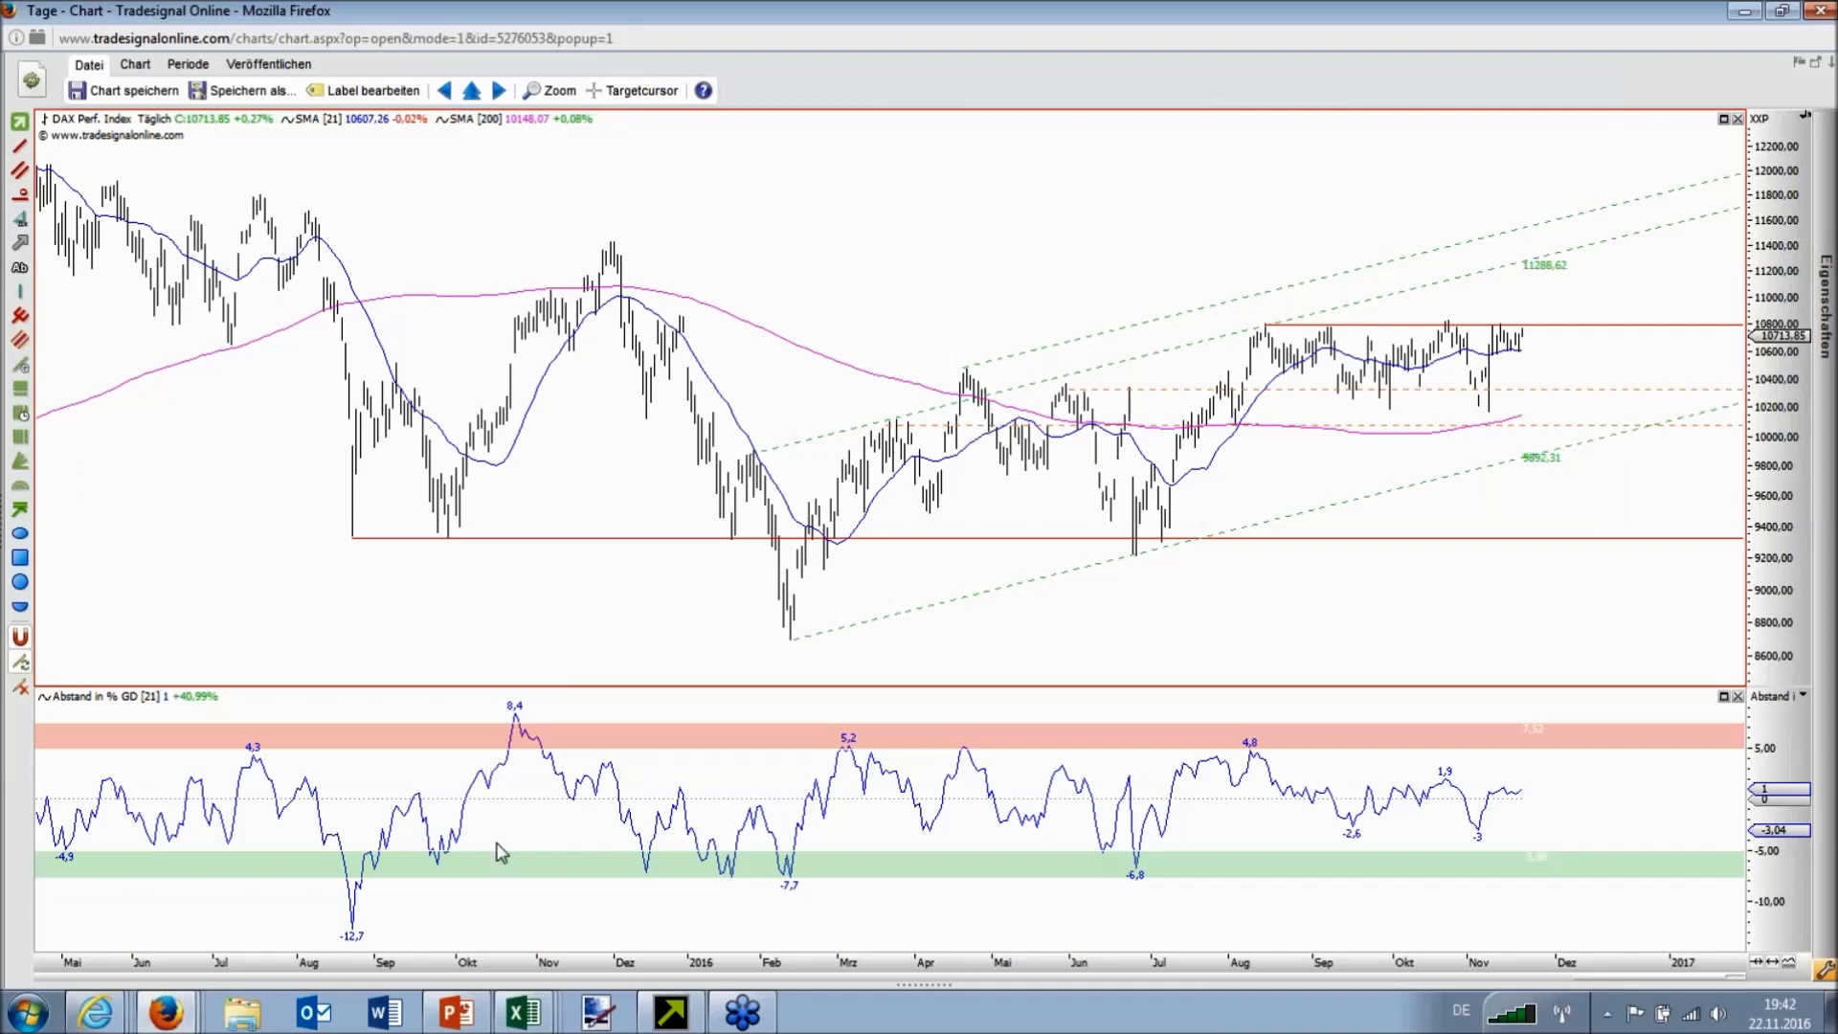
Step: Switch to the Excel workbook Indizes_Thanksgiving-Weihnachten and maximize its window
click(504, 1025)
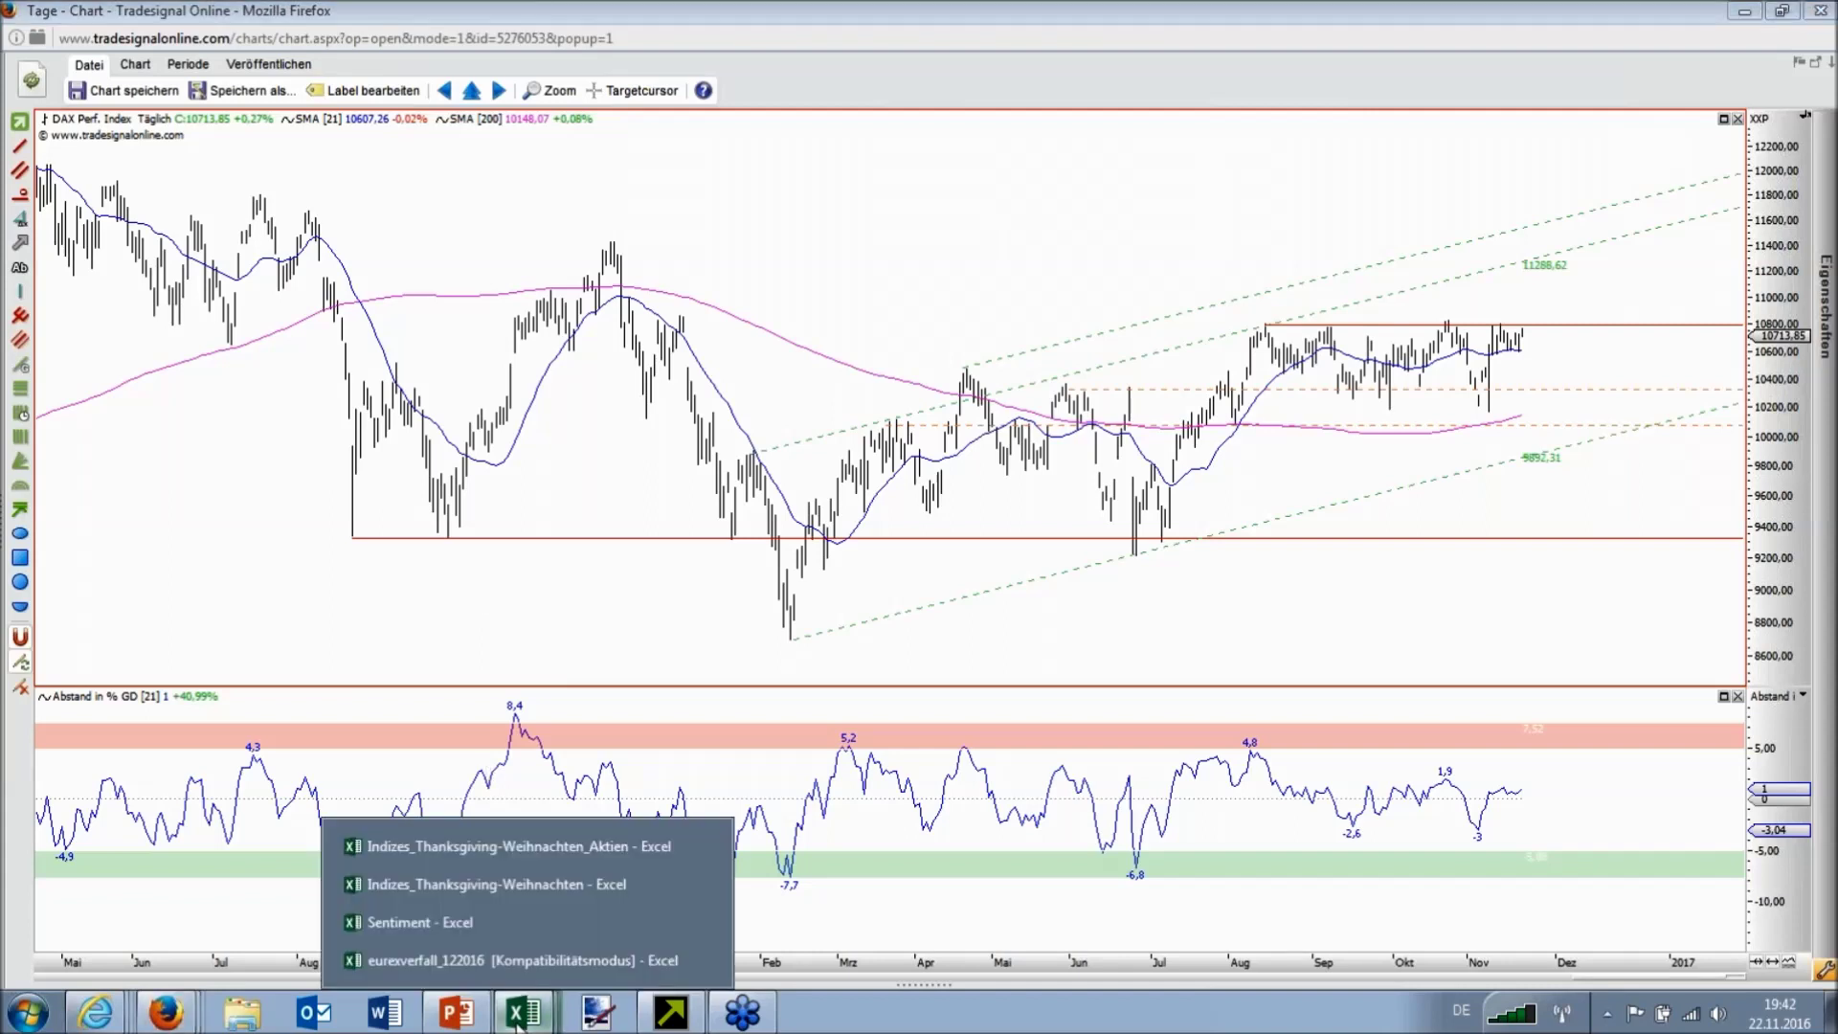
click(516, 895)
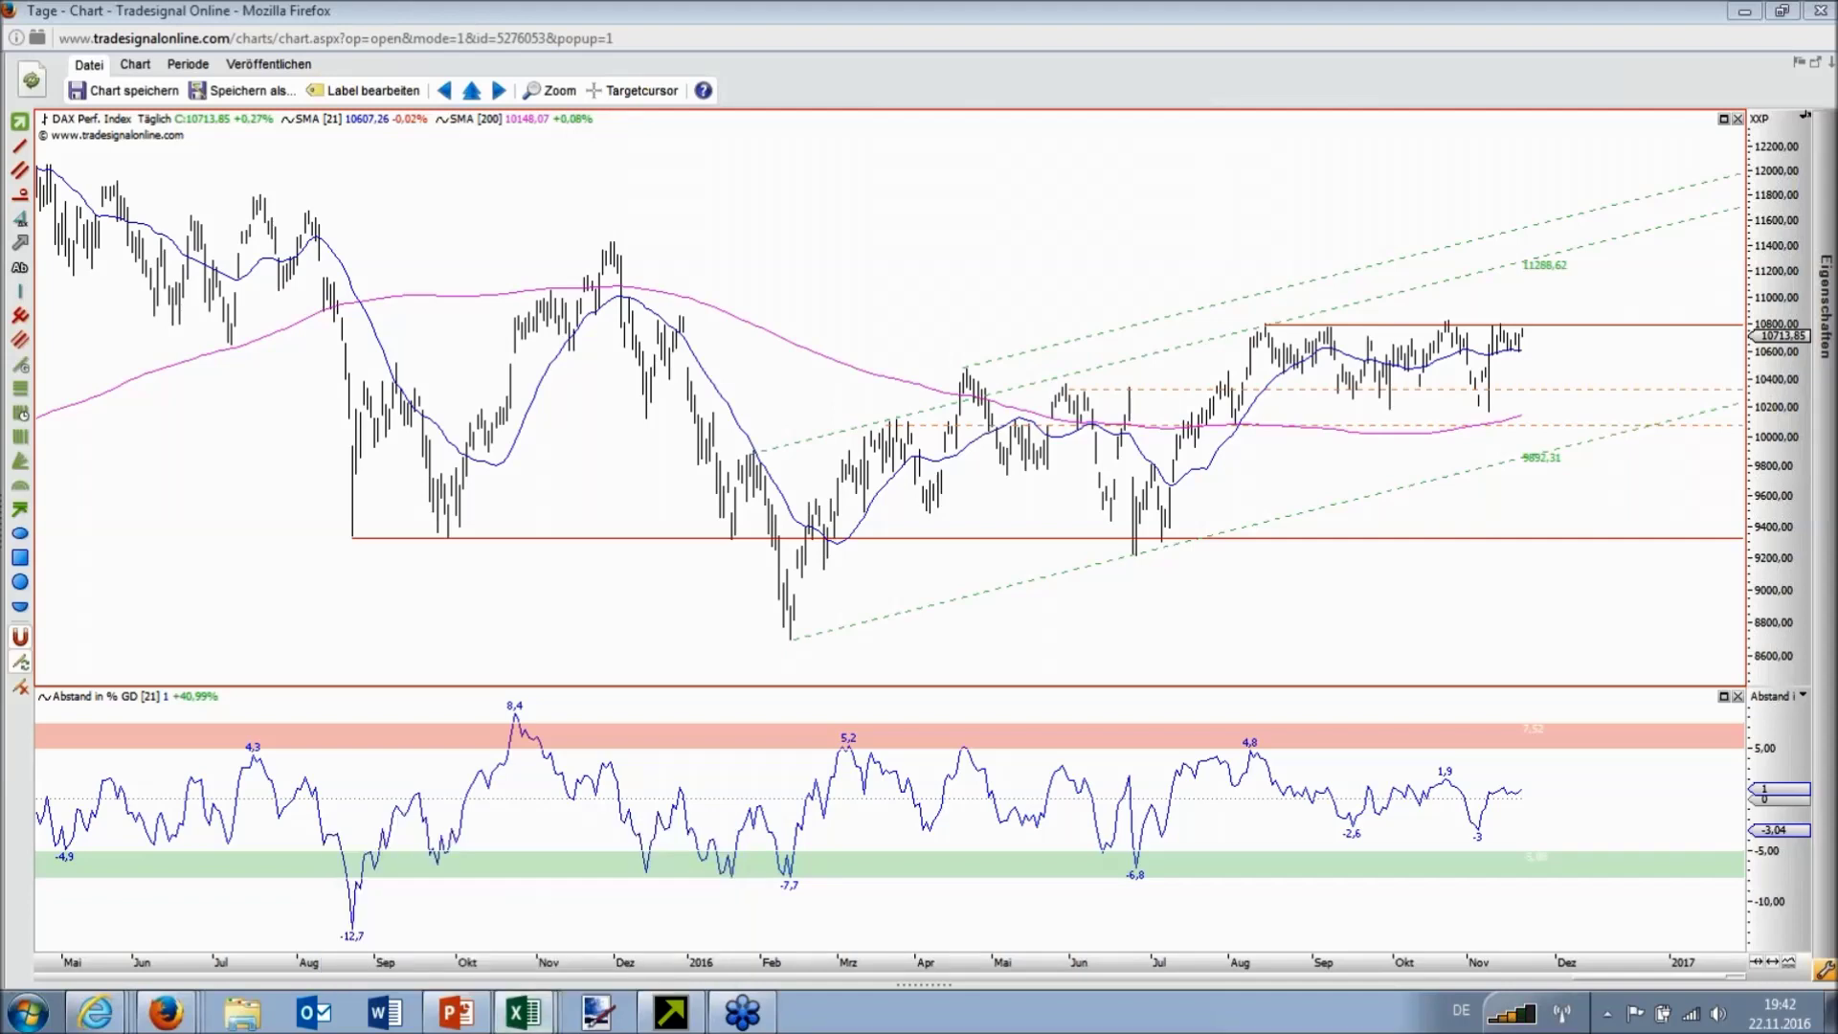
drag(492, 0, 1178, 2)
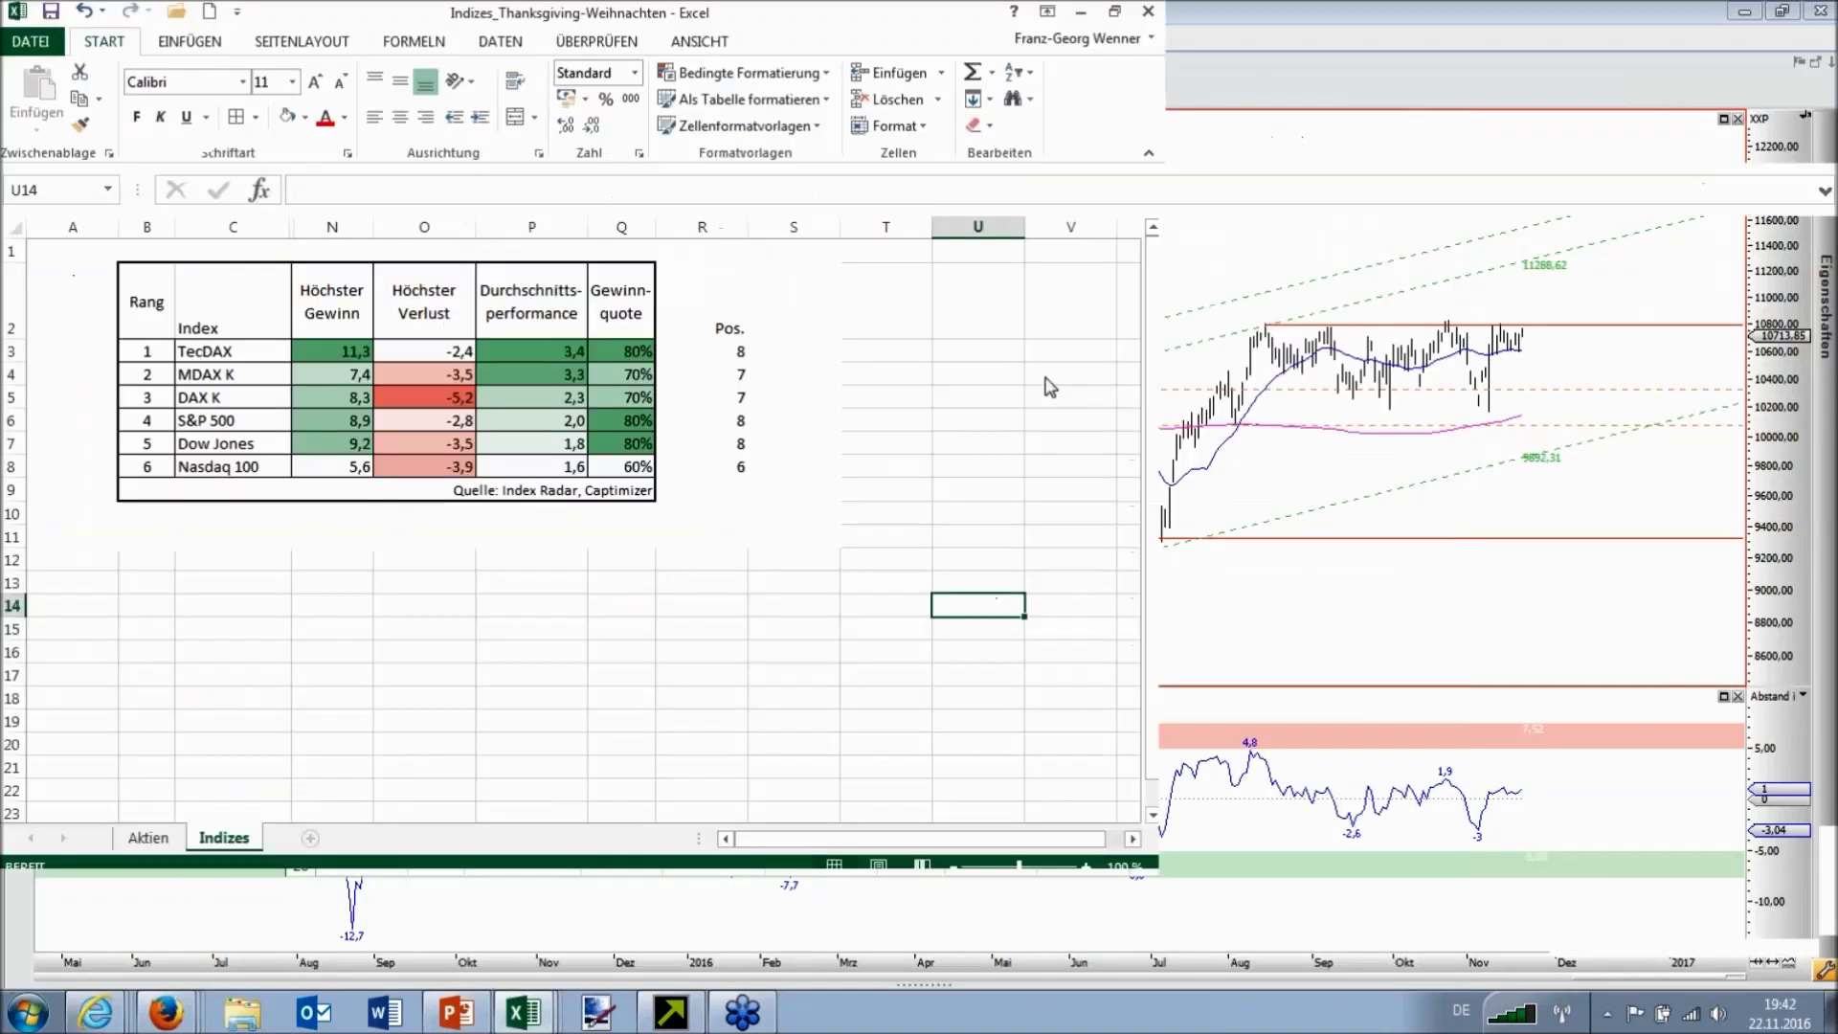
key(super+Up)
Step: Examine the TecDAX row's win rate, average performance, highest loss and highest gain in the index table, comparing its average with DAX K
click(793, 697)
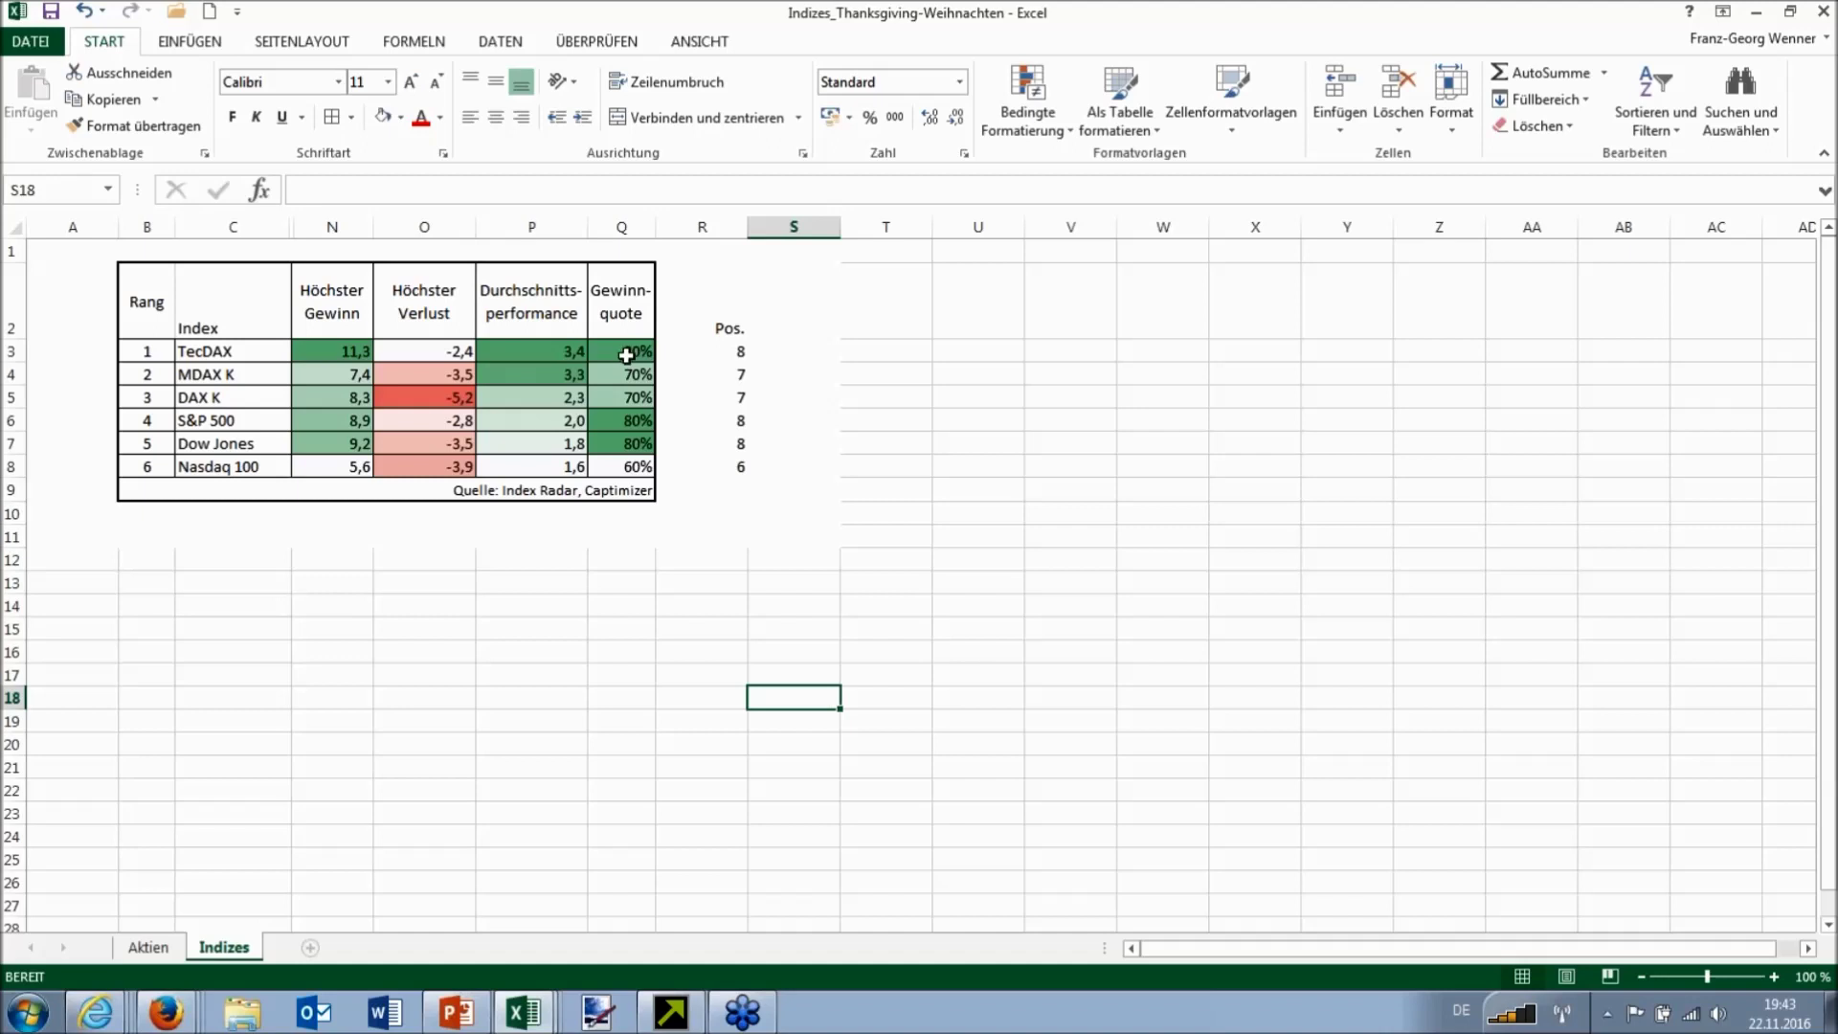
click(269, 360)
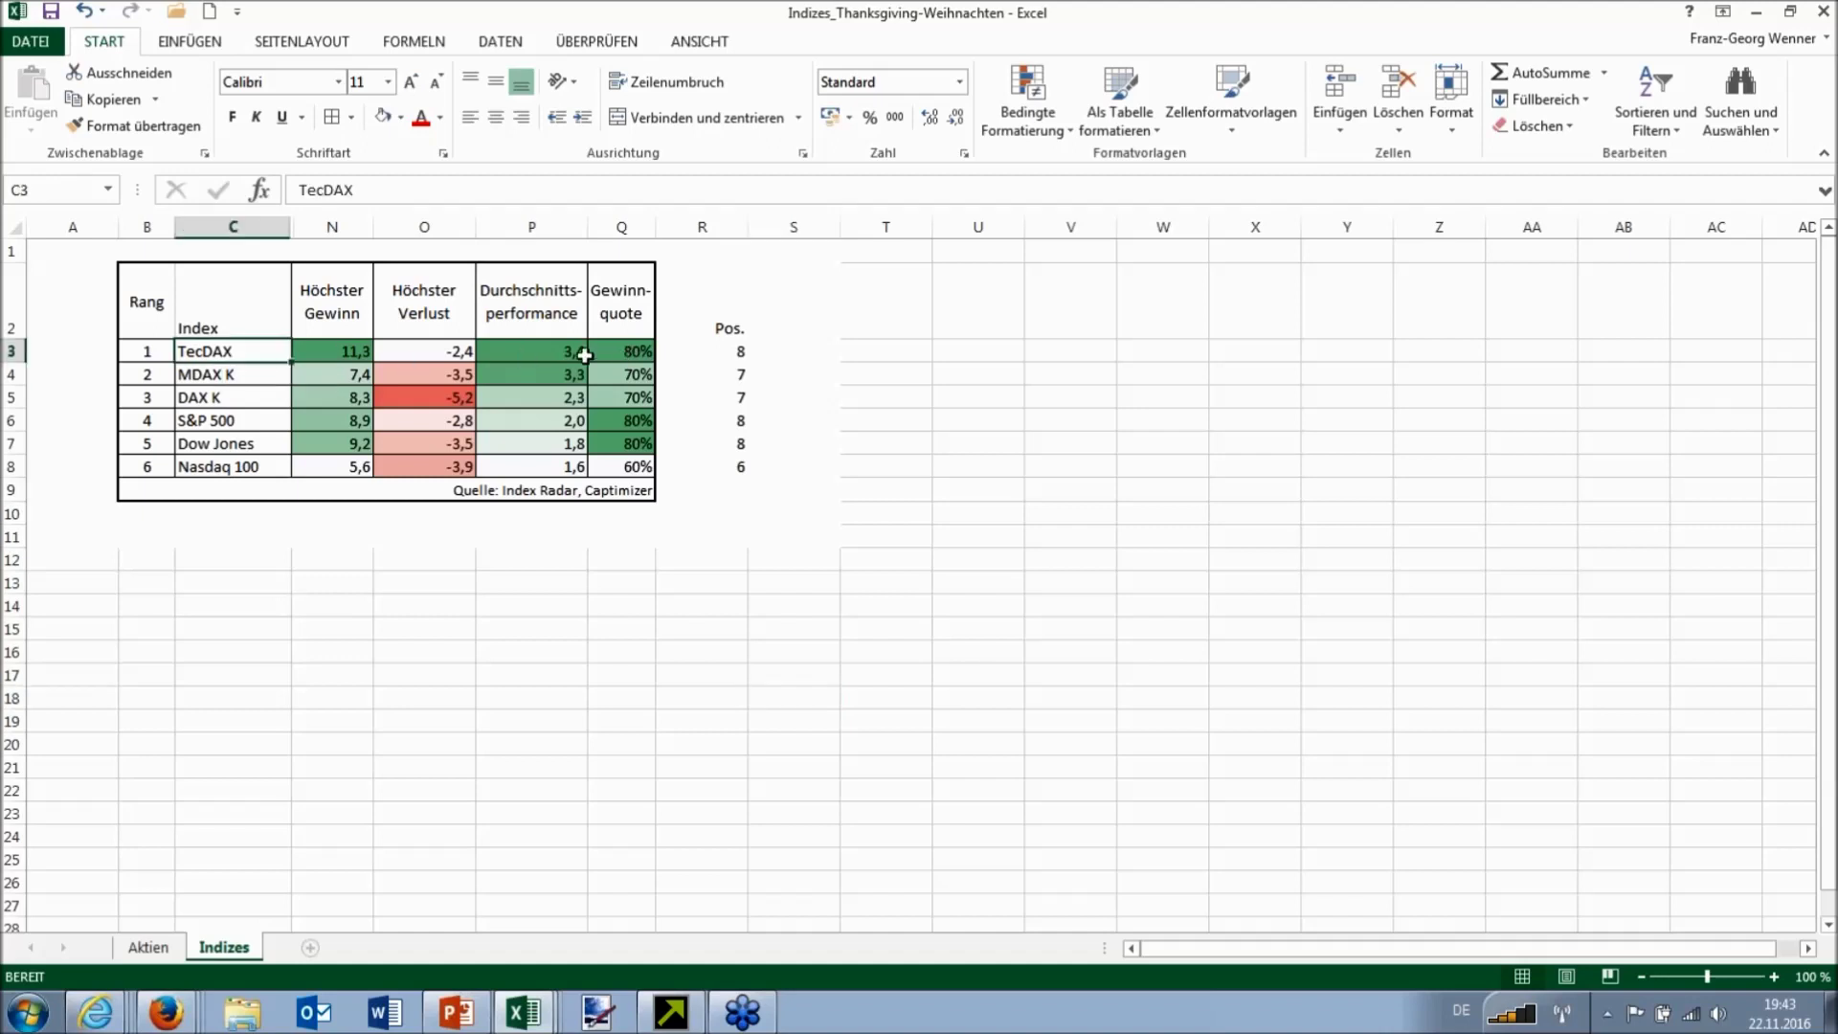
click(611, 355)
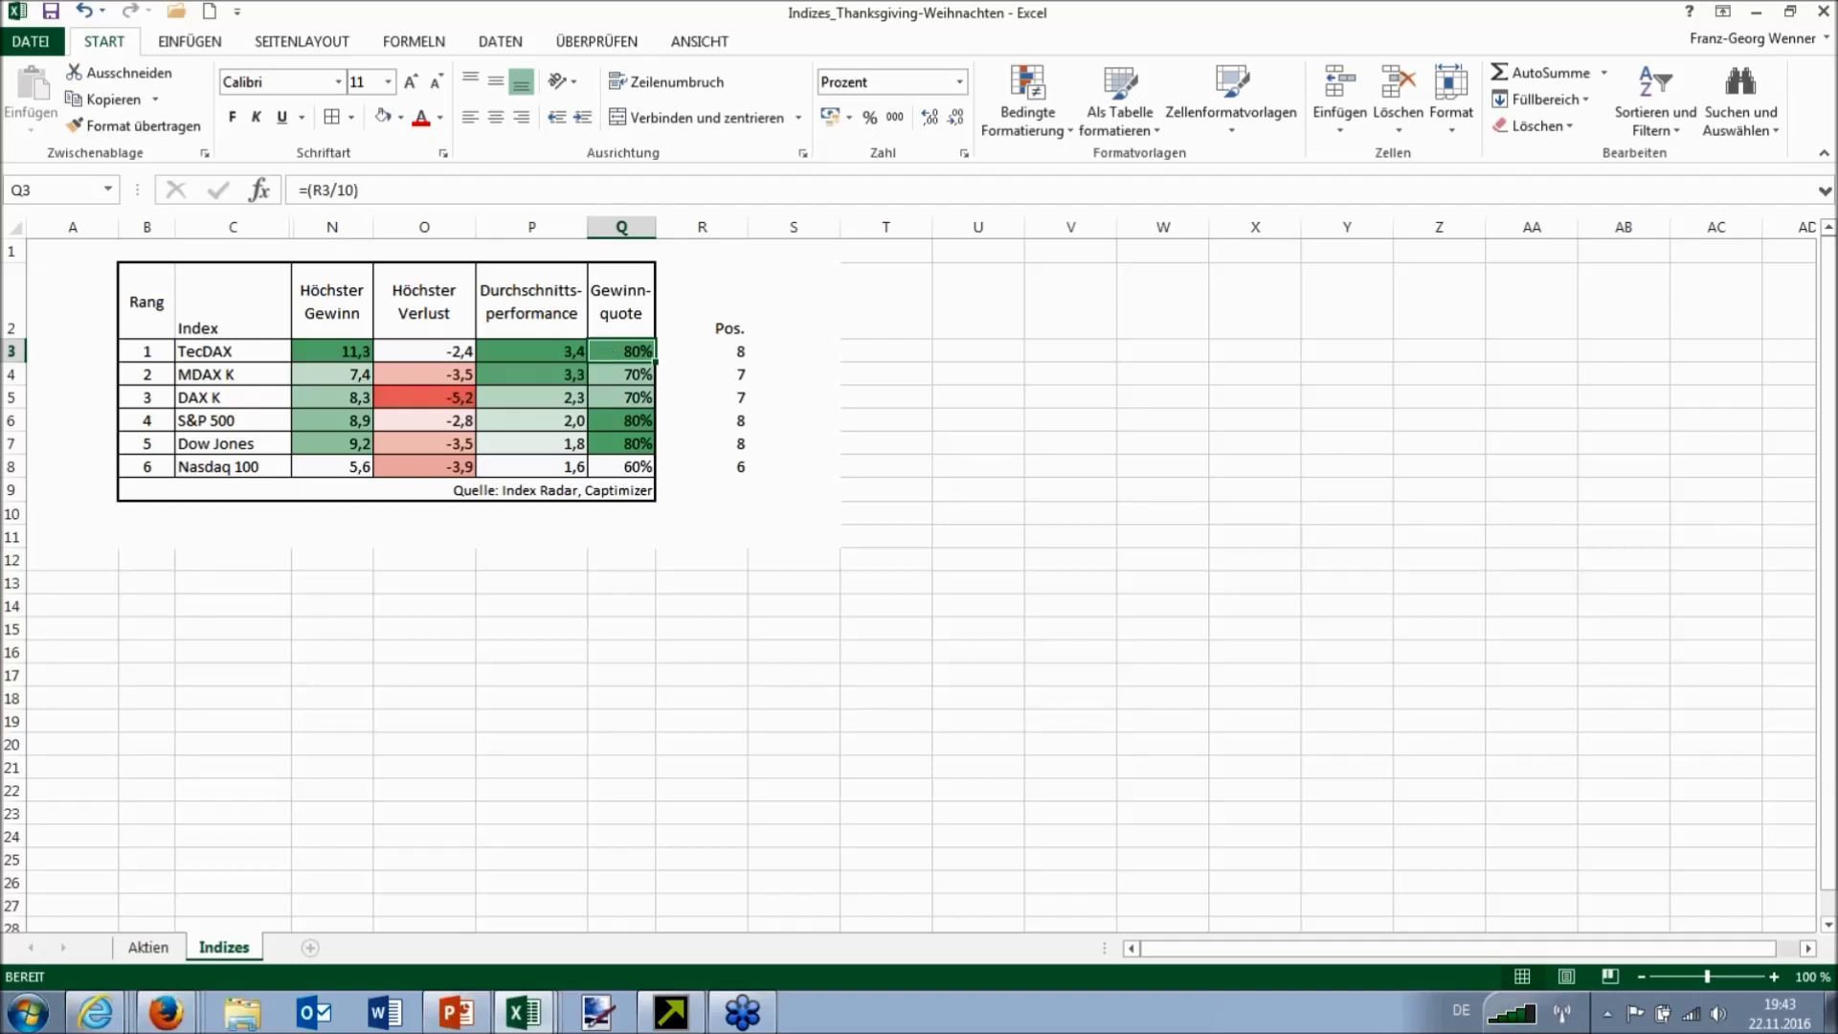
click(547, 352)
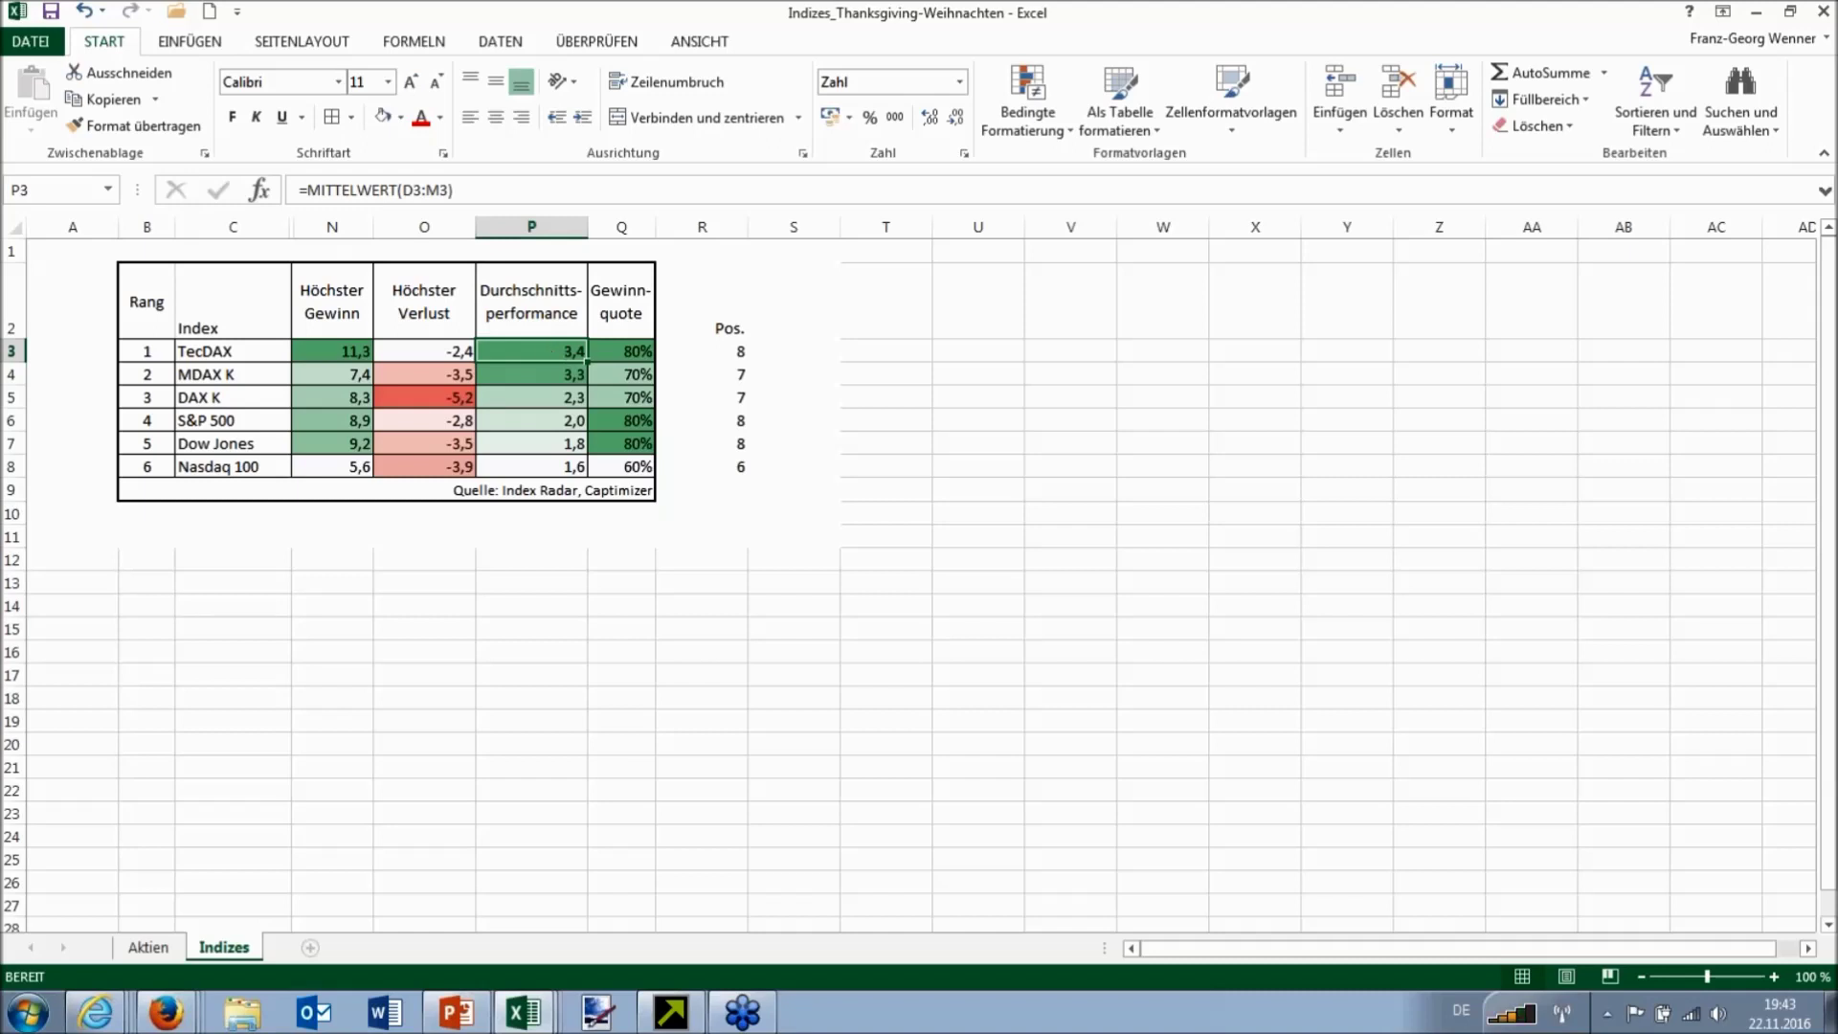
click(544, 401)
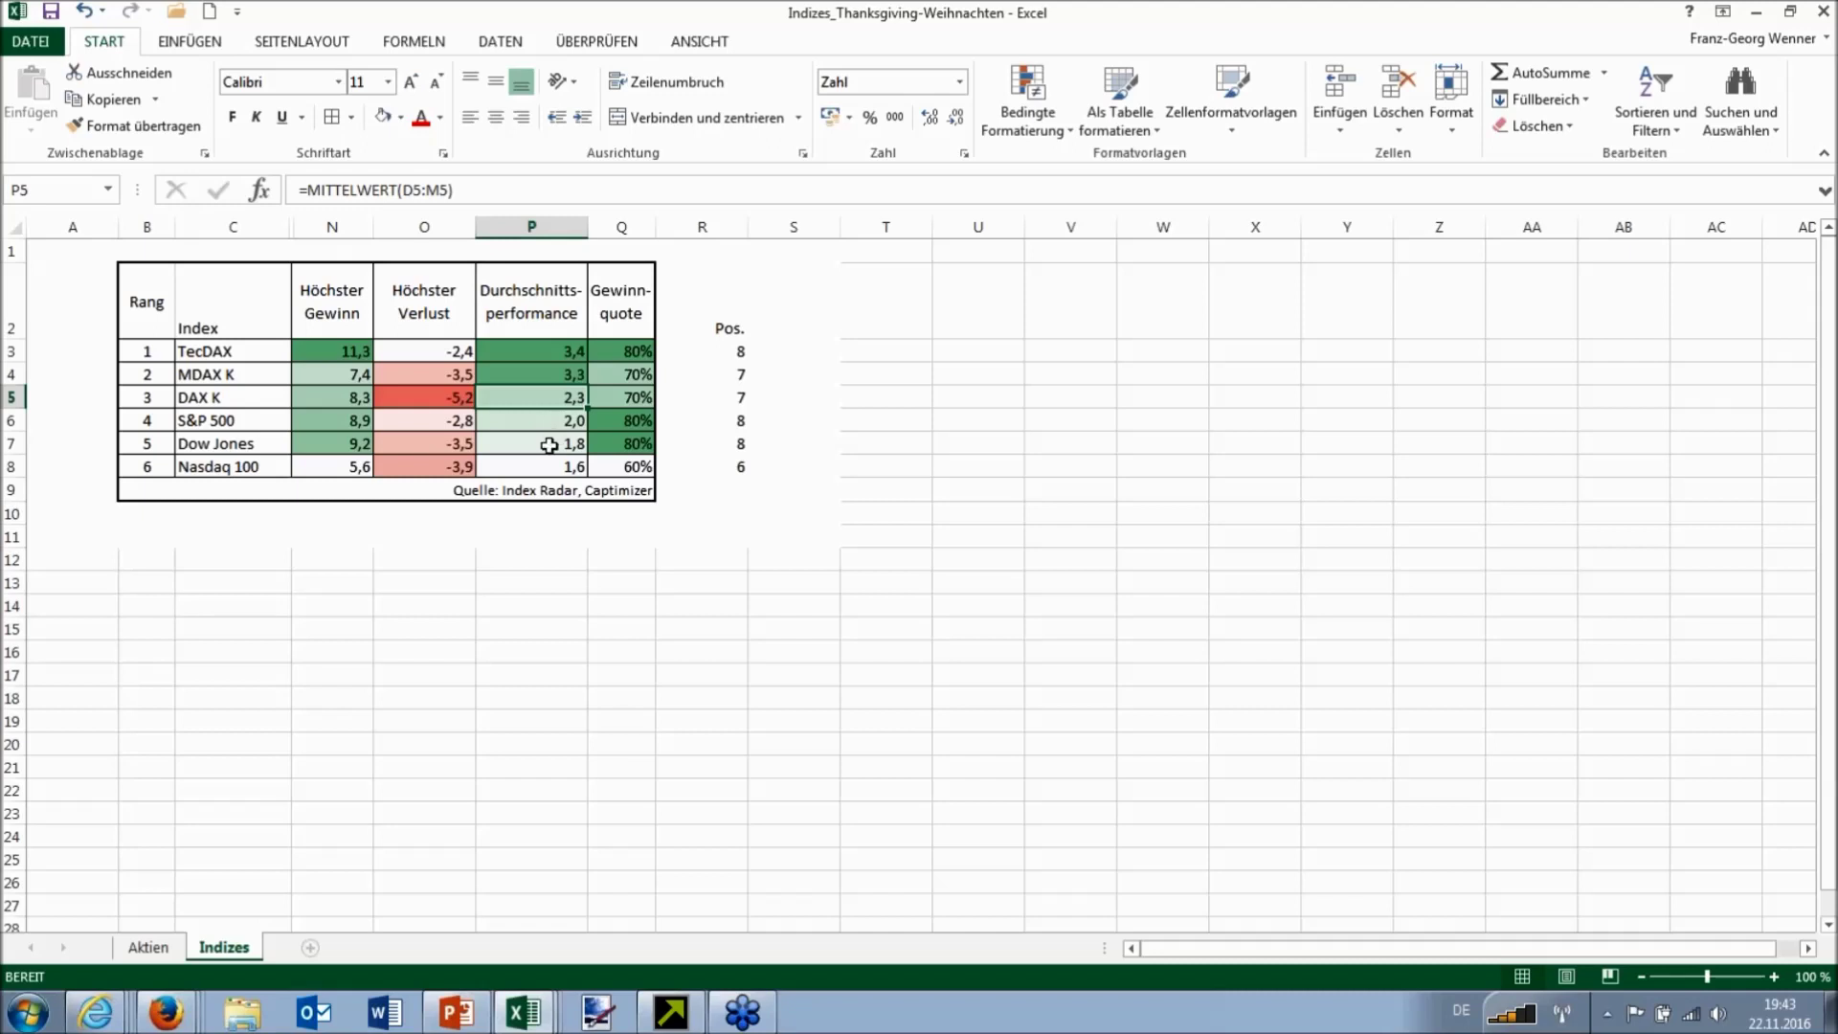
click(433, 352)
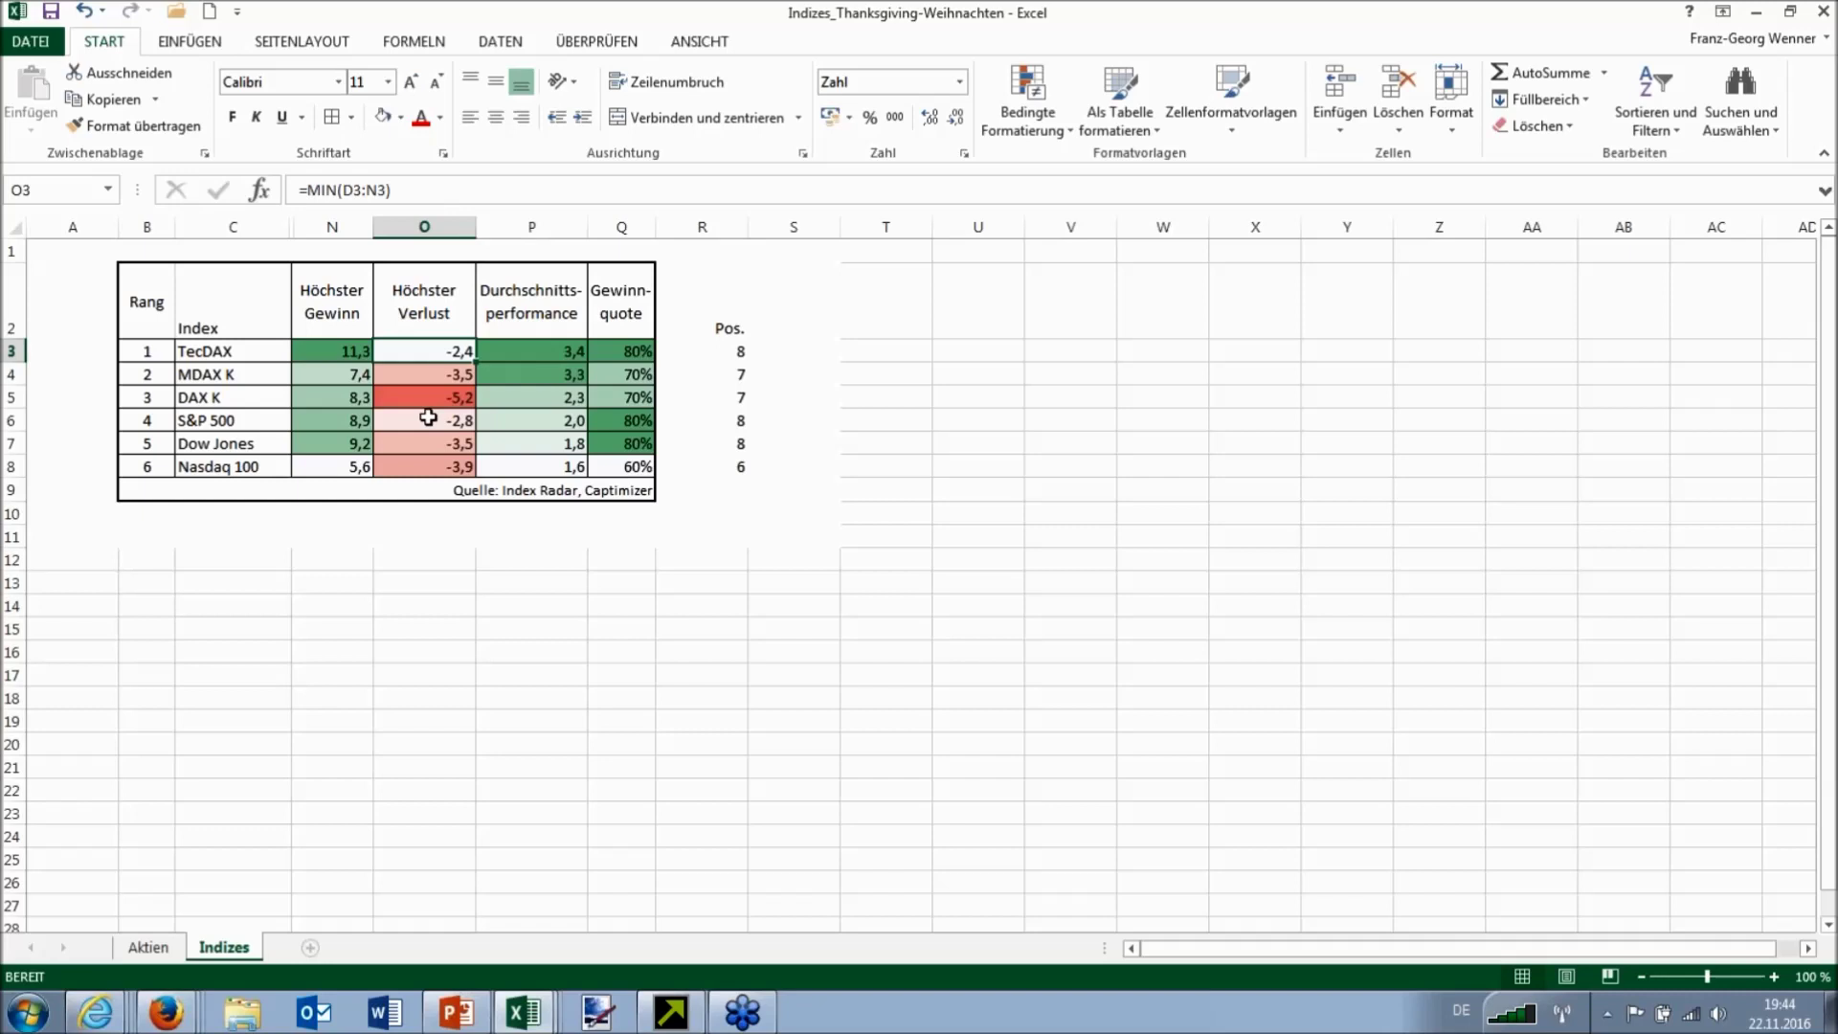
click(347, 354)
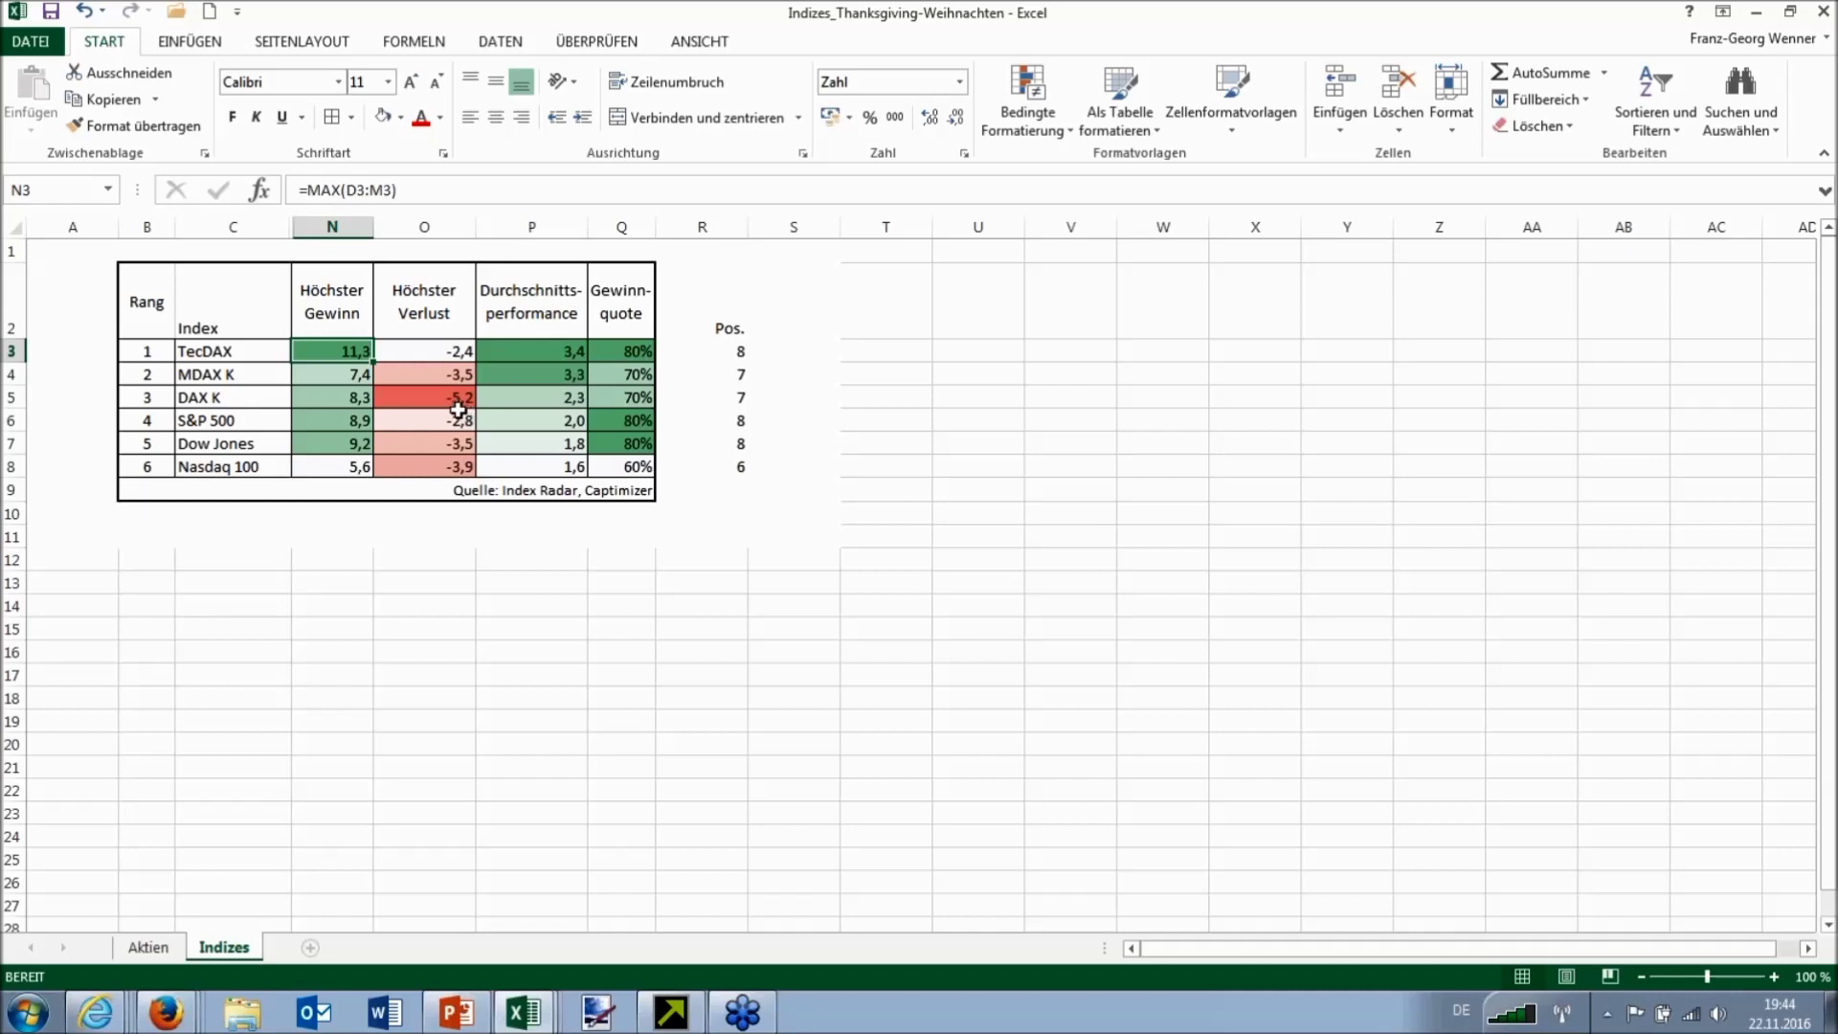
Step: Compare average performance and win rates across the indices, from TecDAX to Nasdaq 100 and S&P 500
click(252, 352)
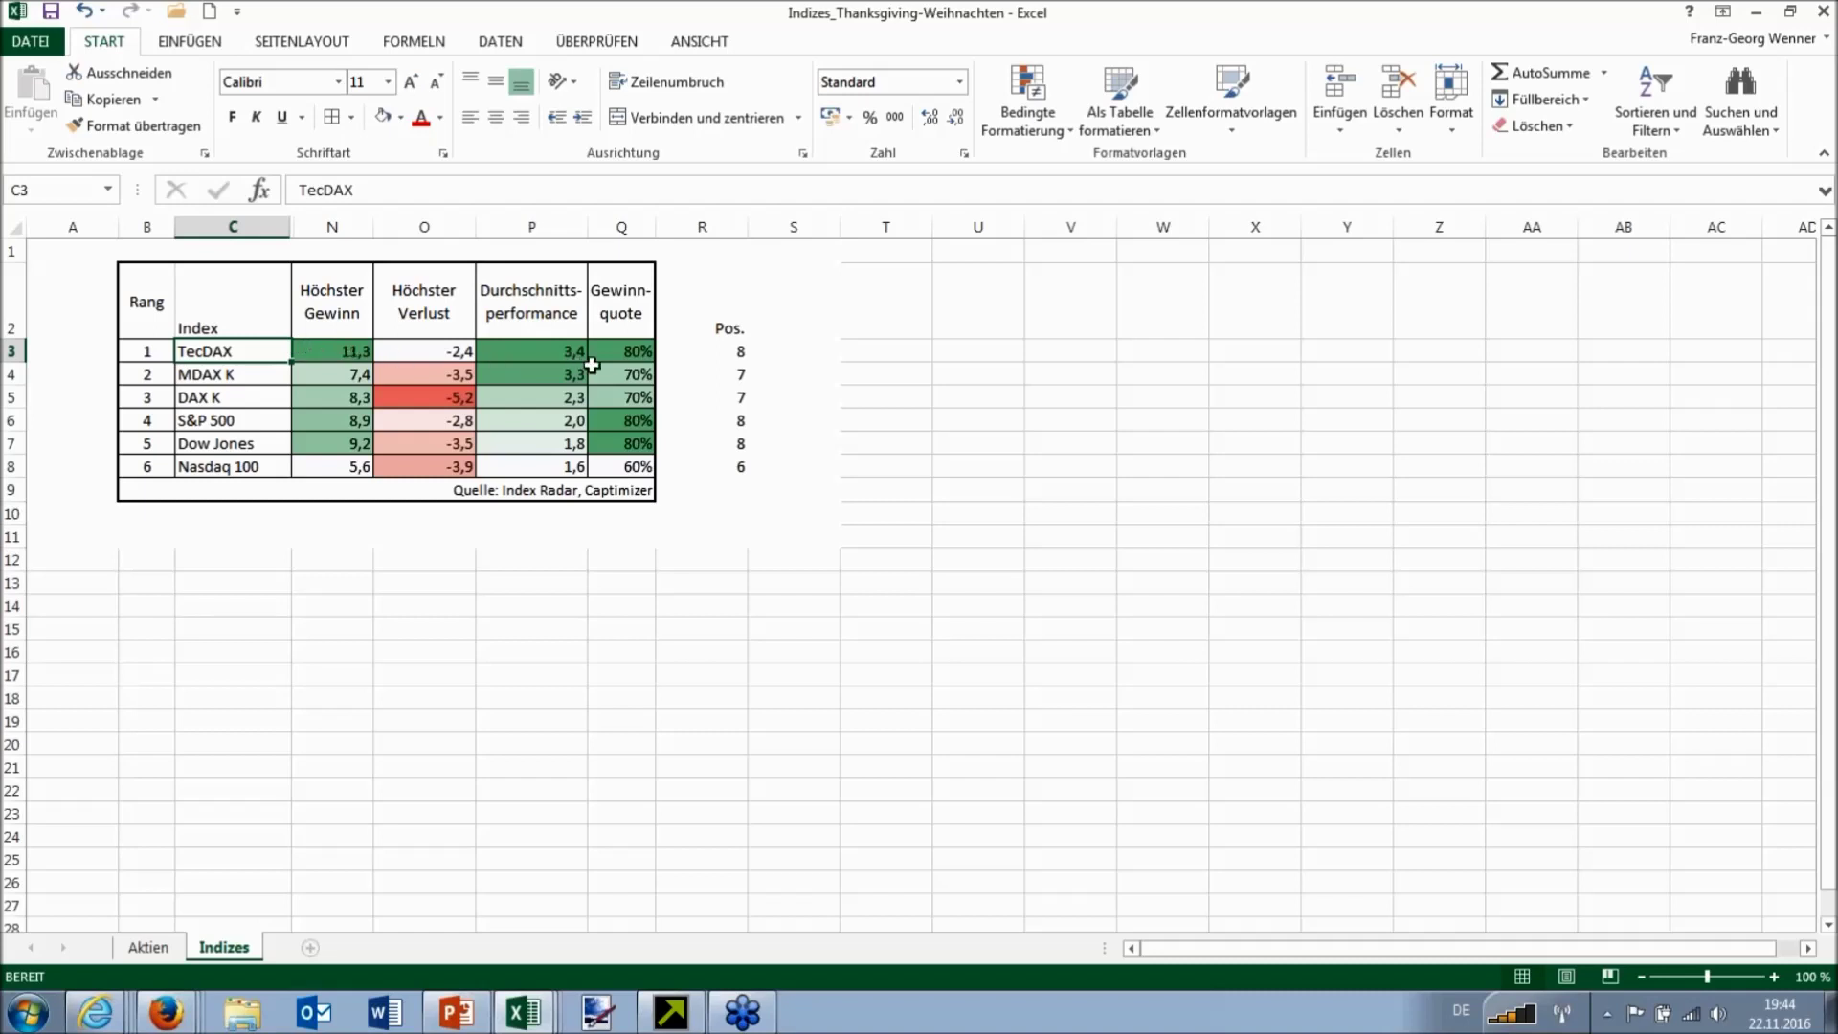
click(572, 357)
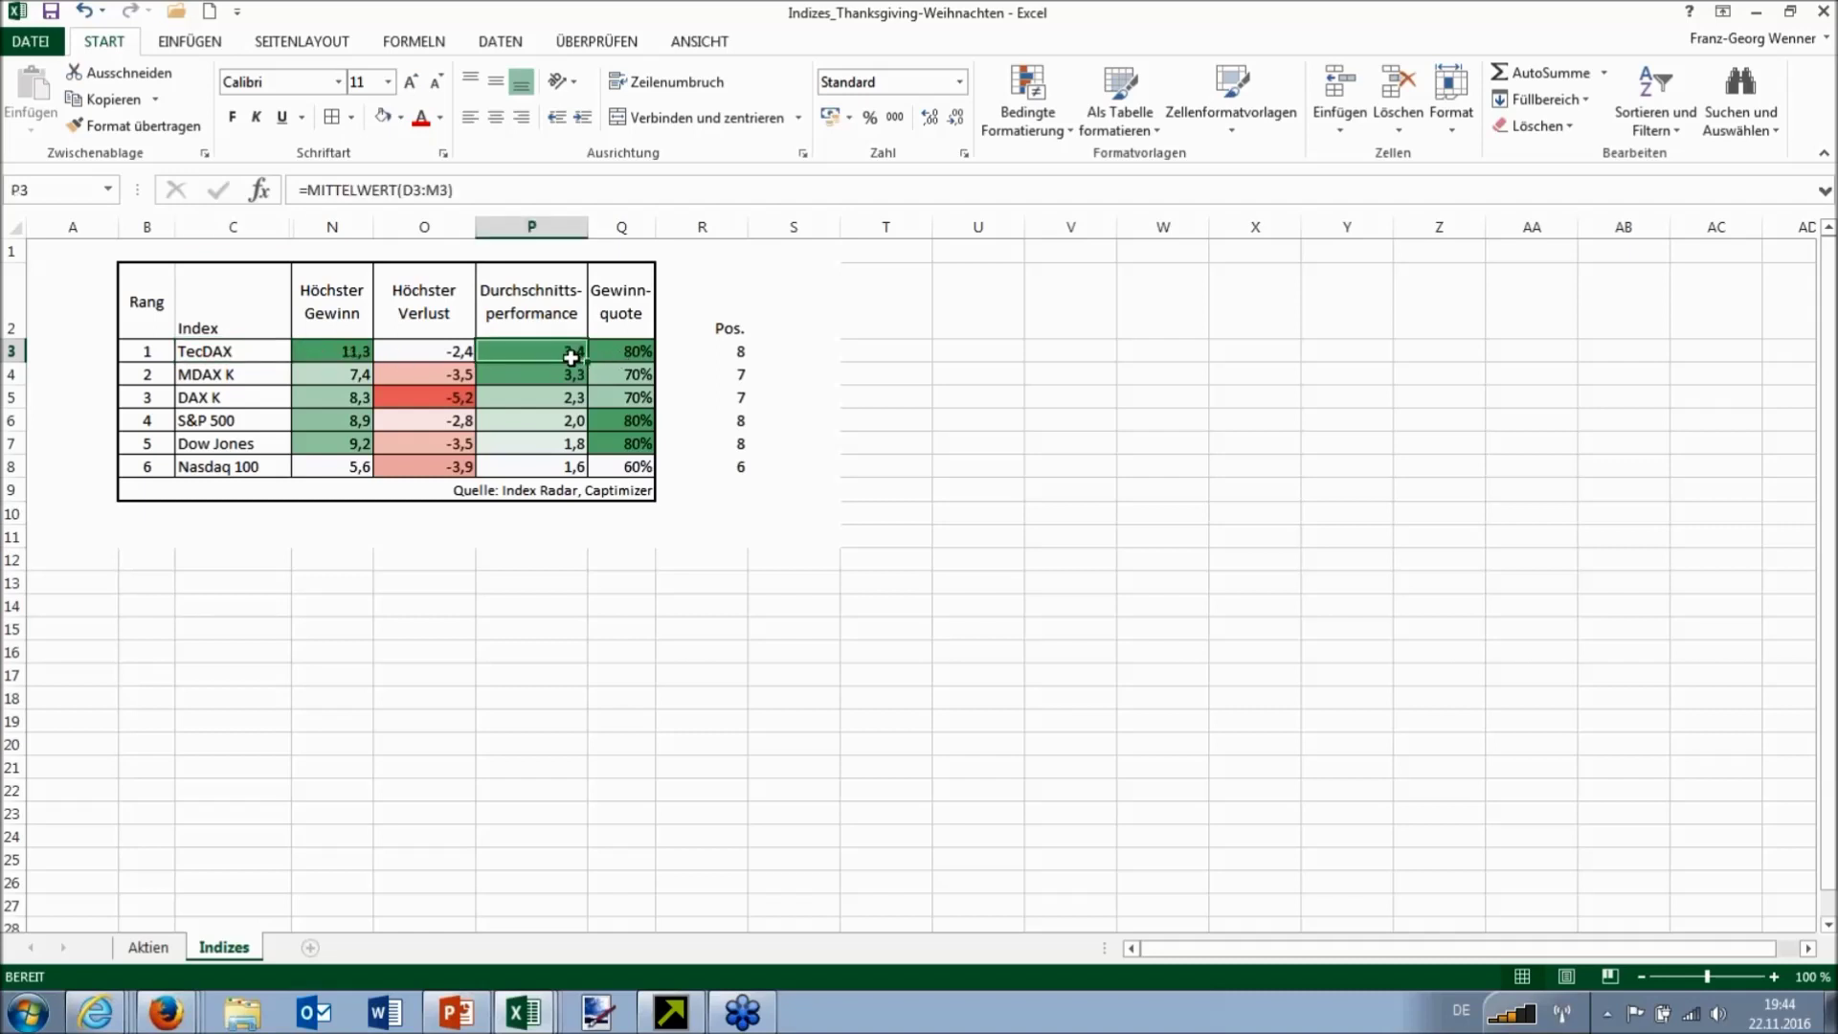
drag(623, 353, 623, 442)
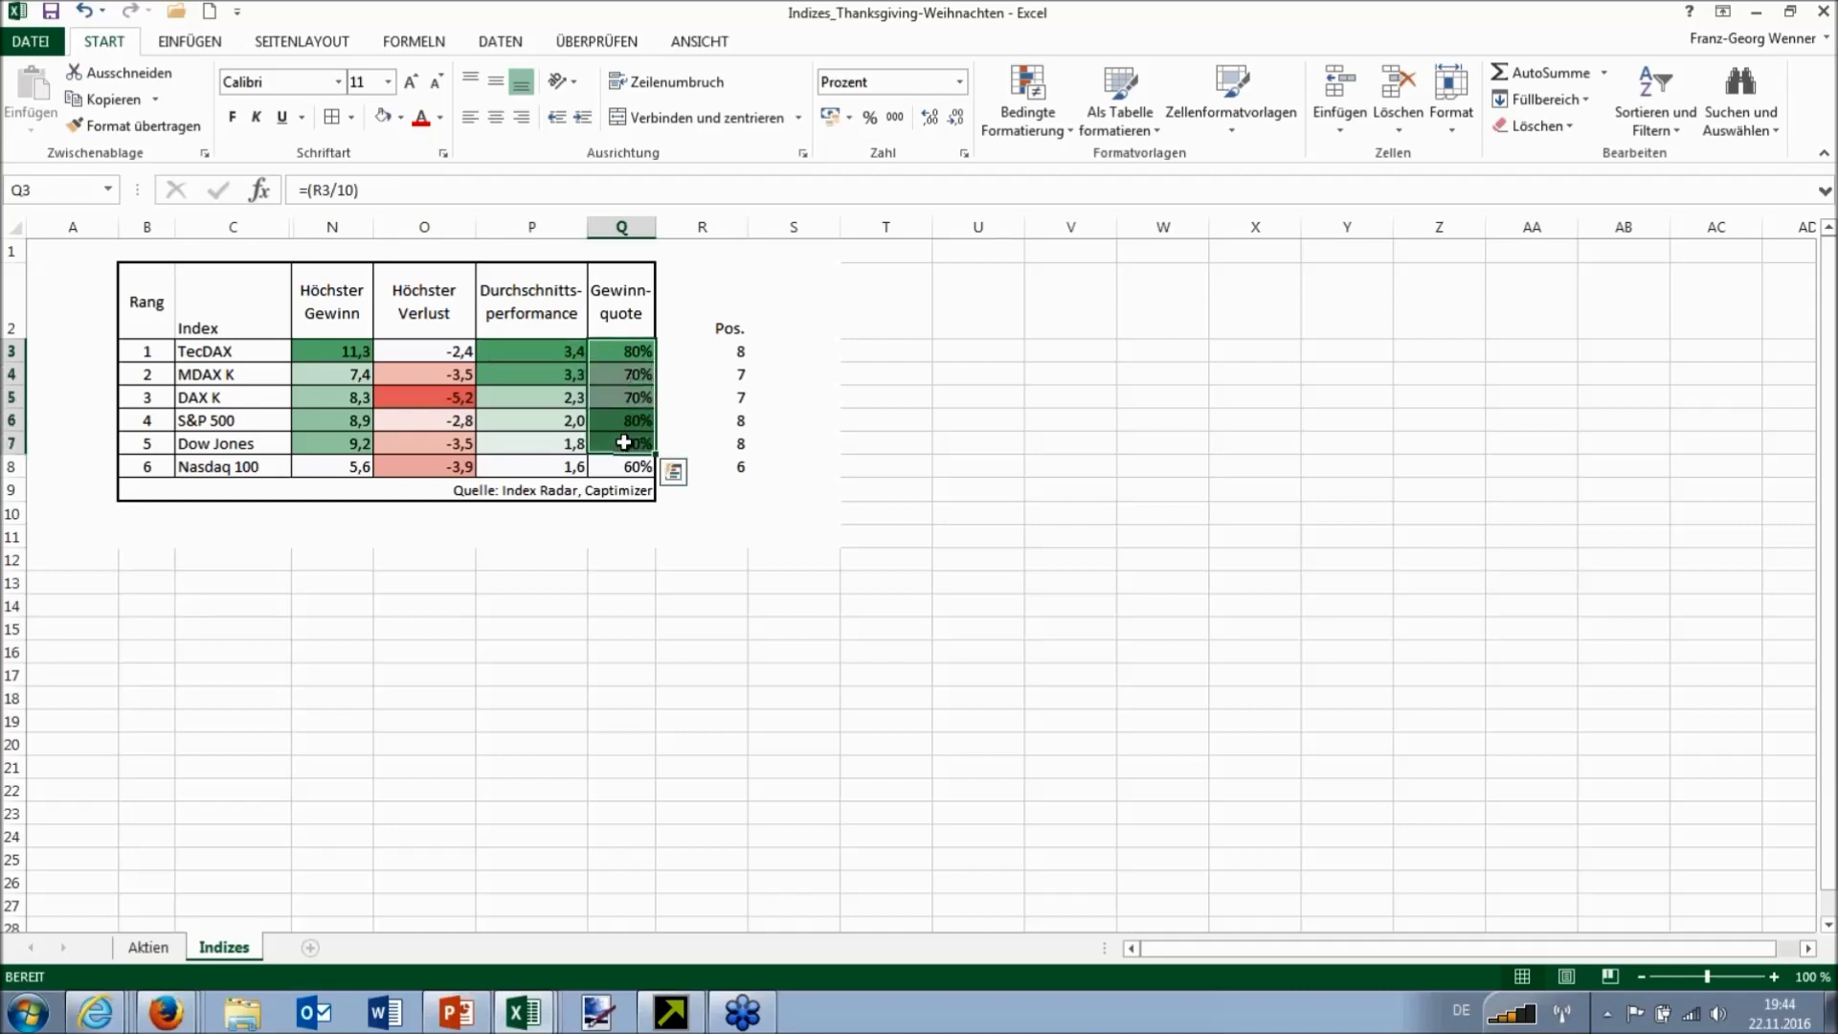
click(517, 469)
click(518, 470)
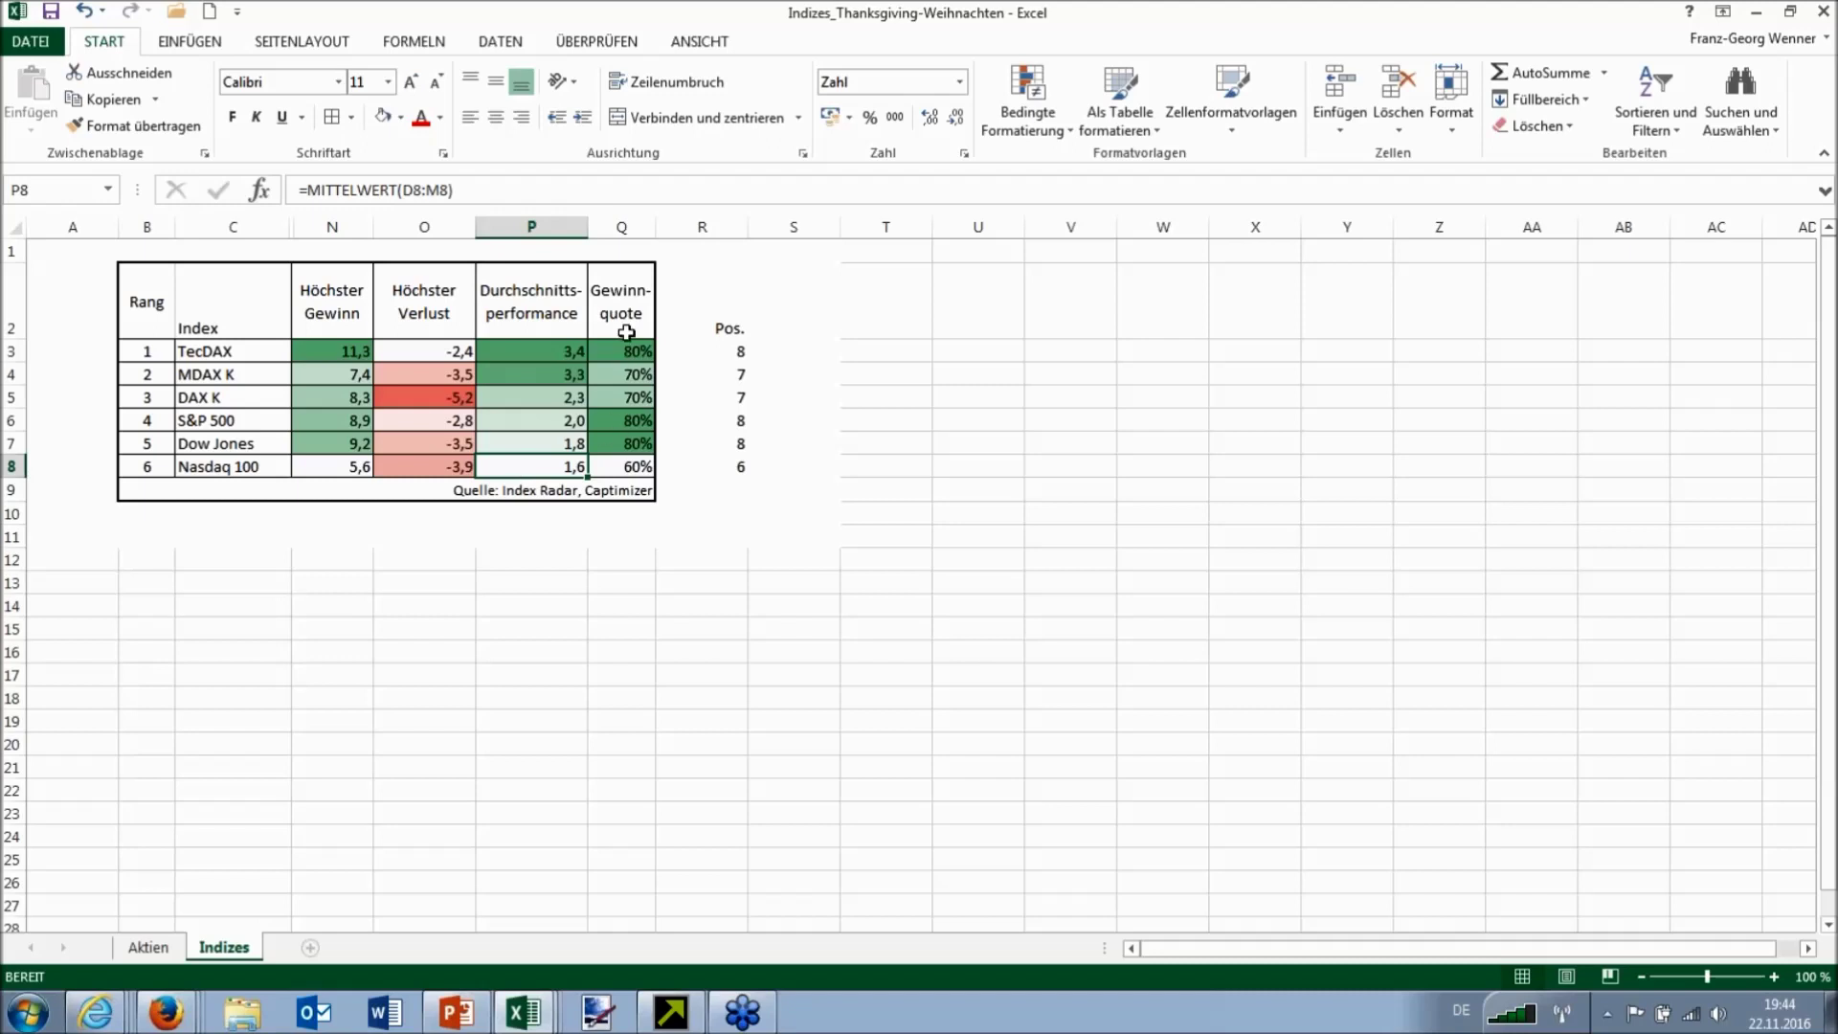
click(598, 427)
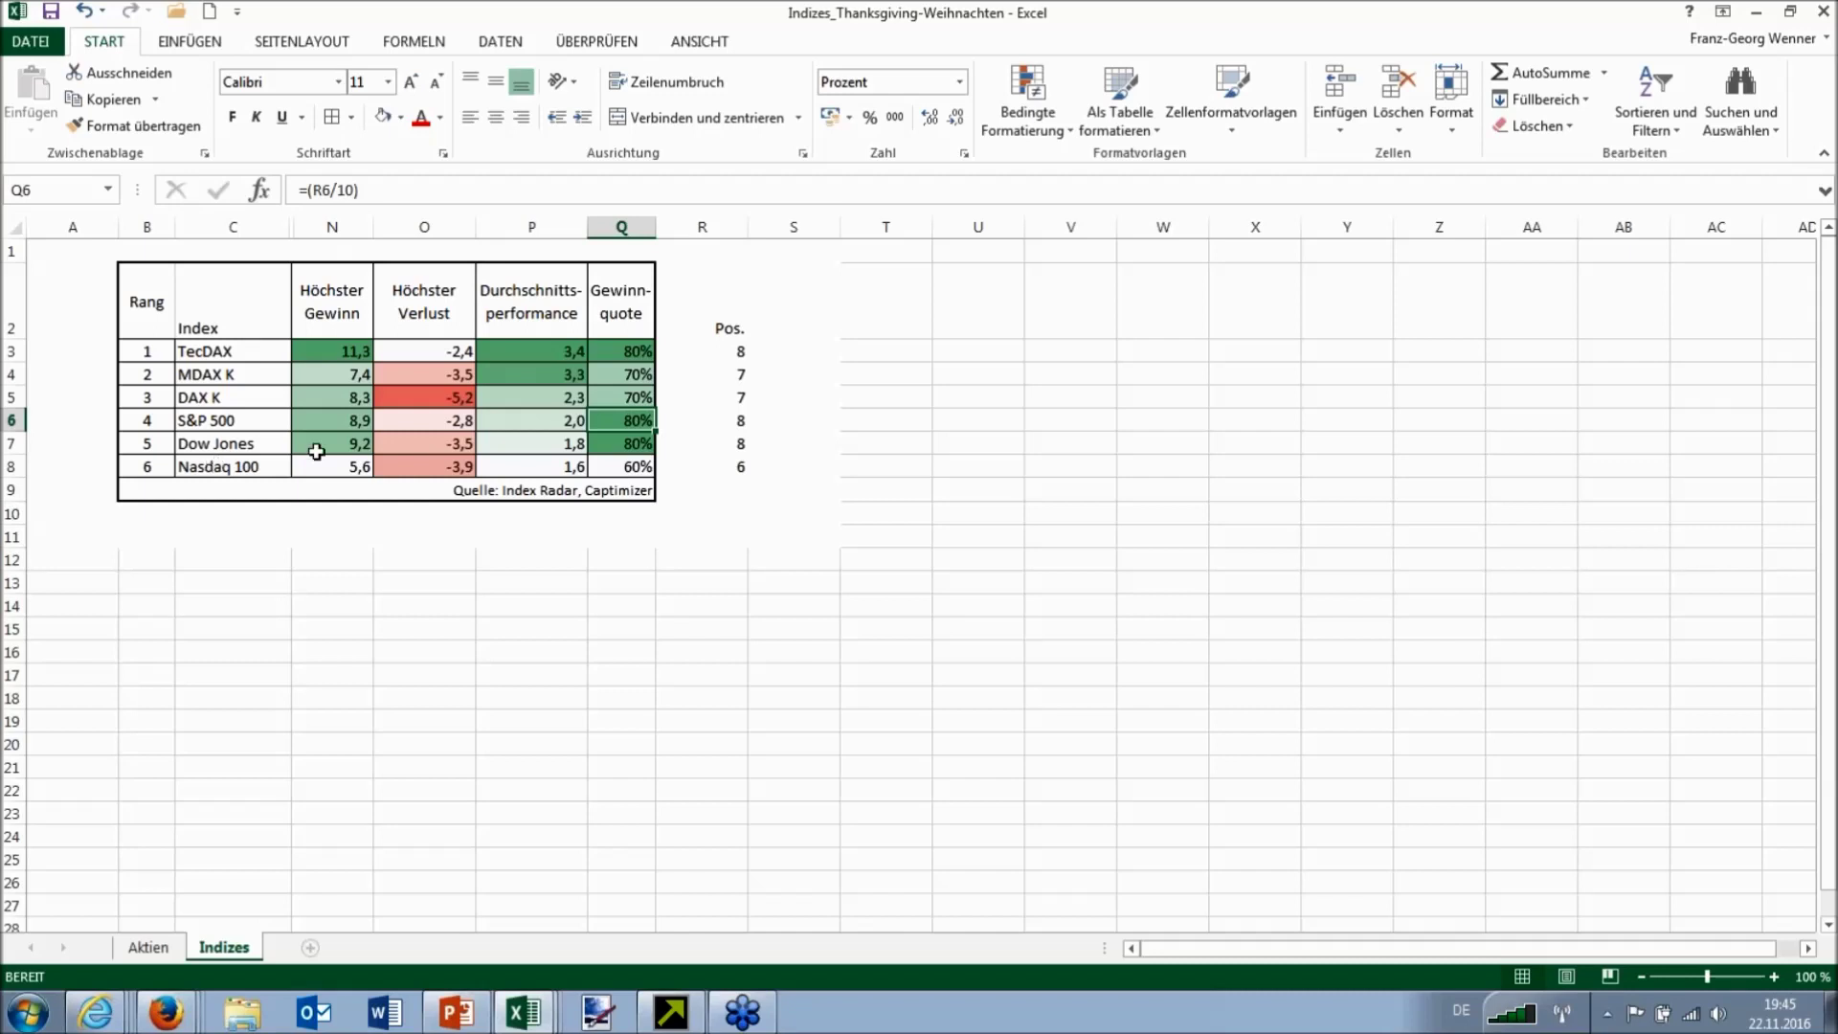
click(331, 697)
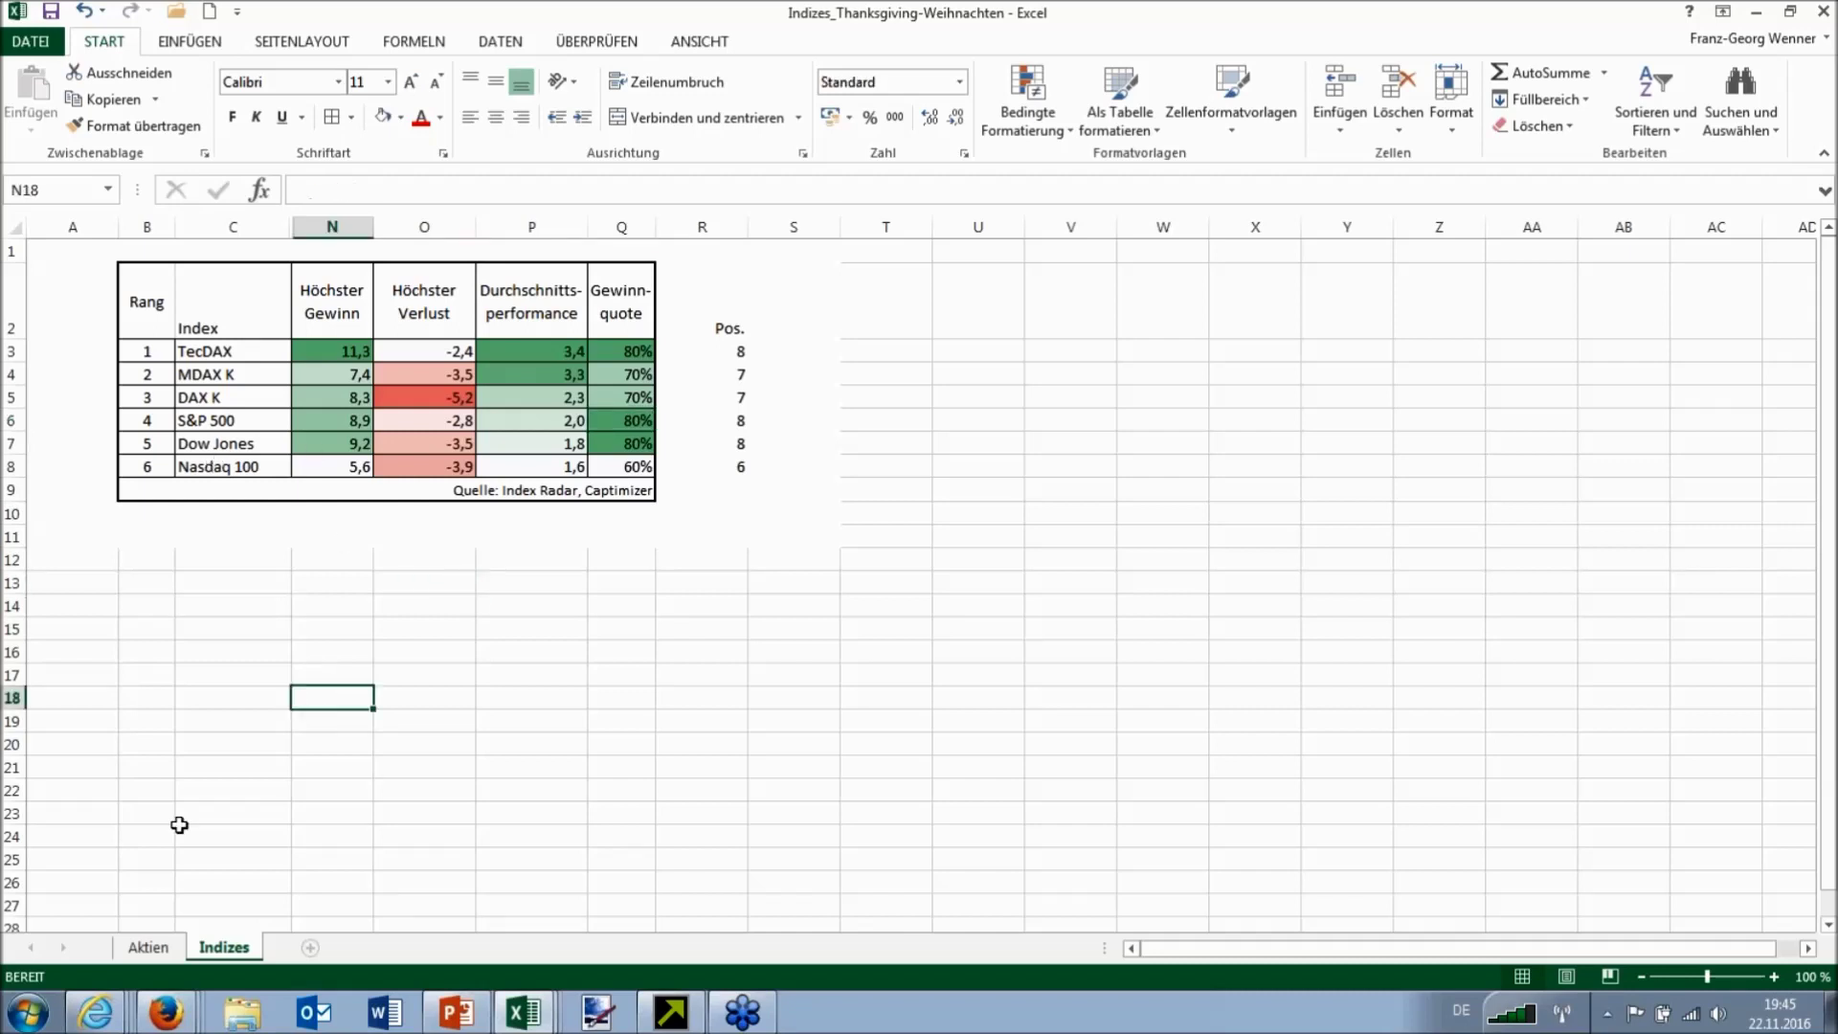
Step: Show the Aktien sheet with the ribbon collapsed and select the Durchschnitts-performance header cell
click(148, 948)
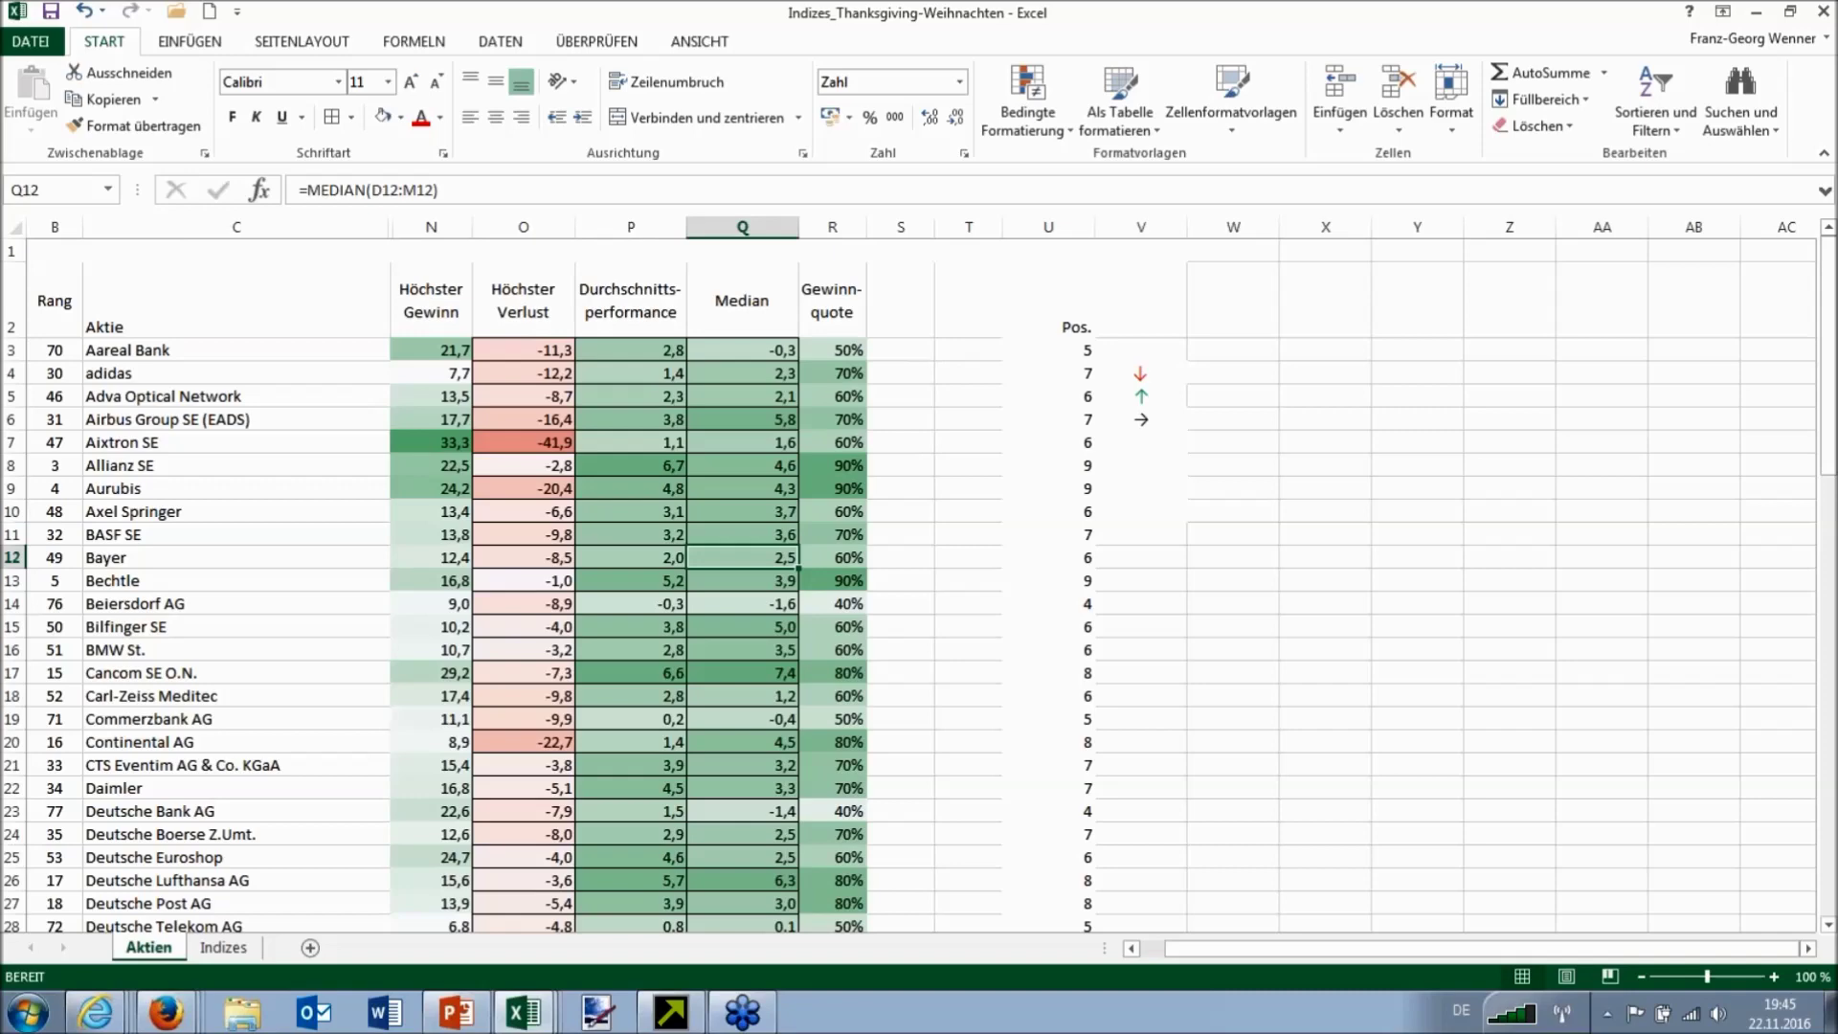
click(1824, 153)
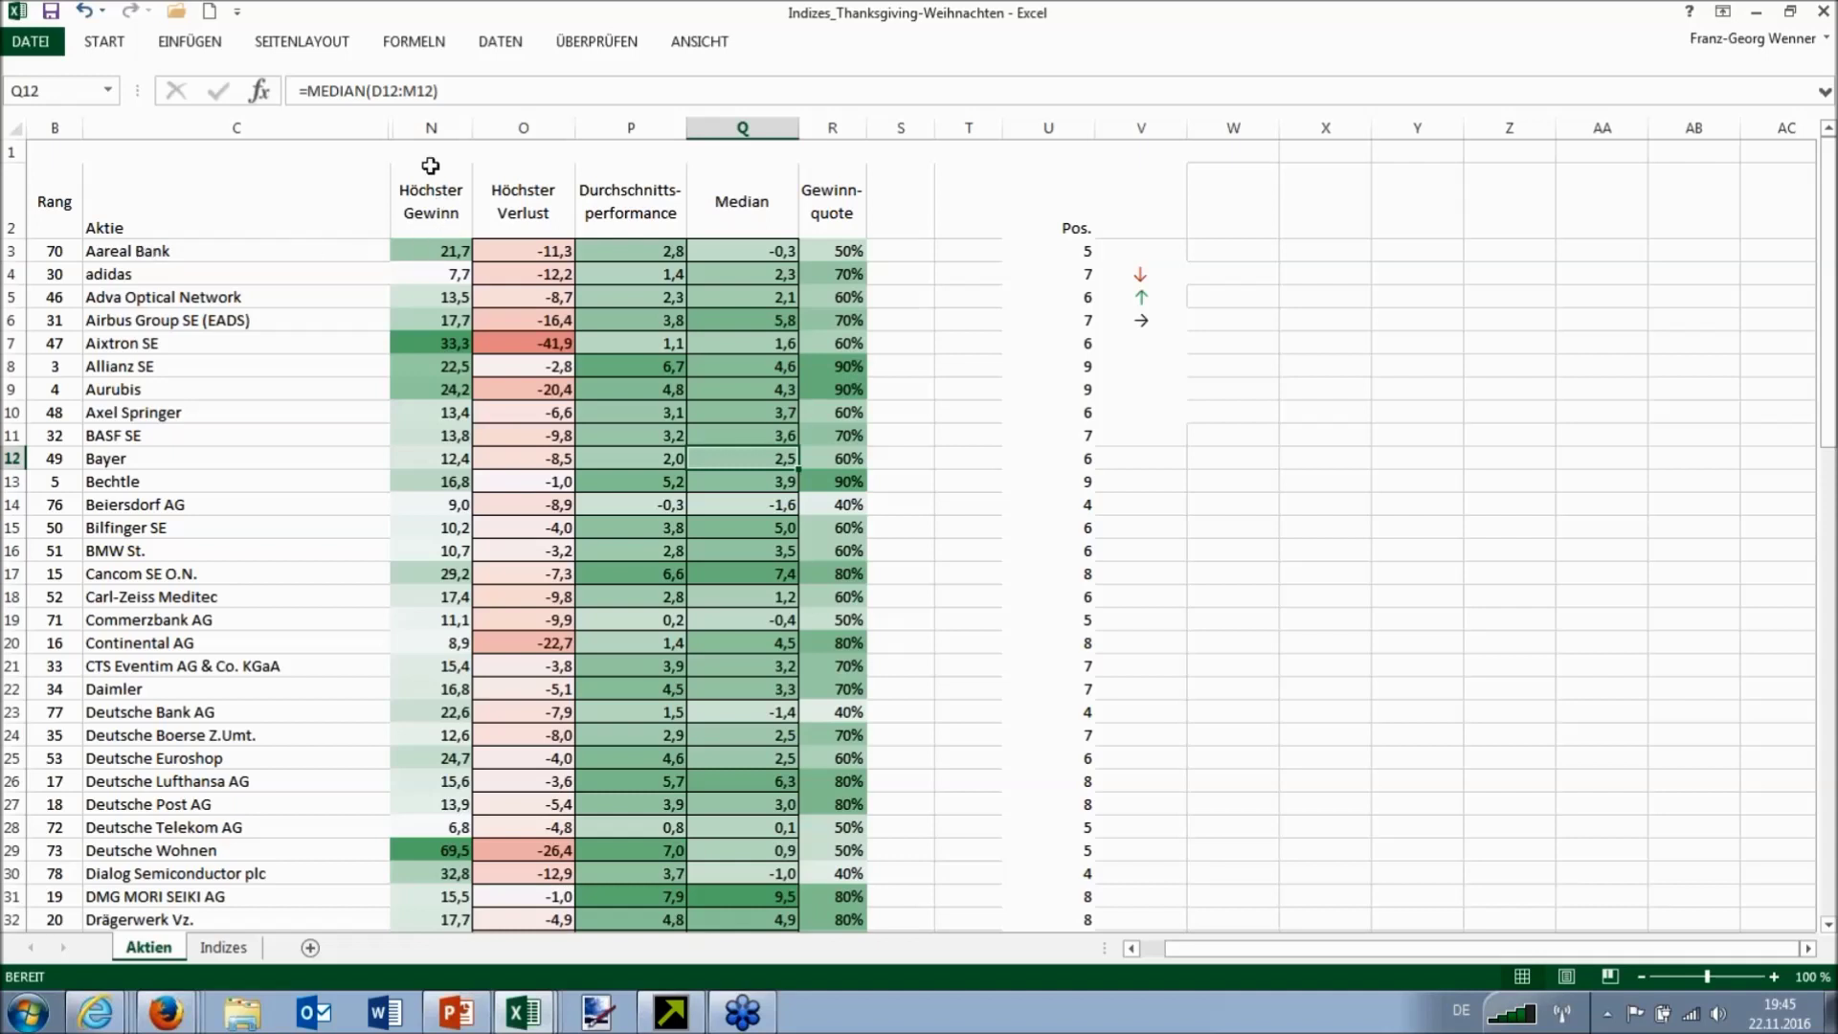
click(650, 203)
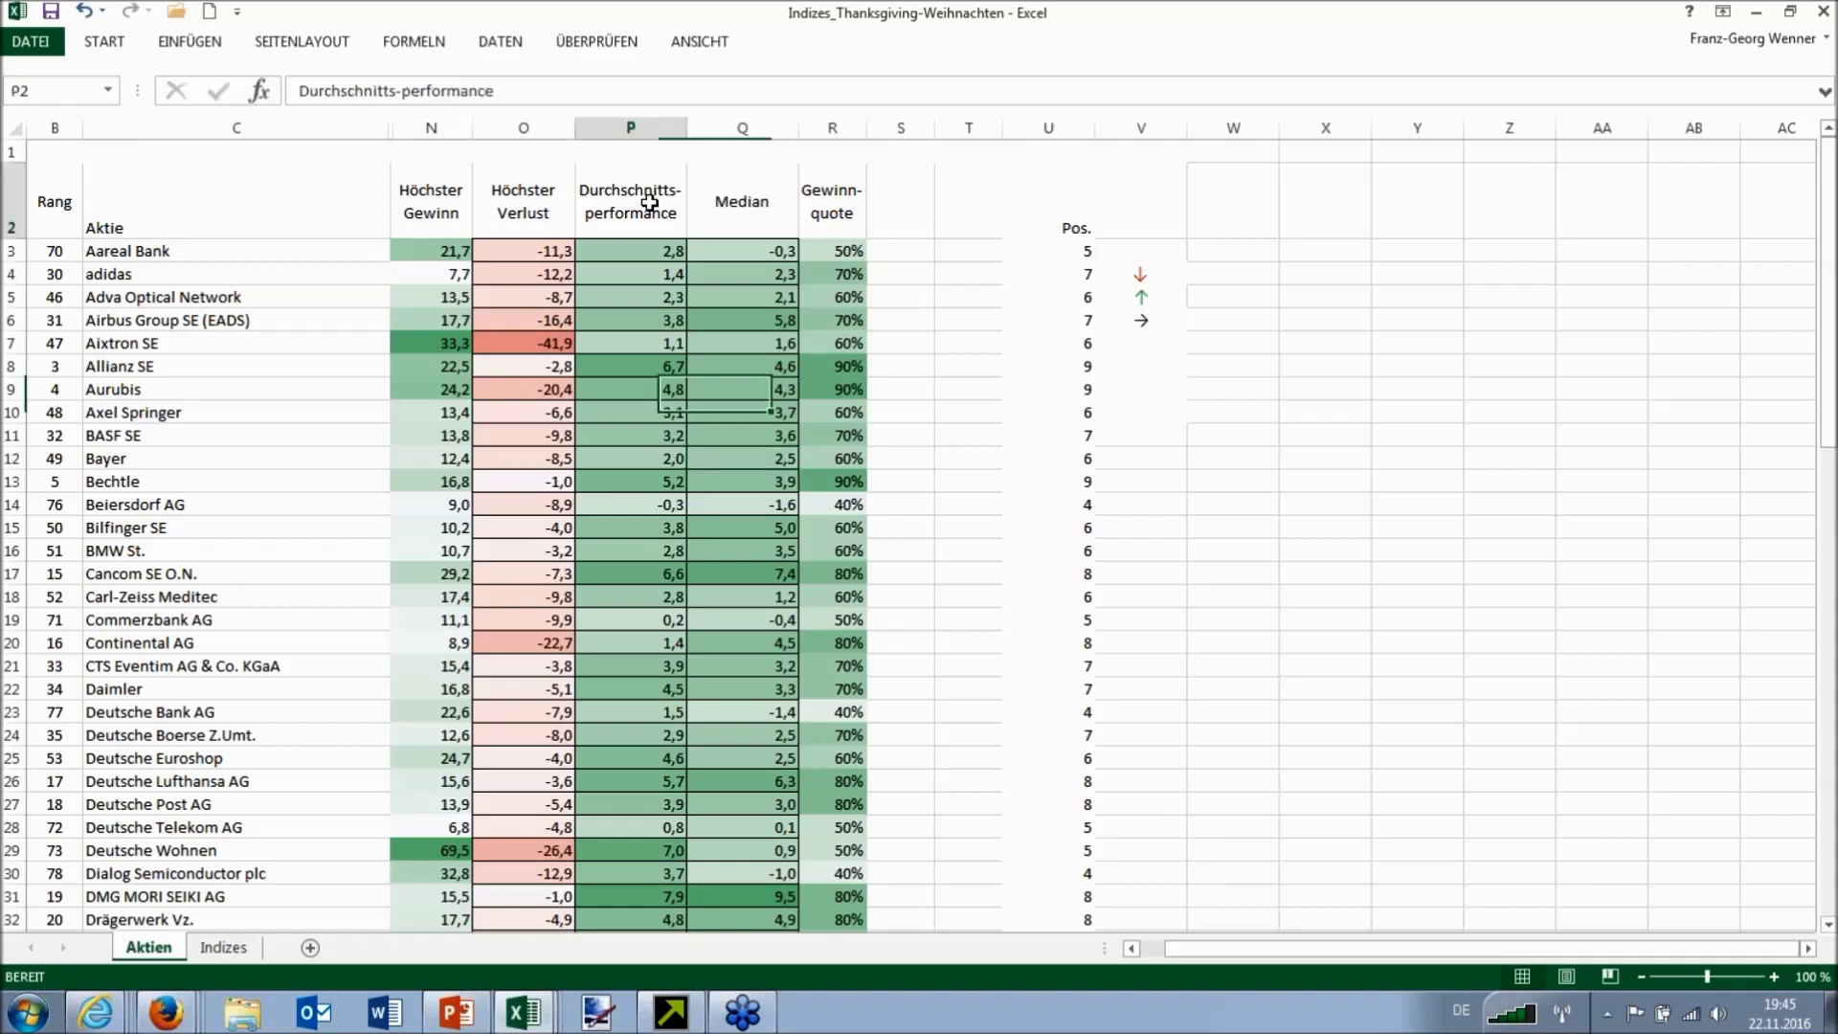
Step: Examine the Median and Gewinnquote columns for all stocks on the Aktien sheet, from Aareal Bank down to Wirecard
click(733, 201)
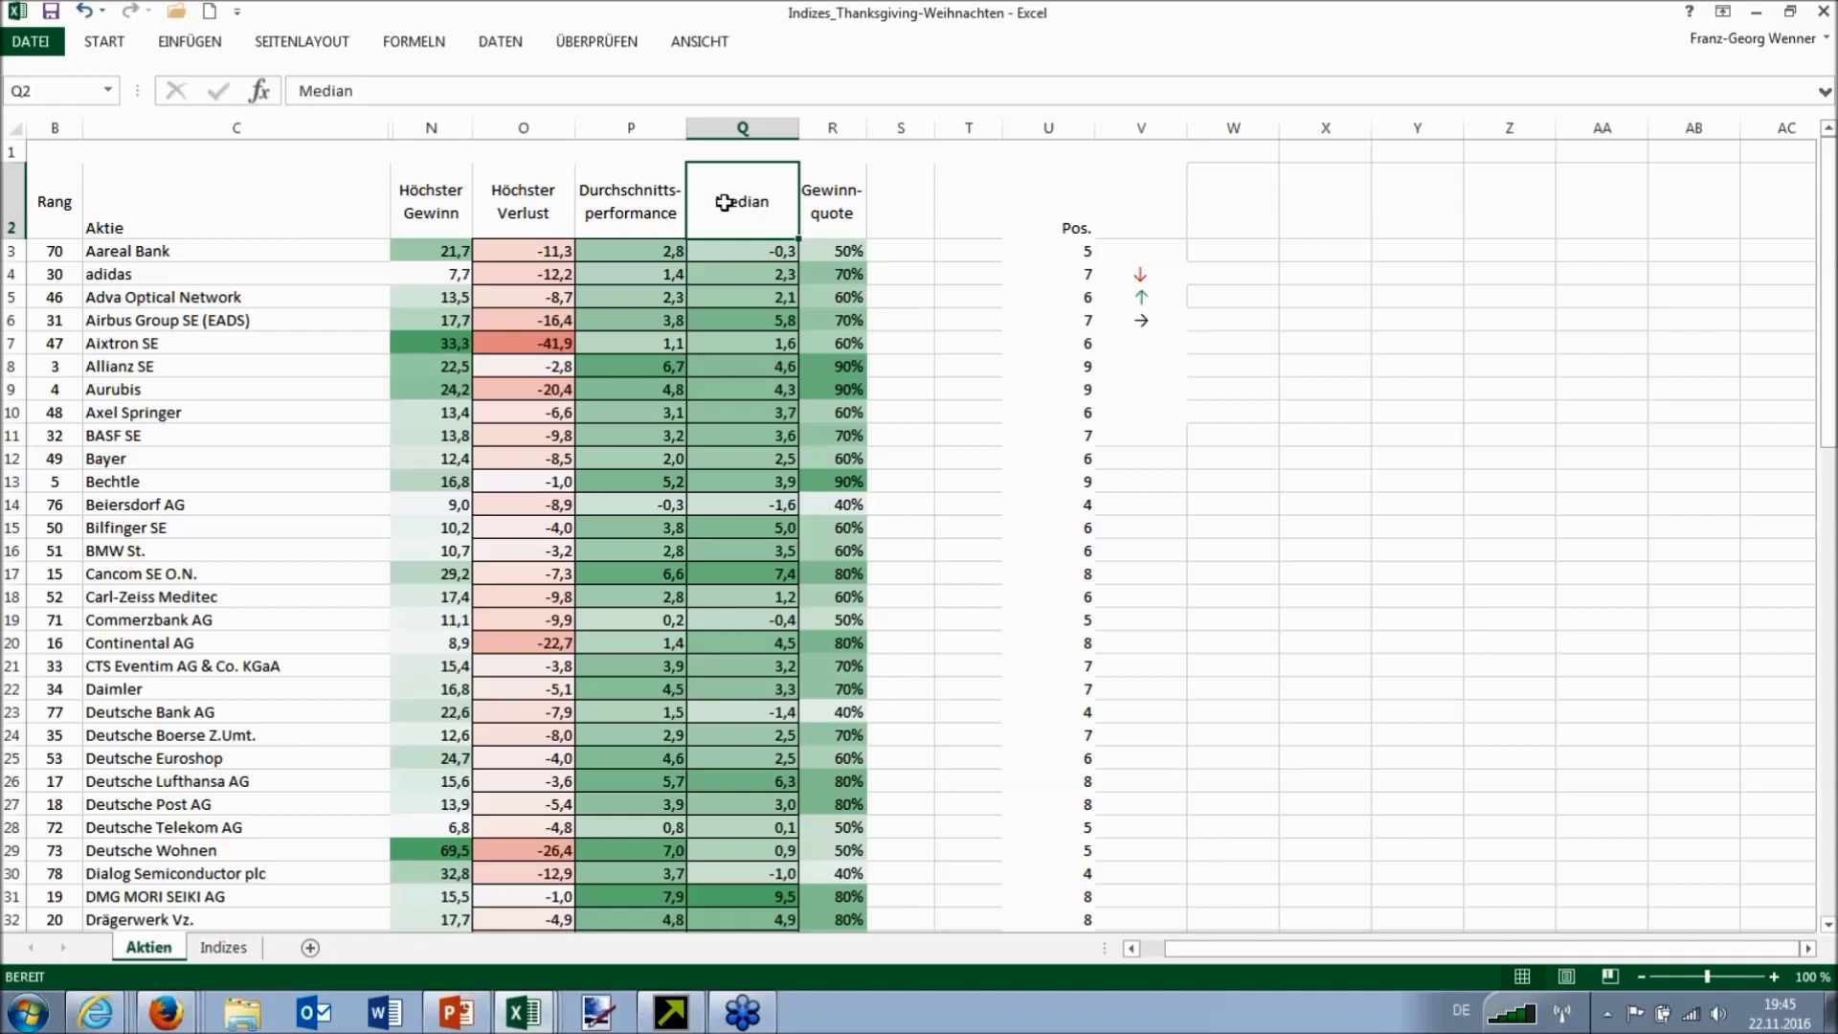
click(826, 222)
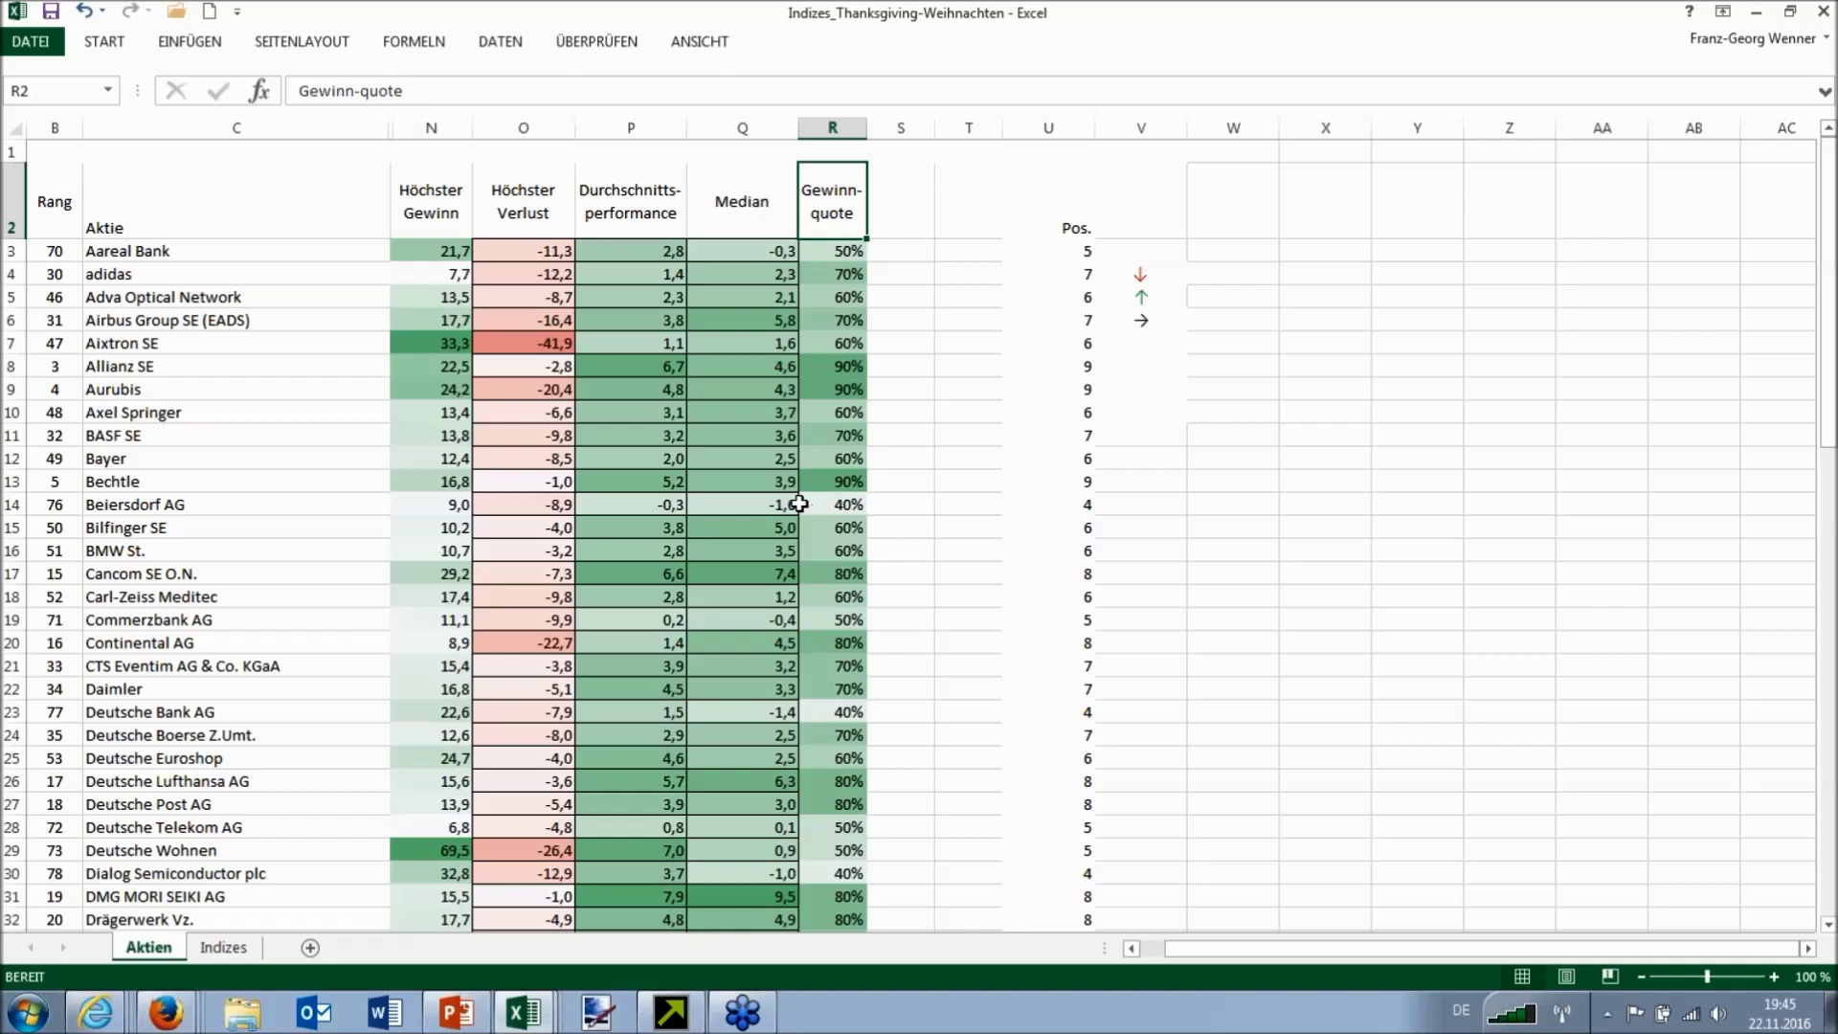
scroll(717, 375, down, 1)
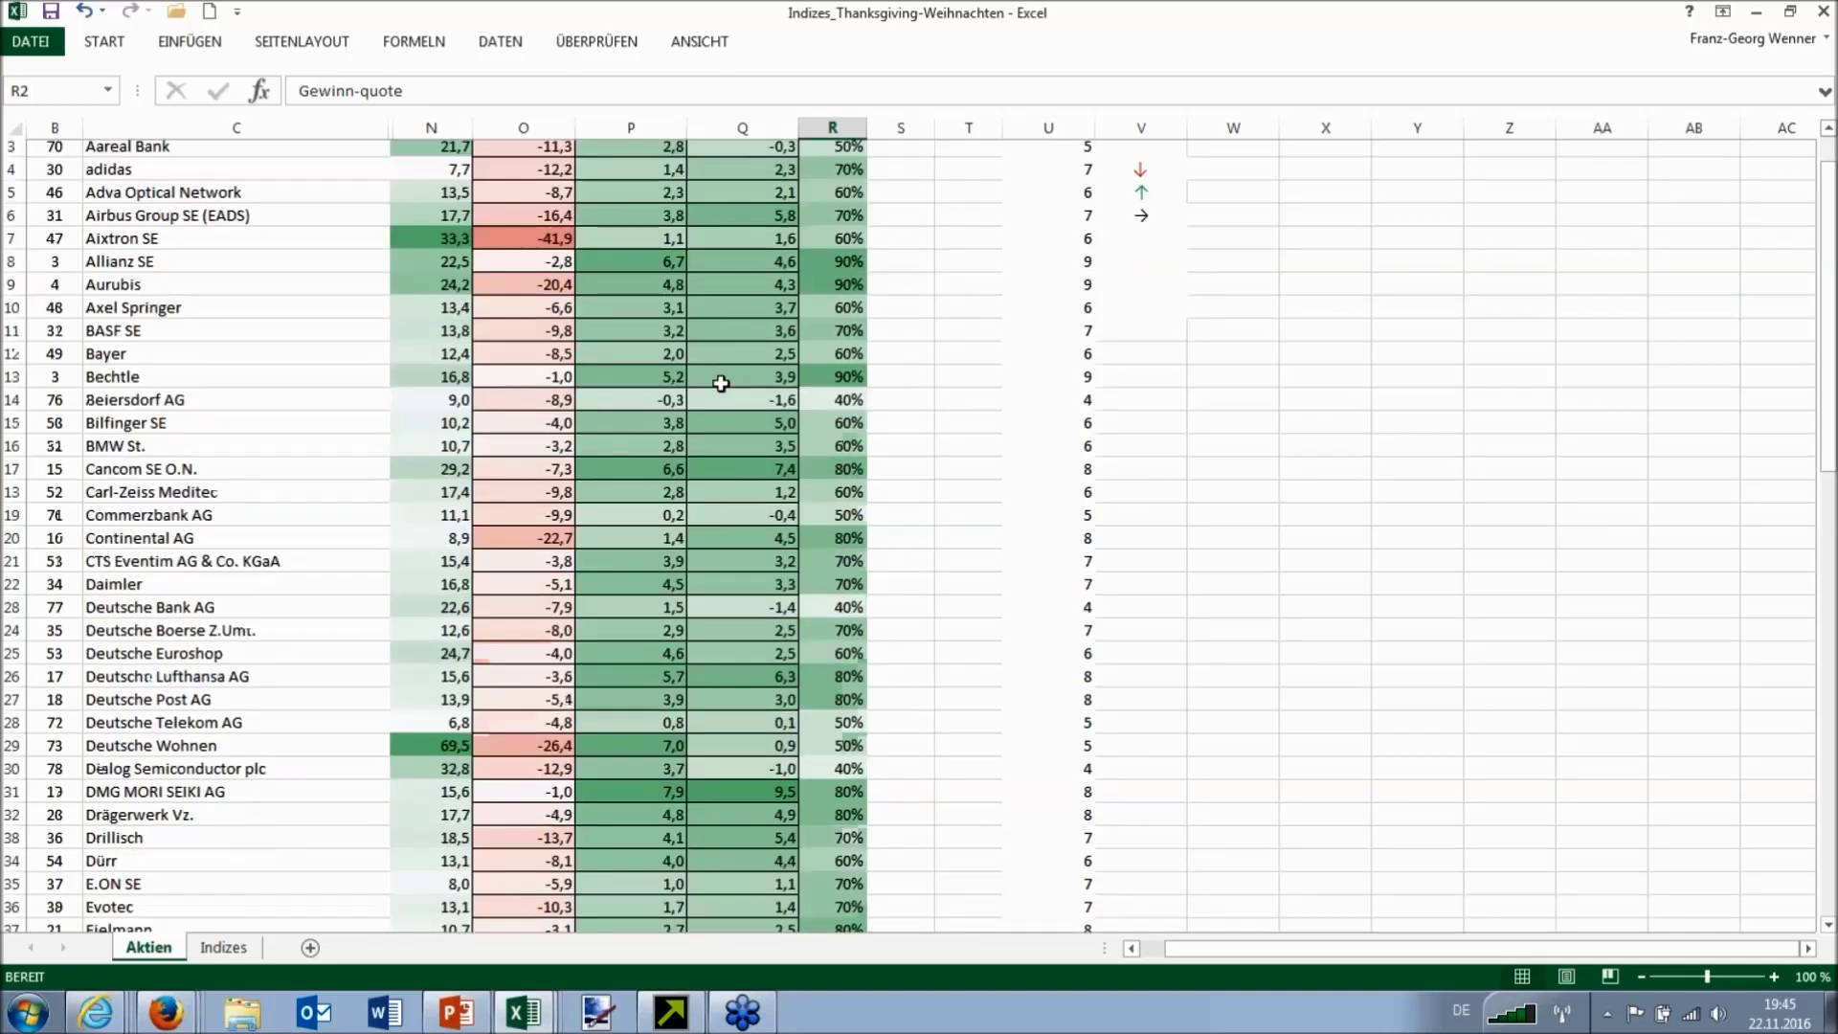
scroll(721, 383, down, 9)
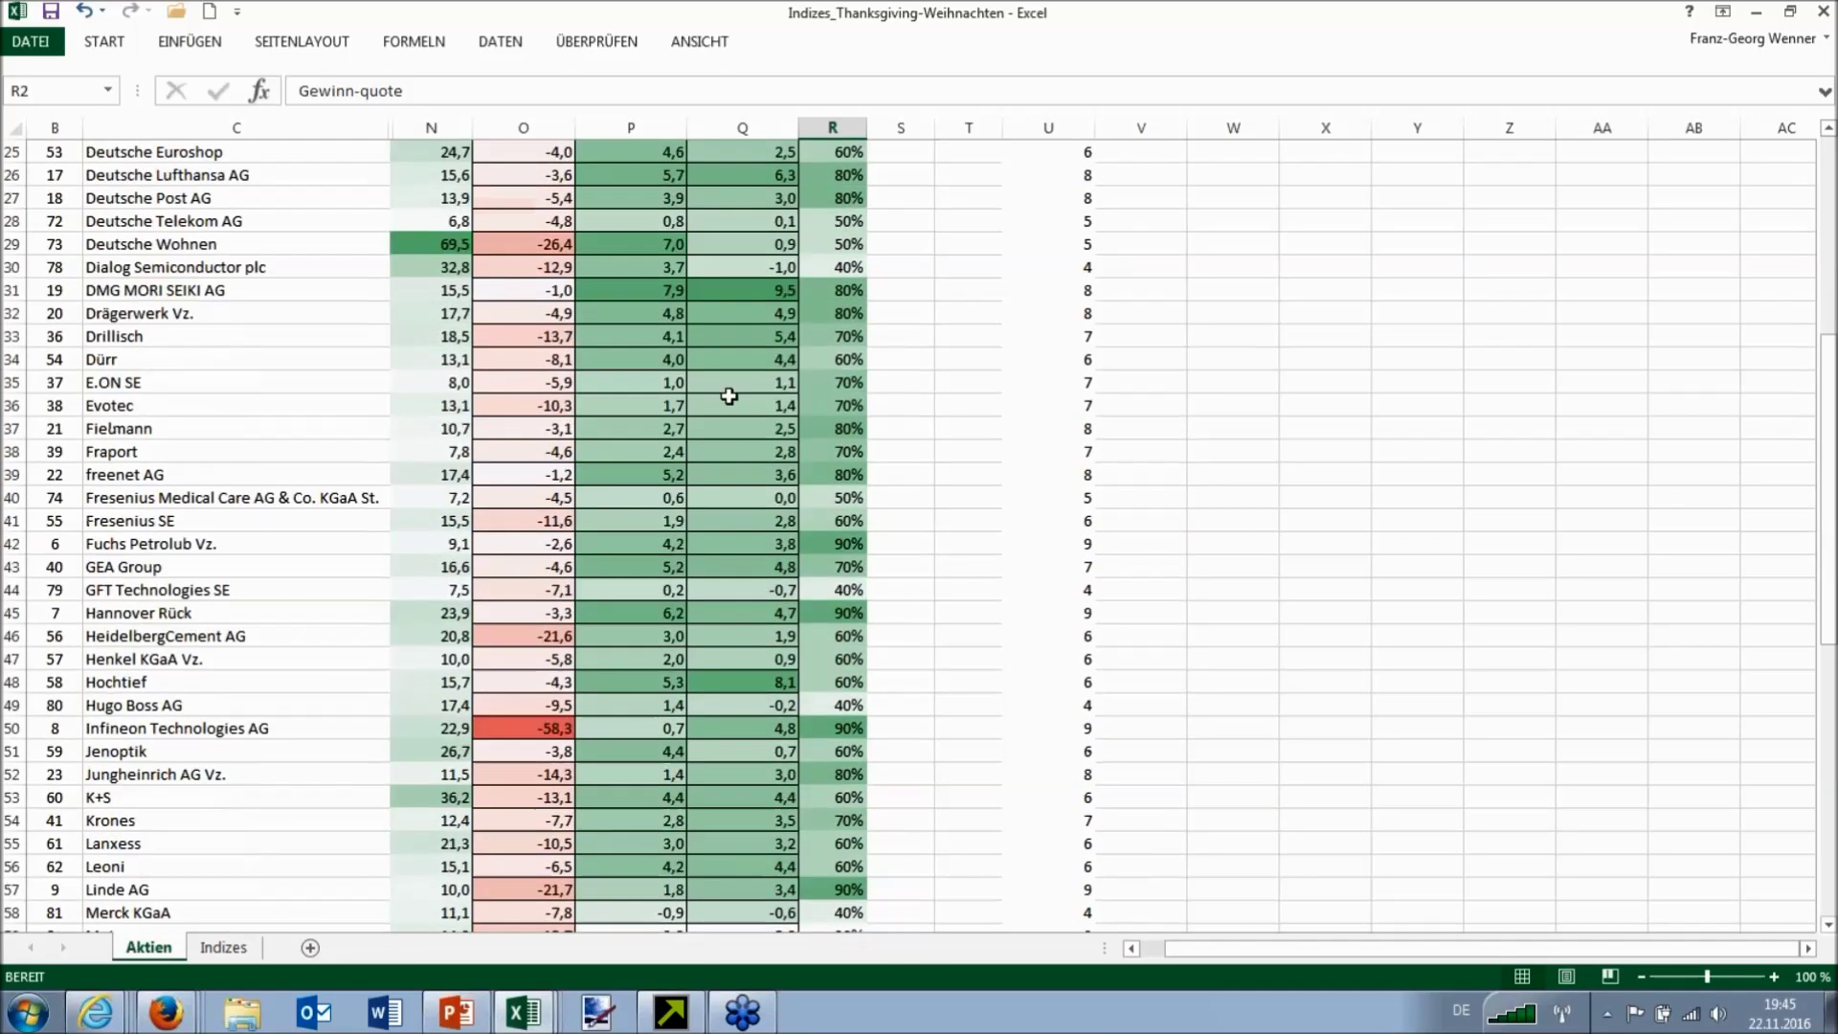
scroll(728, 397, down, 6)
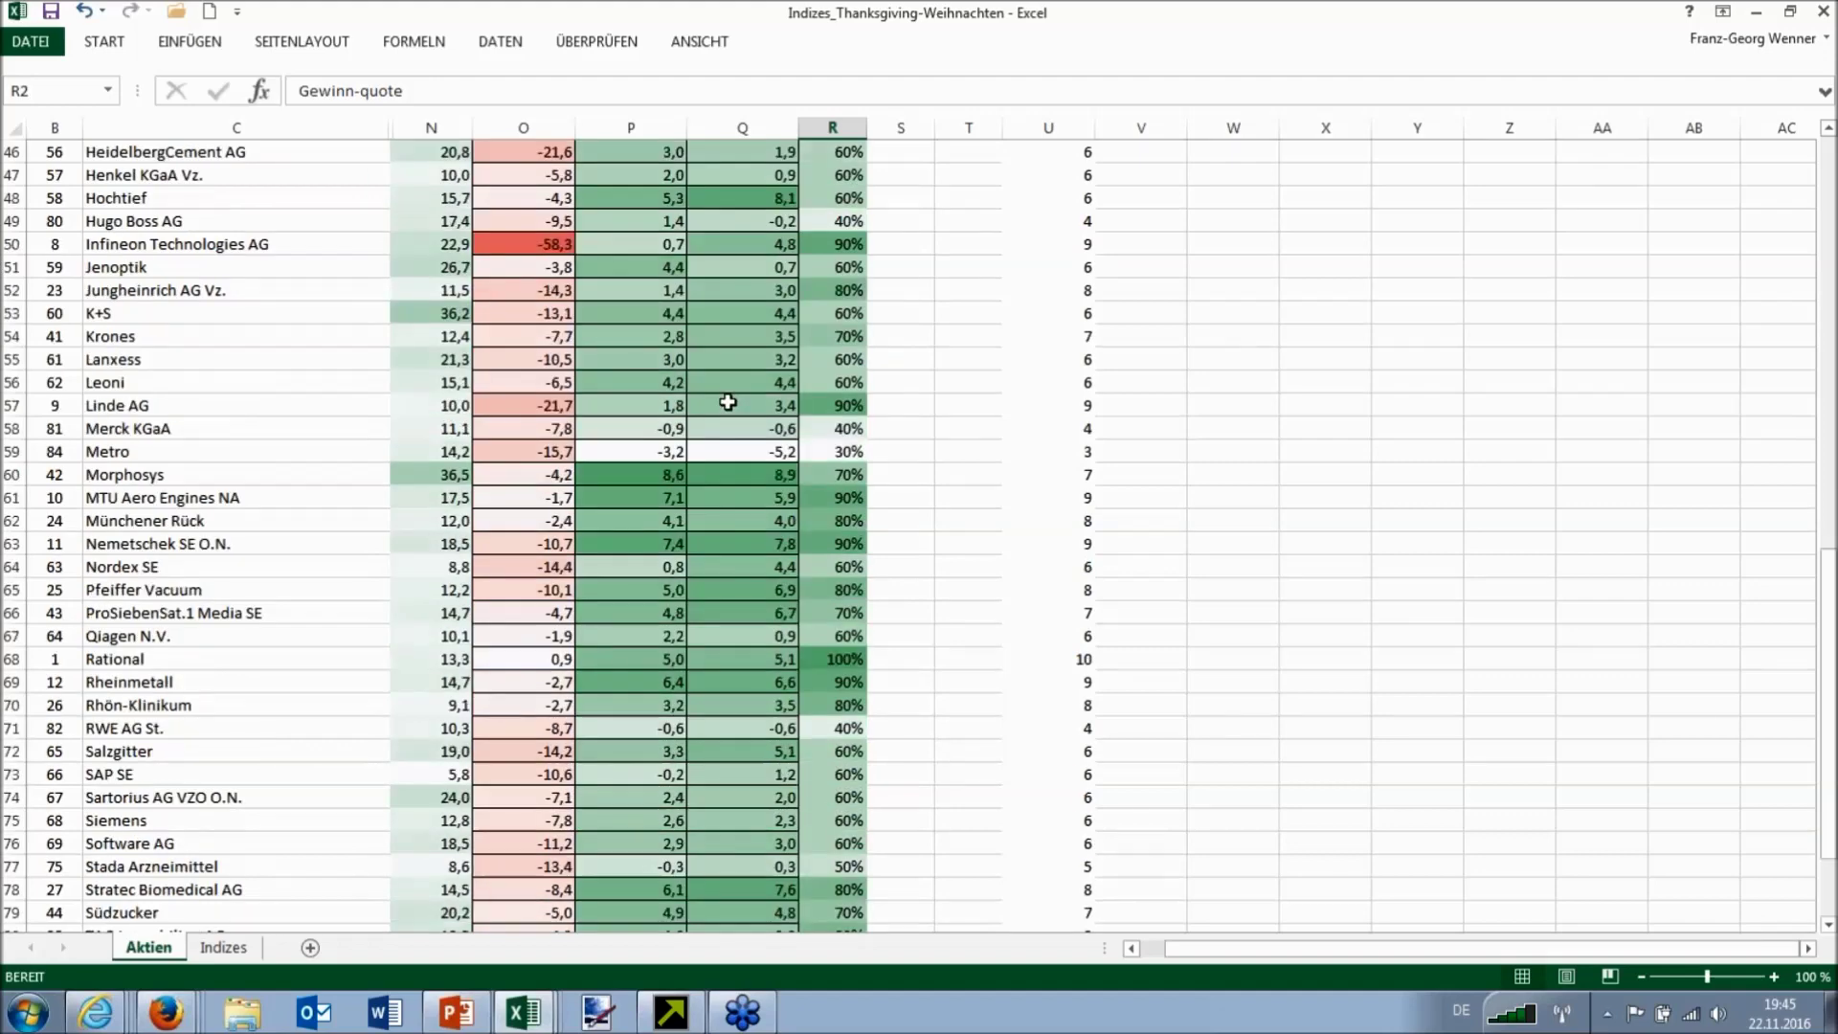
scroll(721, 414, down, 5)
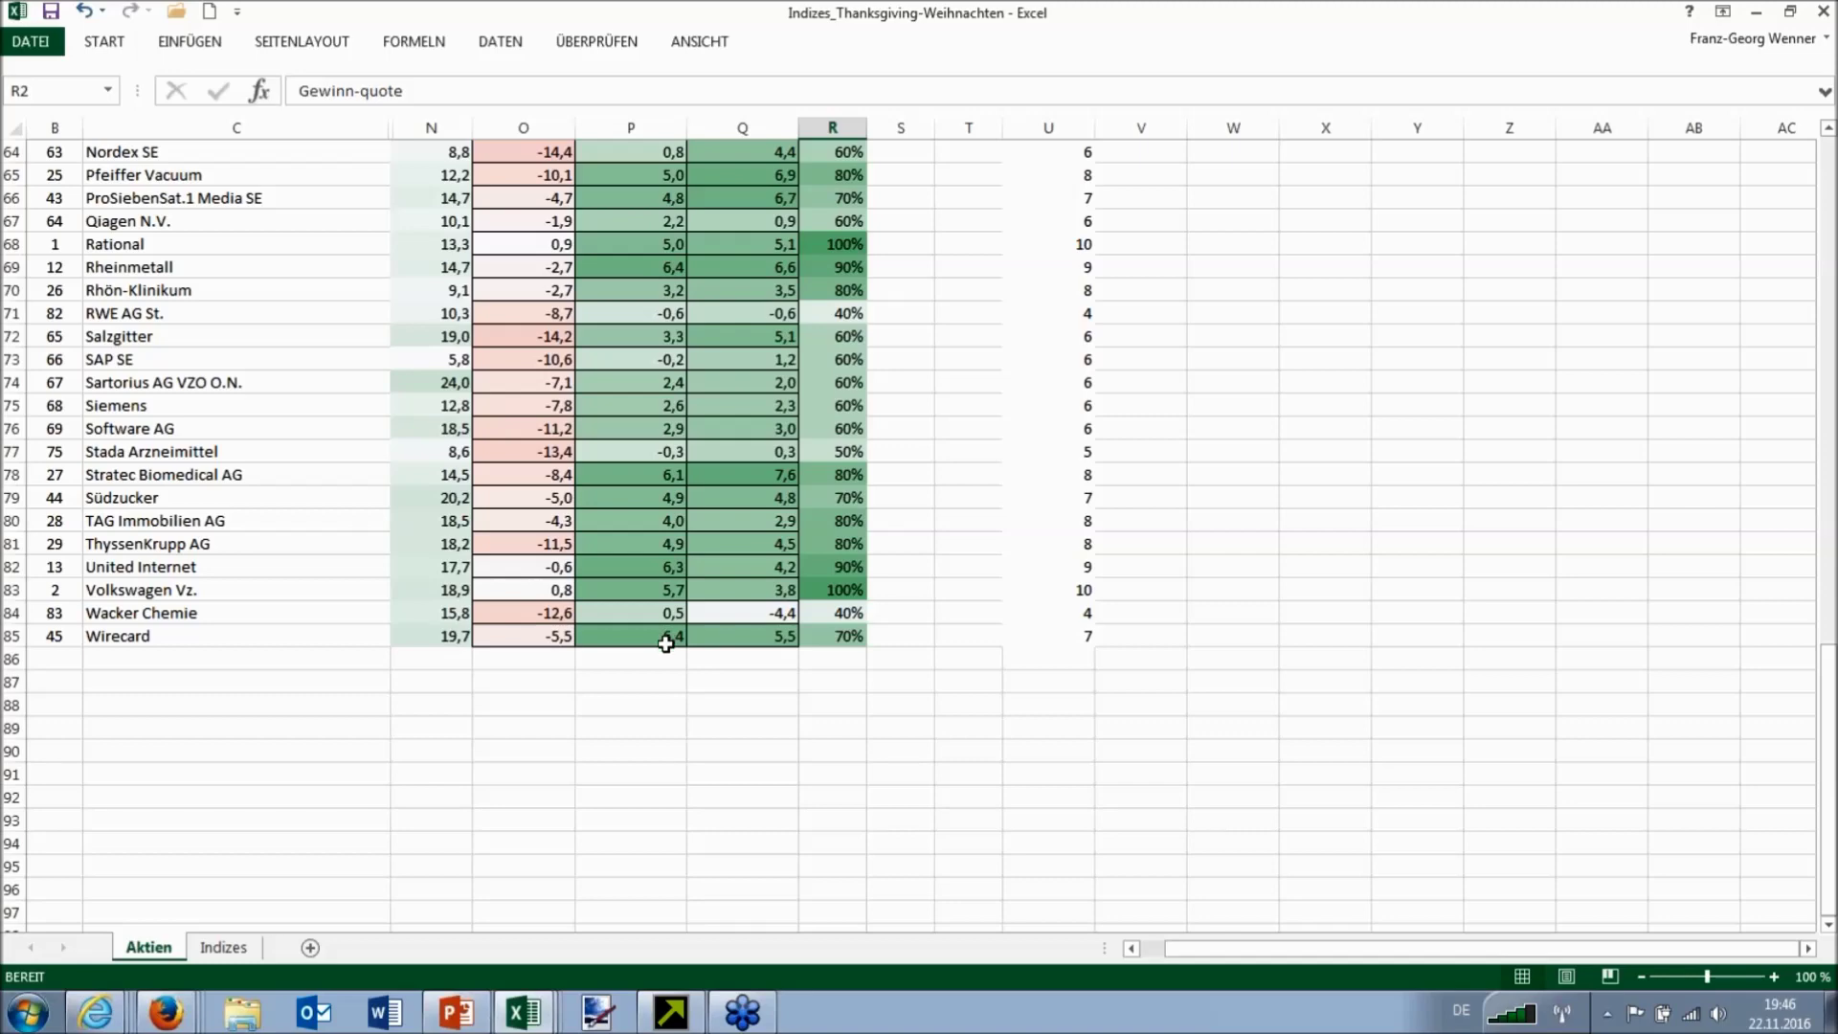
click(650, 676)
scroll(689, 738, up, 1)
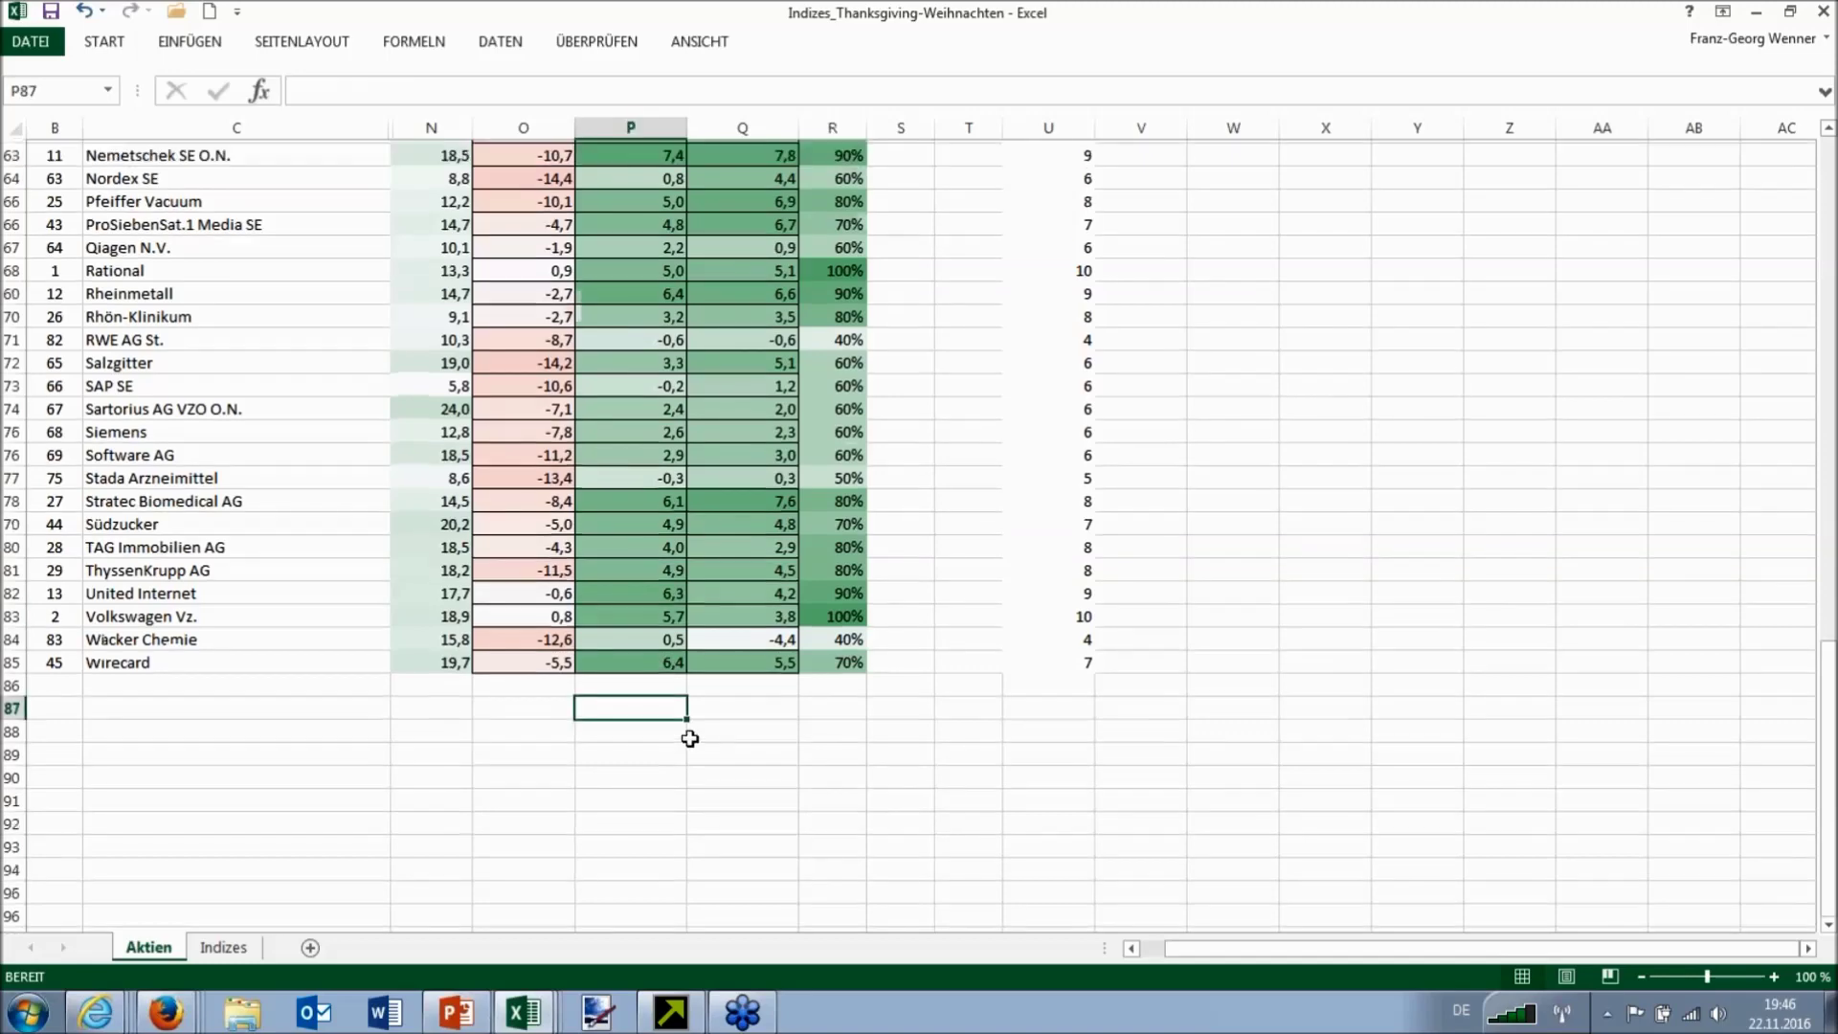
scroll(689, 738, up, 4)
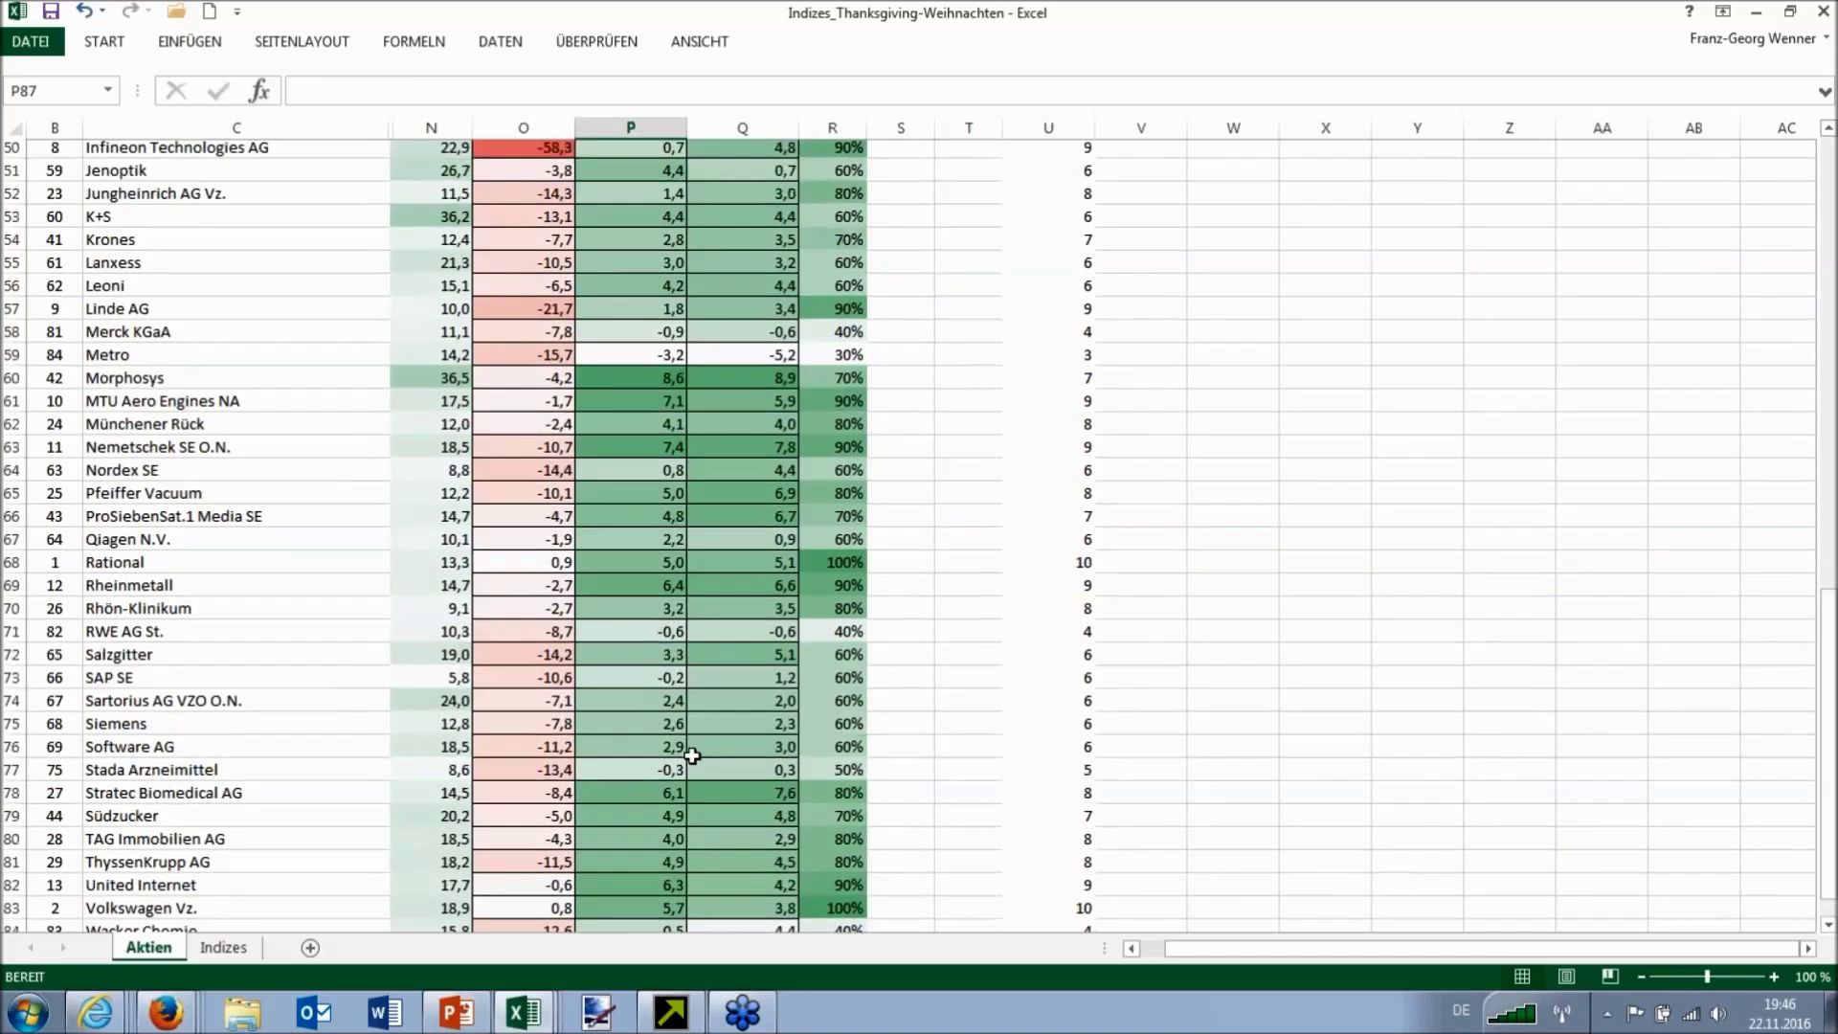
scroll(692, 756, up, 8)
scroll(687, 770, up, 9)
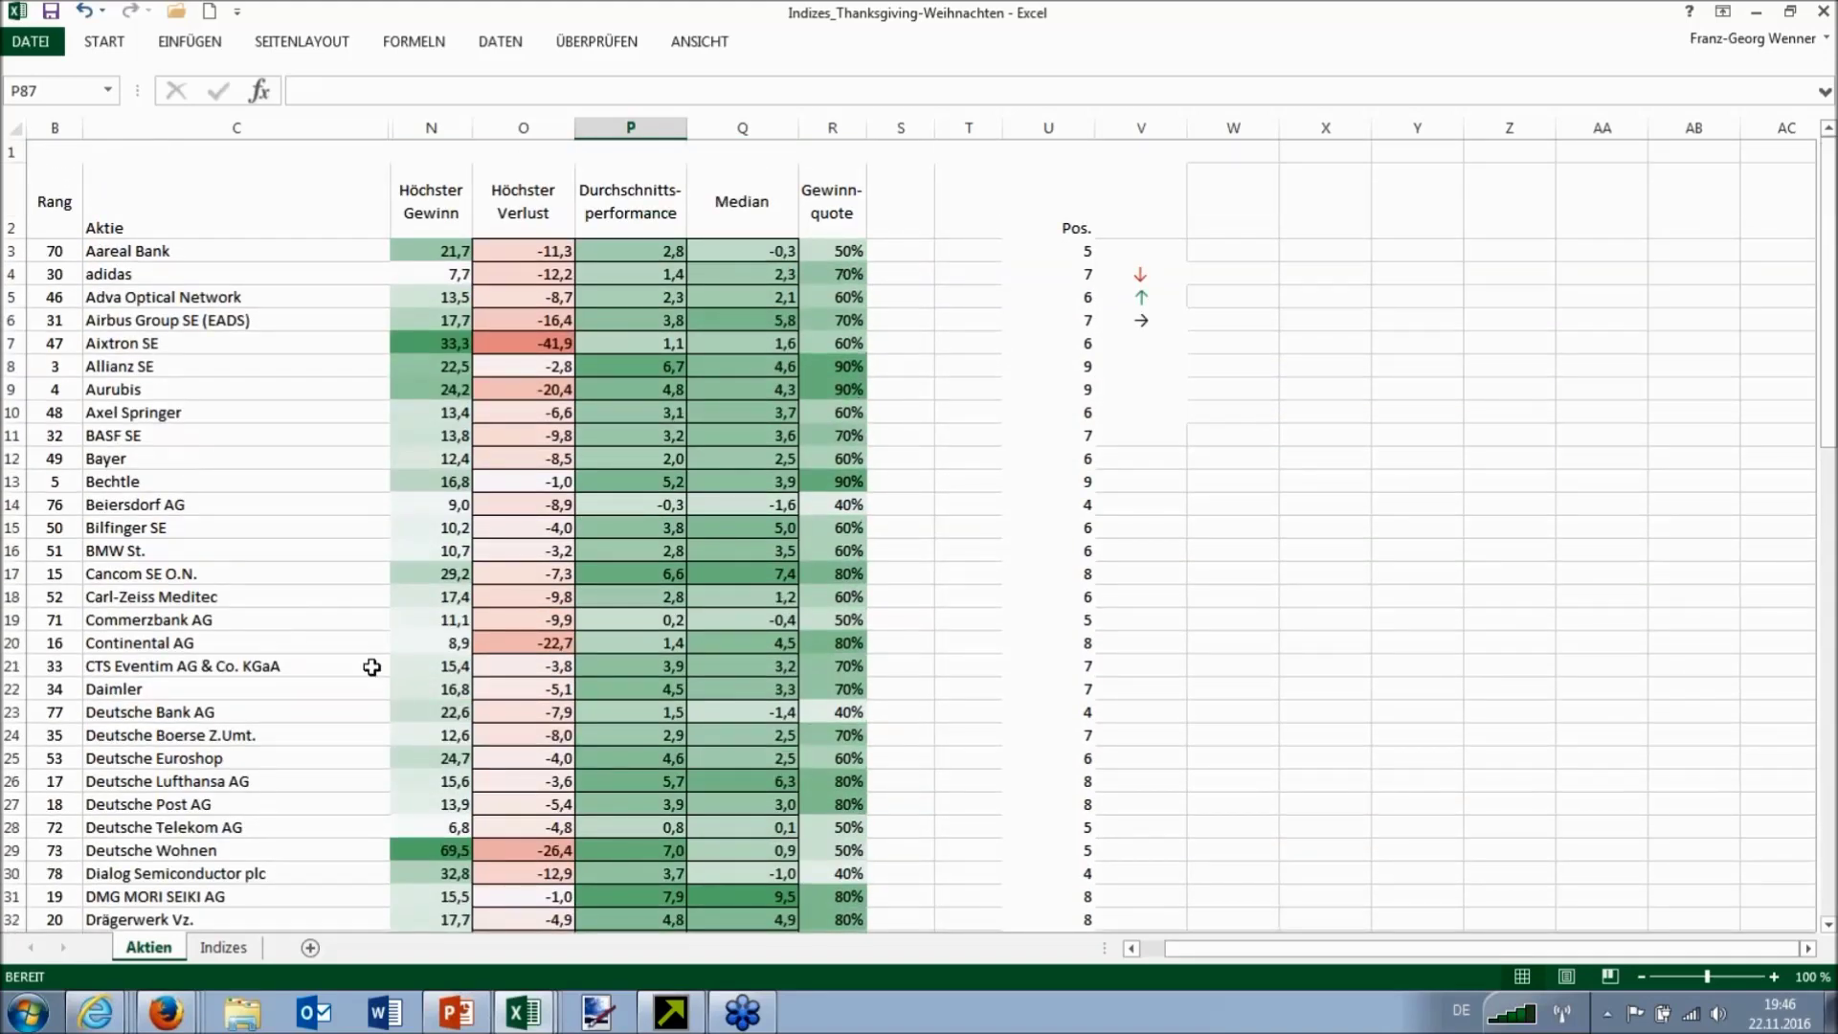
Step: Switch to the workbook Indizes_Thanksgiving-Weihnachten_Aktien and show it in a maximized window
double_click(766, 14)
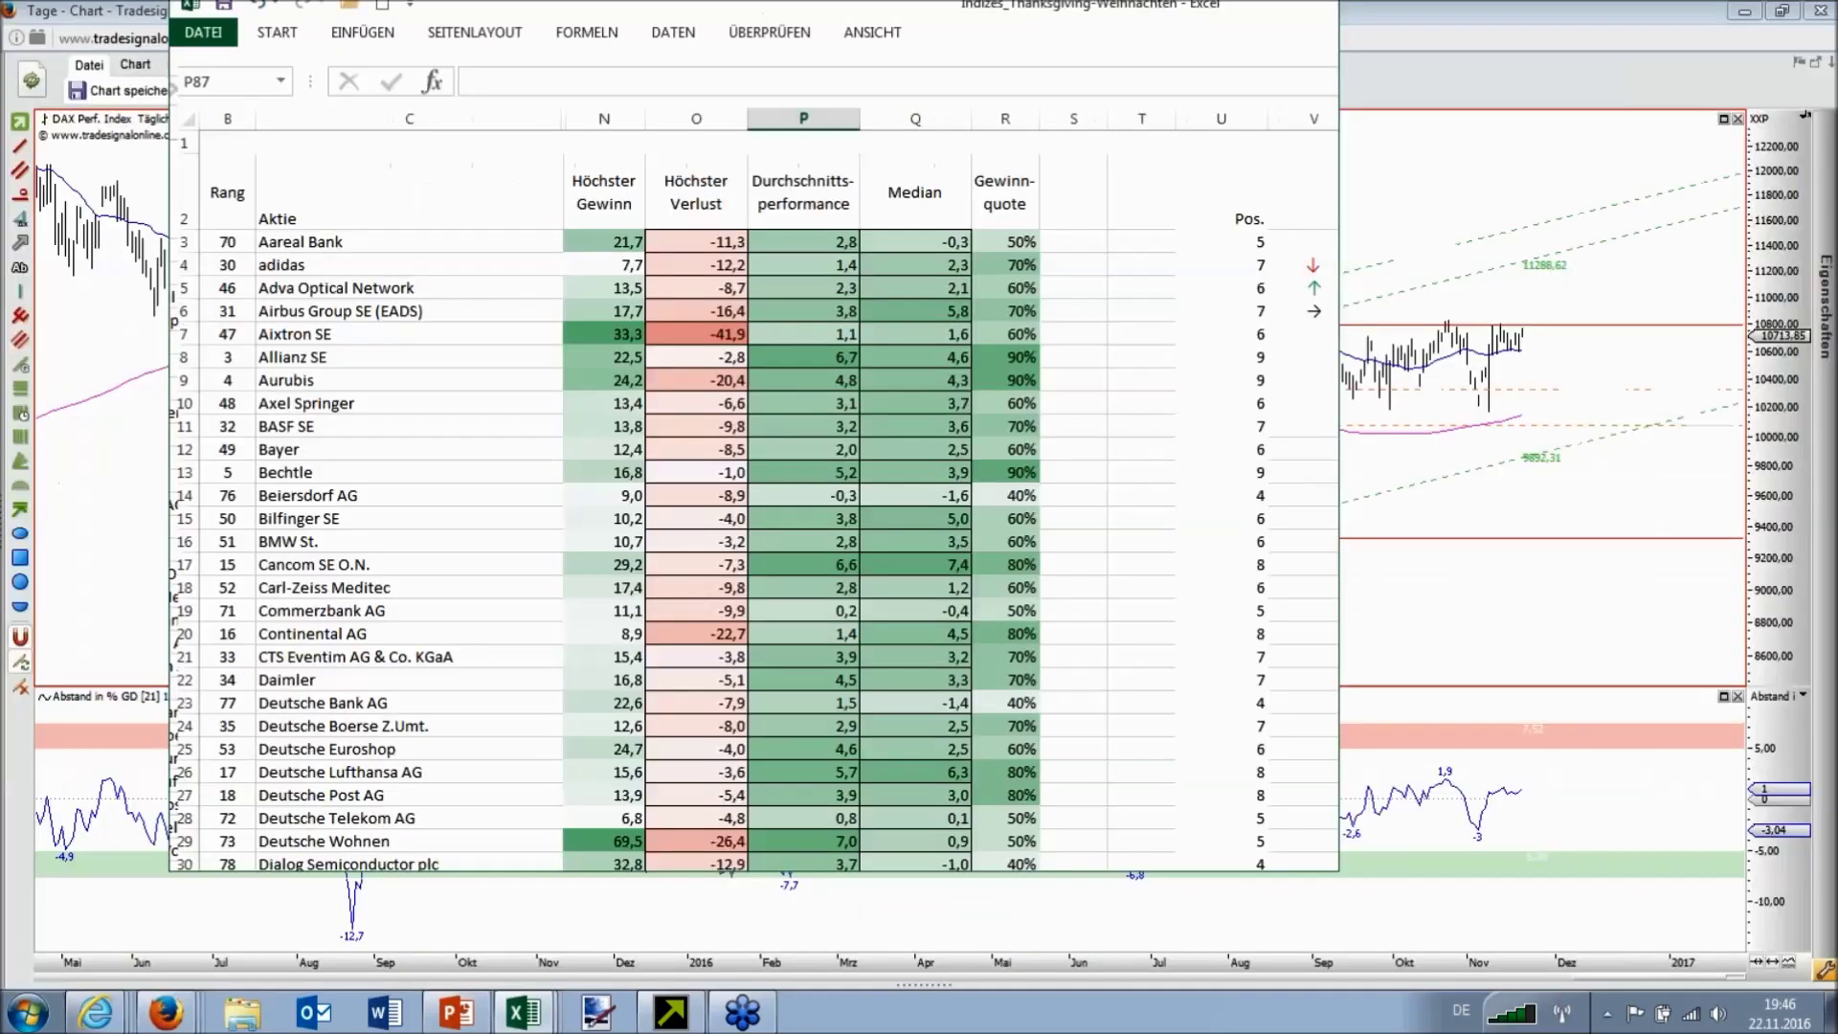
click(522, 1012)
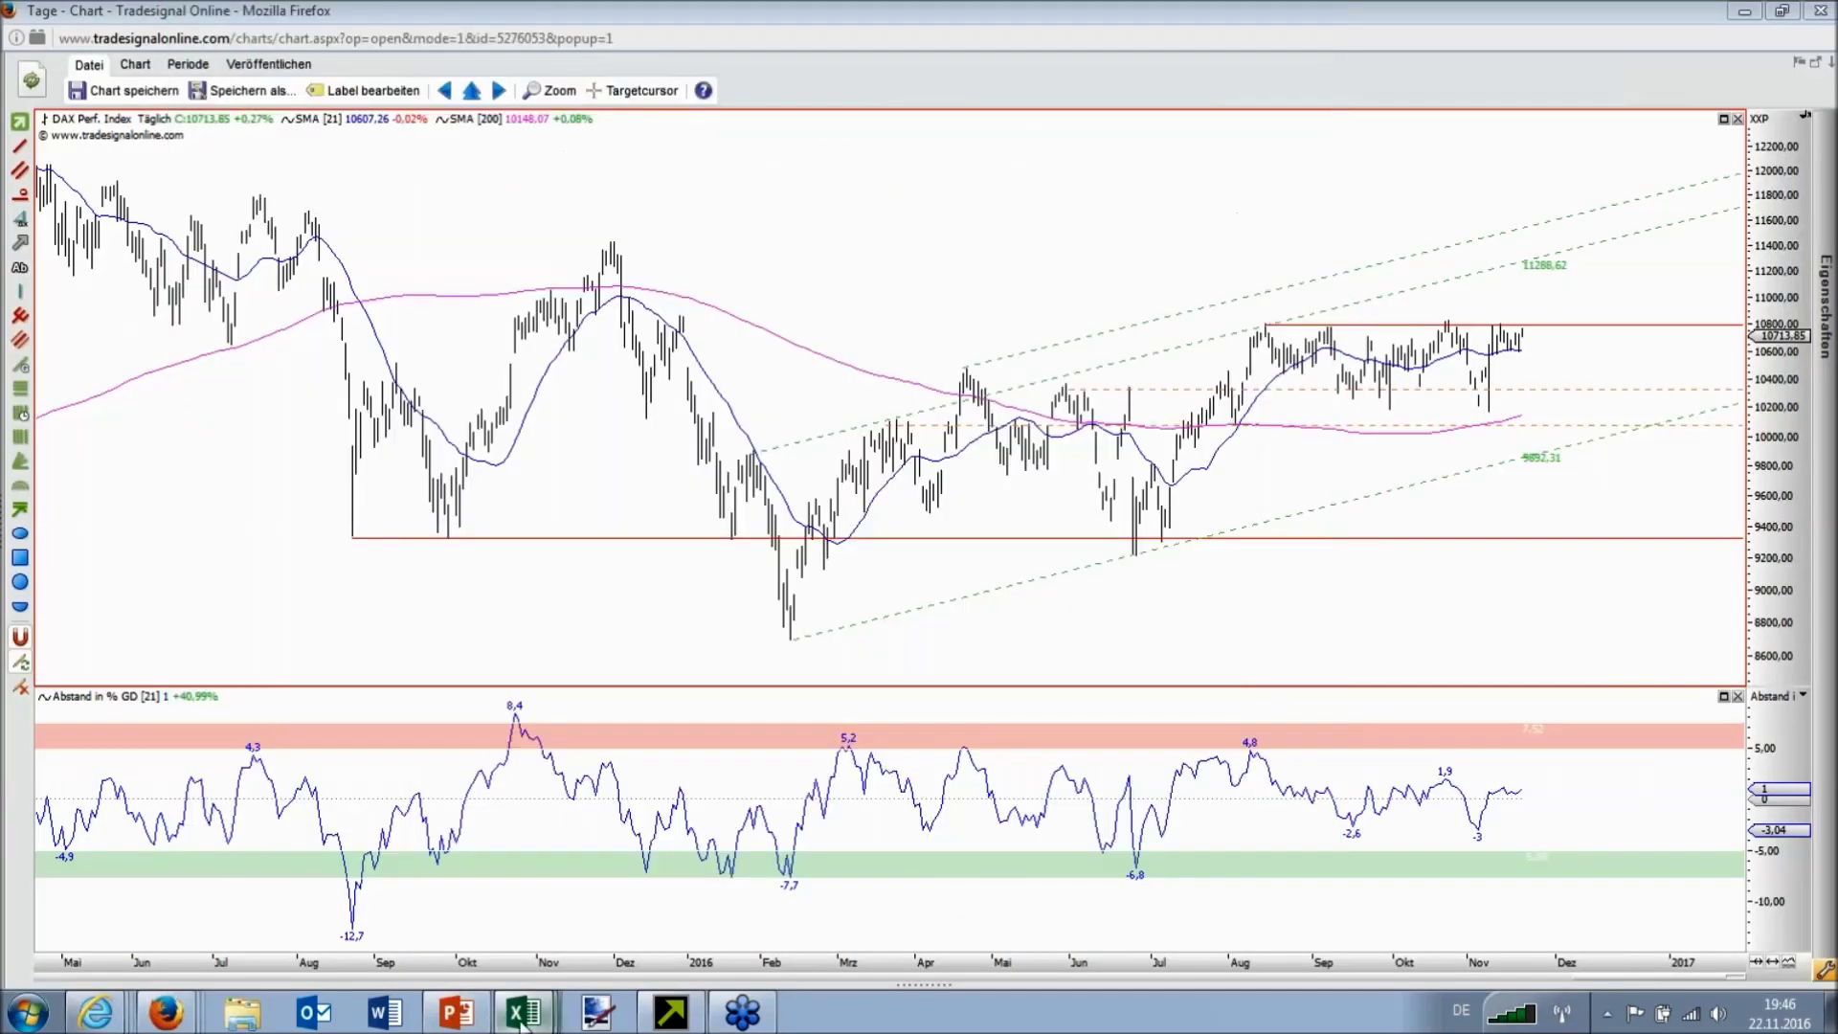
mouse_move(522, 1011)
click(531, 871)
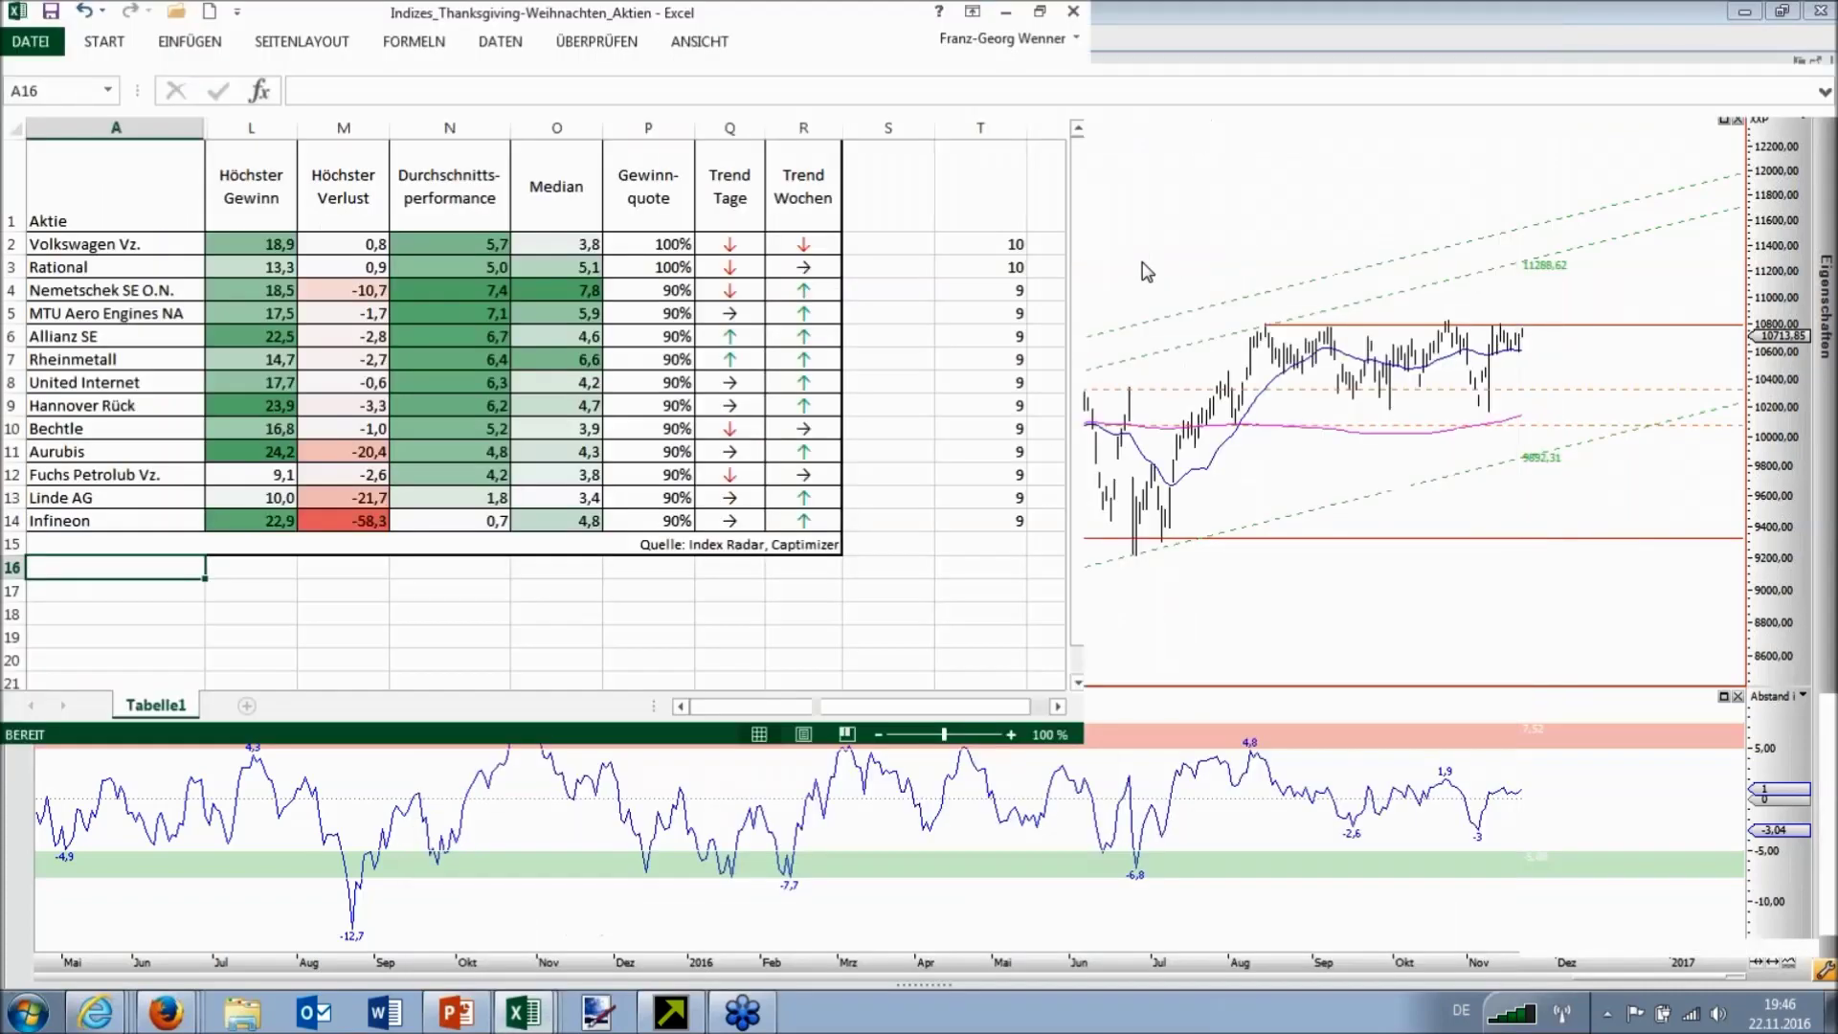
click(594, 662)
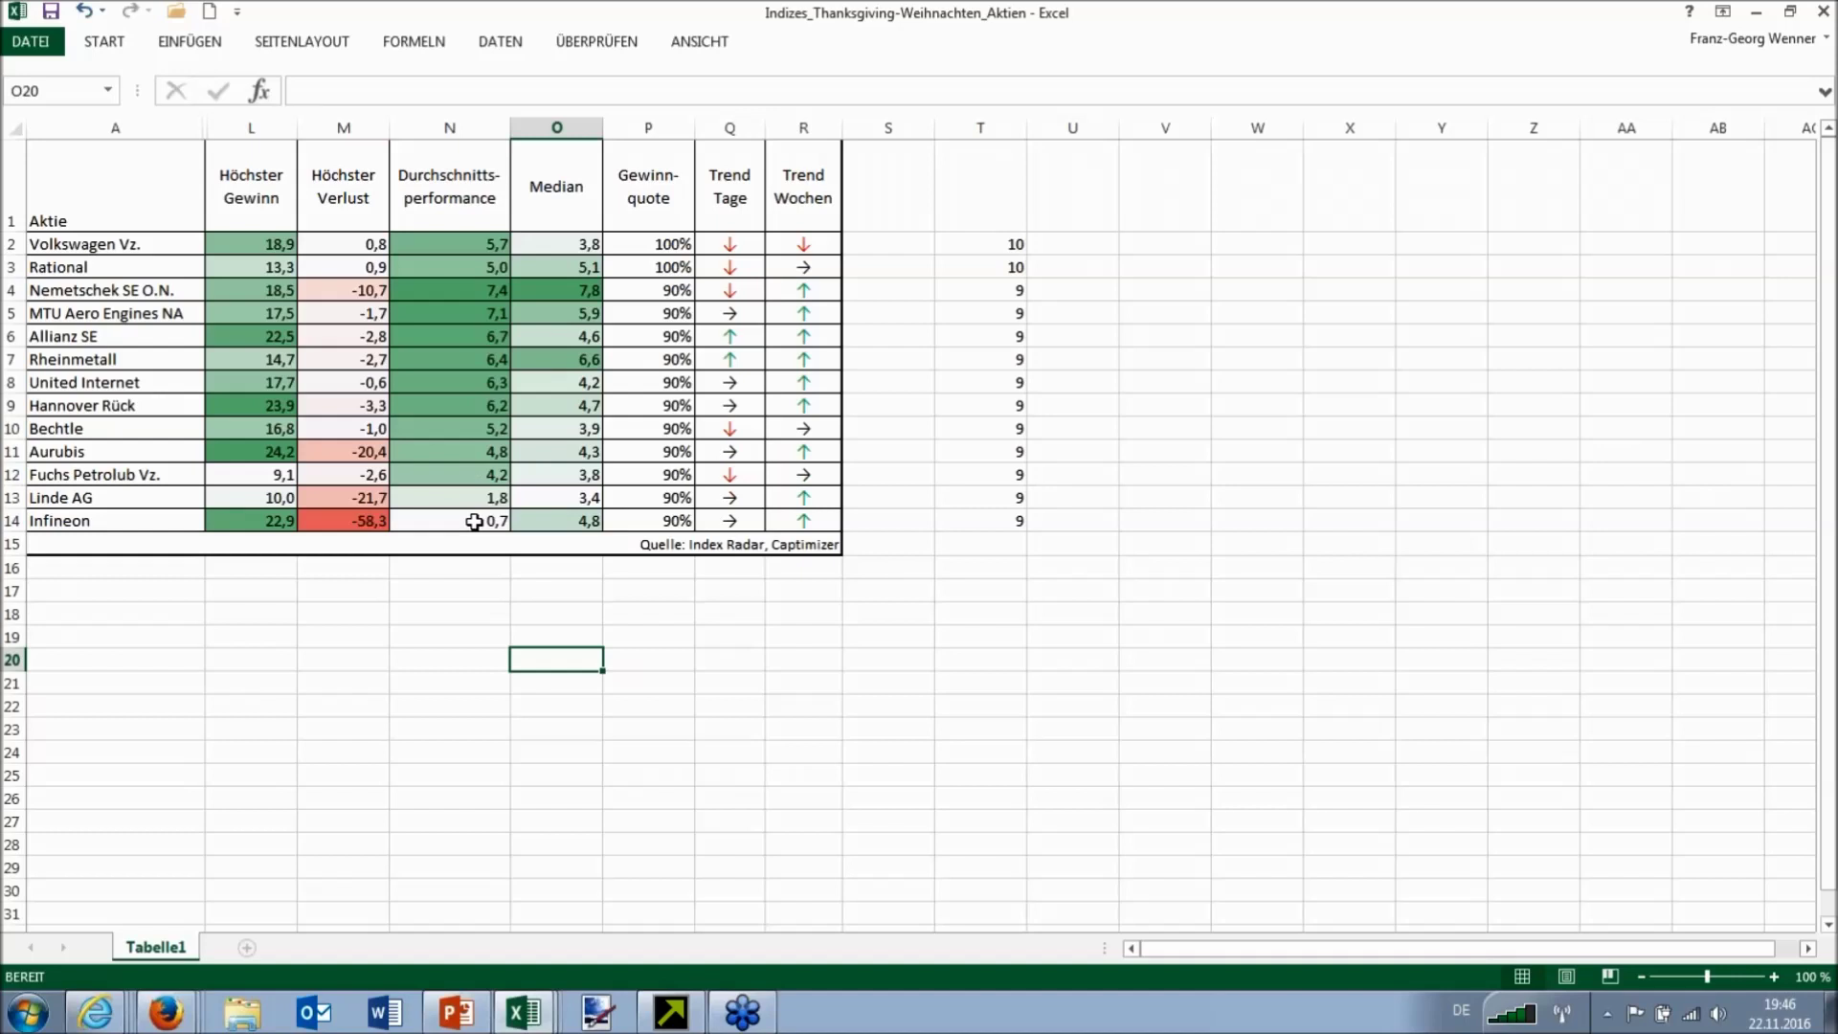
Step: Examine the Volkswagen Vz. row's gain, loss, performance and win rate, along with the daily and weekly trend arrows
key(alt+Tab)
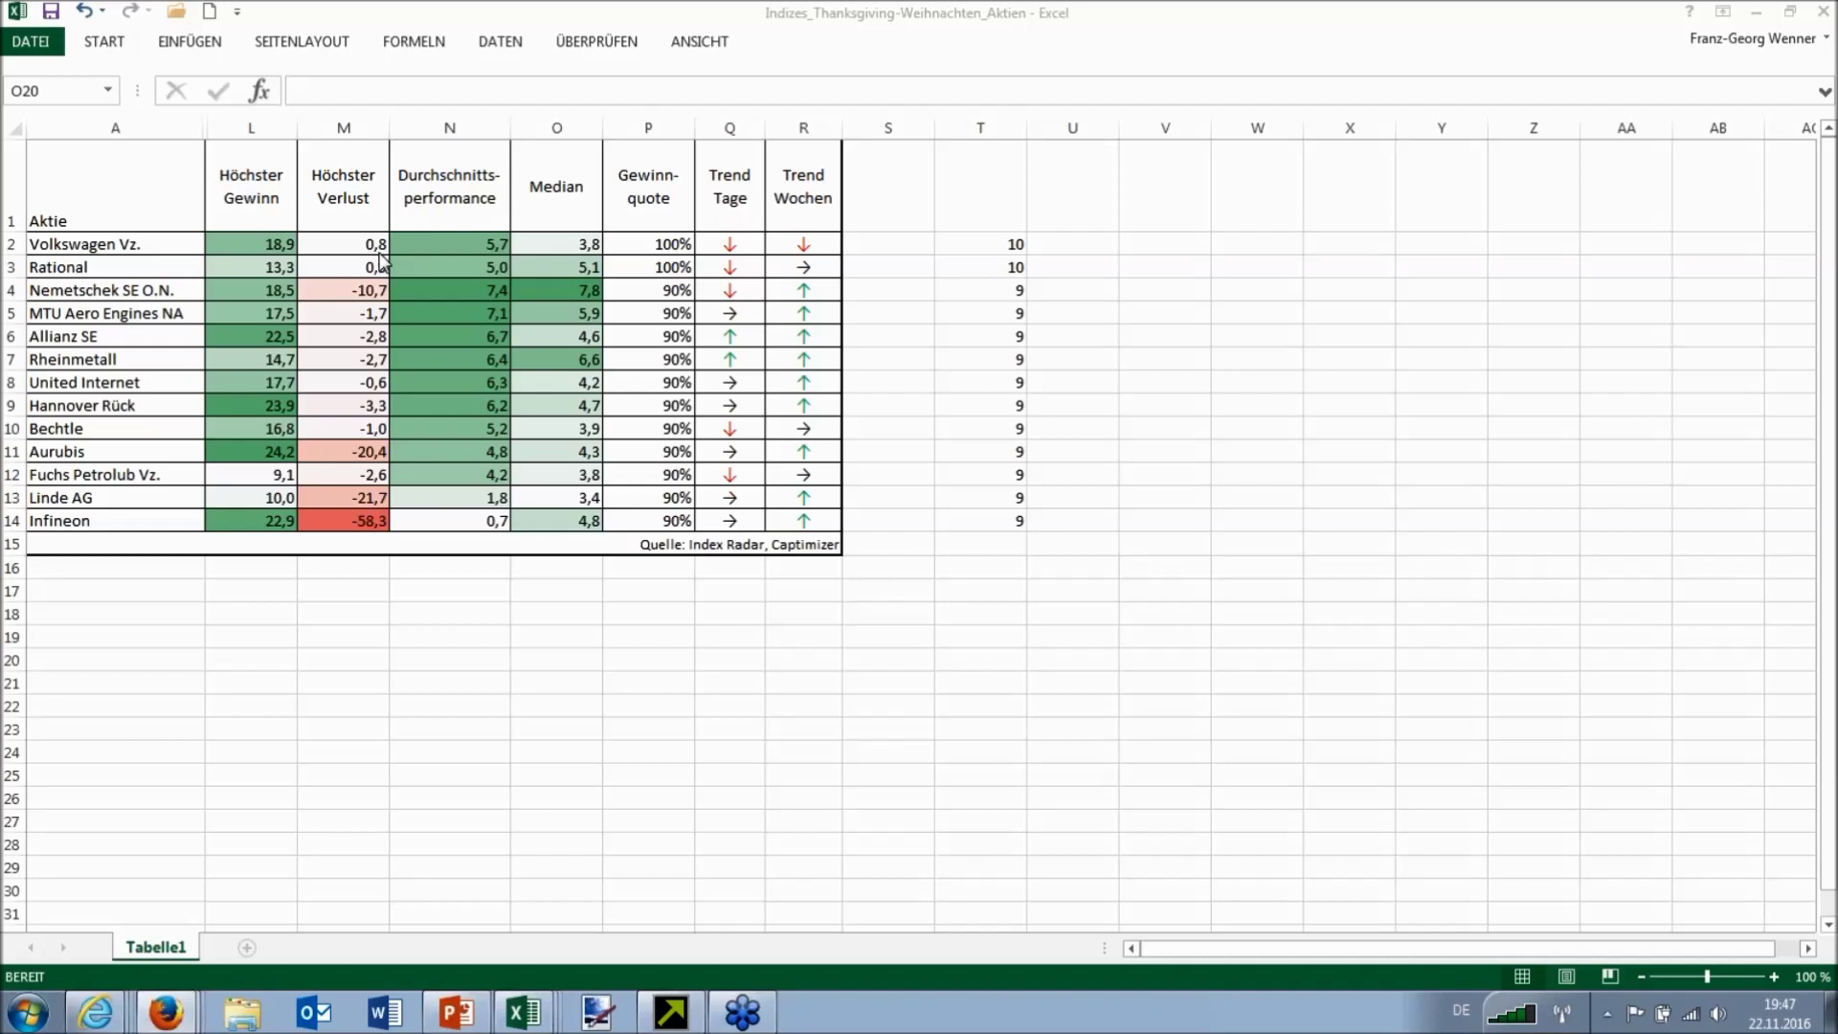
click(611, 244)
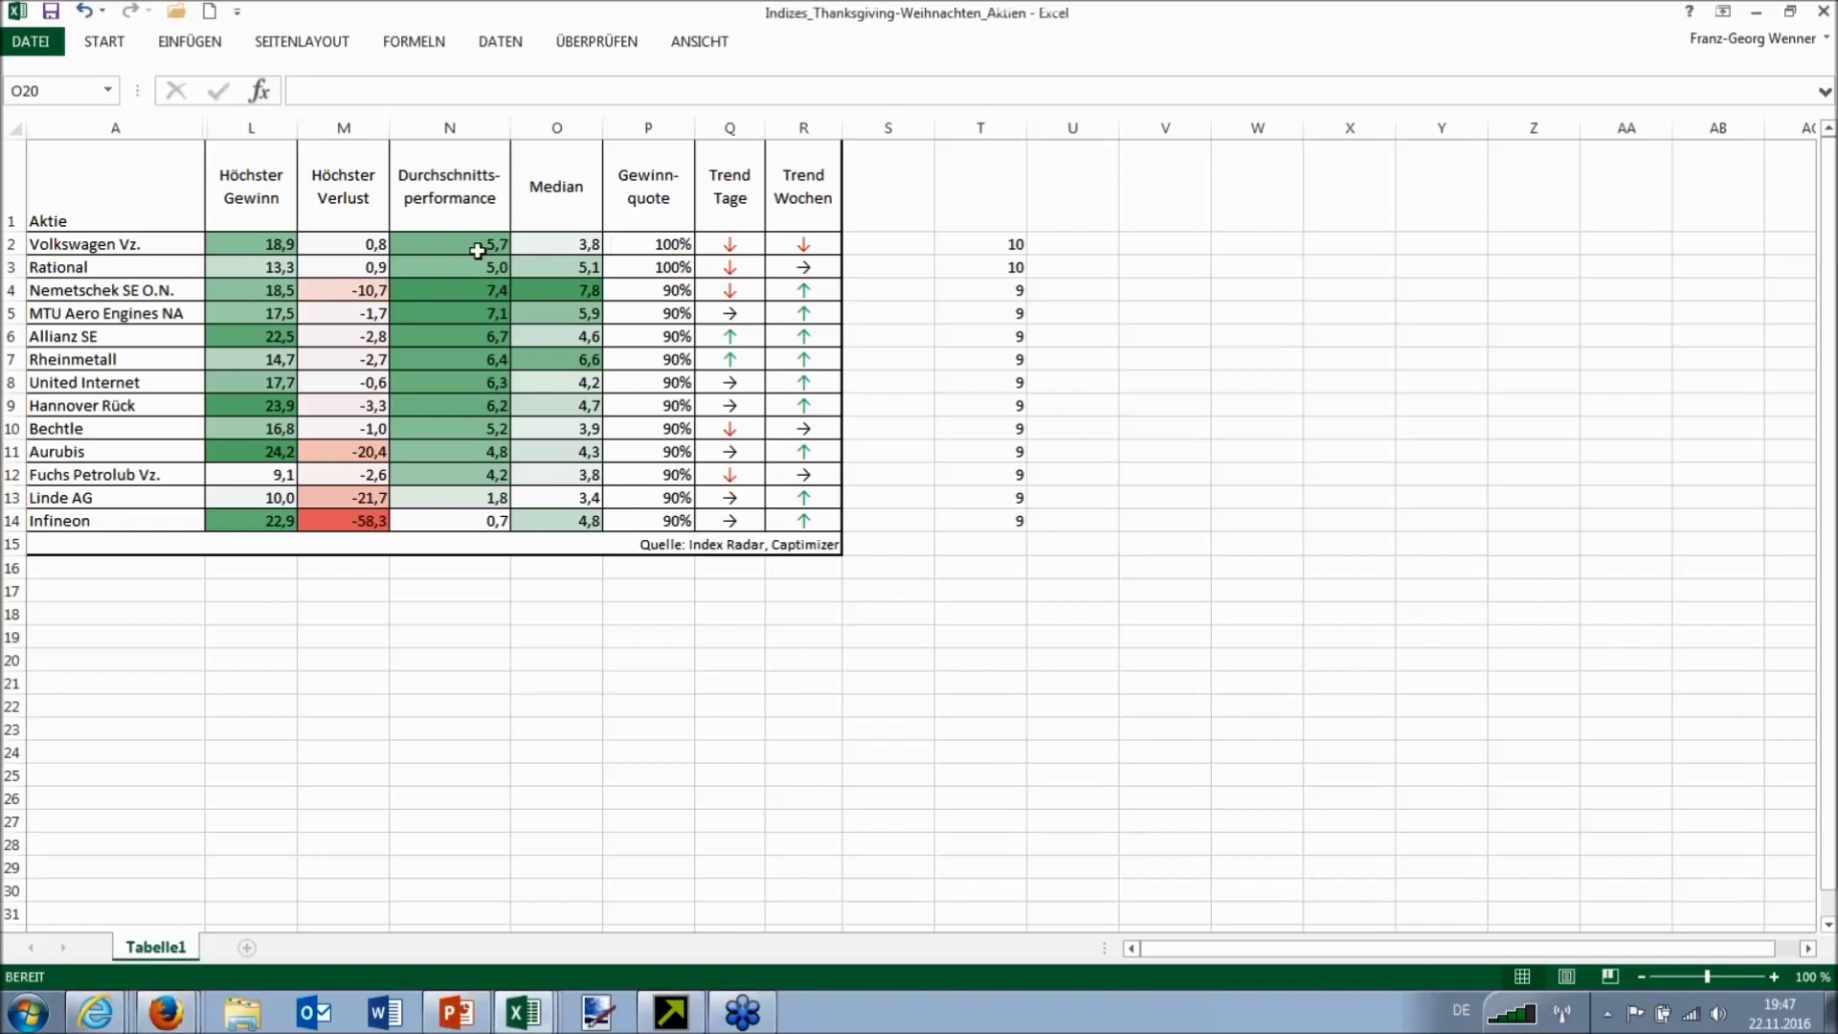
drag(129, 247, 690, 247)
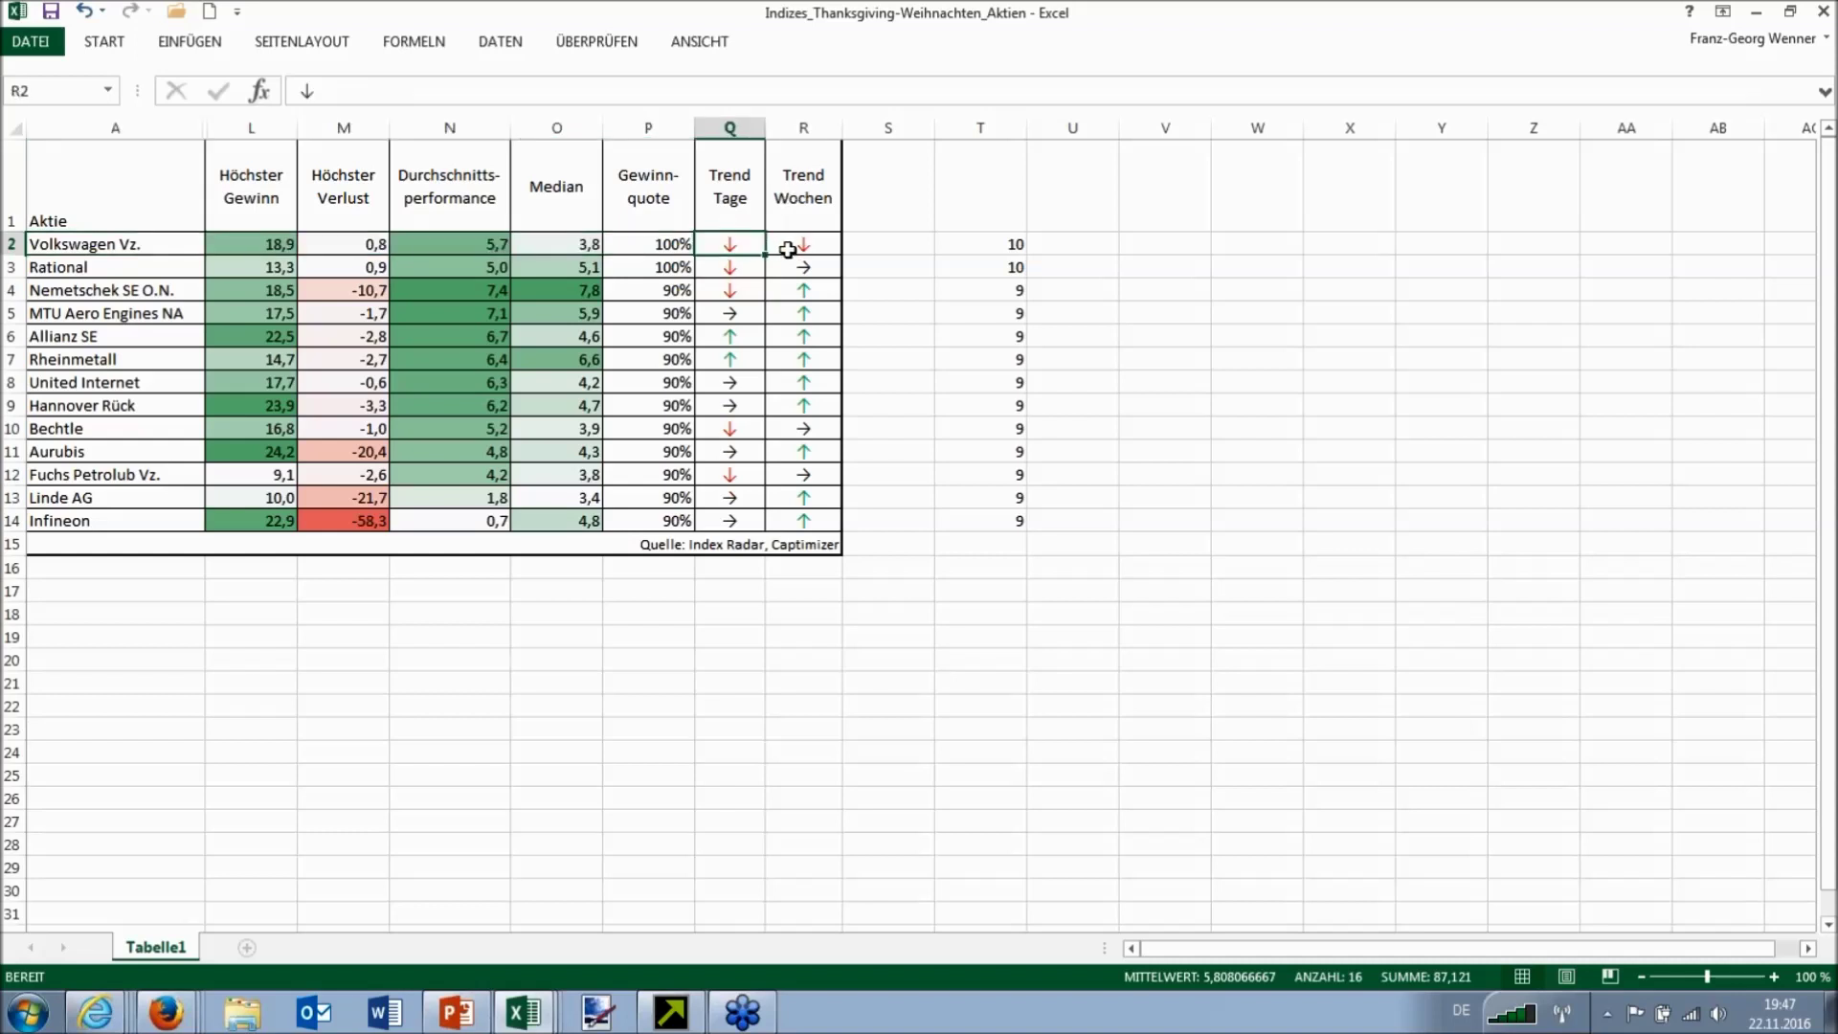
click(742, 313)
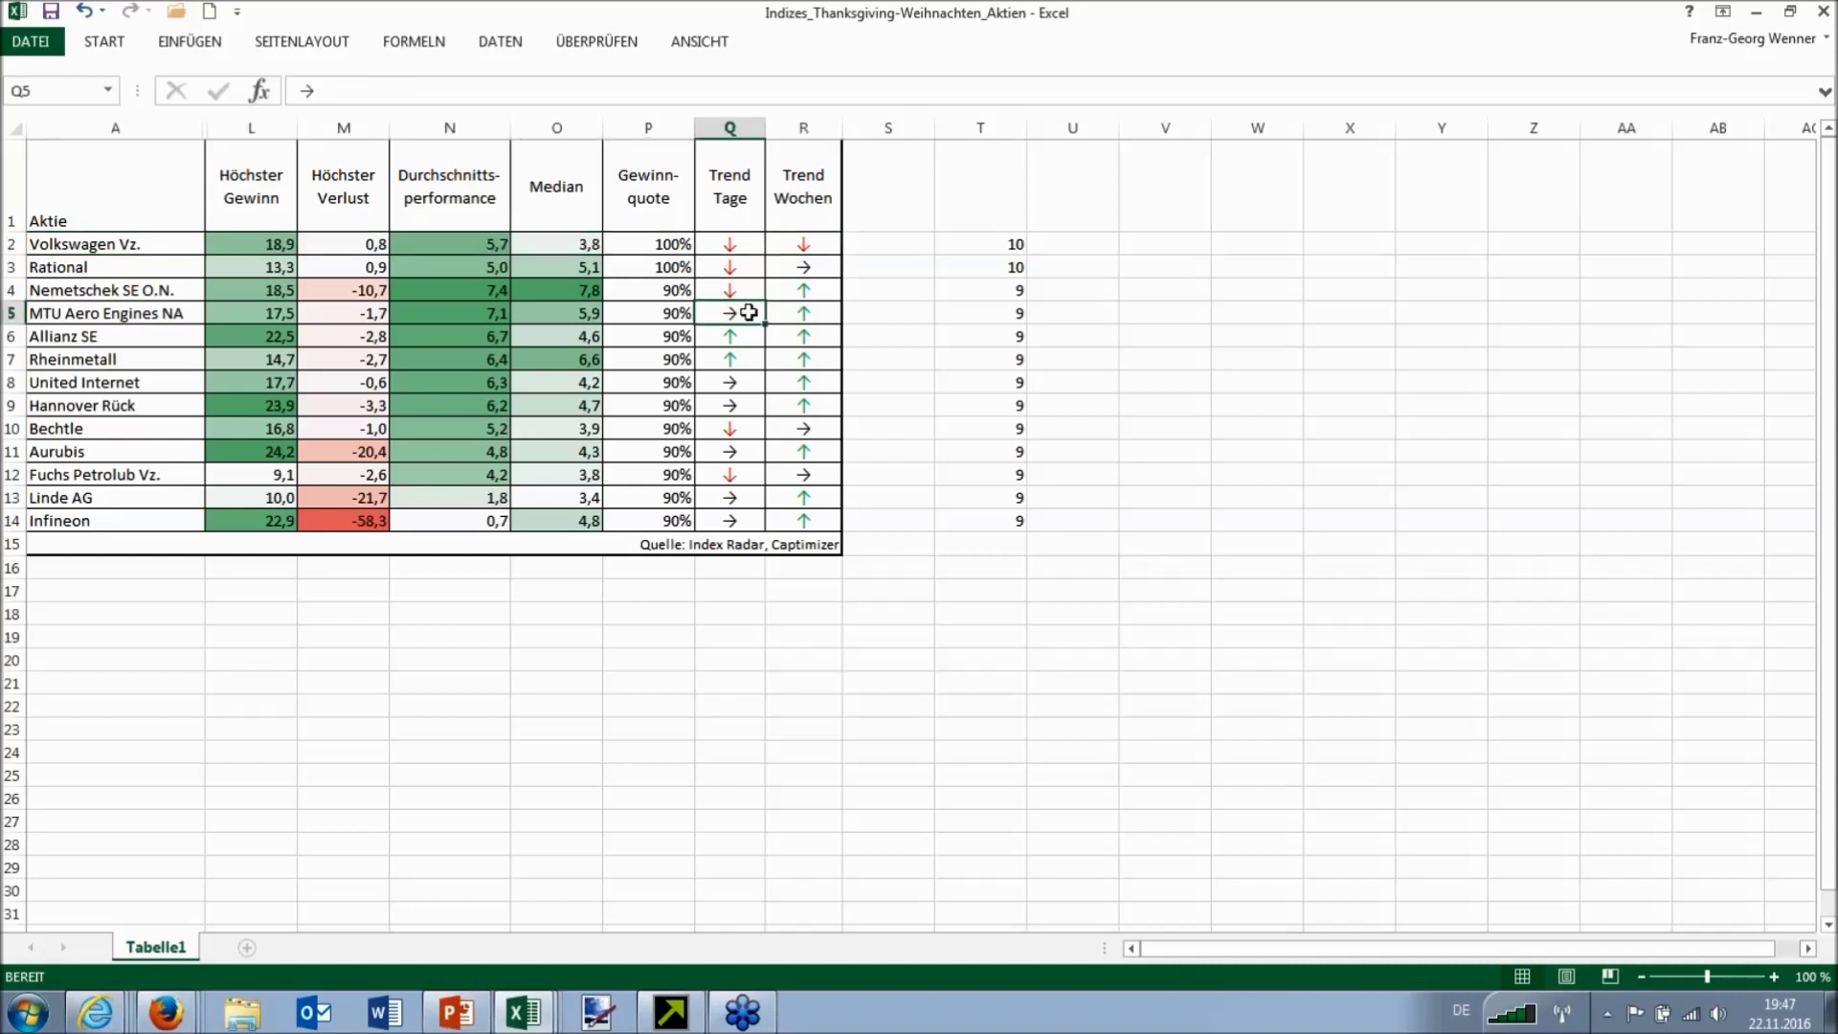
Step: Switch to the Volkswagen chart in Firefox, maximize its window and enlarge the price pane to fill it
key(alt+Tab)
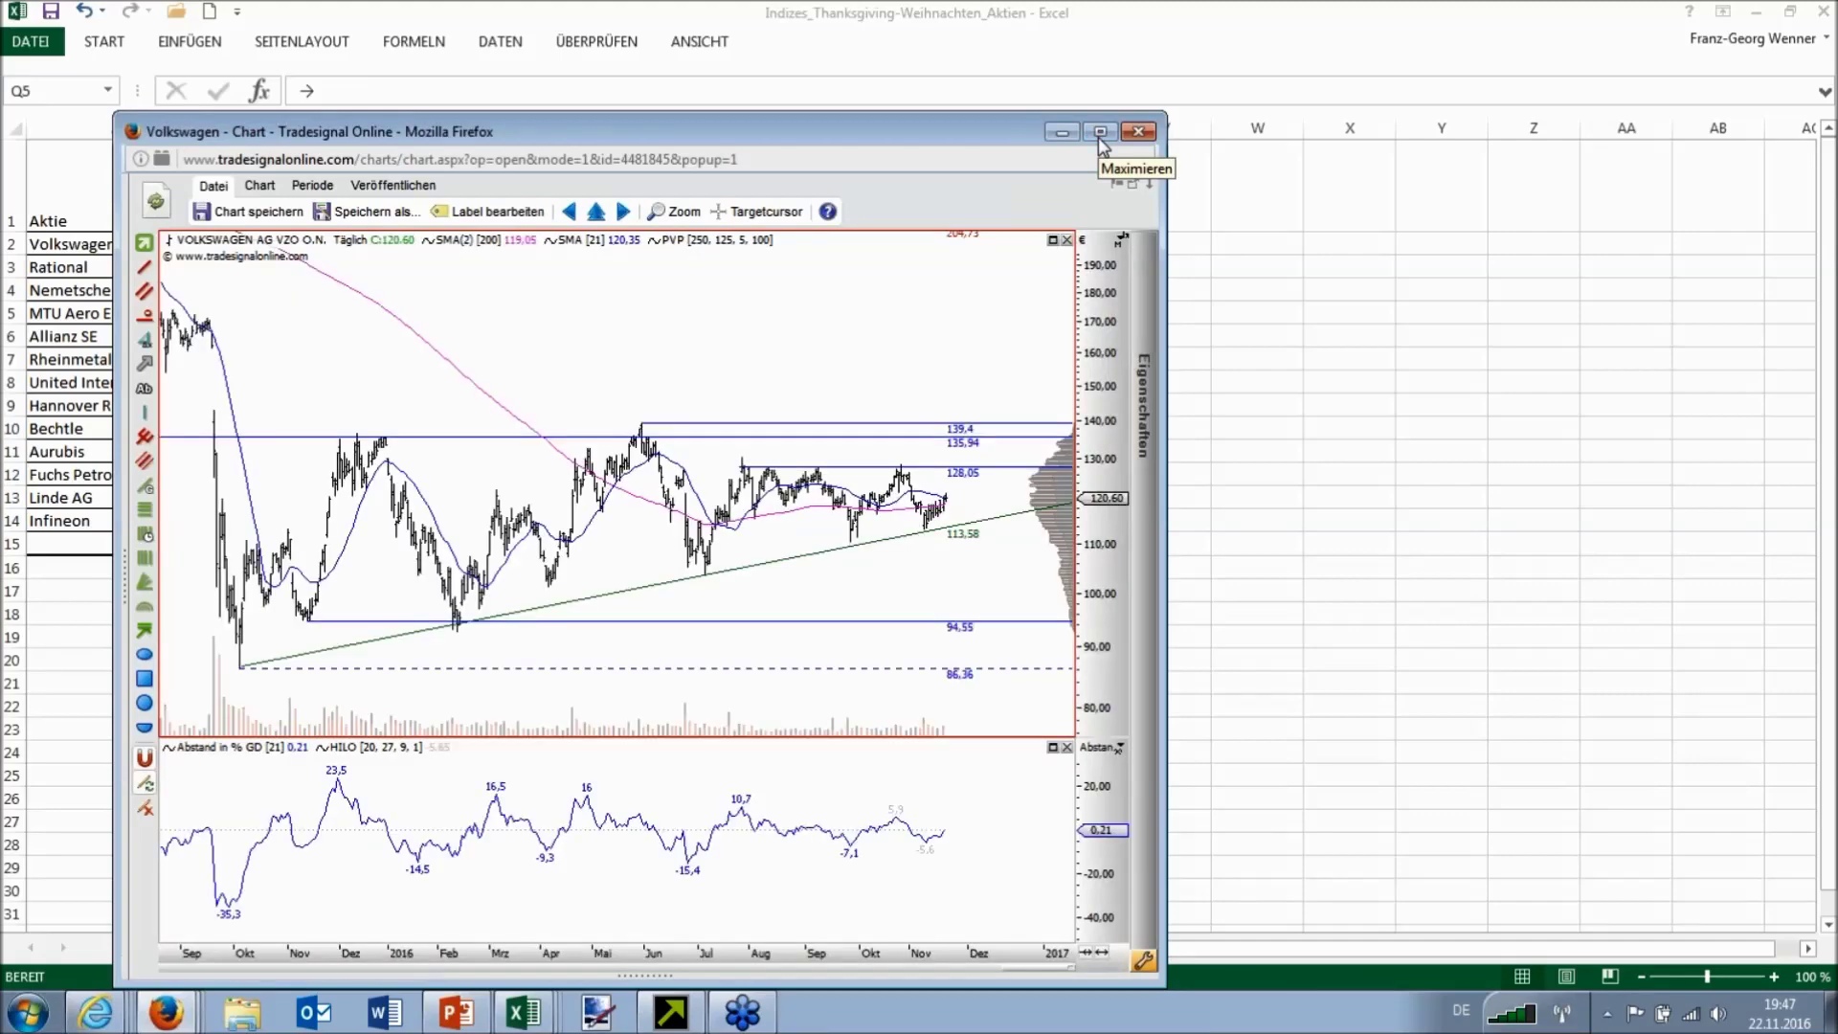
click(1099, 132)
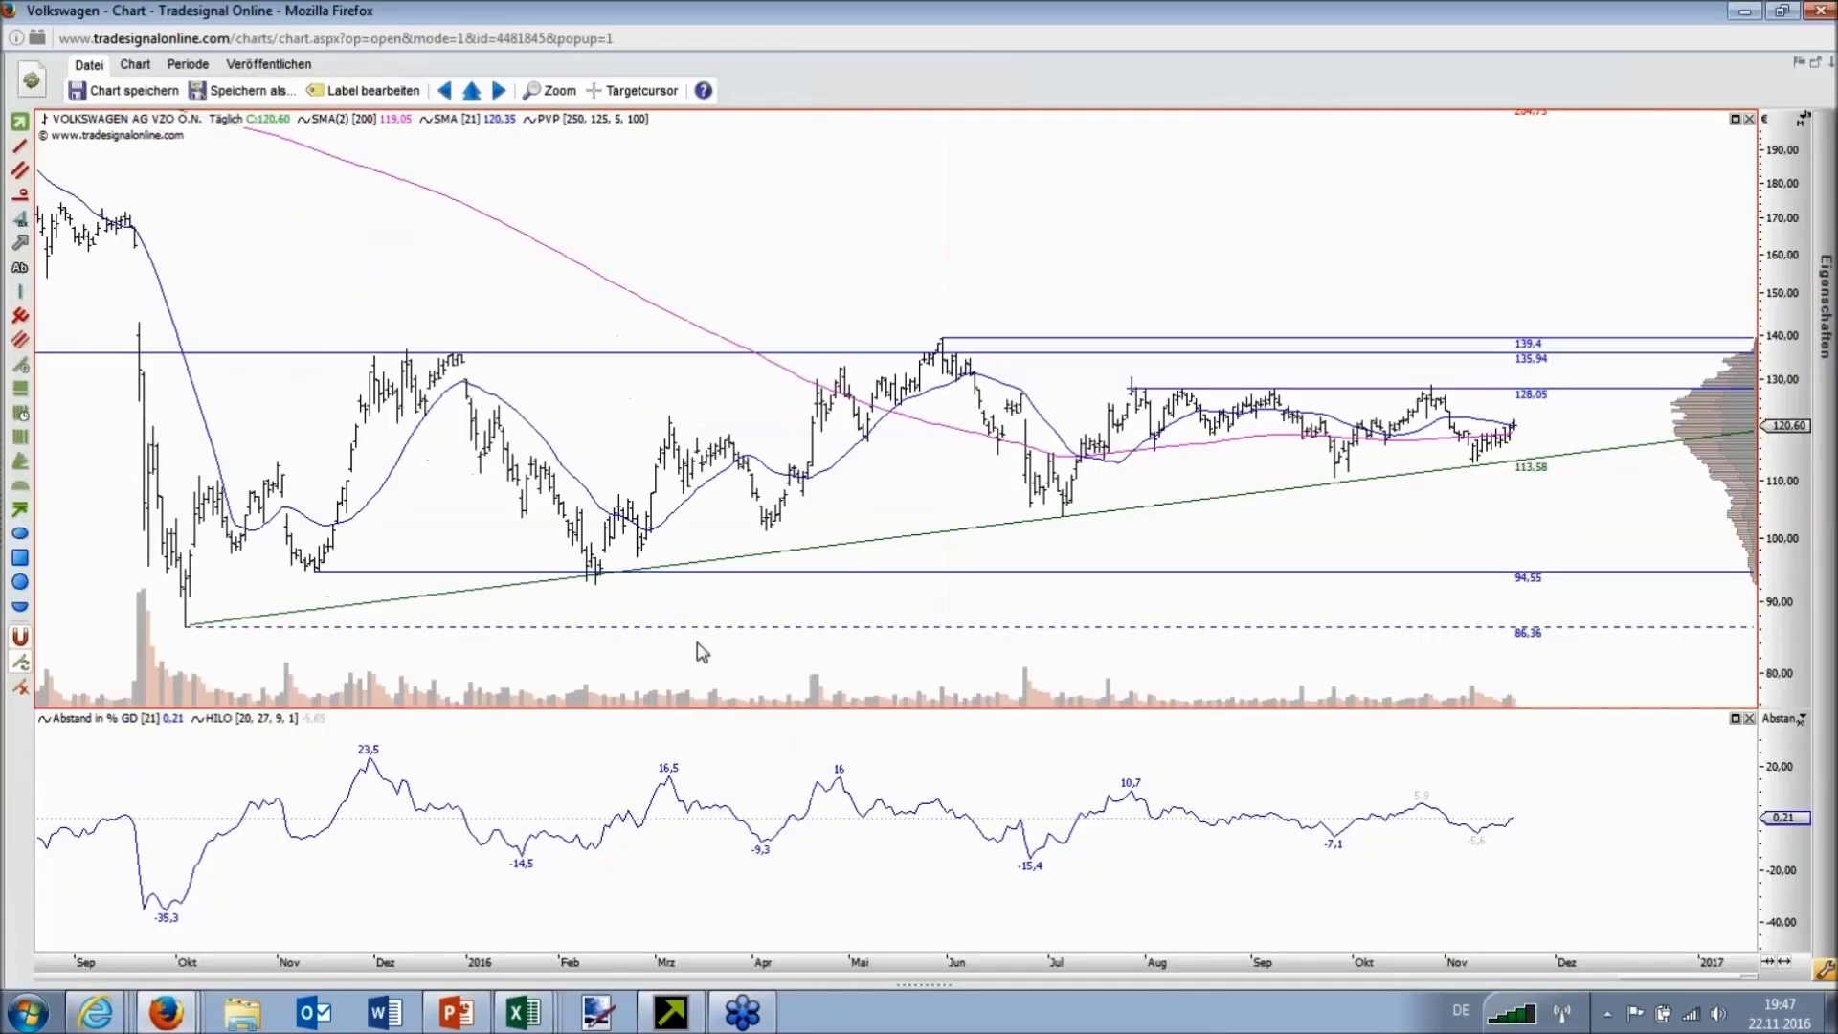
double_click(698, 640)
drag(480, 963, 505, 967)
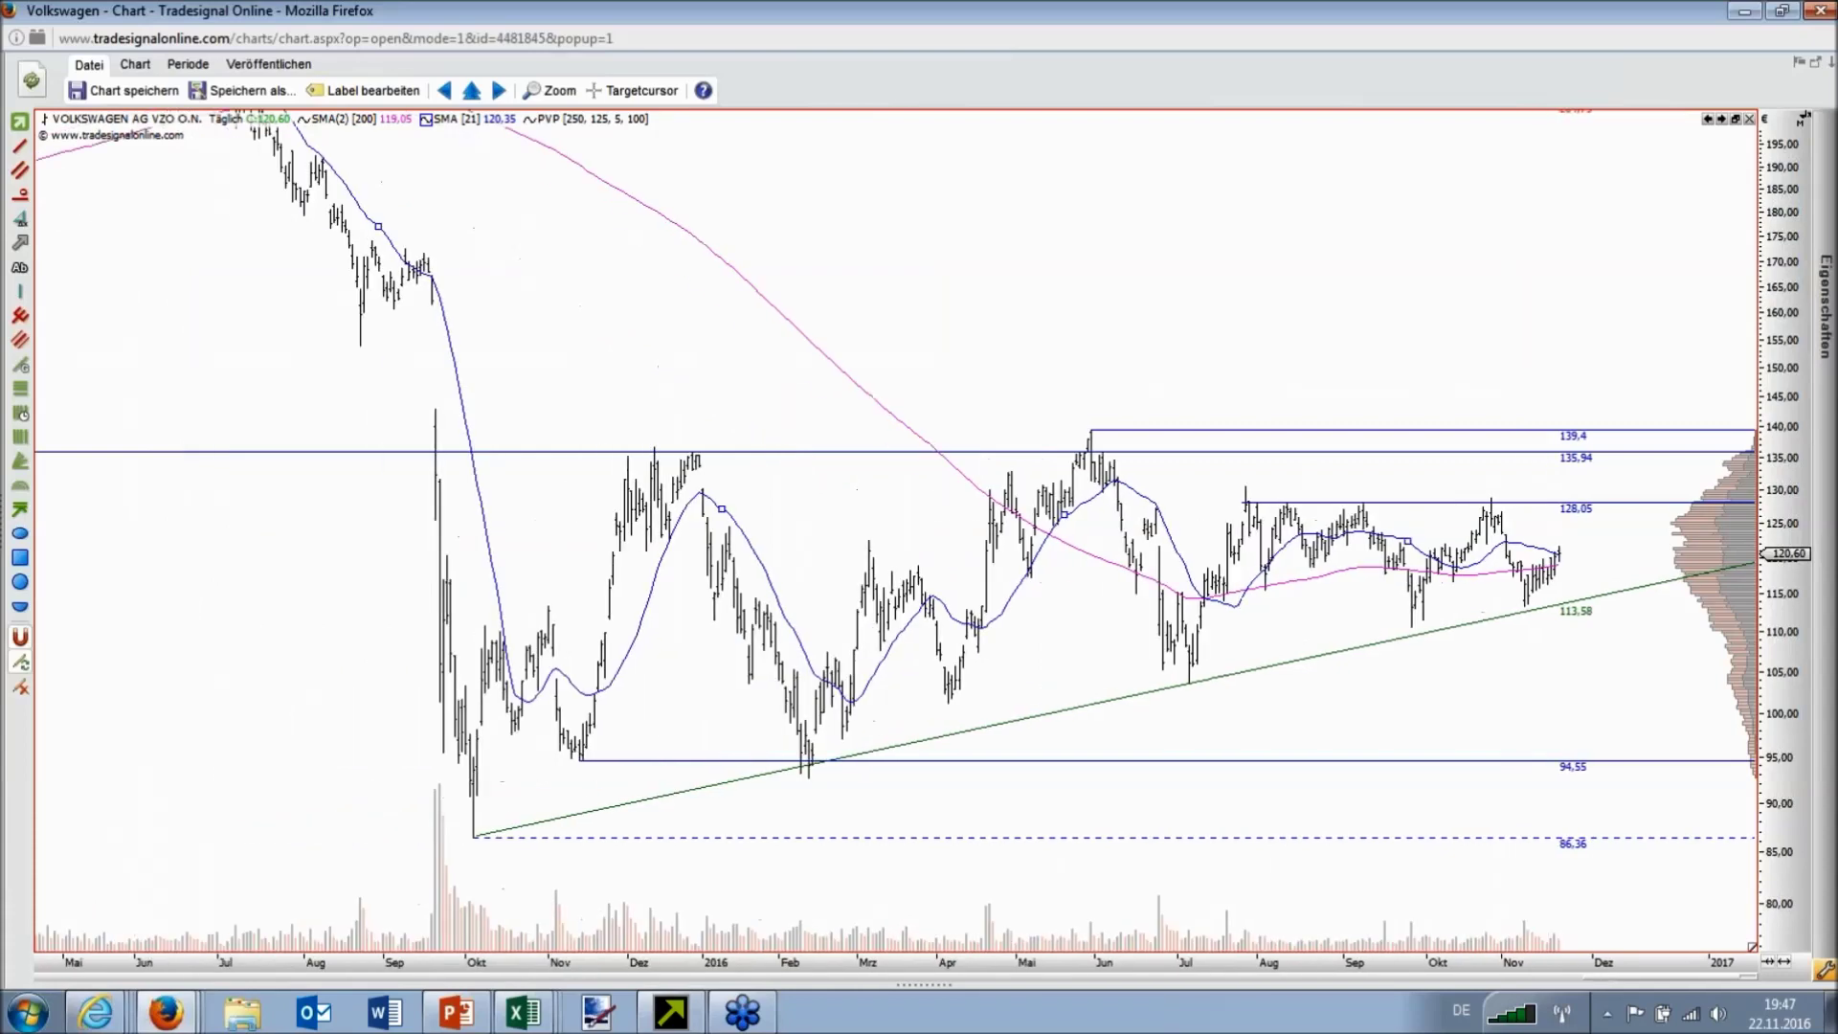
Step: Read the Volkswagen price levels with the crosshair around the rising green trendline and the 128.05 resistance line
double_click(1561, 526)
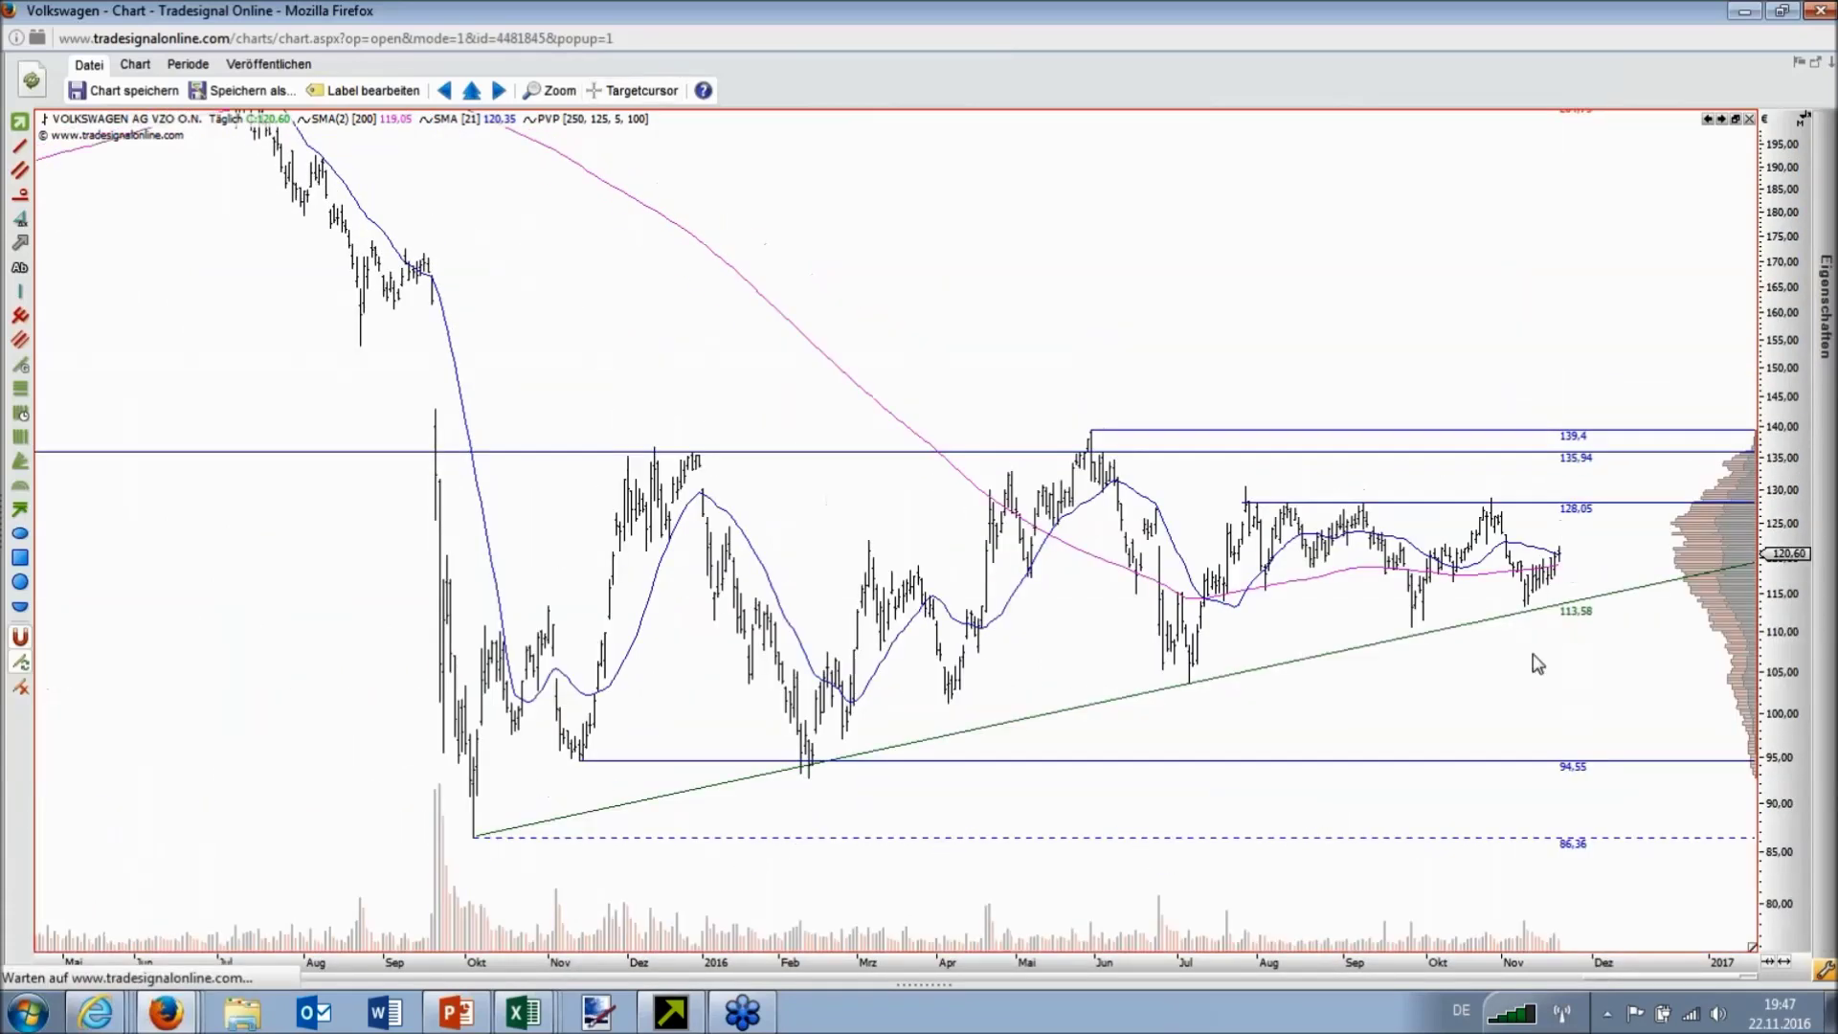
middle_click(1537, 620)
mouse_move(1543, 582)
mouse_down()
mouse_move(1527, 649)
mouse_move(1517, 493)
mouse_move(1465, 632)
mouse_move(449, 781)
mouse_move(485, 840)
mouse_move(899, 739)
mouse_move(558, 761)
mouse_move(463, 861)
mouse_up()
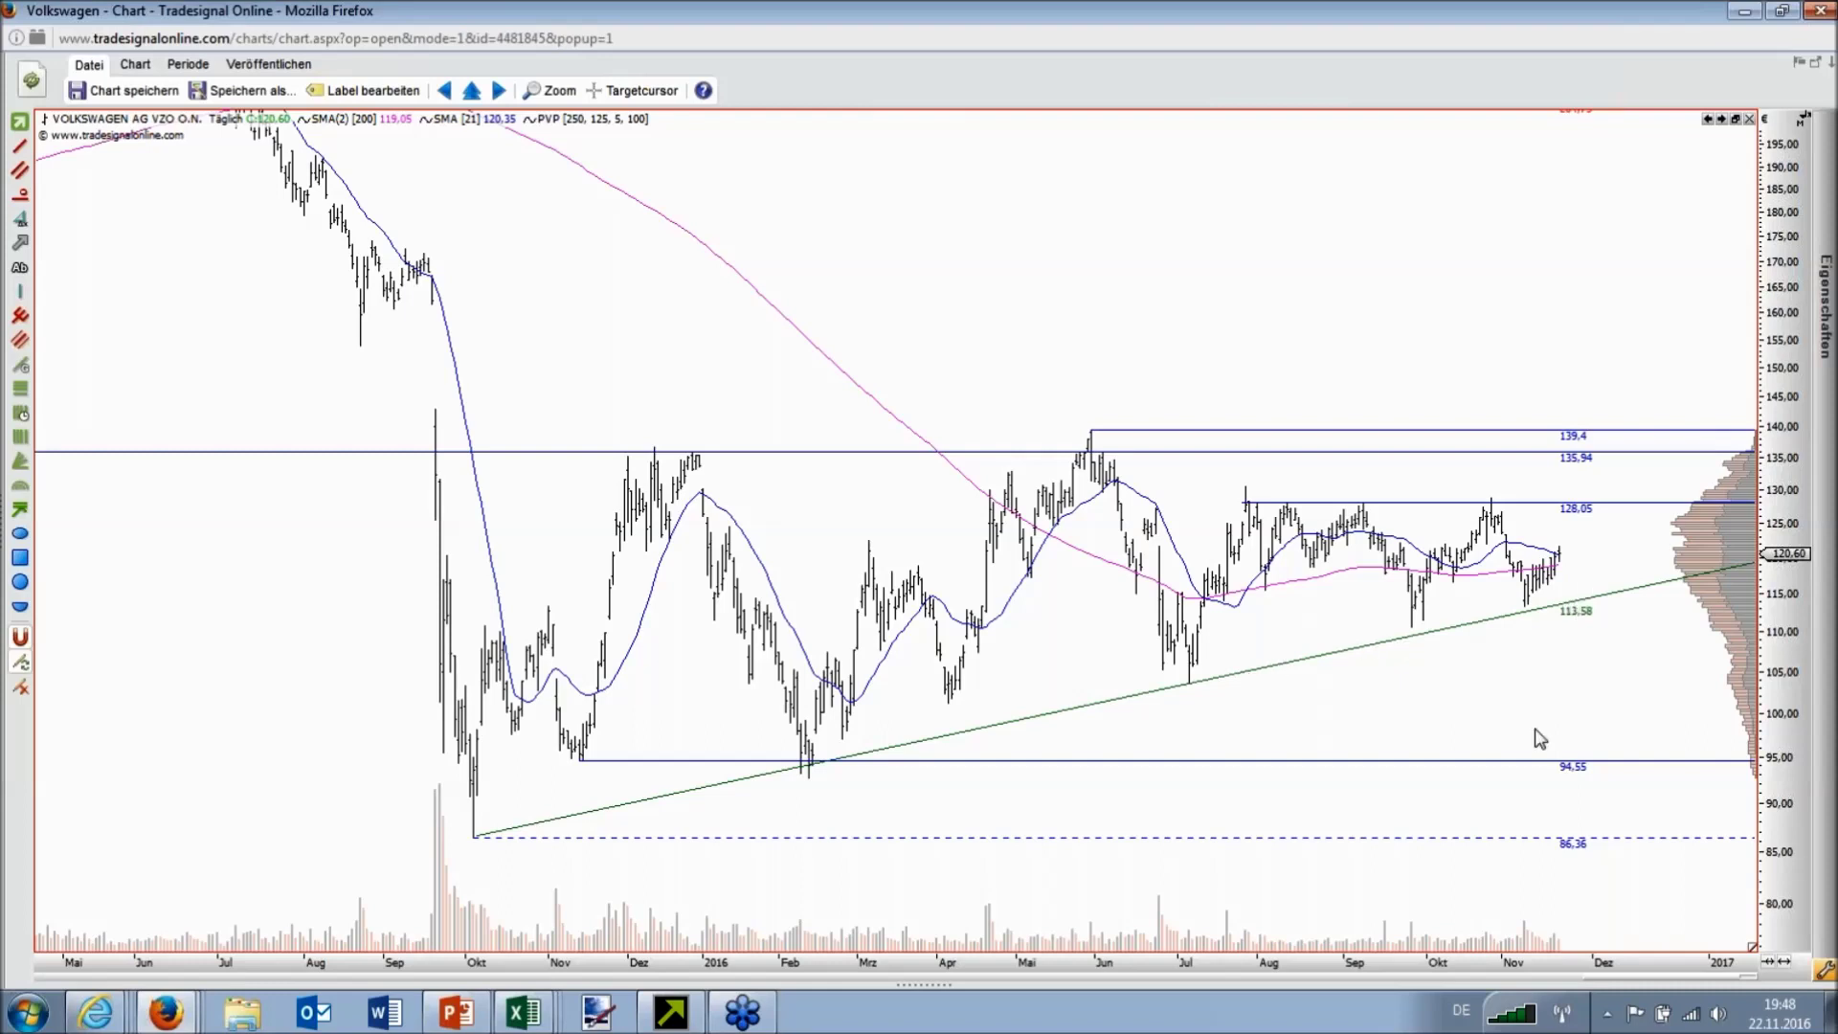
middle_click(1548, 612)
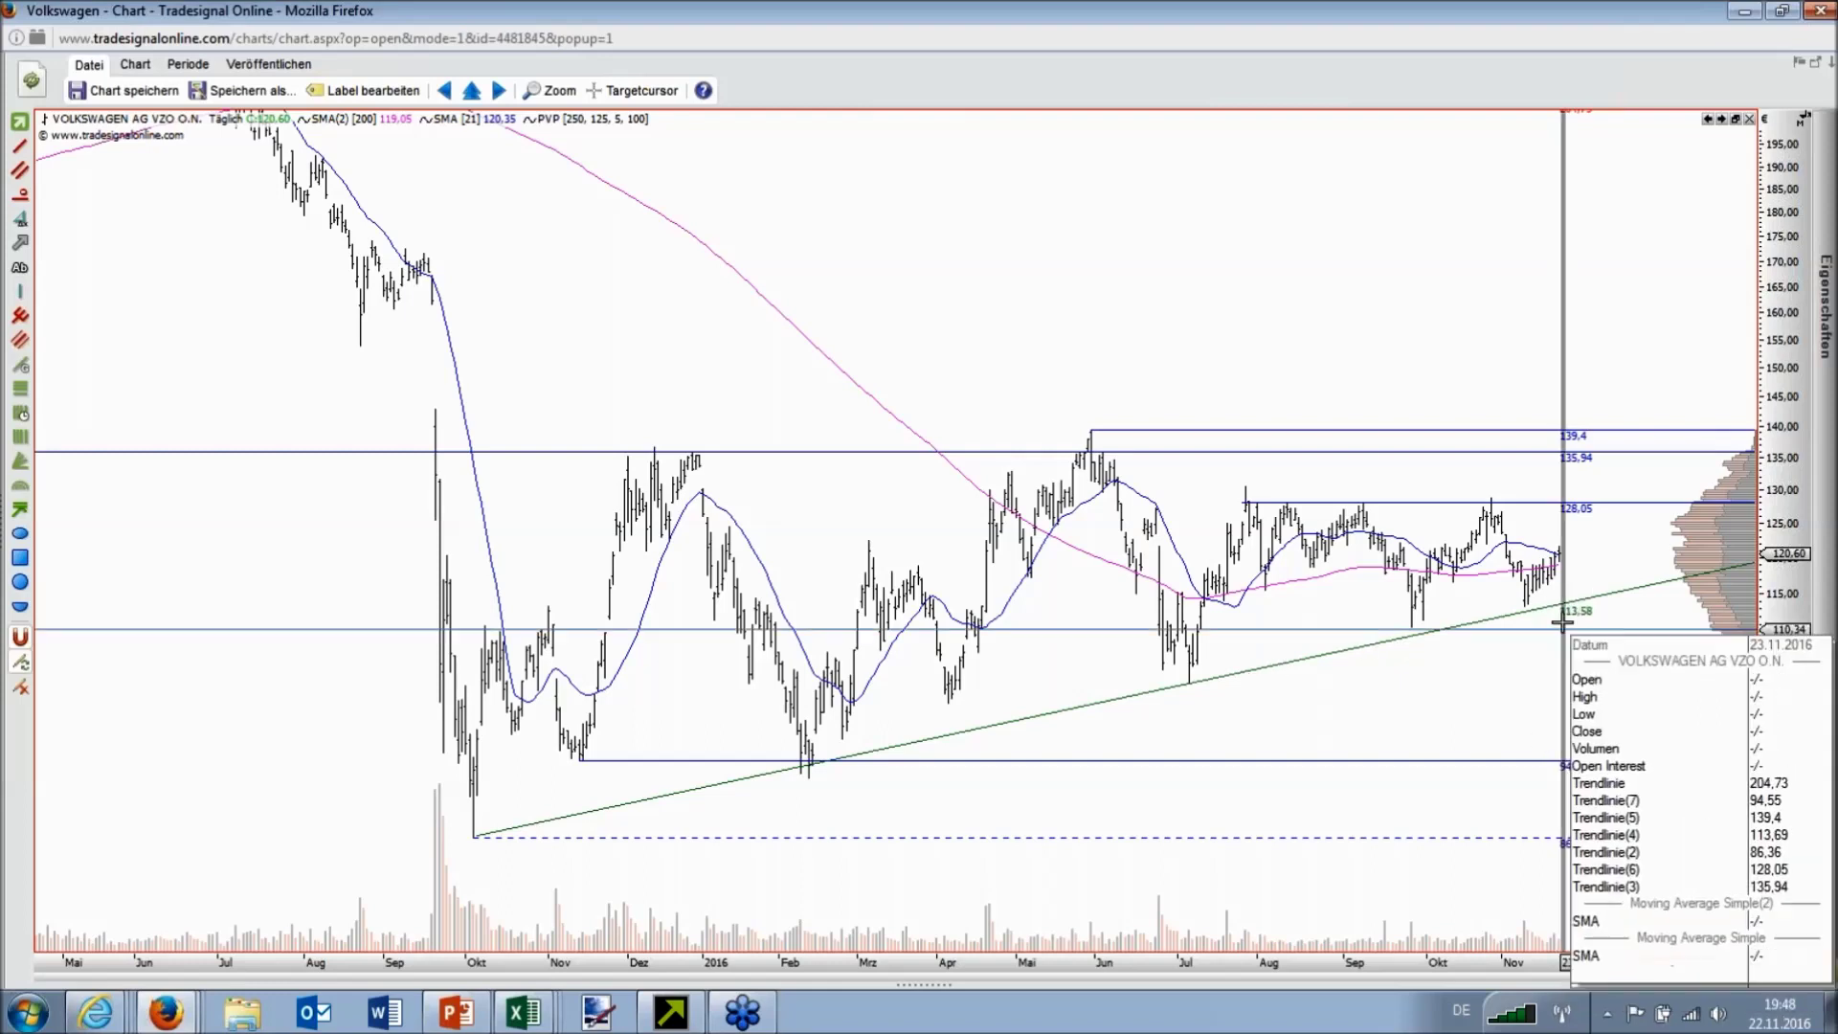
middle_click(1565, 557)
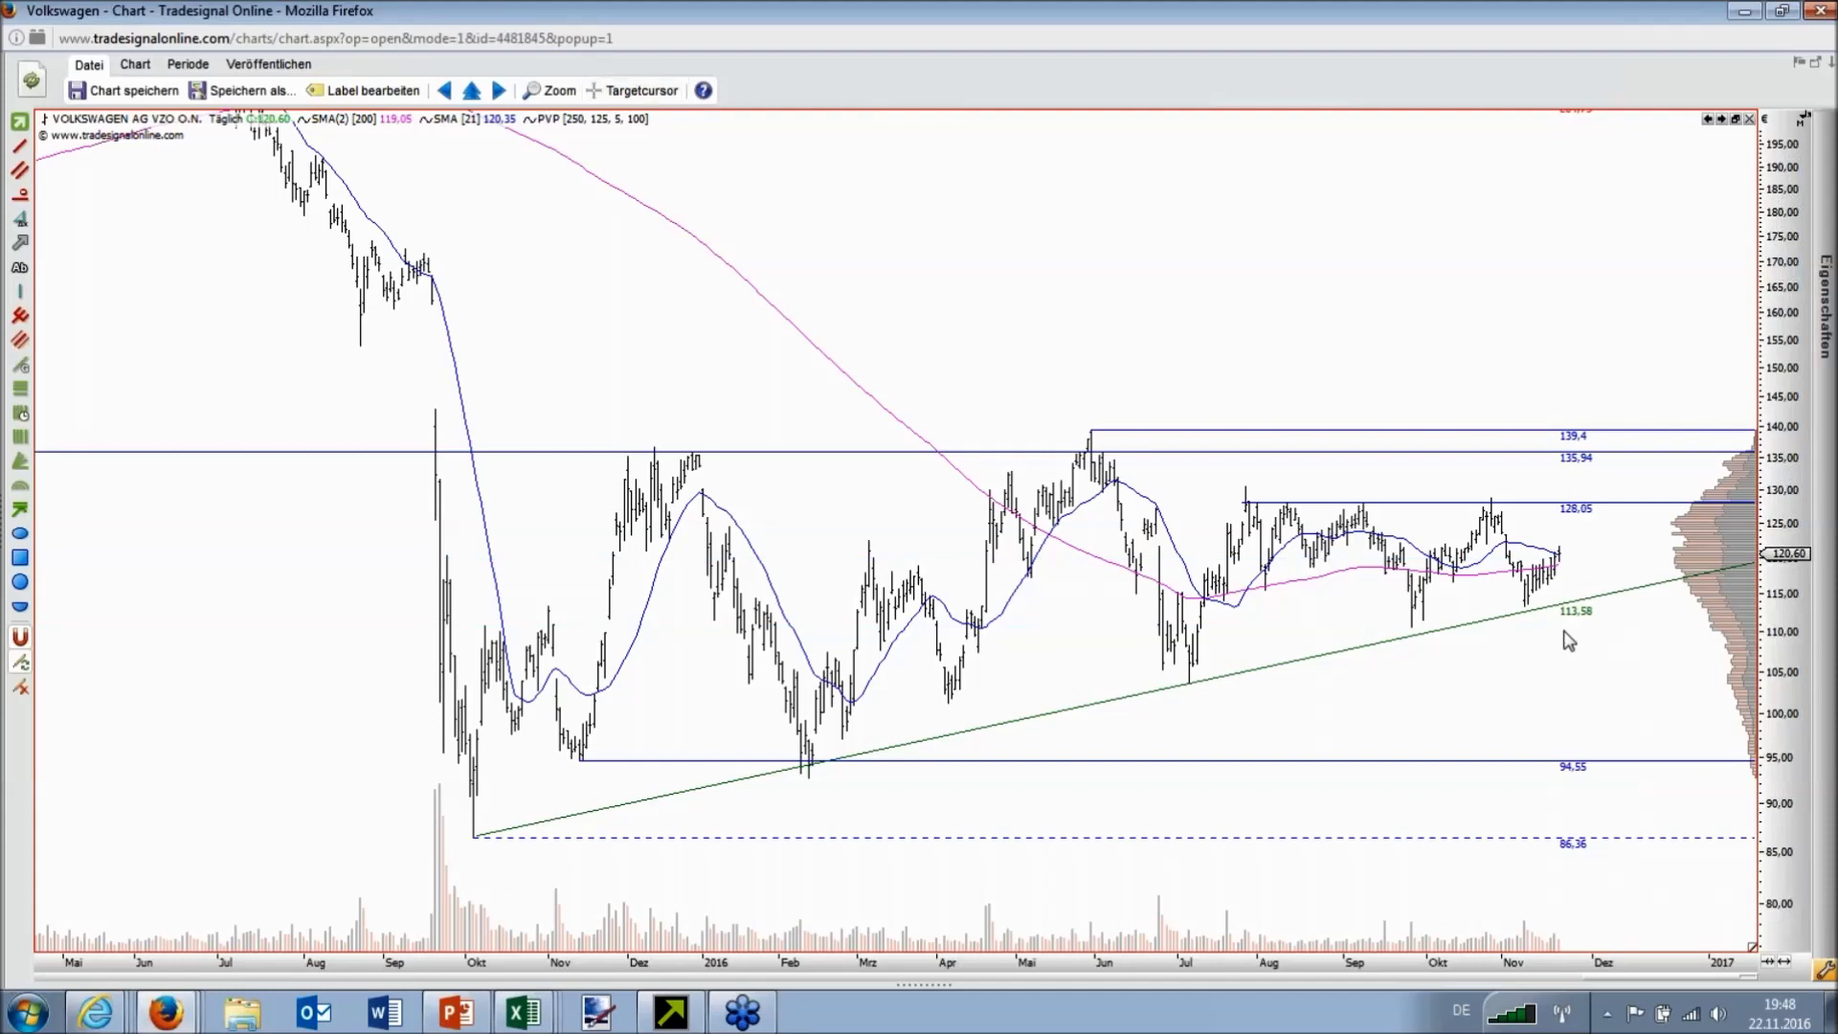
middle_click(1566, 623)
drag(1566, 624, 1583, 511)
mouse_move(1574, 561)
mouse_down()
mouse_move(1593, 503)
mouse_move(1583, 544)
mouse_up()
Step: Extend the Volkswagen chart's visible history back to 2014, rescale the price axis and leave room for future dates through mid-2017
mouse_move(1017, 979)
mouse_down()
mouse_move(1251, 971)
mouse_move(1012, 972)
mouse_up()
double_click(1783, 422)
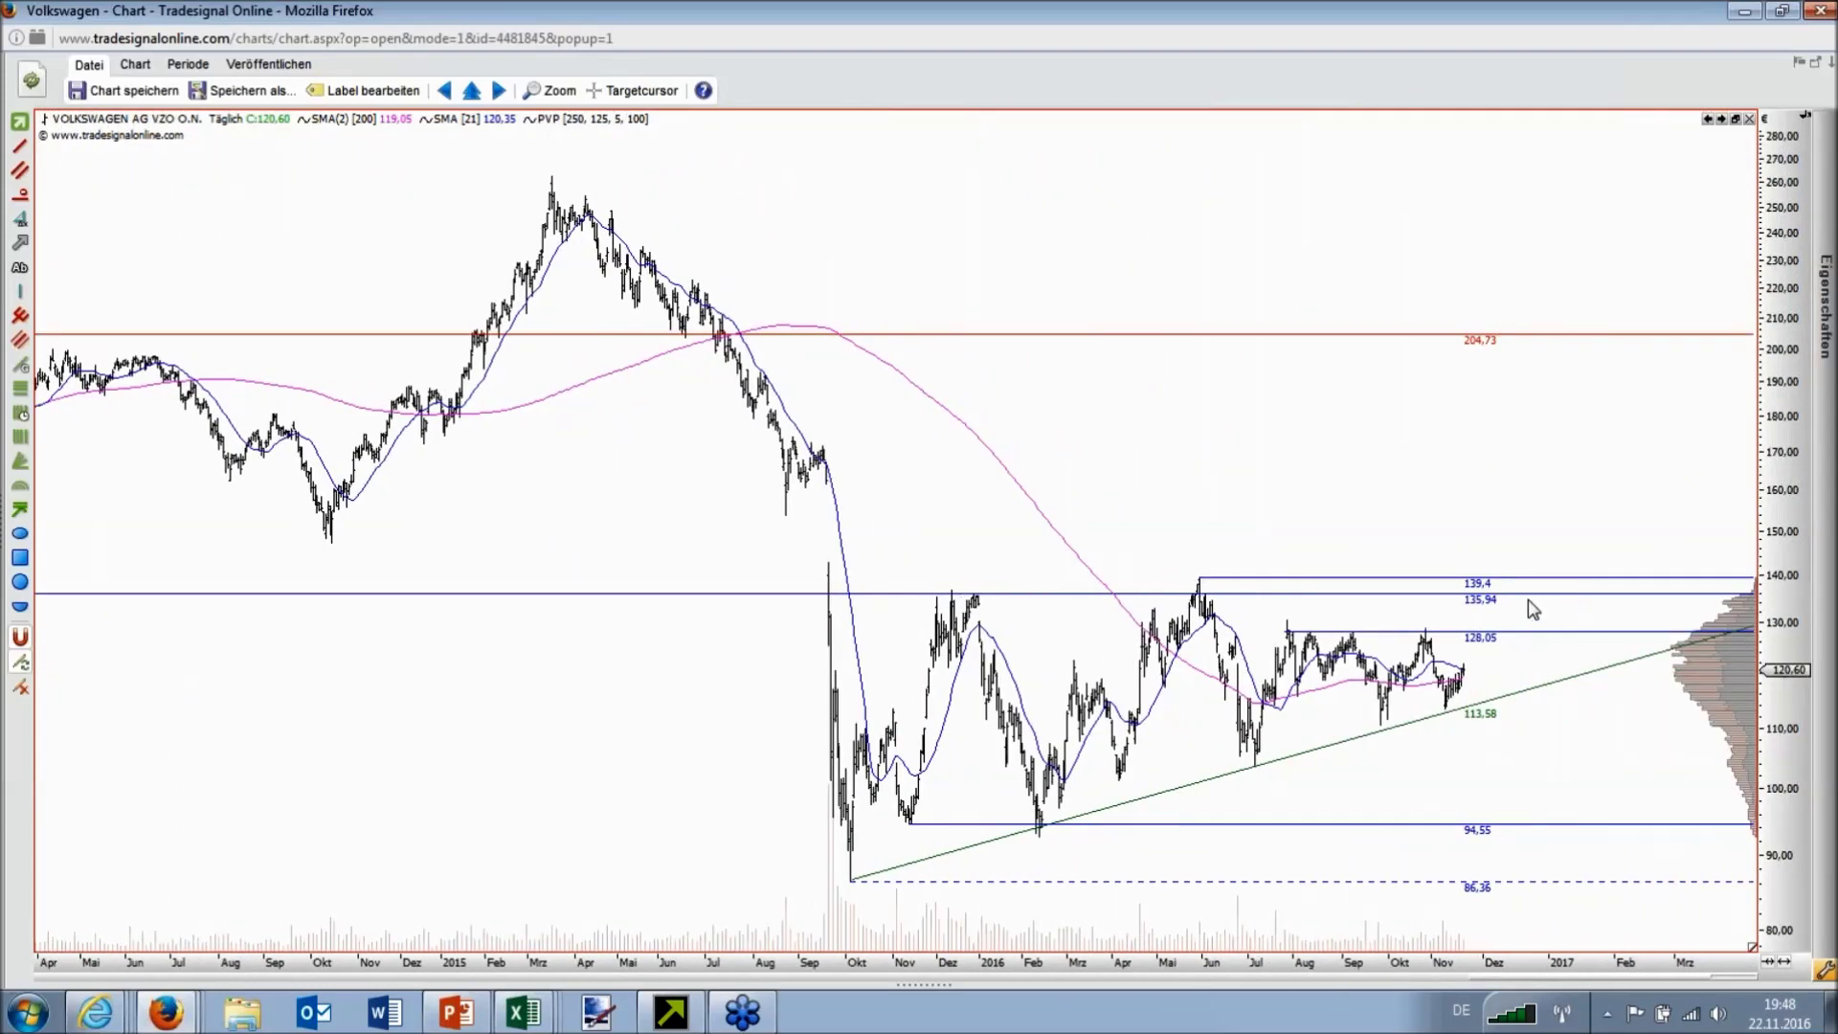
middle_click(1530, 553)
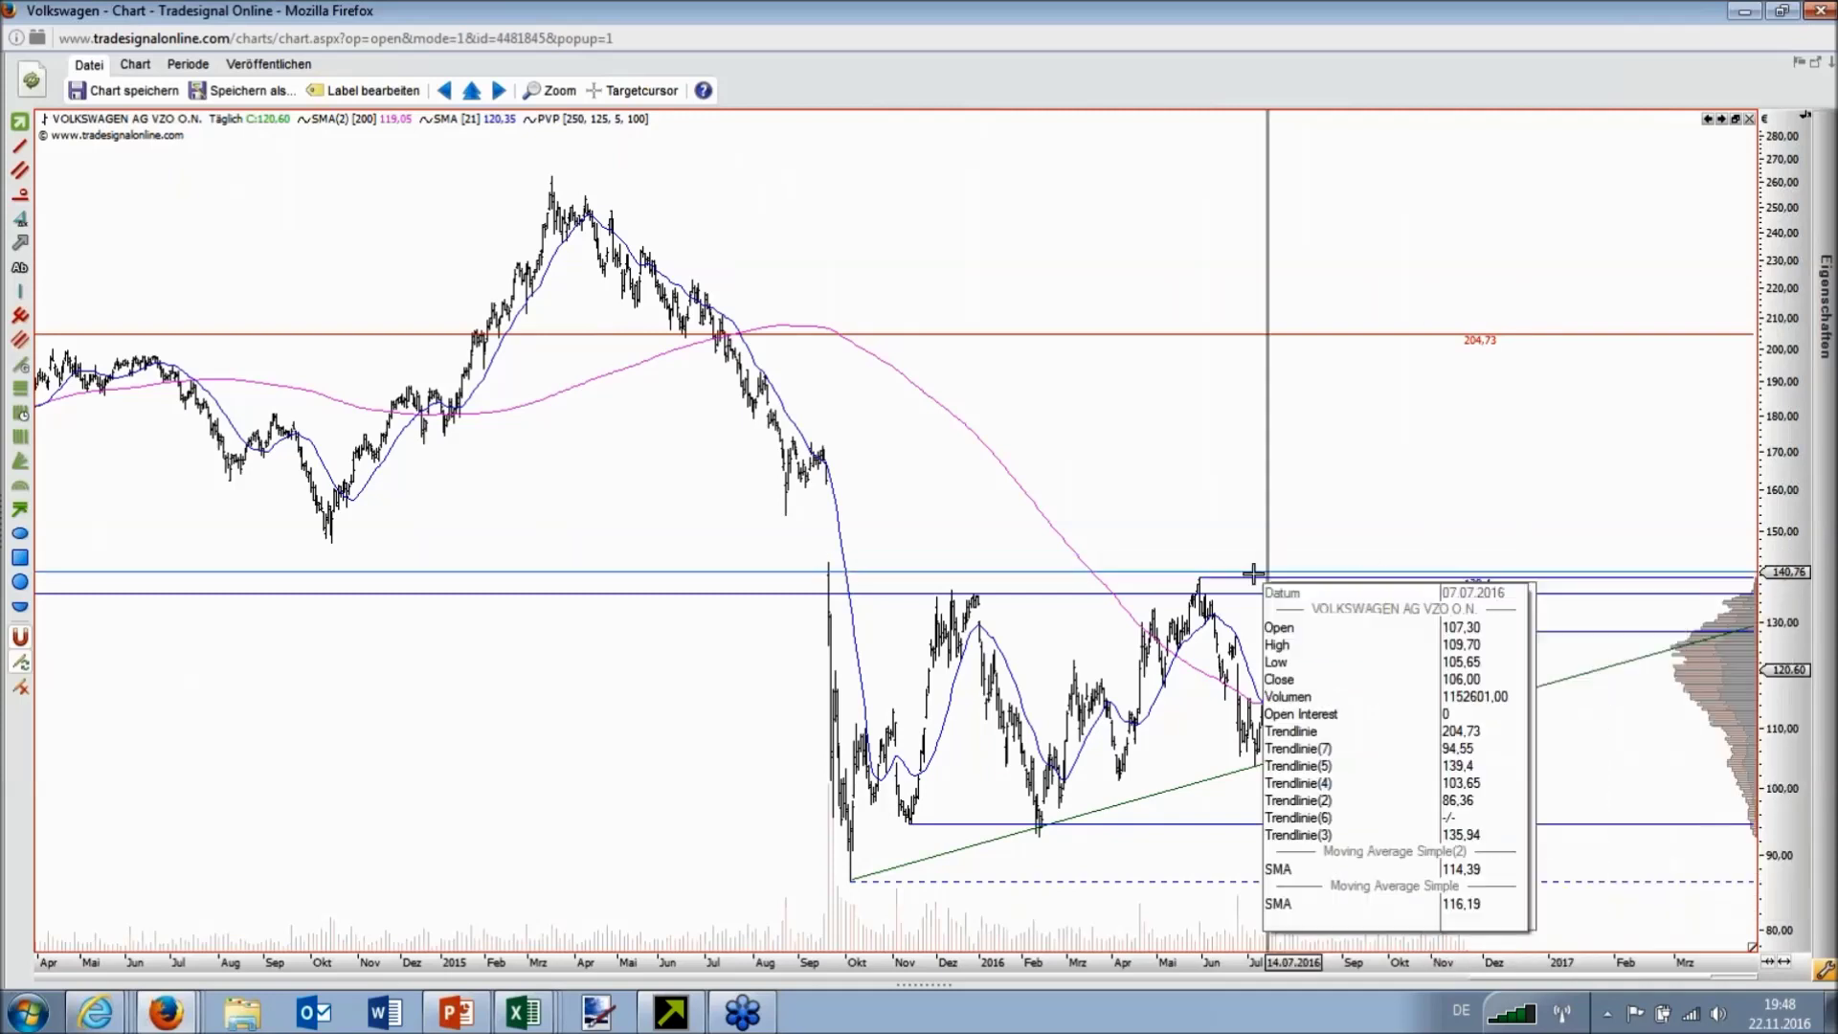
drag(1460, 599, 1570, 585)
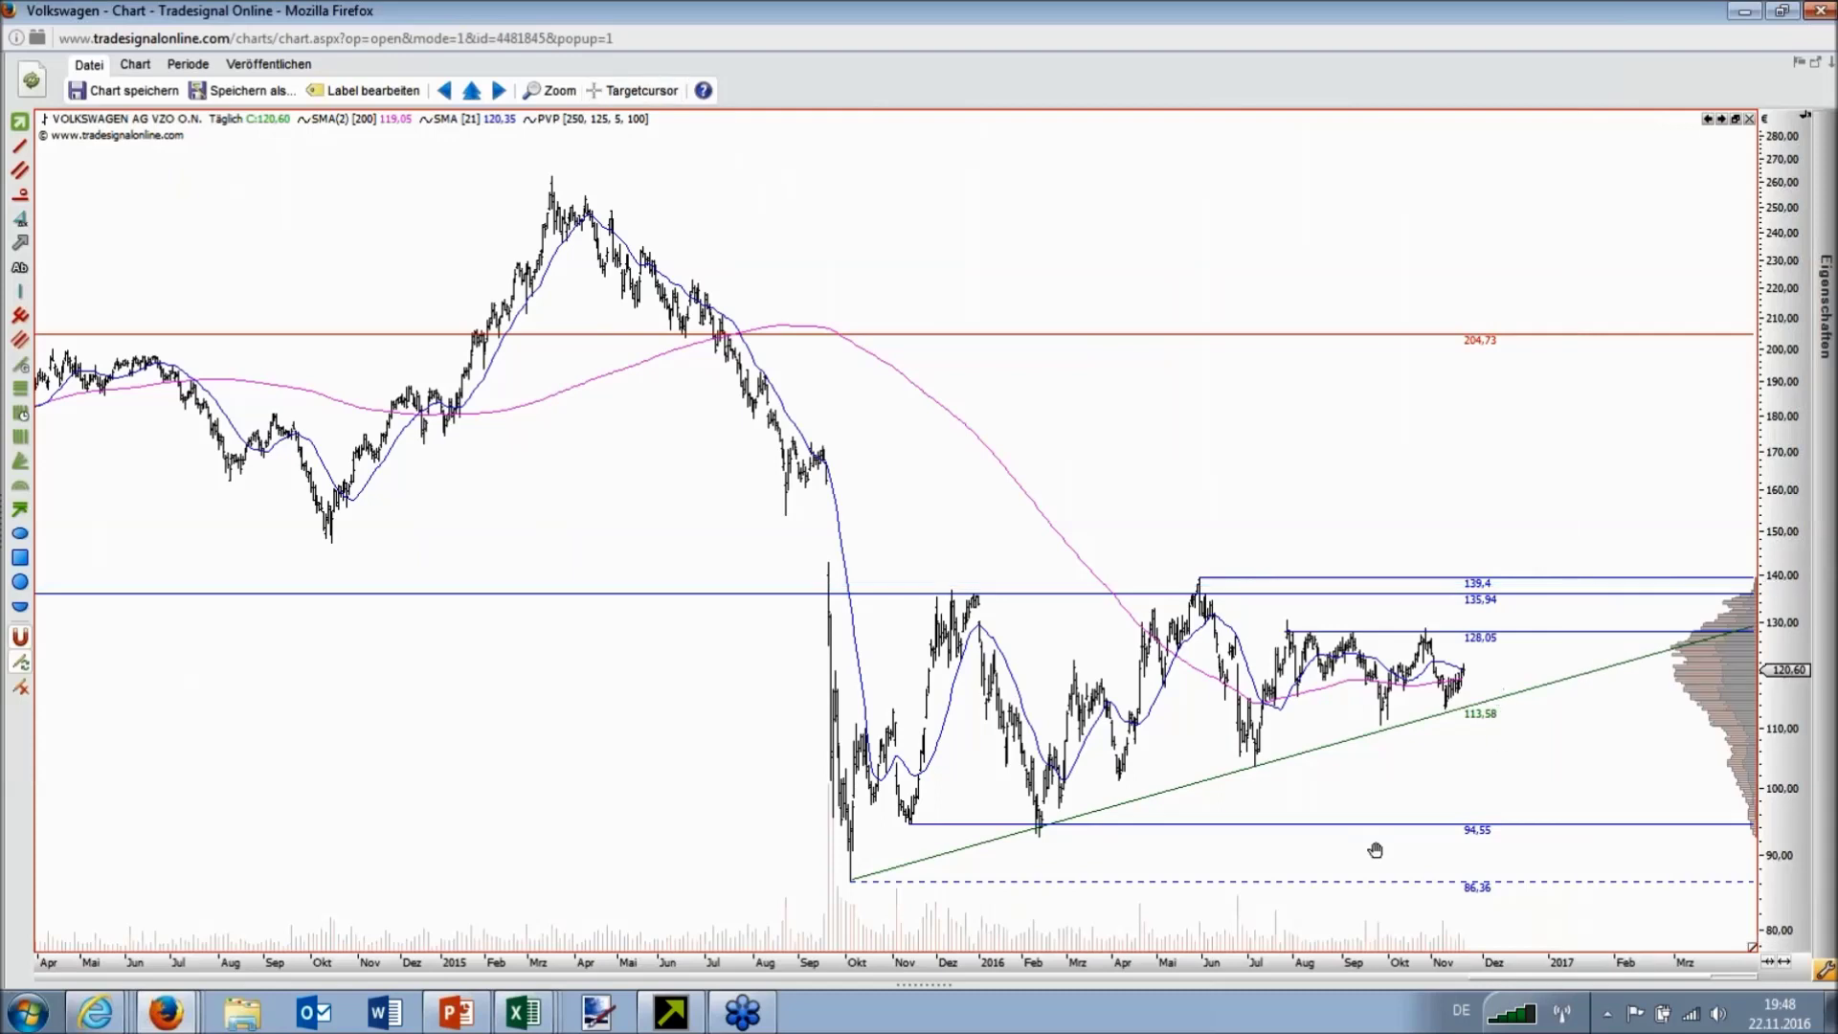
drag(1291, 961, 1113, 961)
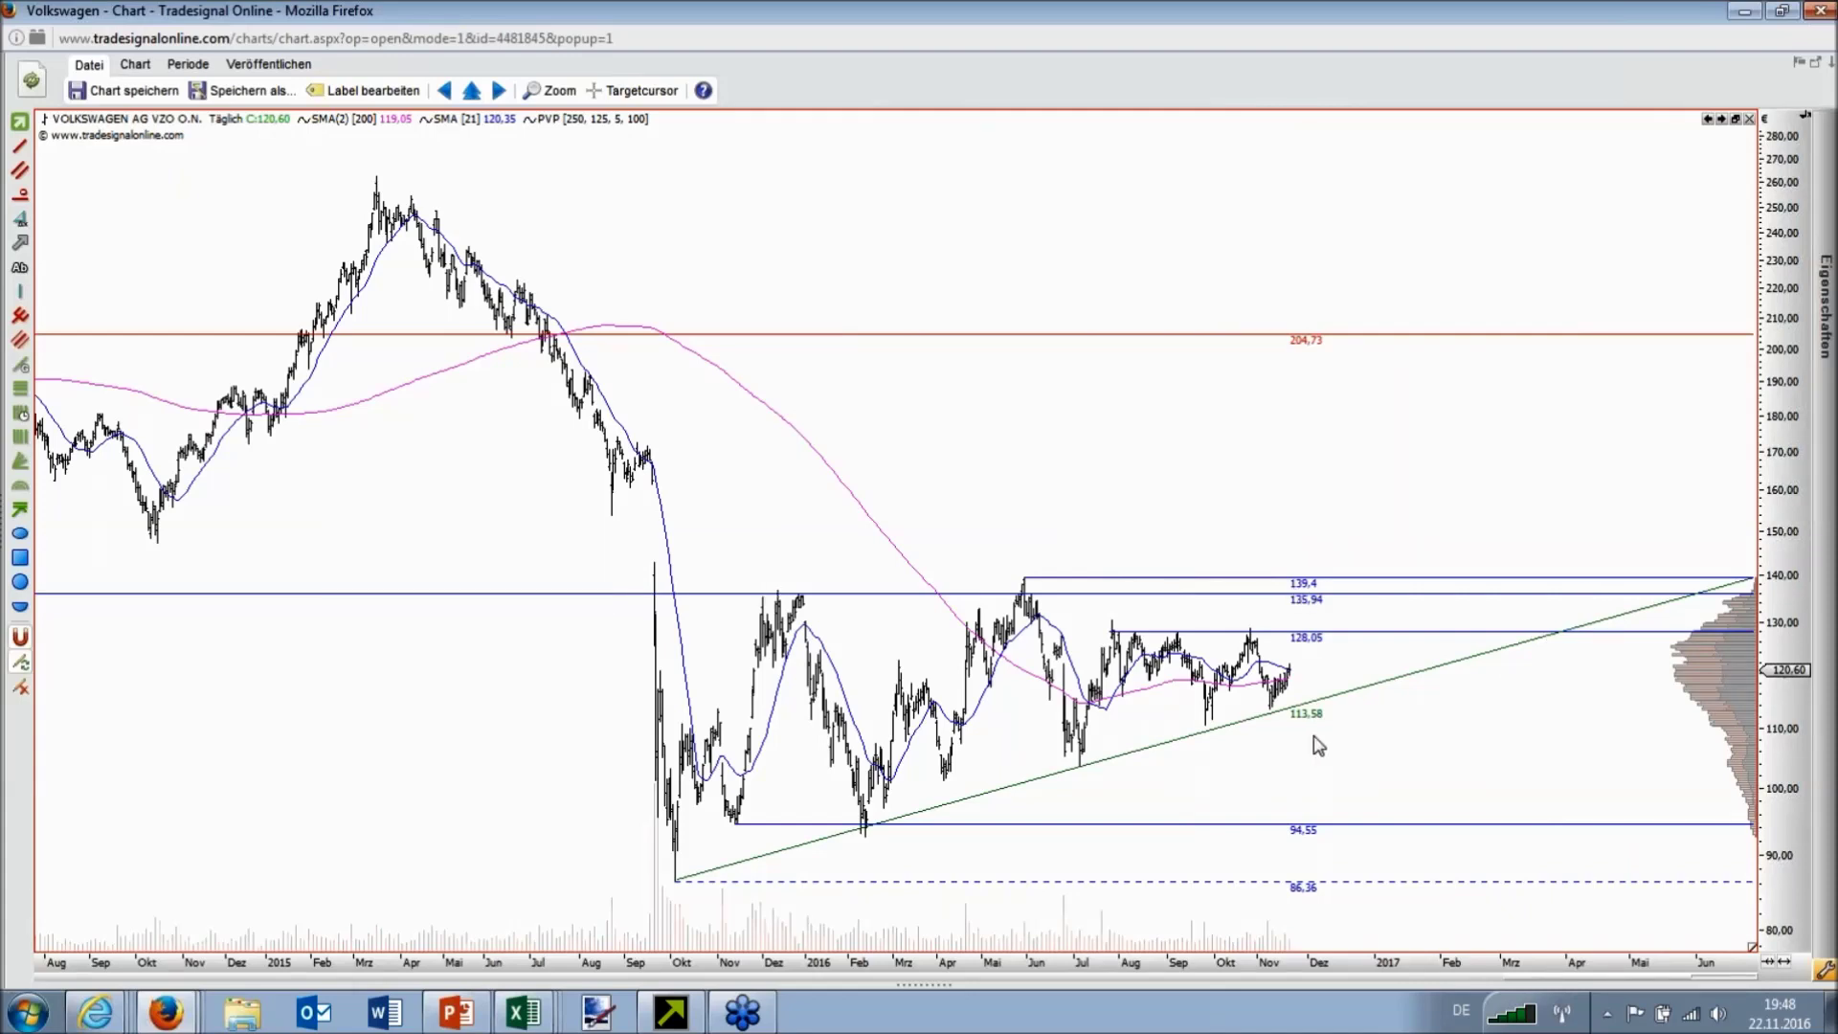
Step: Inspect the upper resistance zone with the crosshair and lower the horizontal line at the June 2016 high to 139
middle_click(1329, 584)
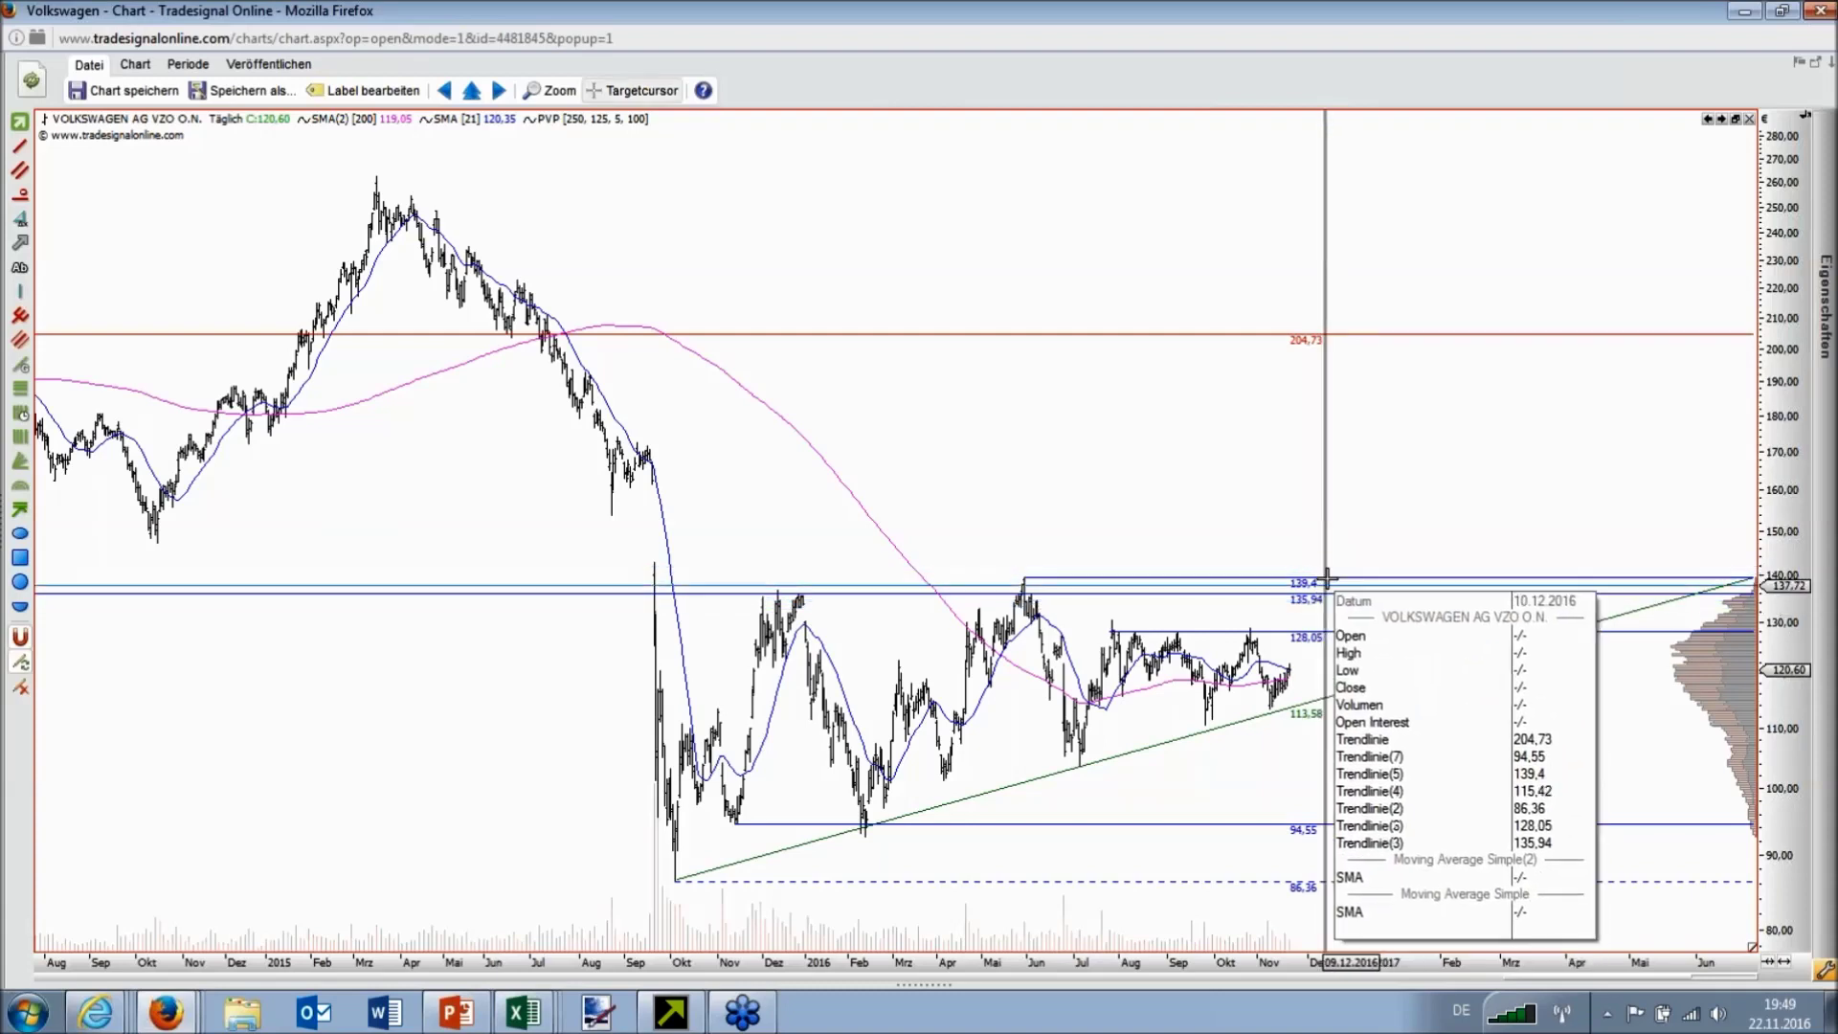
middle_click(1327, 578)
click(1324, 599)
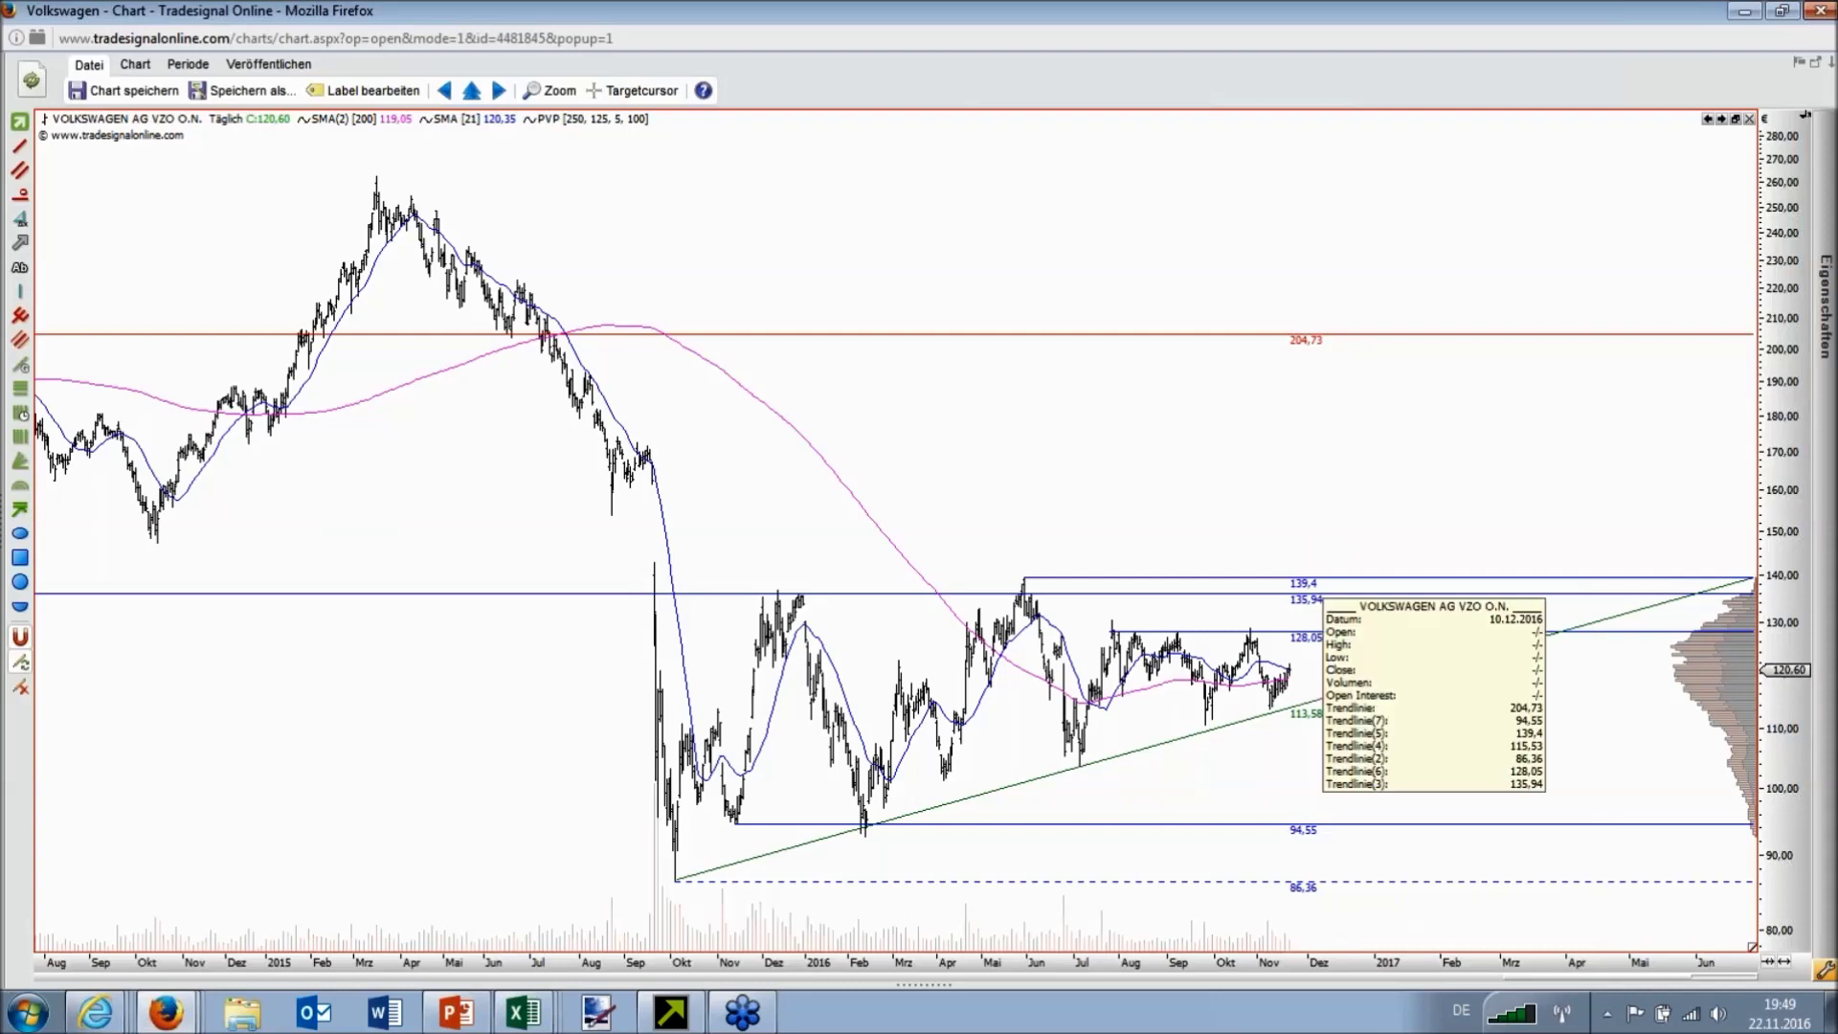
middle_click(1333, 584)
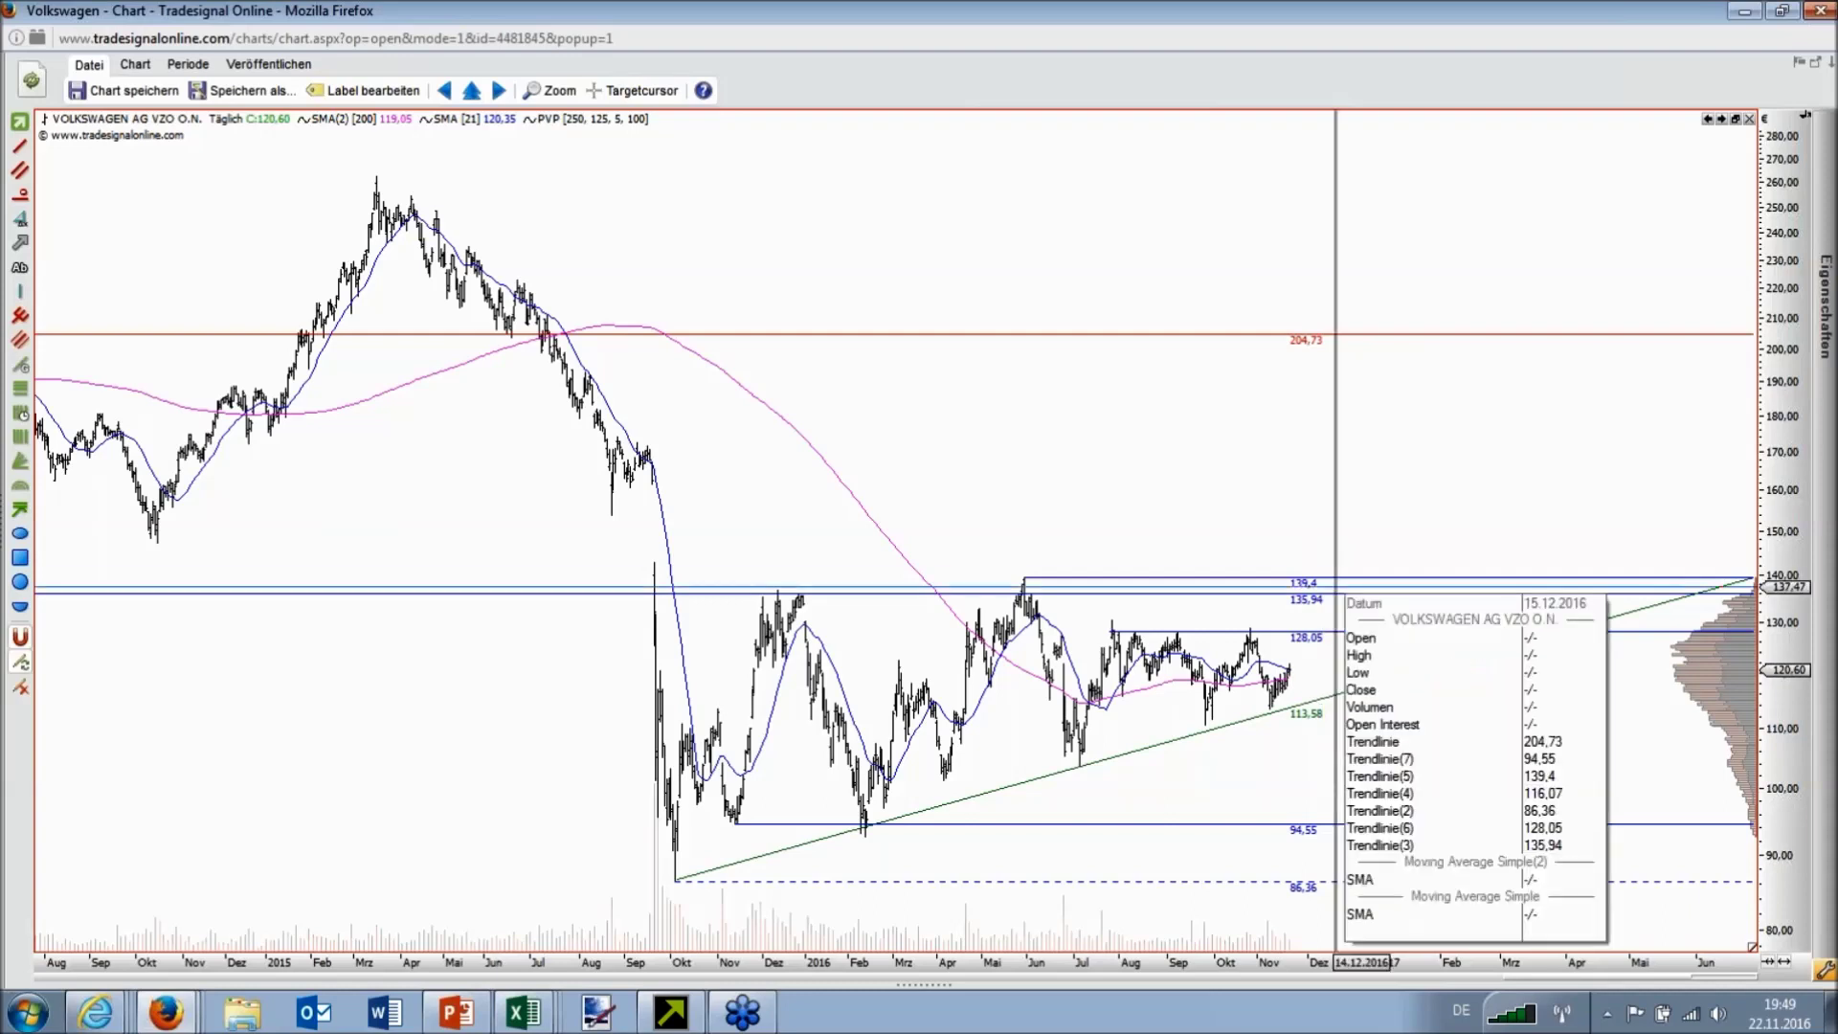
mouse_move(1353, 467)
mouse_down()
mouse_move(1357, 481)
mouse_move(1363, 453)
mouse_up()
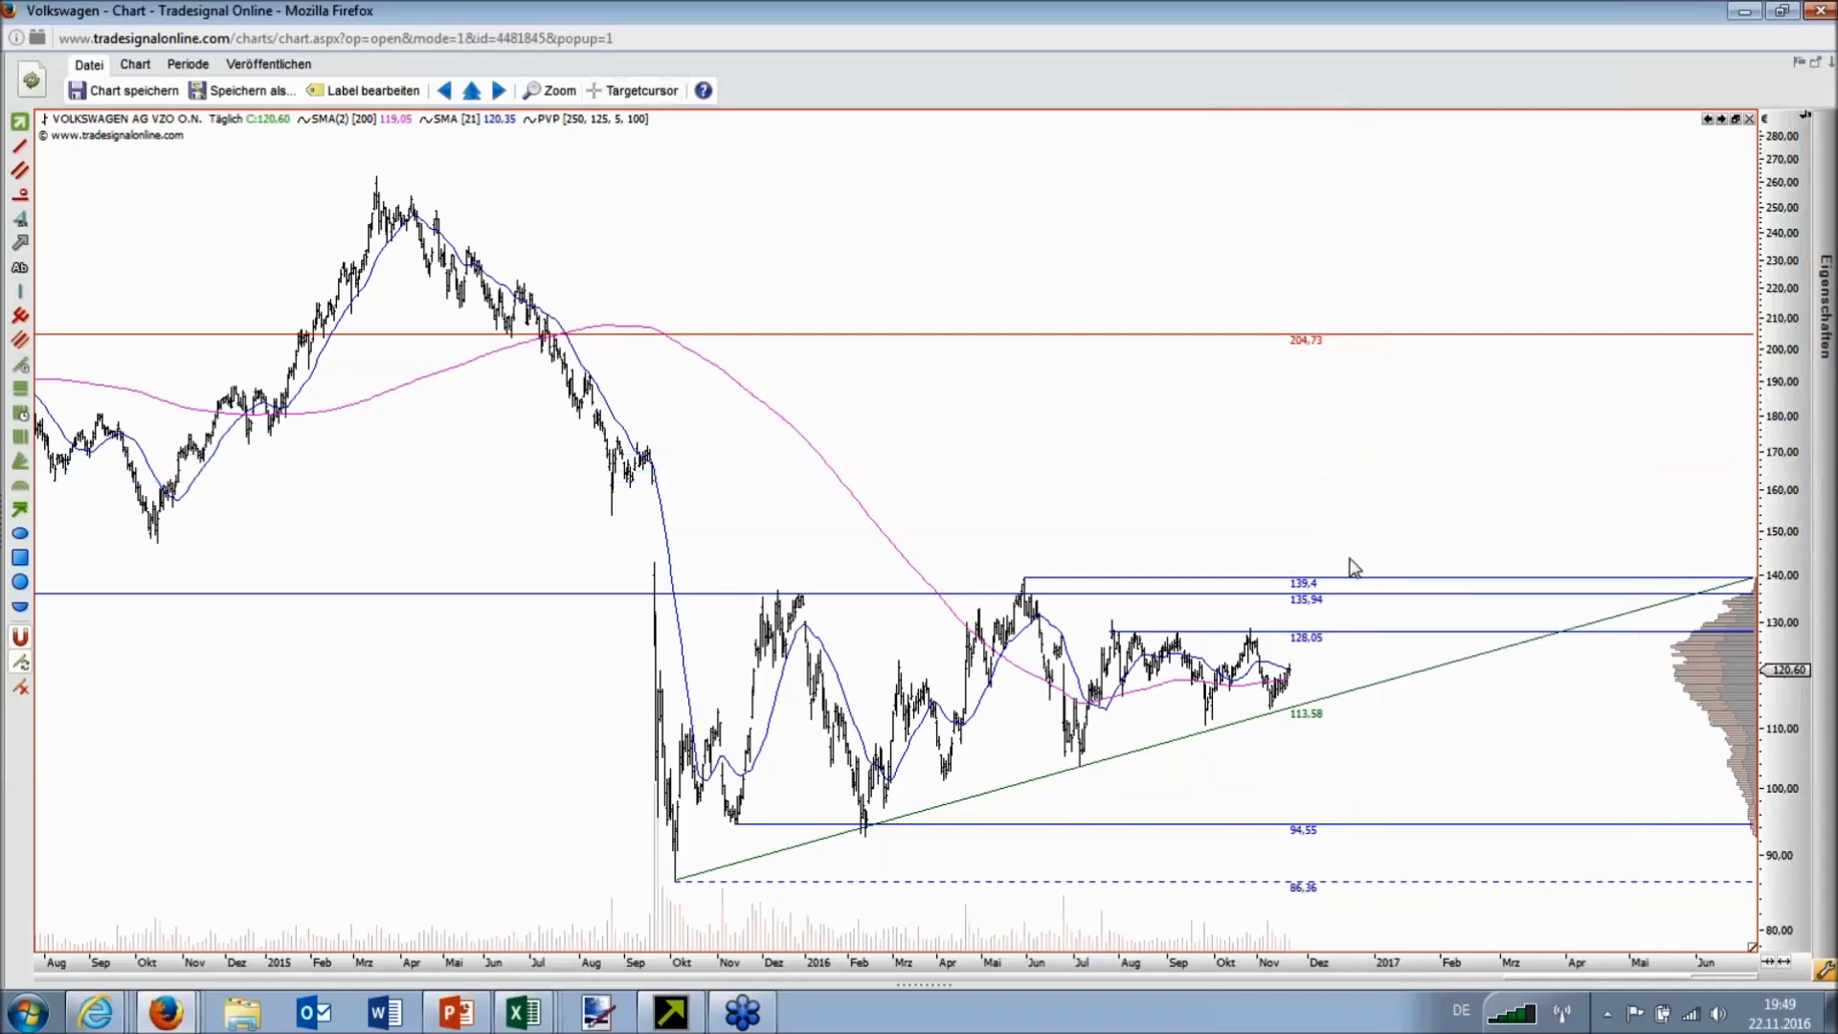
drag(1341, 577, 667, 543)
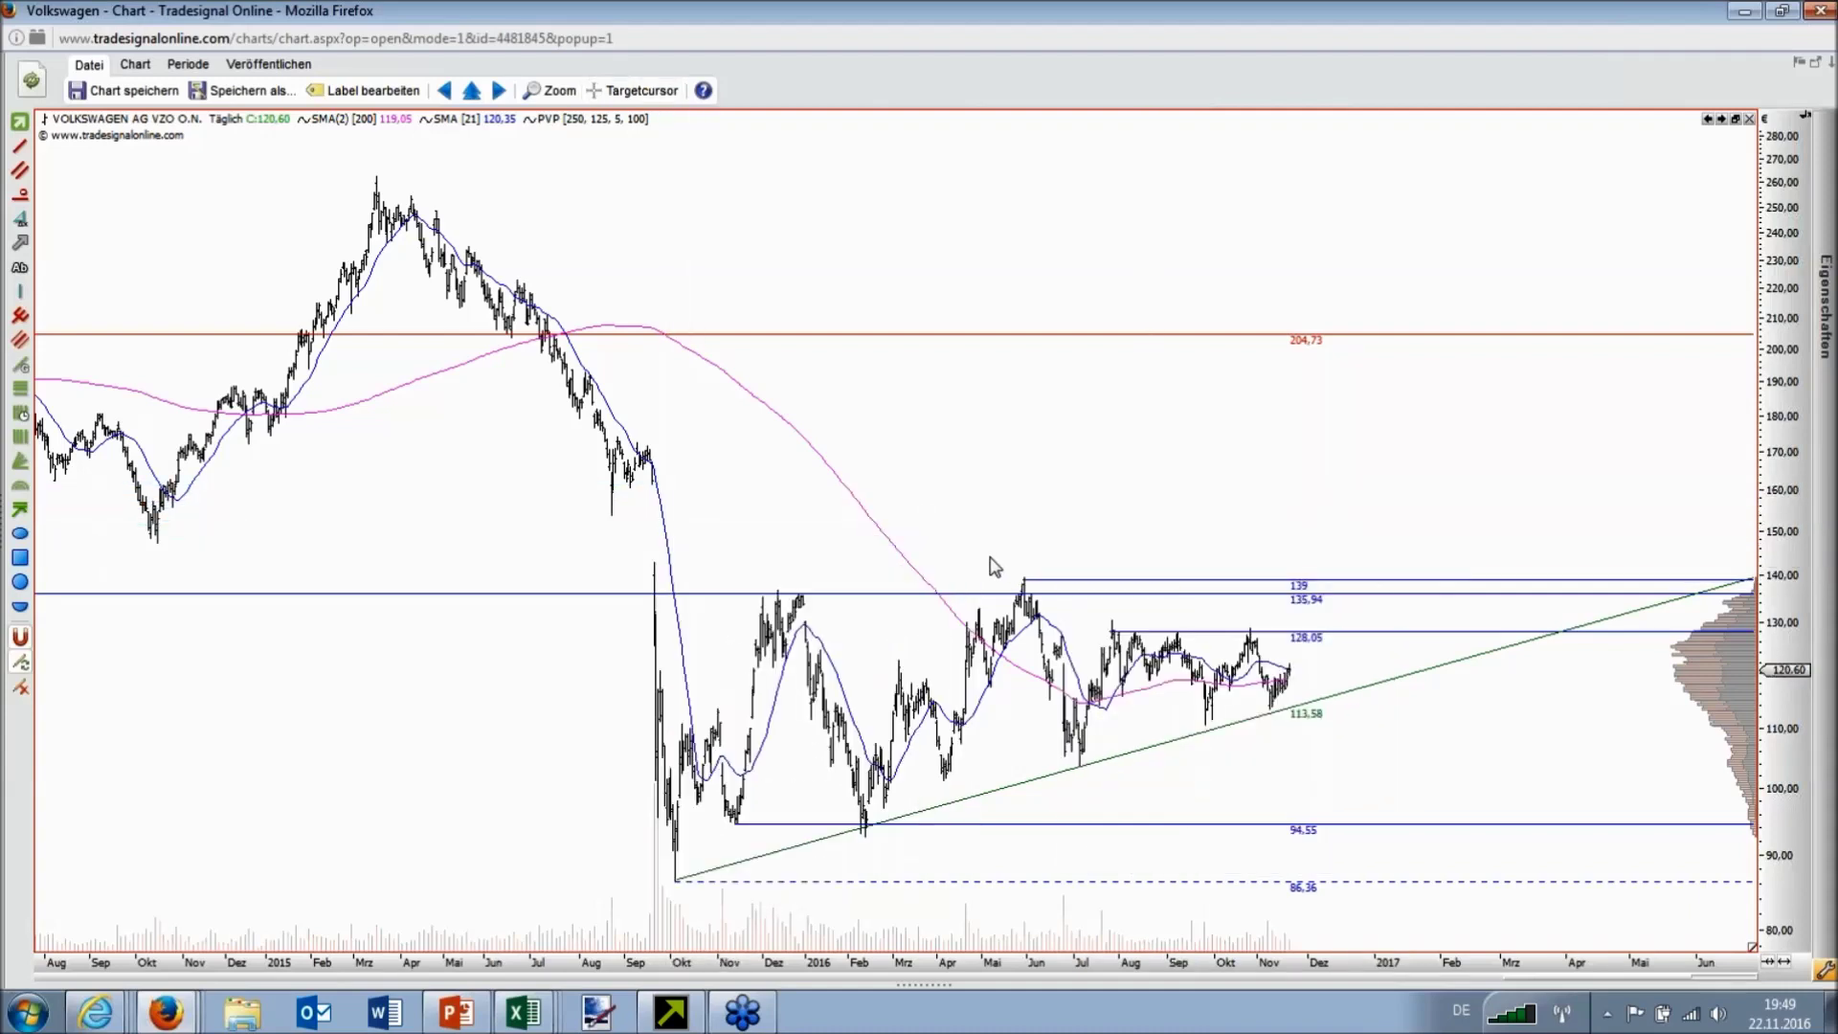
Step: Examine the latest Volkswagen prices with the crosshair relative to the rising trendline and the moving averages
drag(1321, 747, 1319, 674)
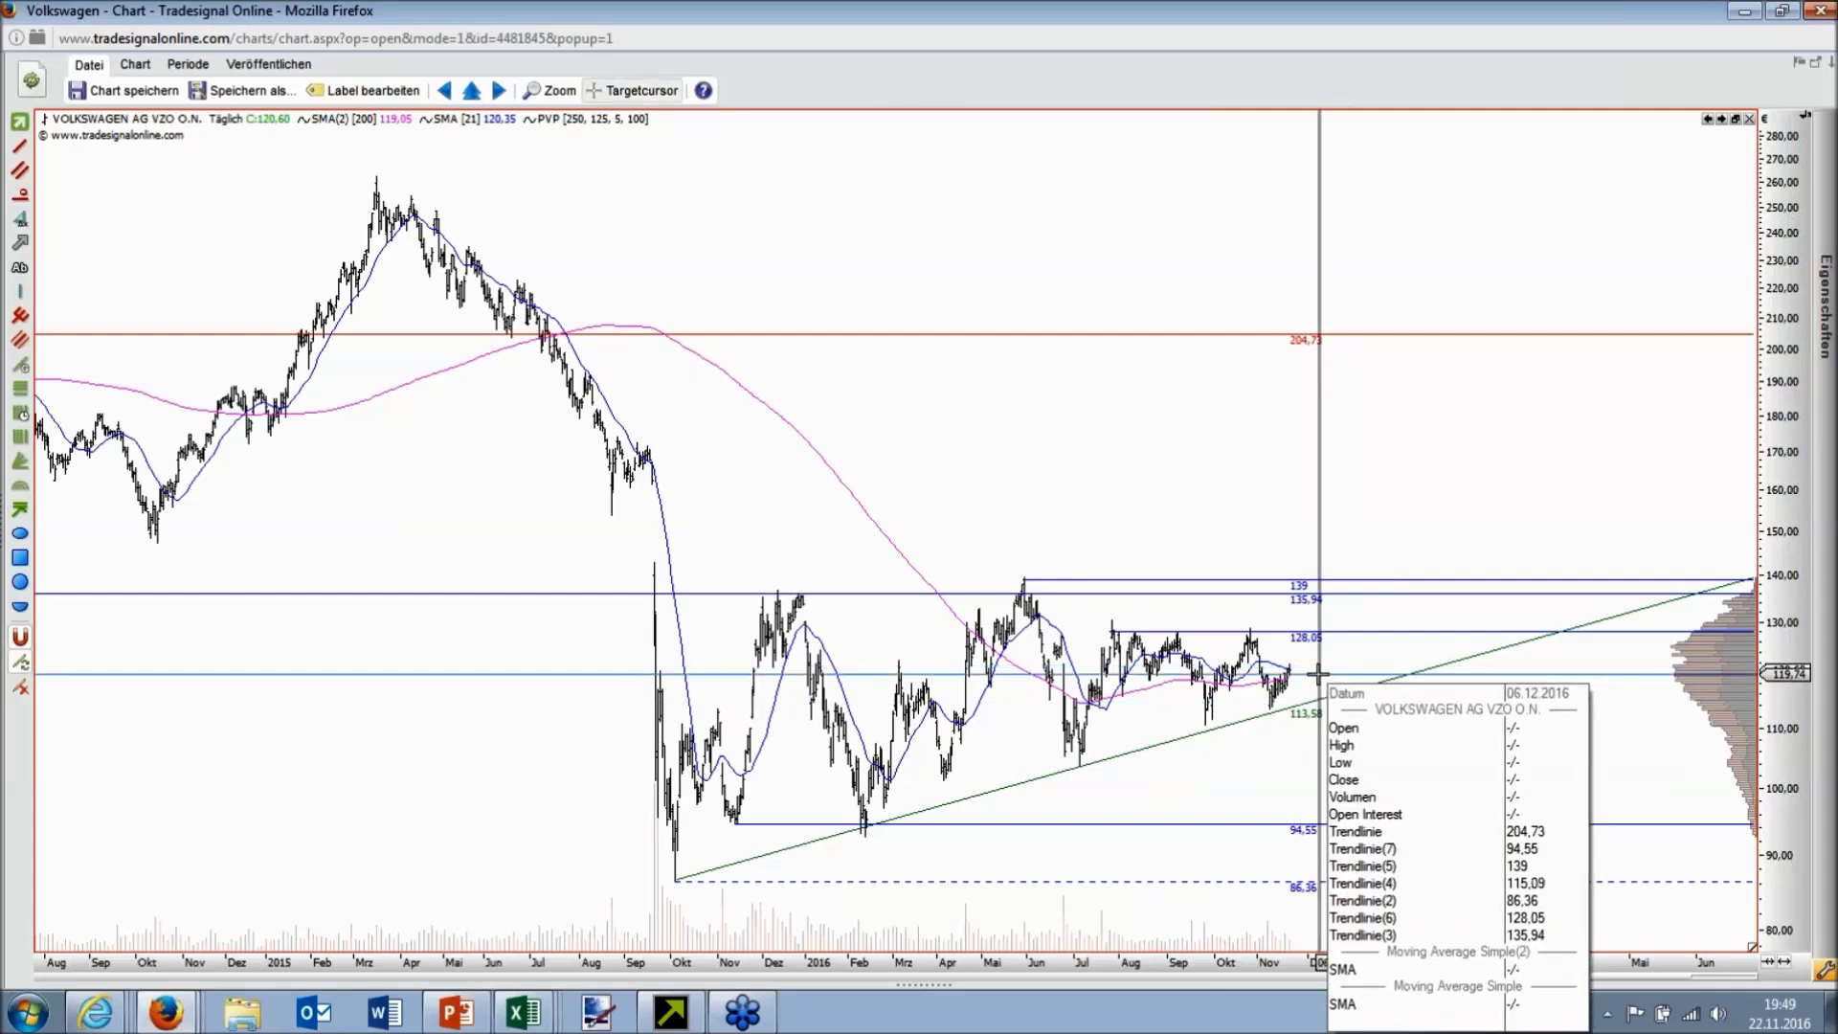
drag(1319, 675, 1320, 670)
drag(1306, 737, 1284, 699)
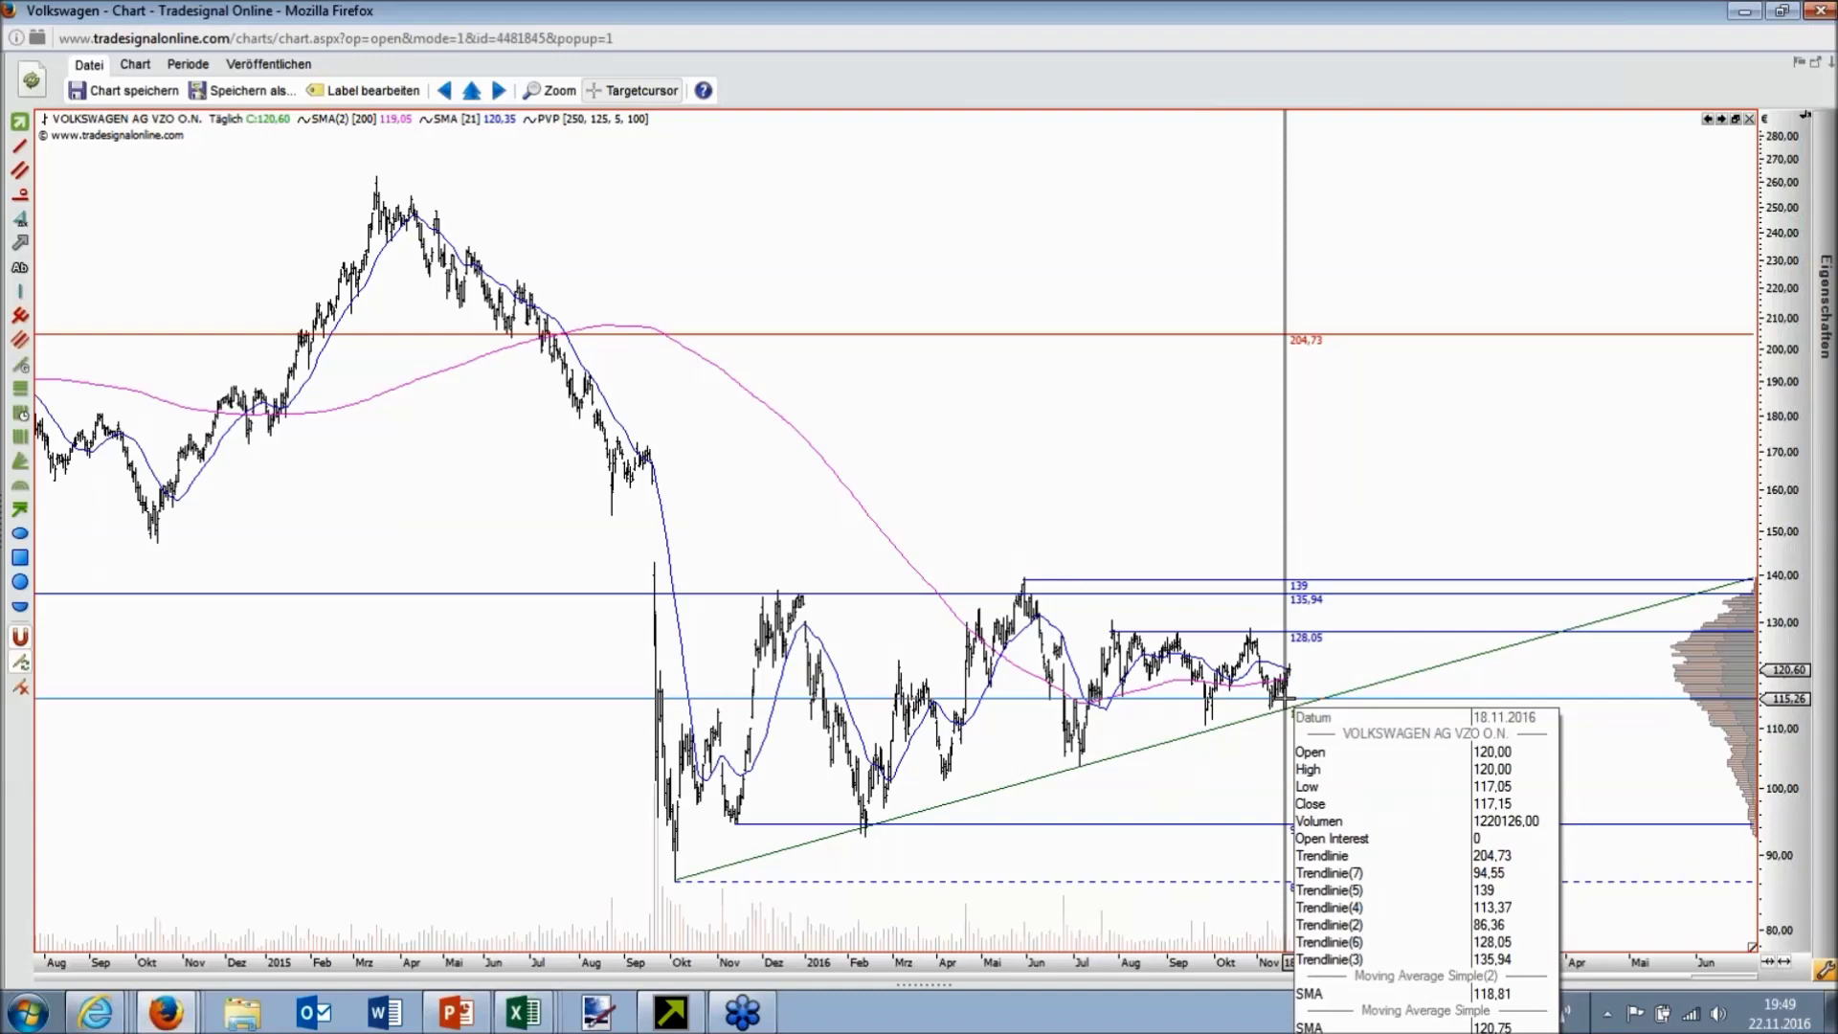
drag(1285, 700, 1338, 676)
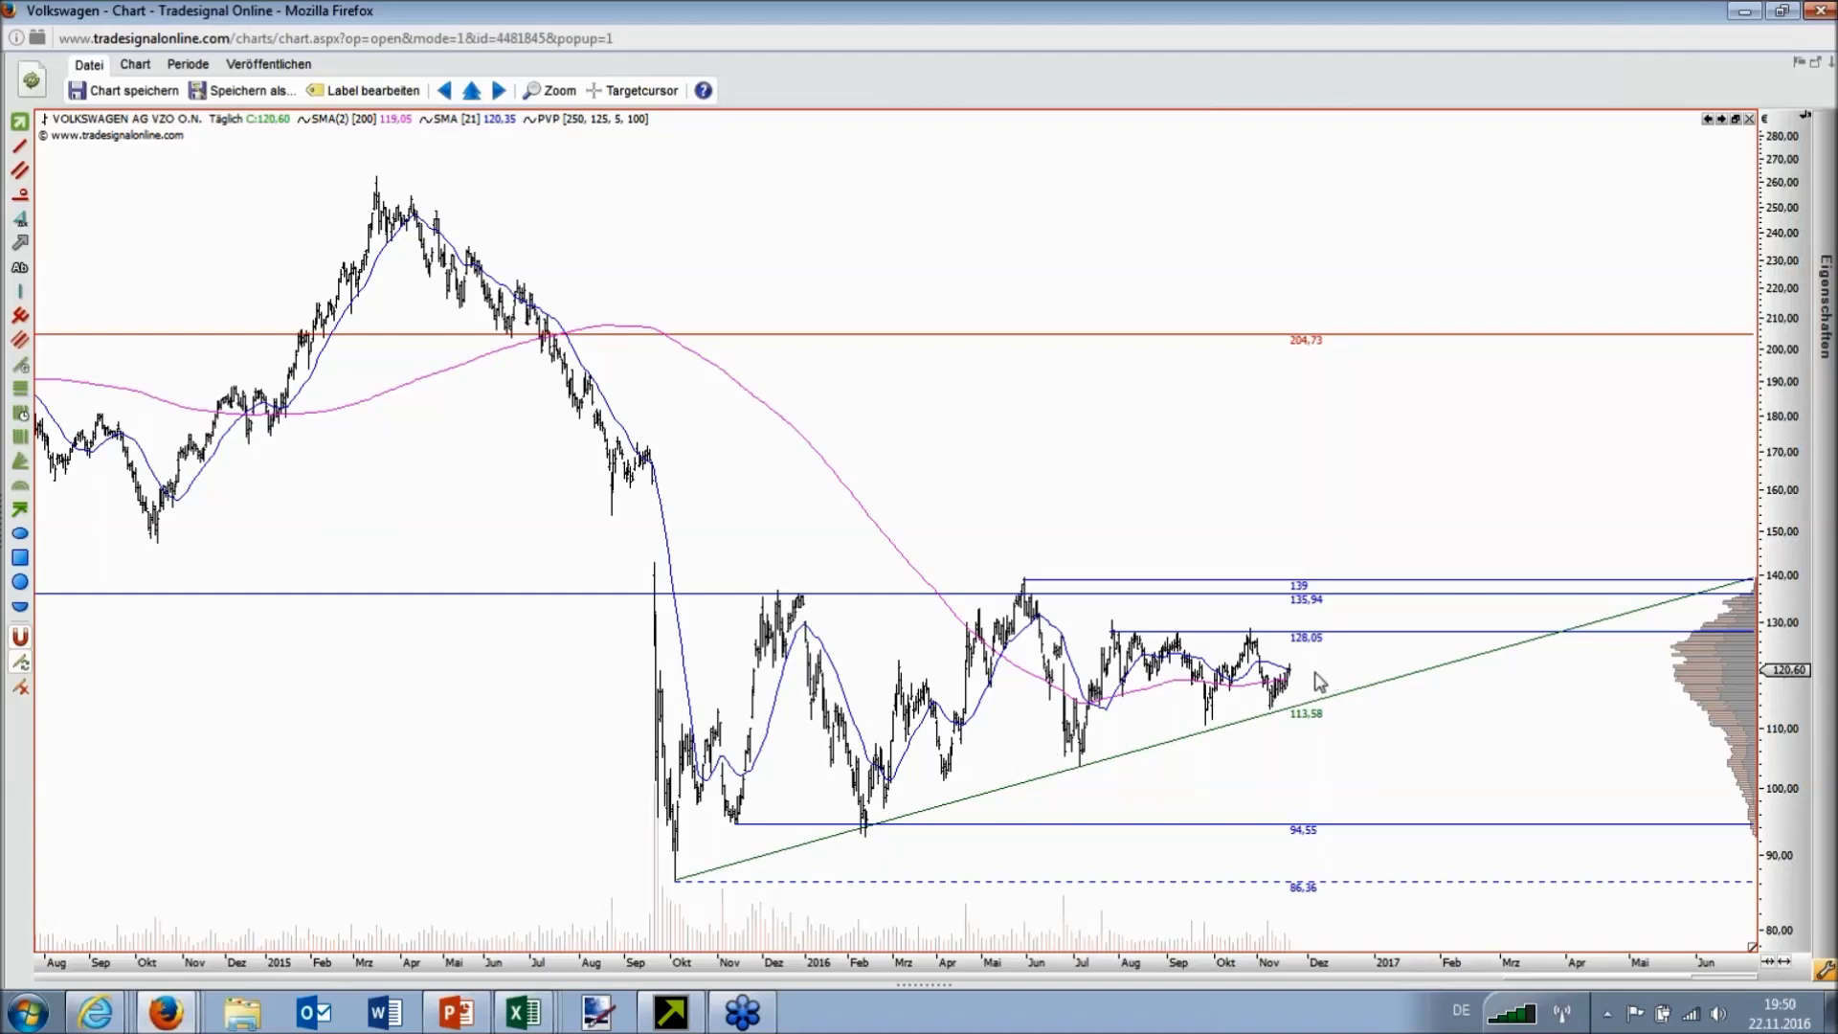
Step: Switch to the Excel stock table, select Rational, and view its maximized chart with history extended back to late 2014
click(521, 1012)
click(574, 851)
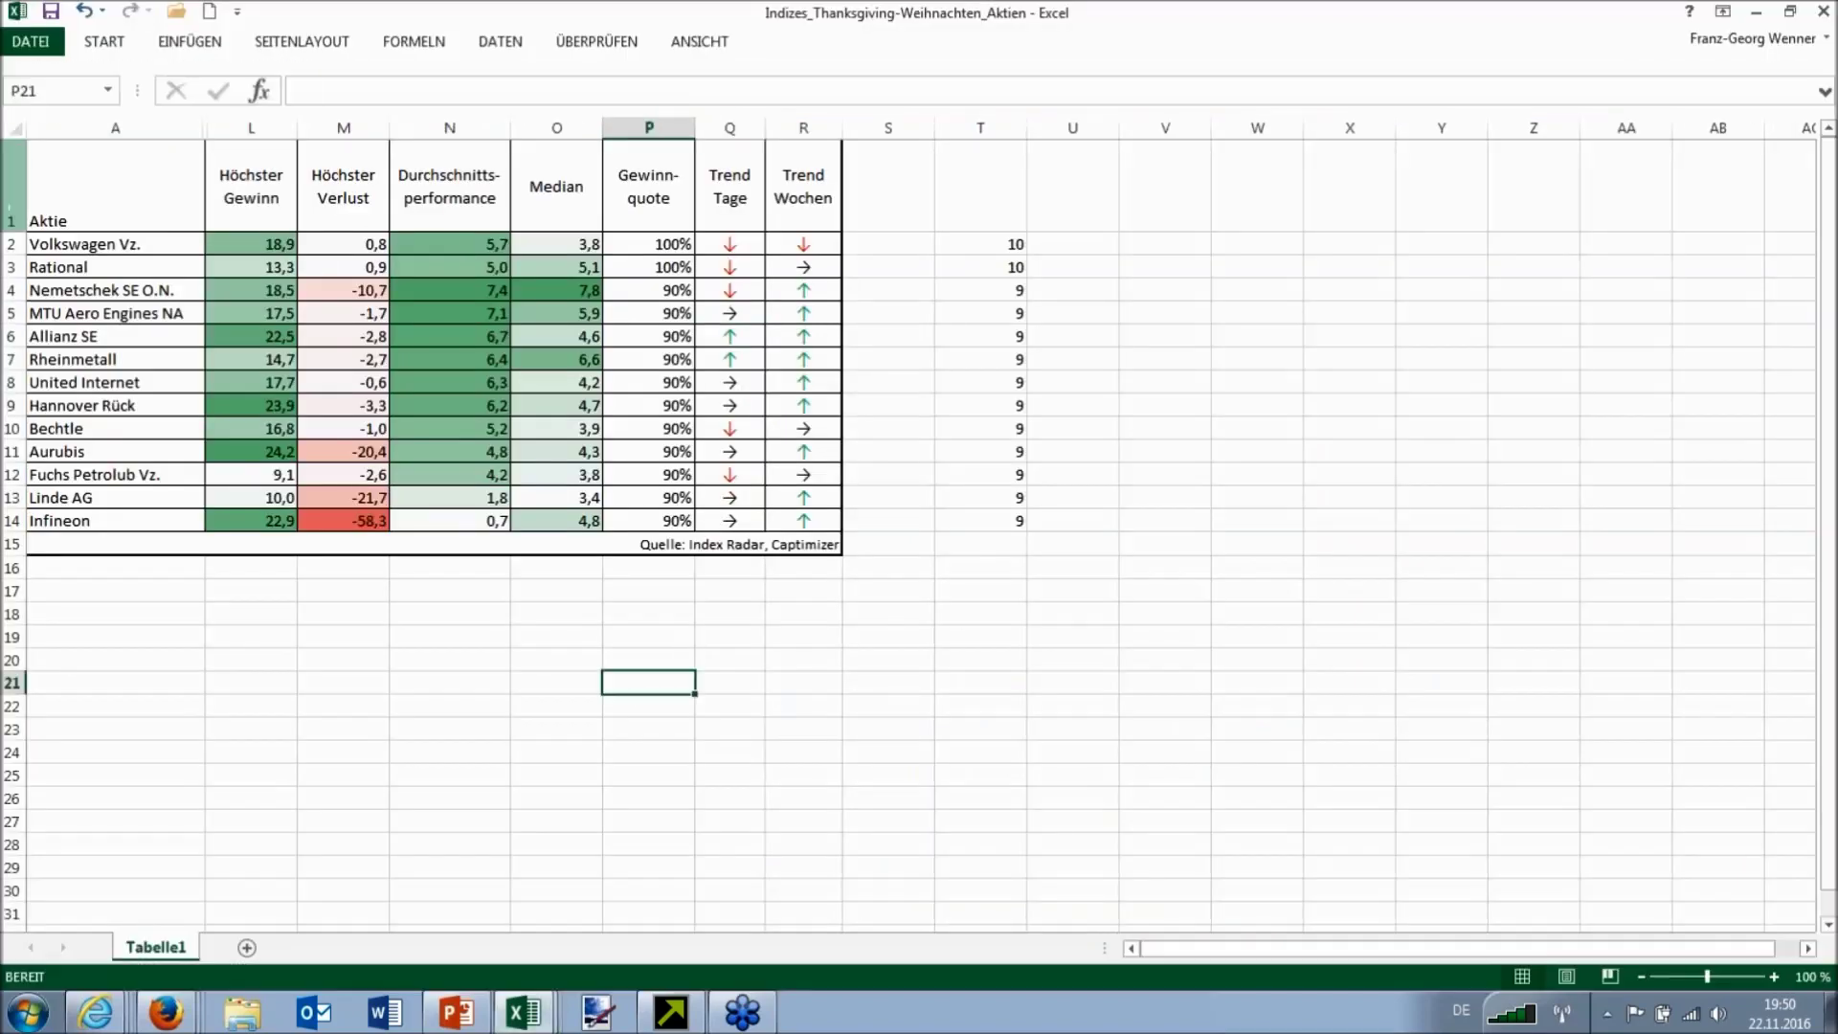
click(129, 271)
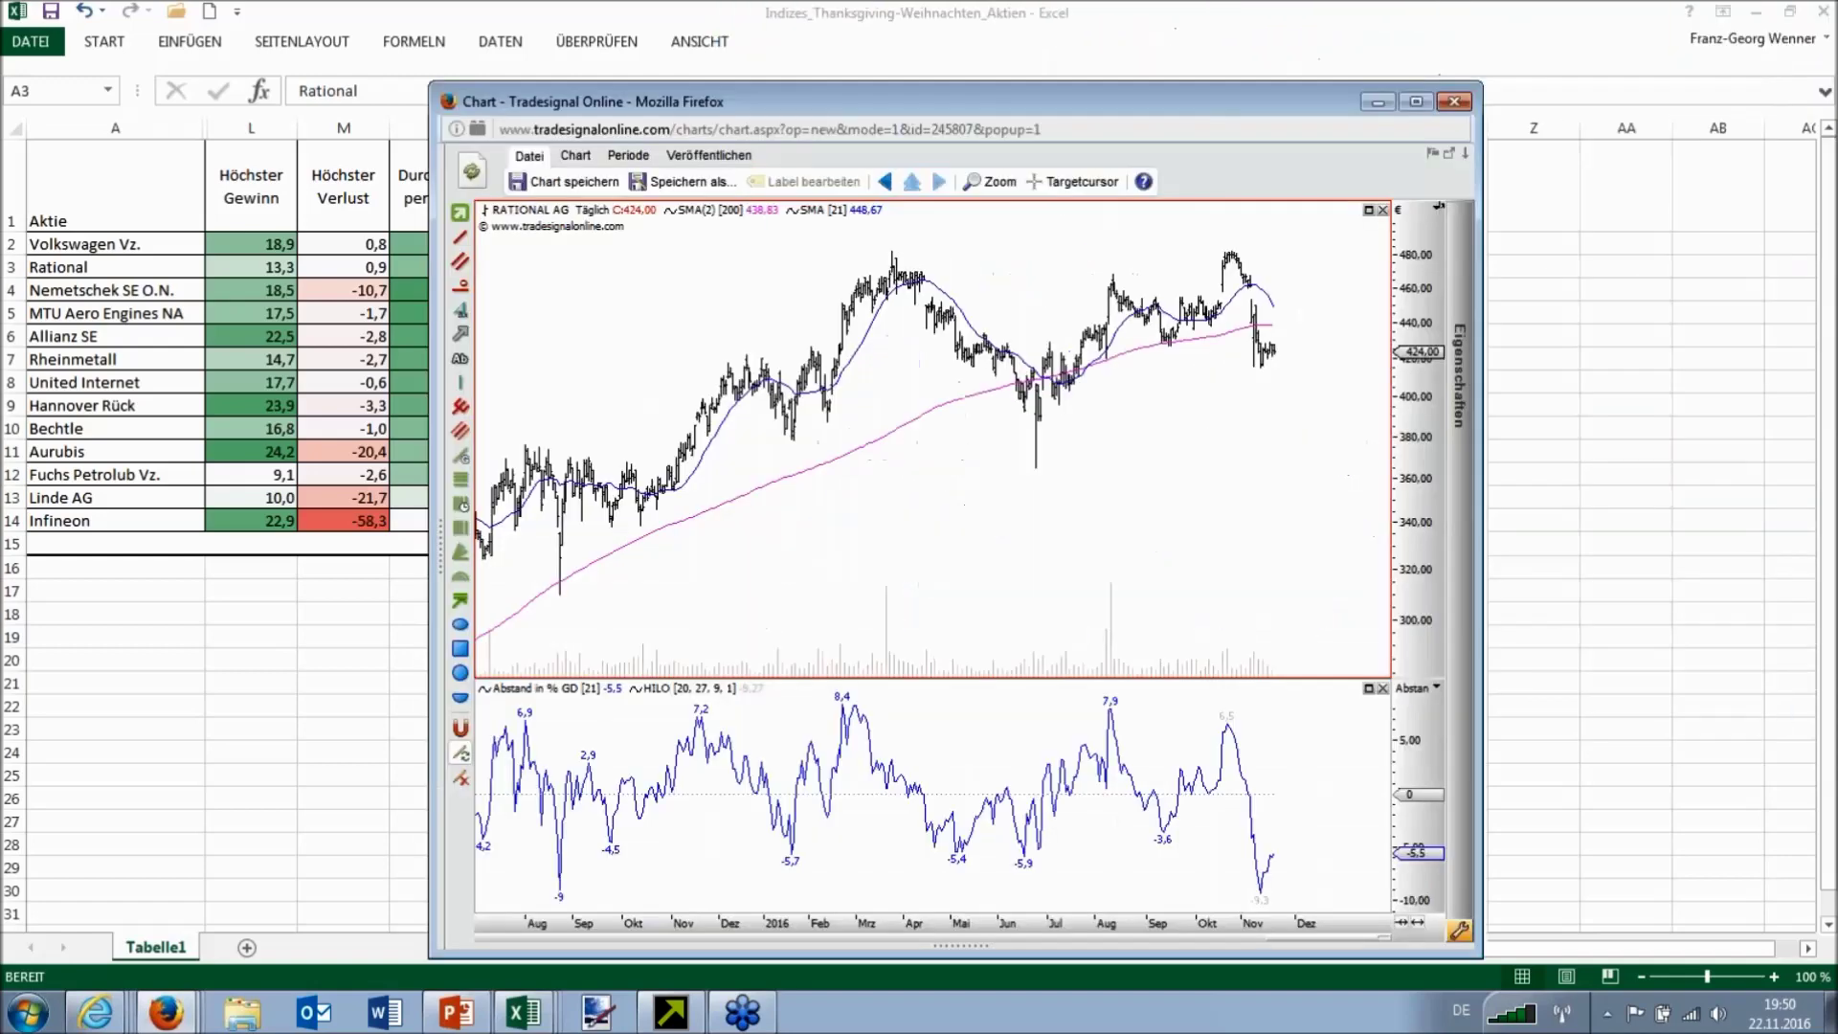
double_click(1115, 190)
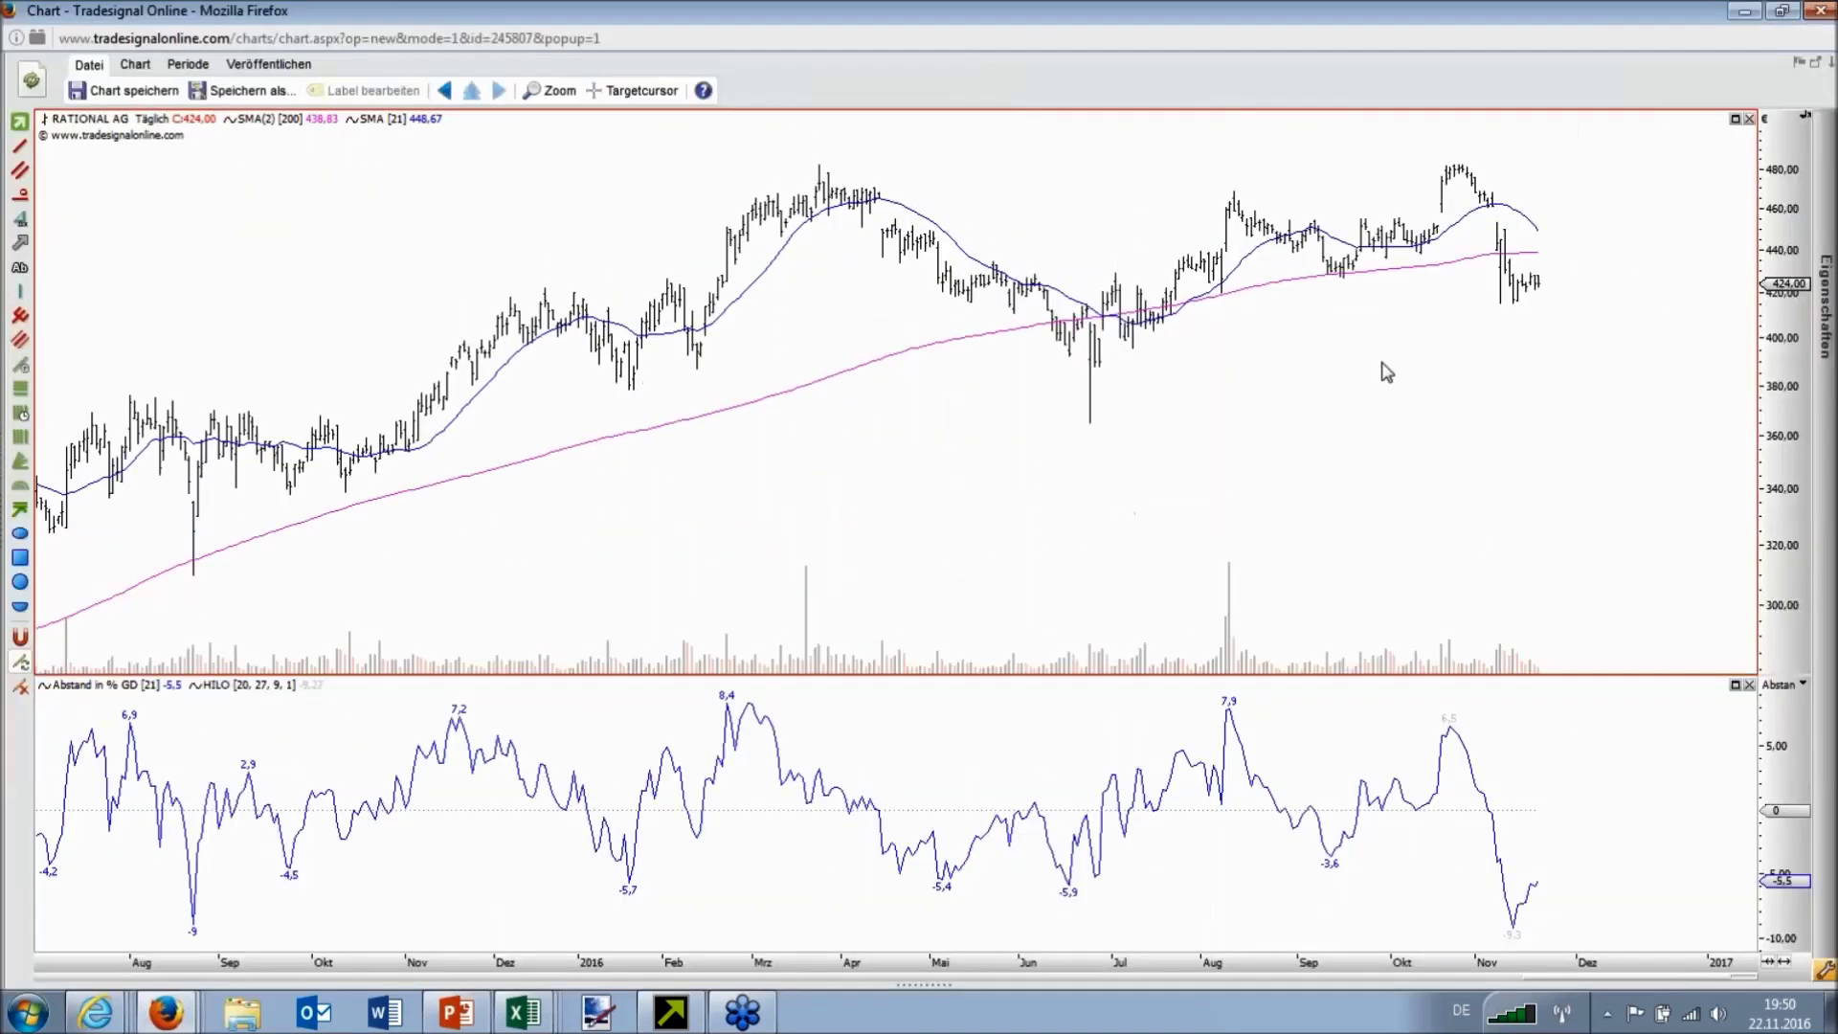
drag(923, 961, 1239, 985)
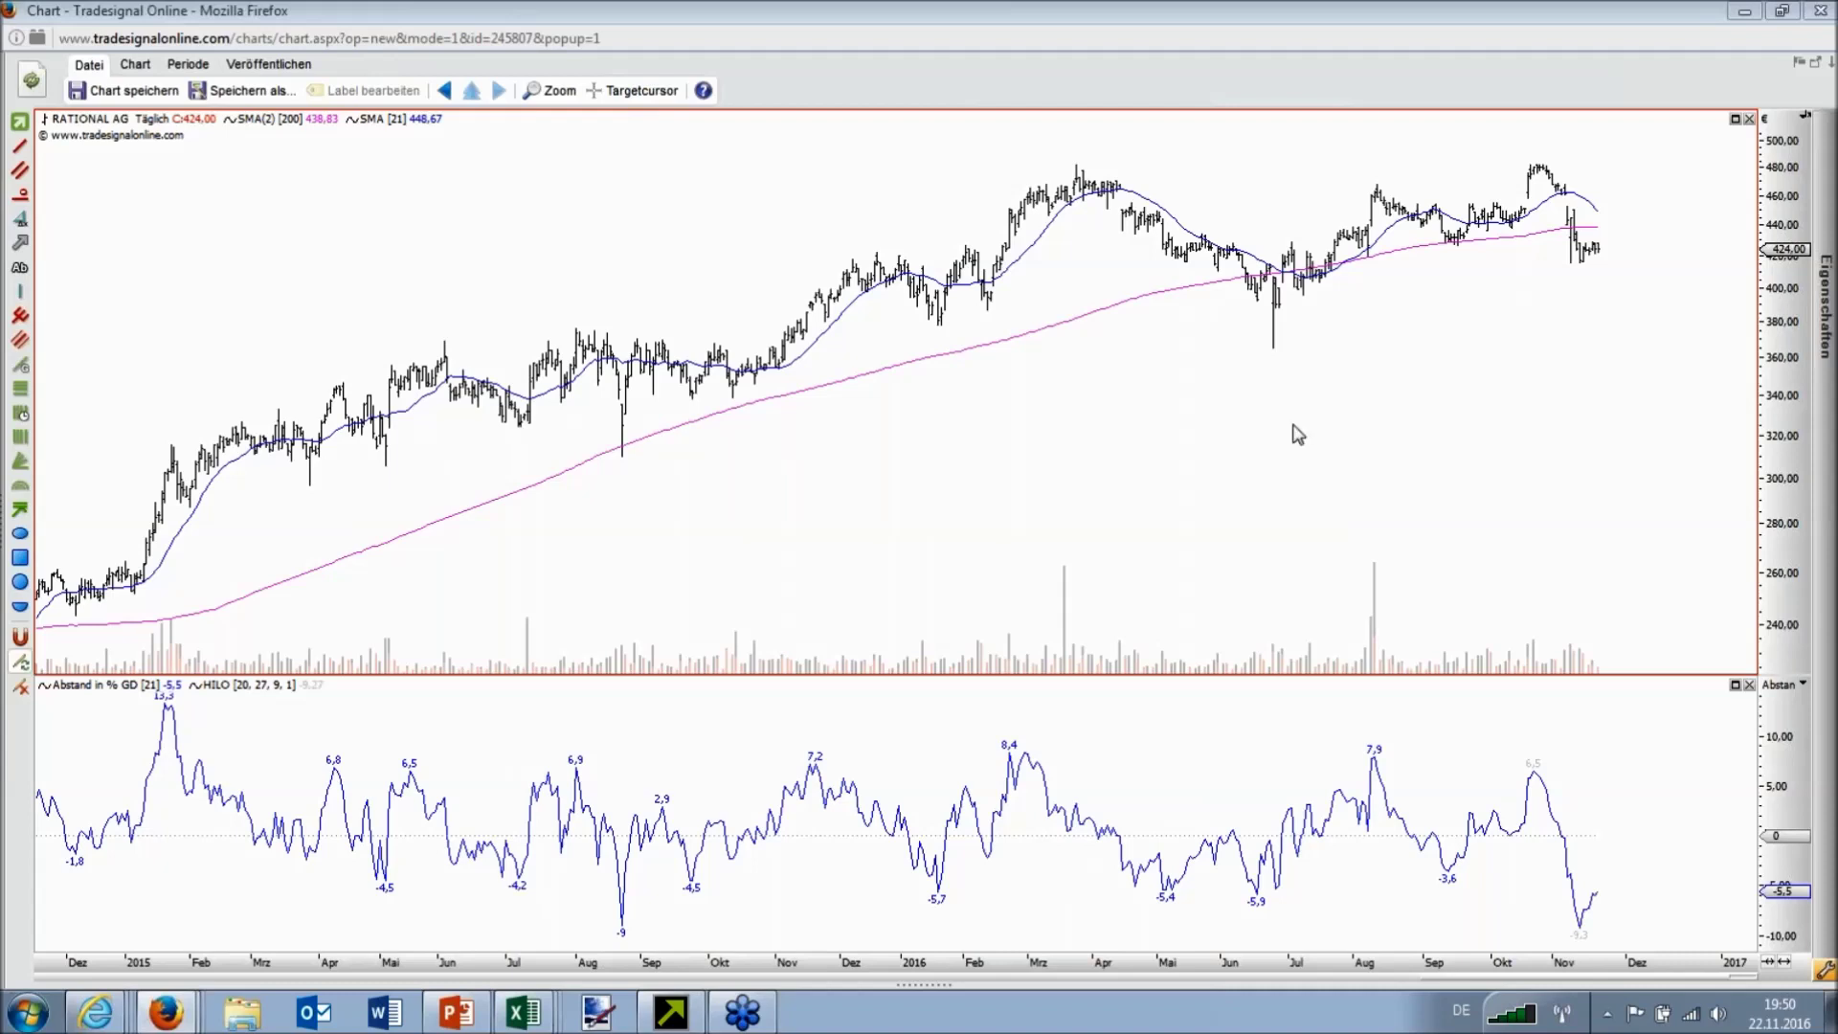
Step: Examine Rational's recent November low with the crosshair, along with the latest values of the distance-to-average indicator
middle_click(1621, 264)
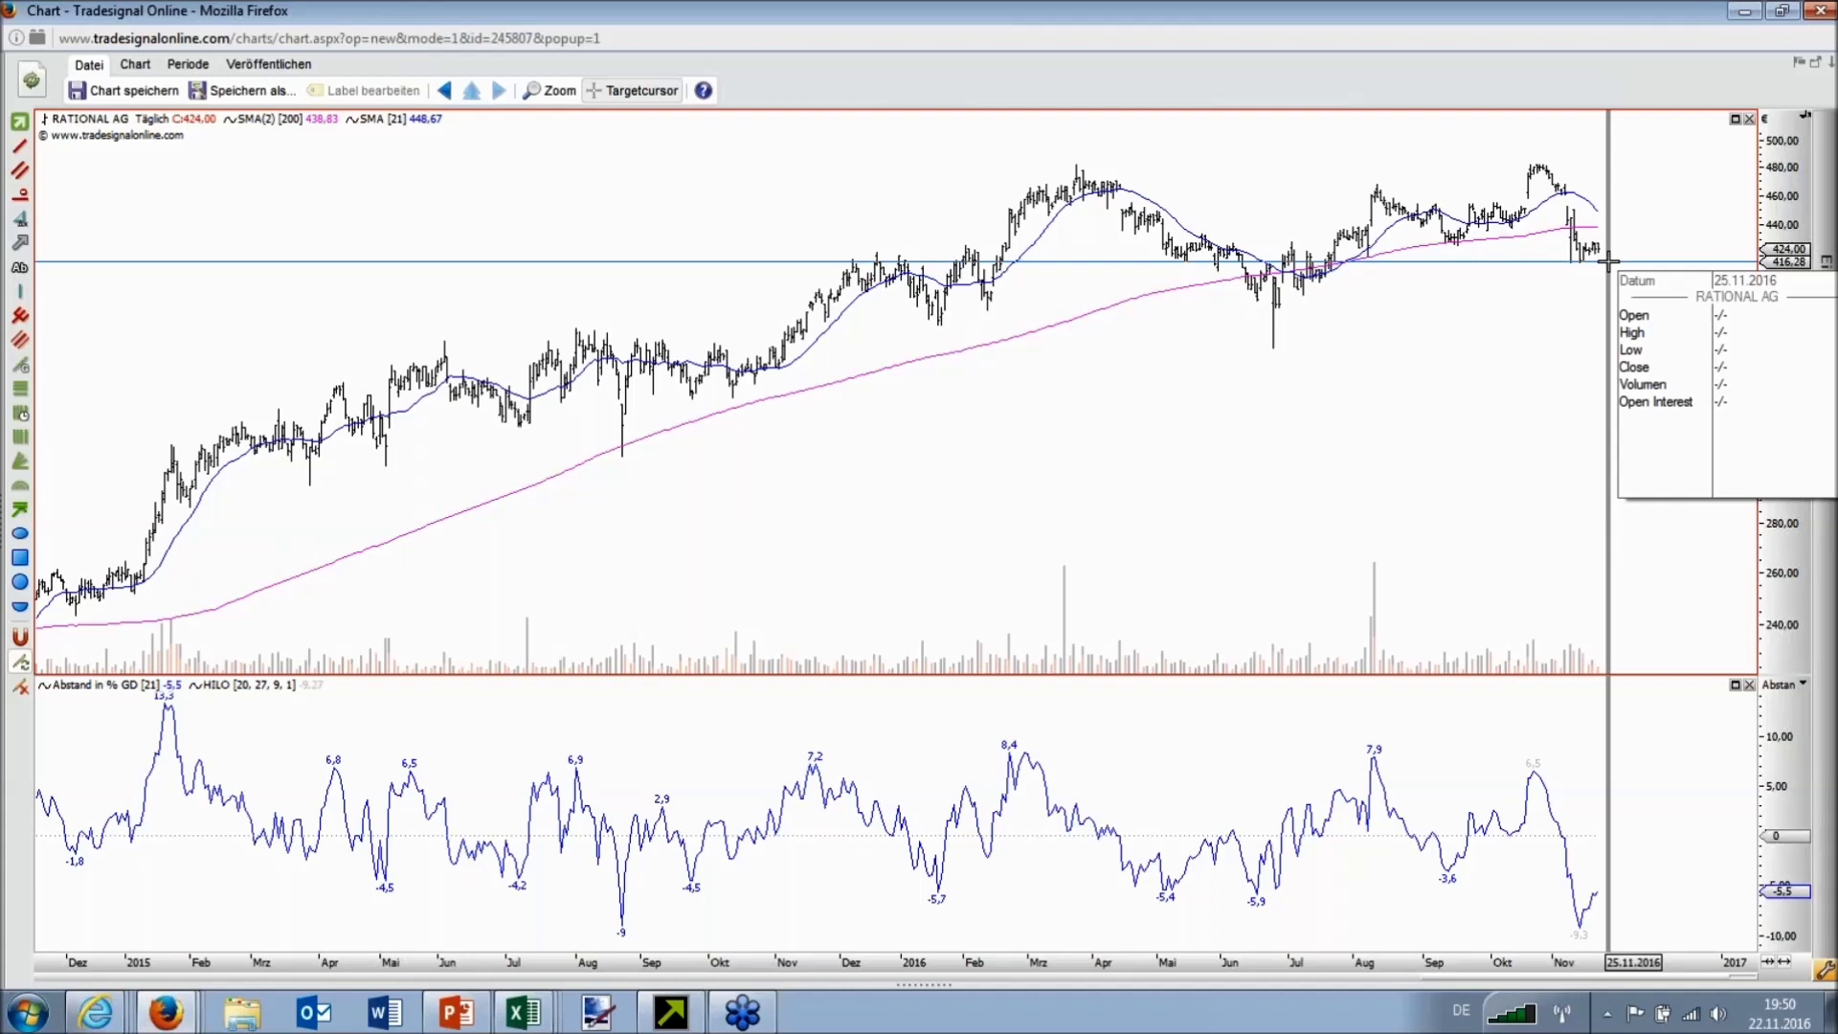
key(Escape)
click(1600, 914)
click(1611, 907)
drag(1616, 899, 1613, 881)
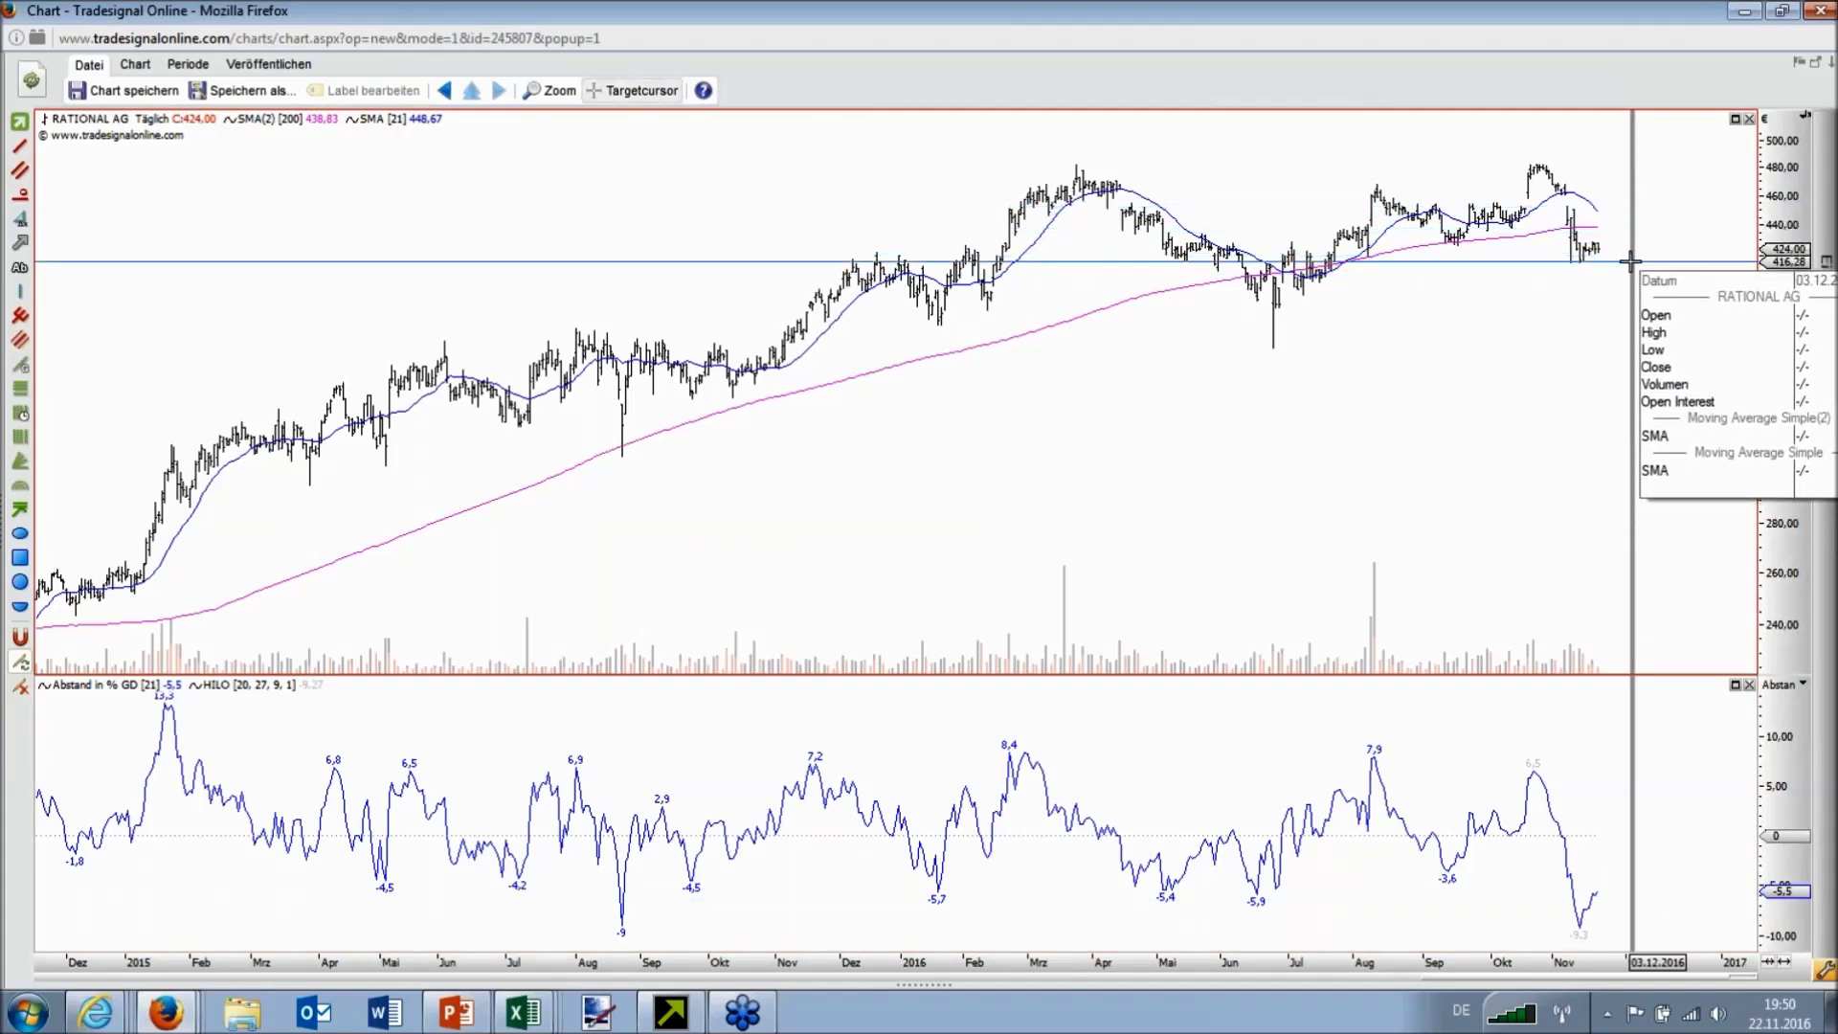
click(1630, 262)
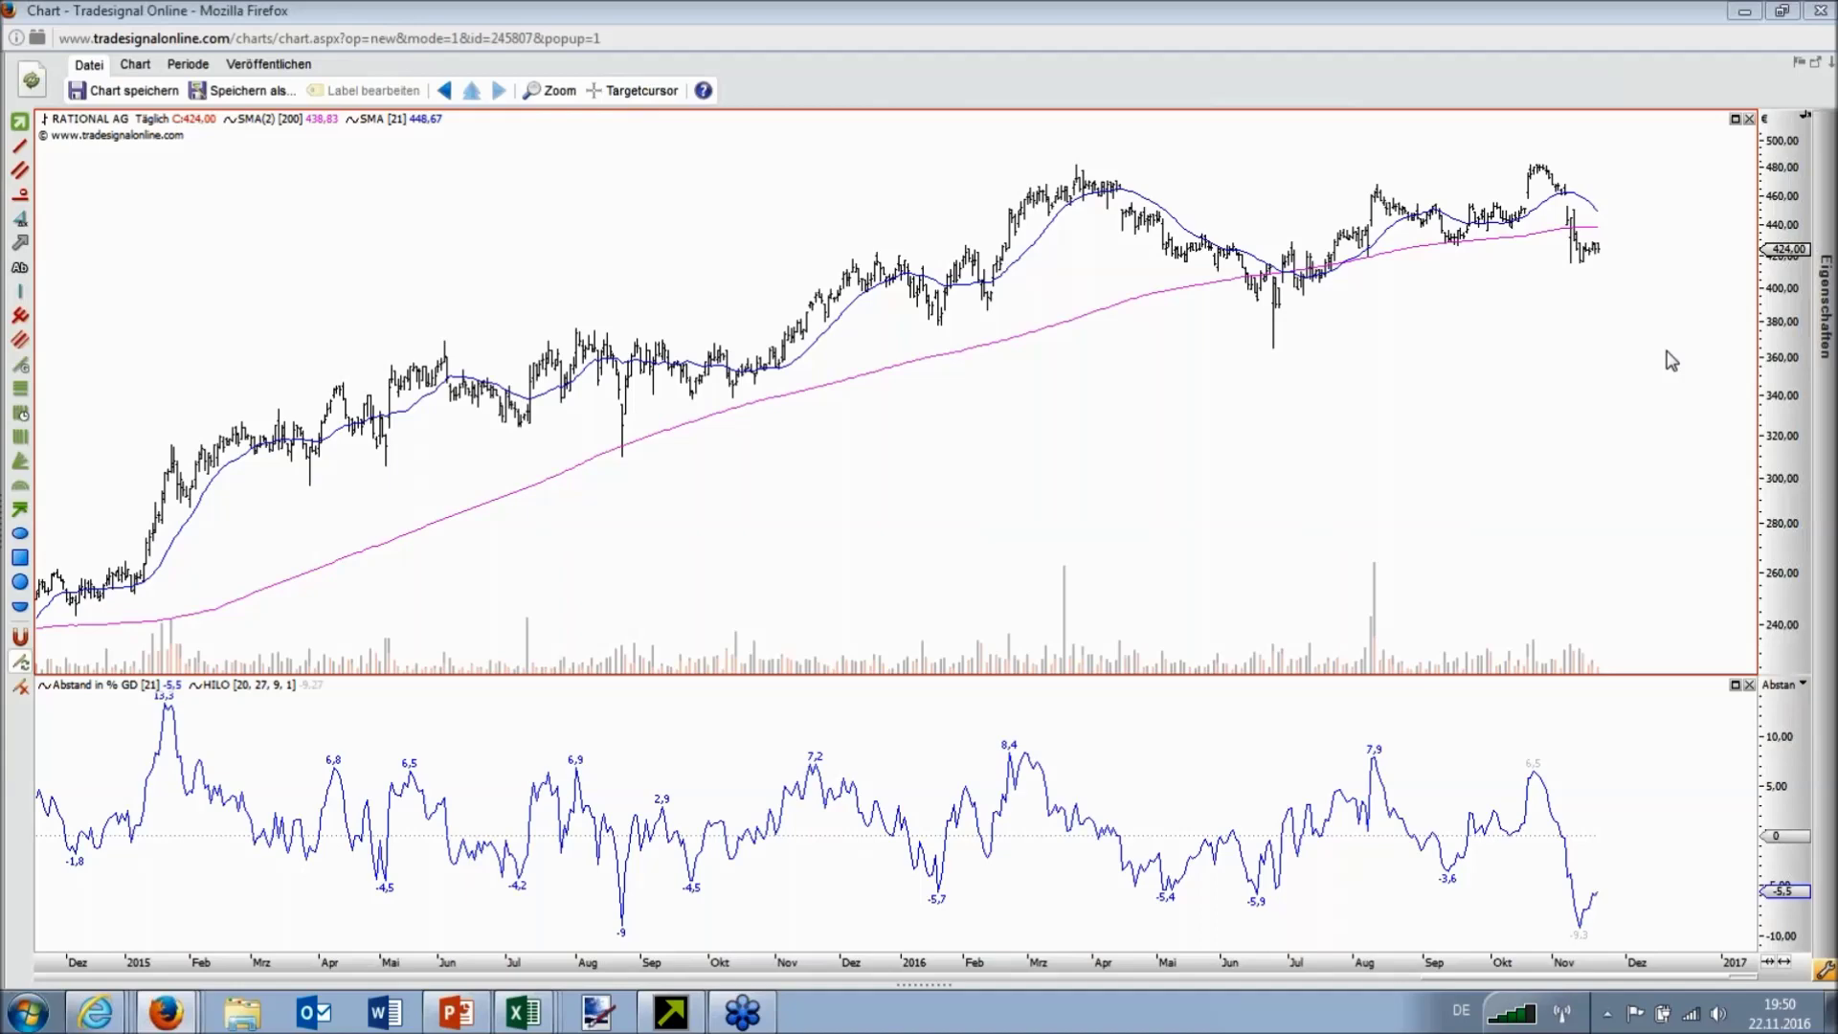
Step: Return to the Excel stock table and review the average performance and median for Rational
click(1739, 15)
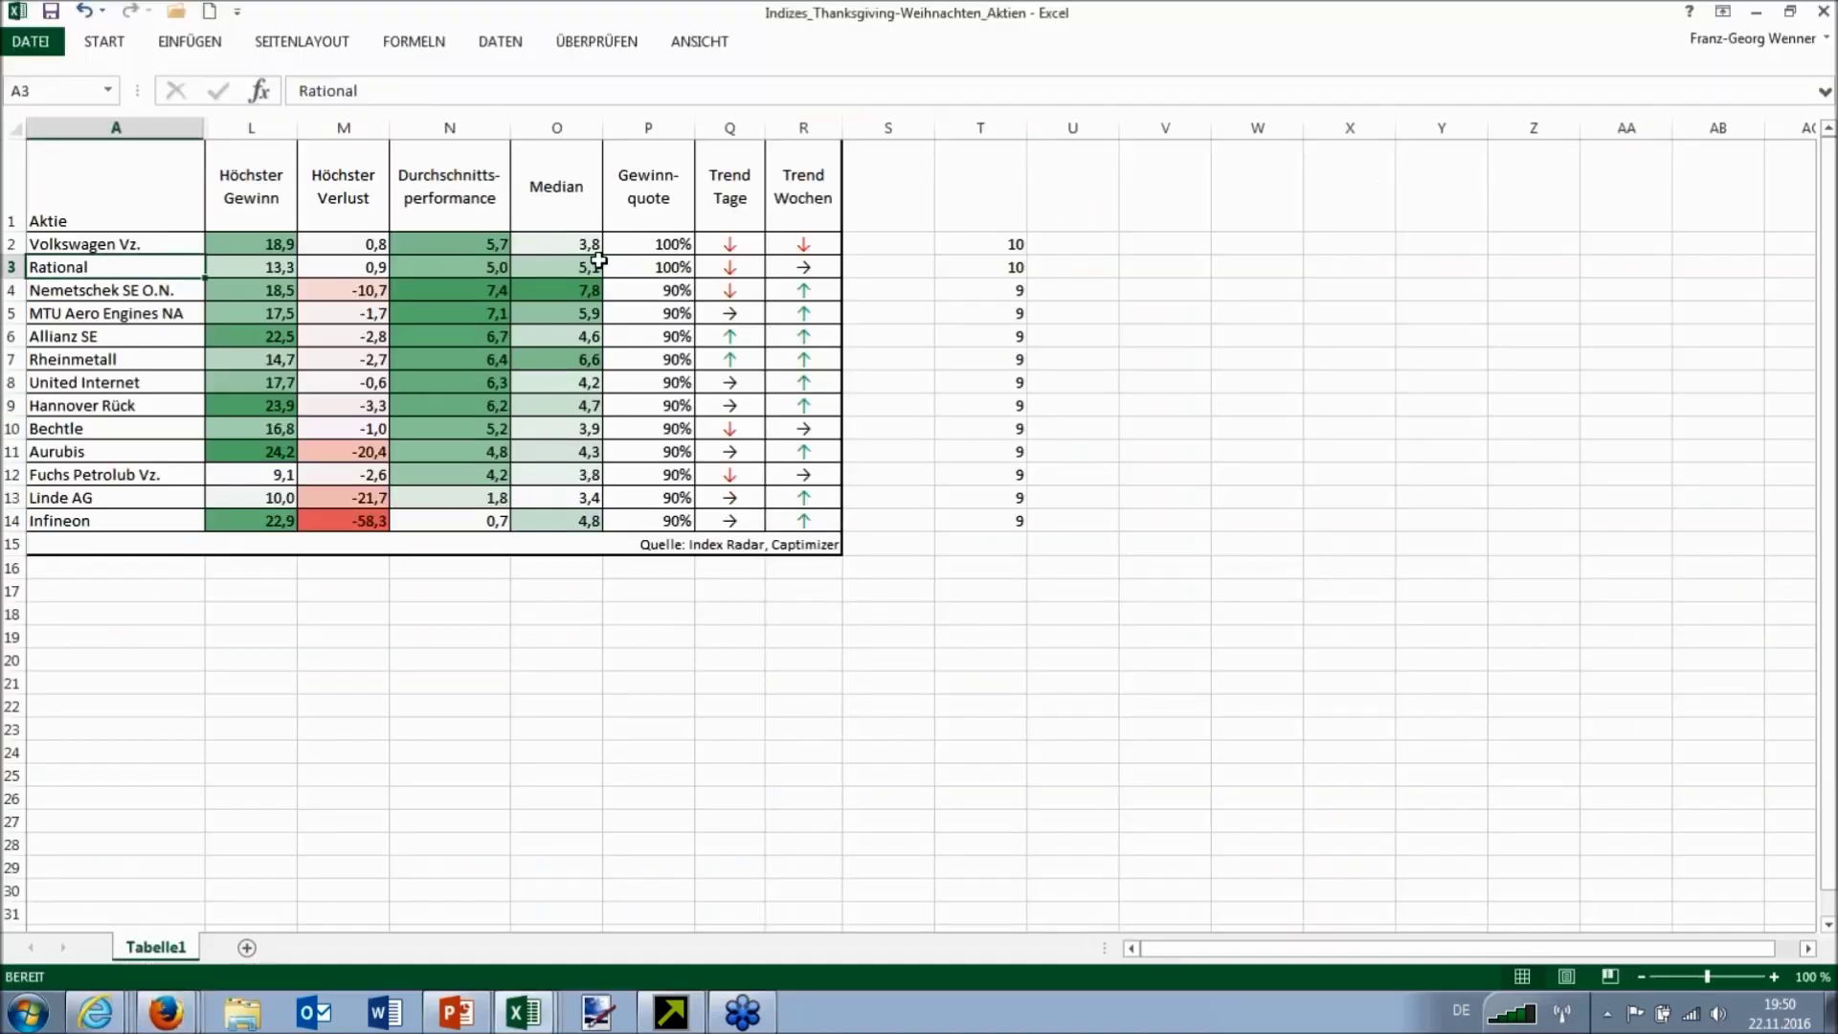
click(530, 271)
drag(476, 243, 510, 273)
click(493, 268)
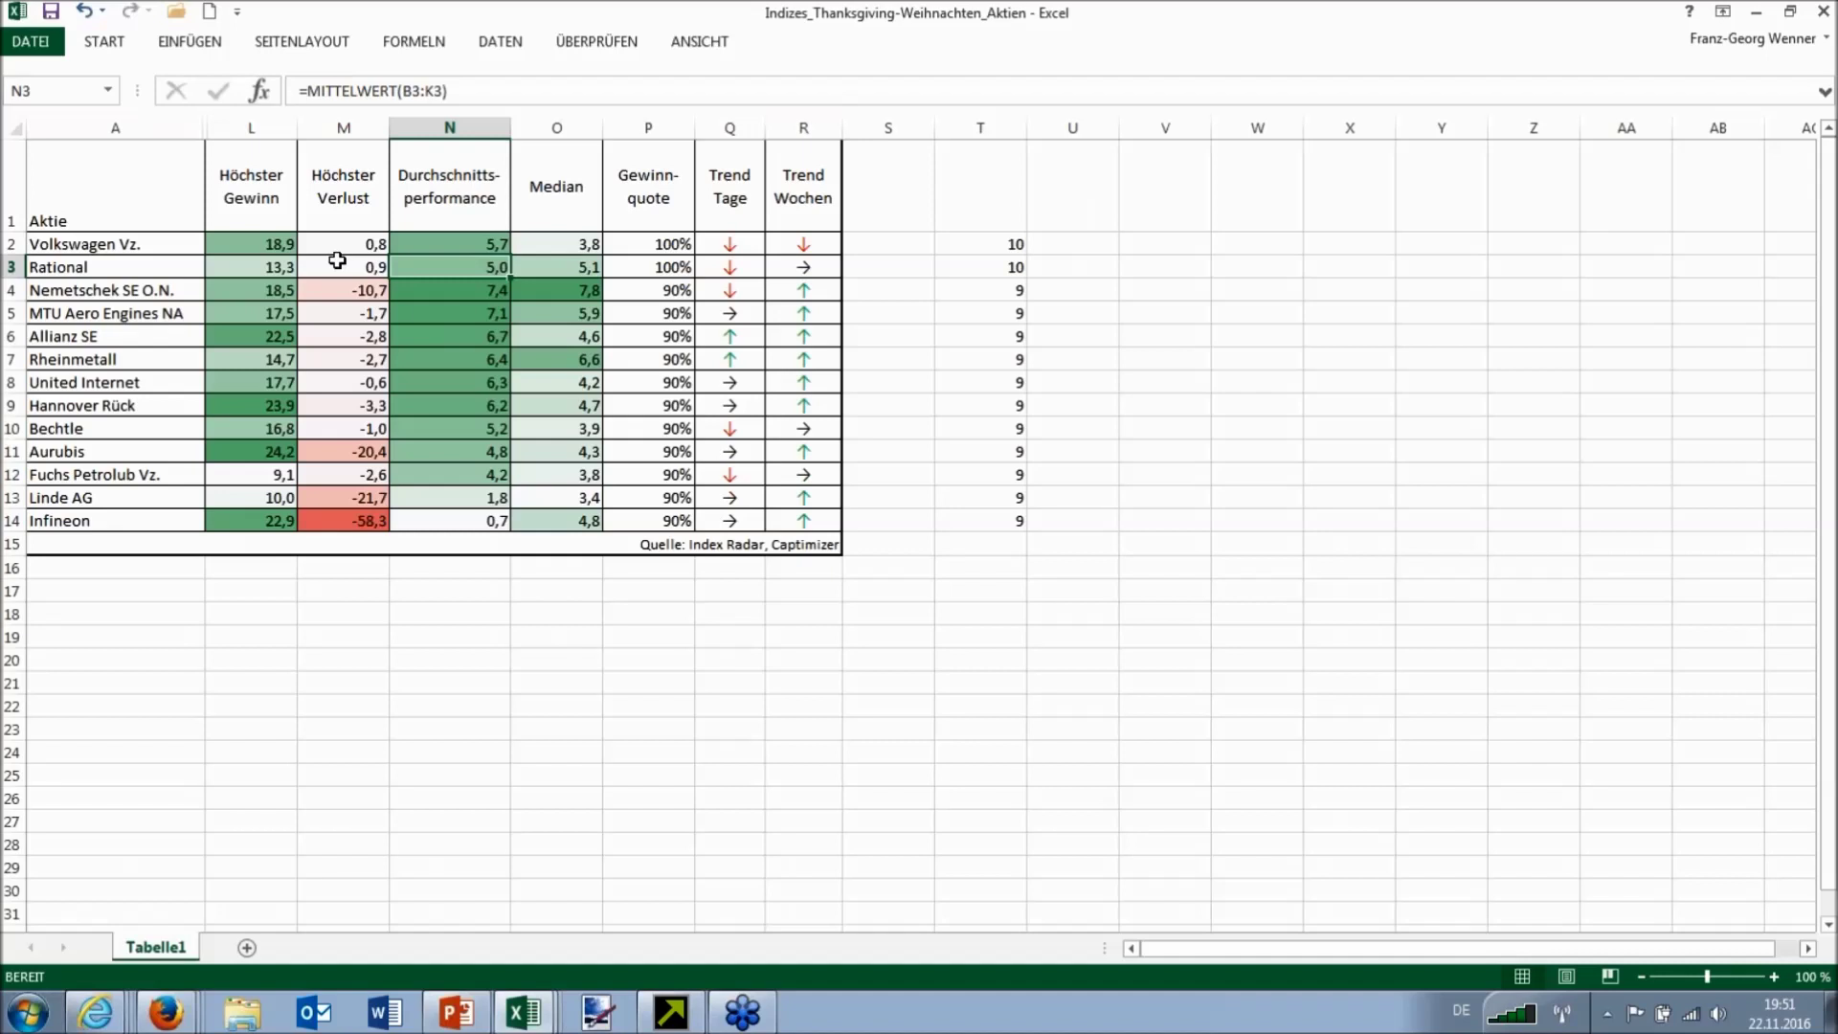
Step: Review the Allianz SE row for average performance, highest loss, highest gain, and the daily and weekly trends
click(452, 362)
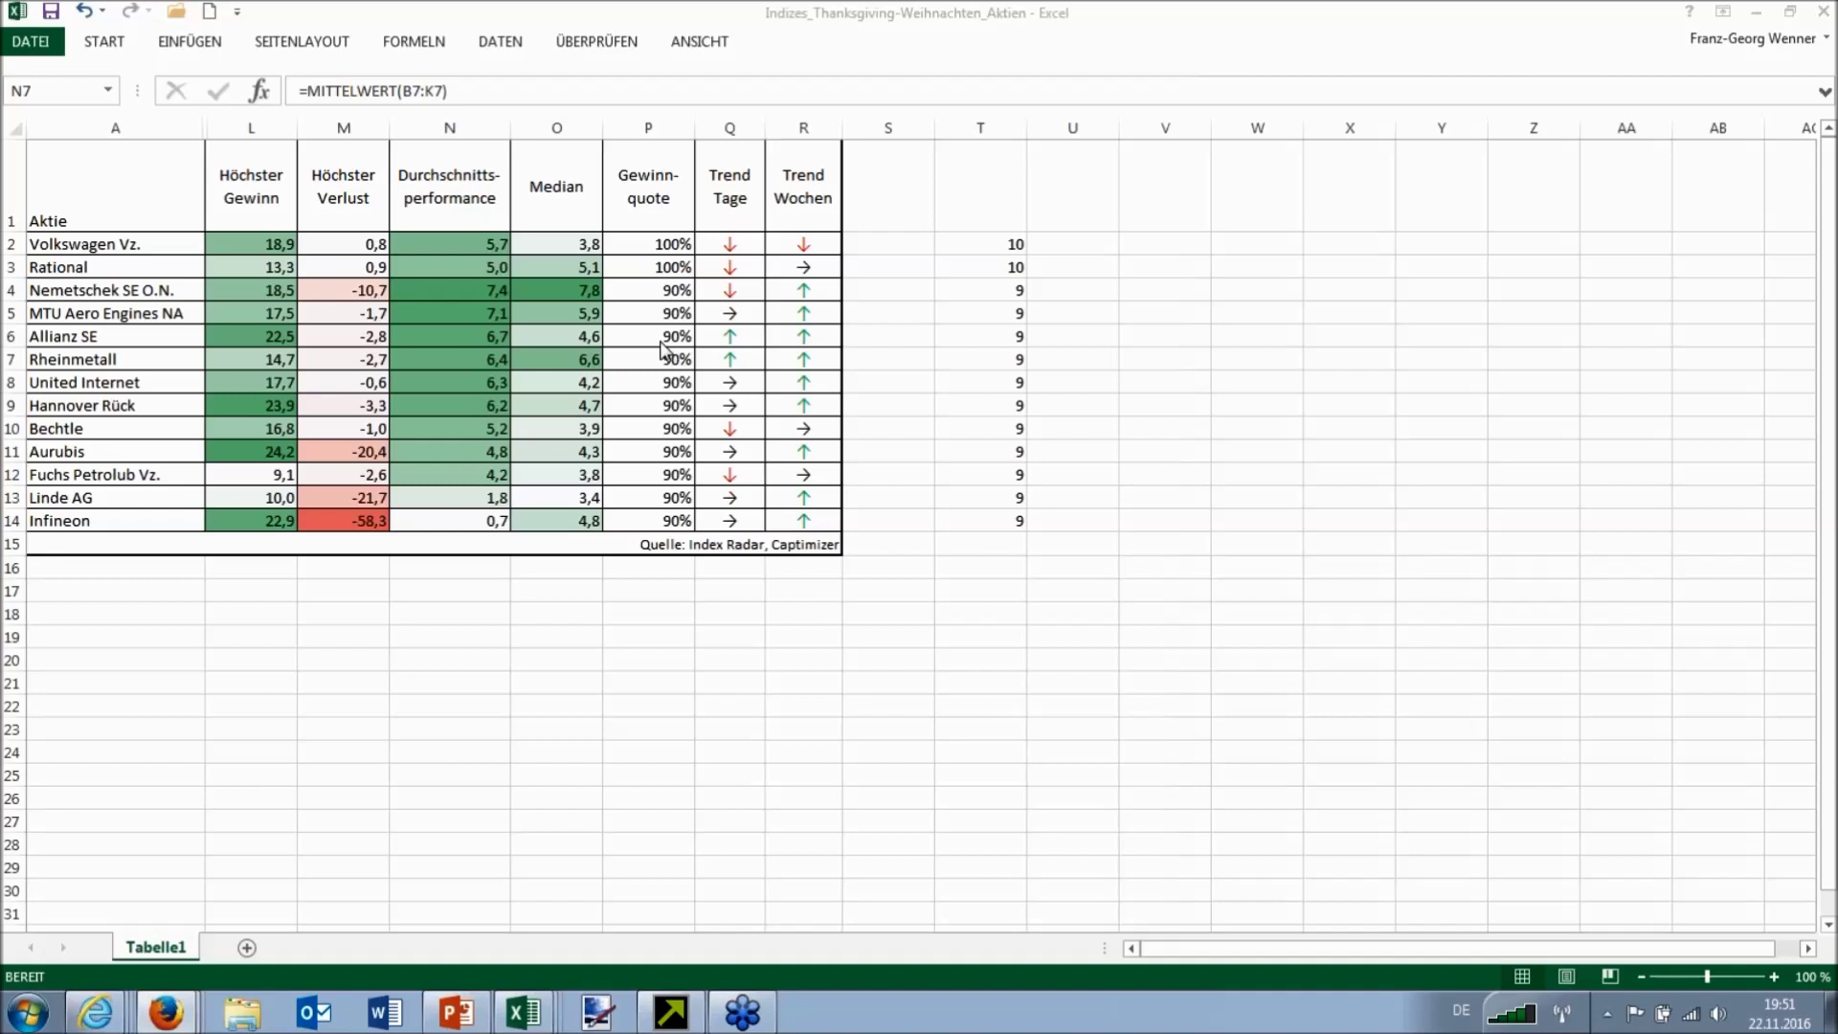
click(492, 352)
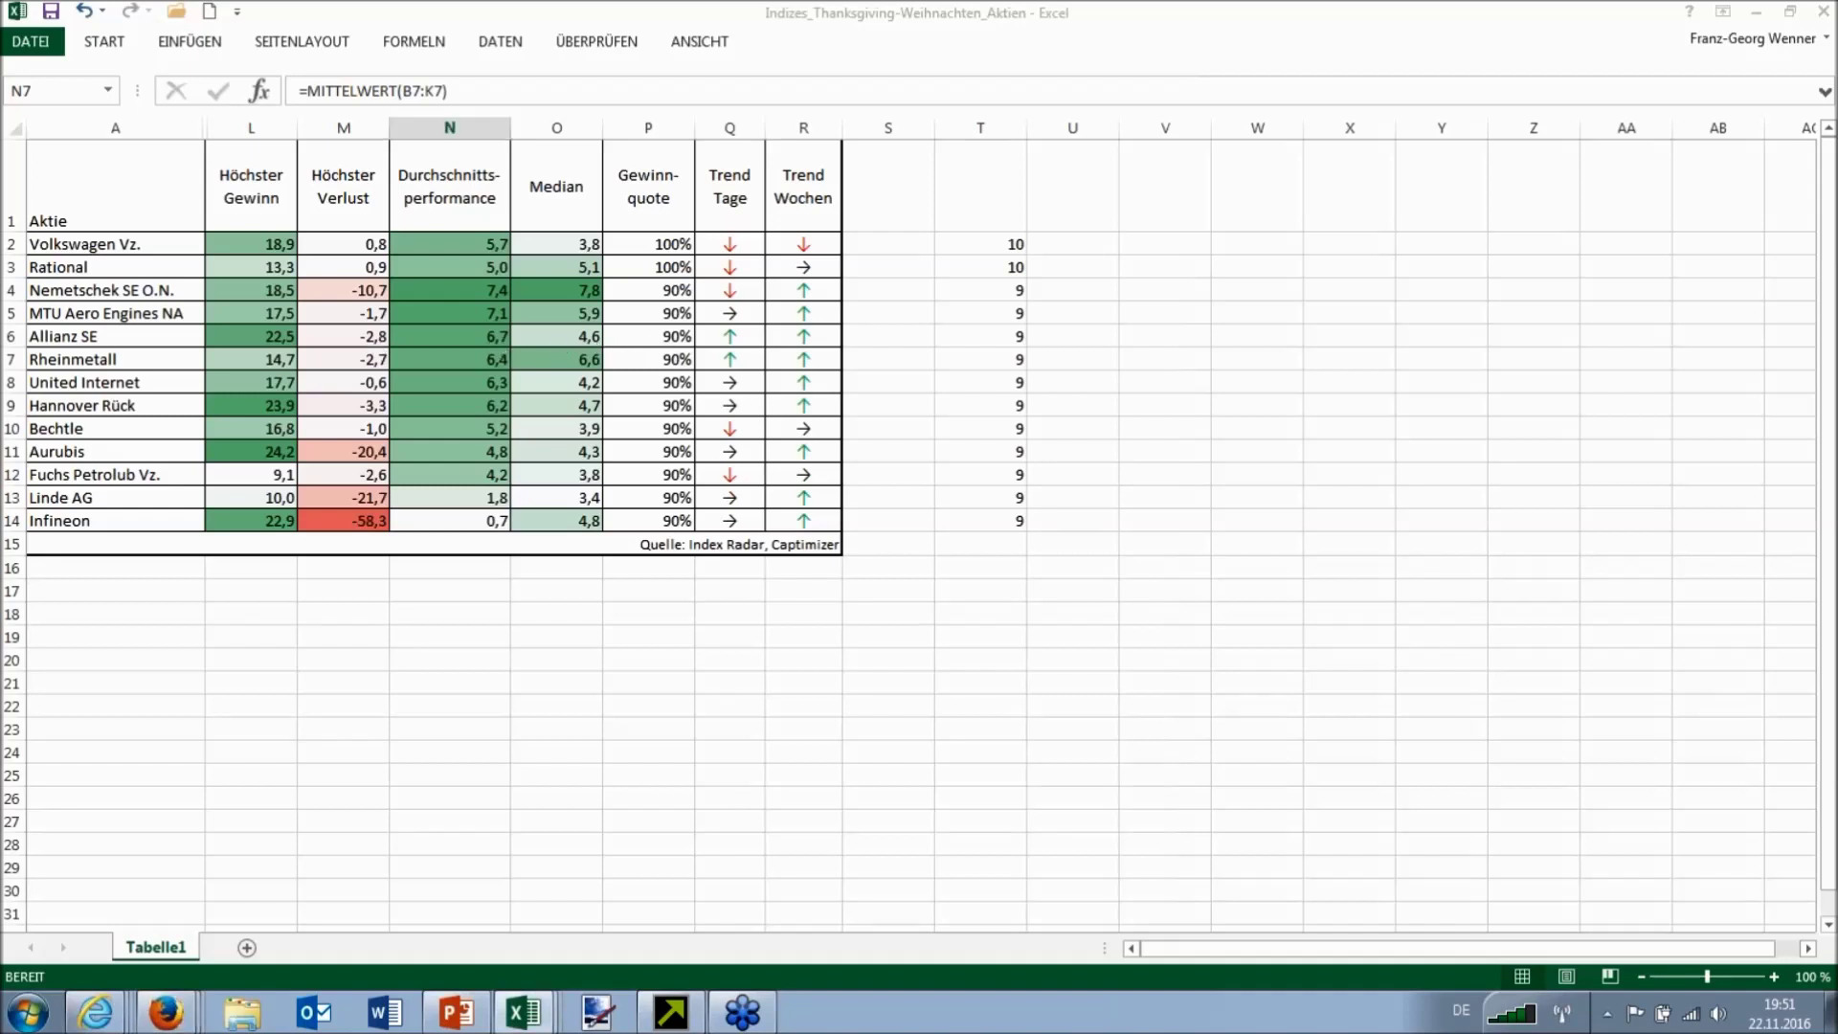
click(359, 338)
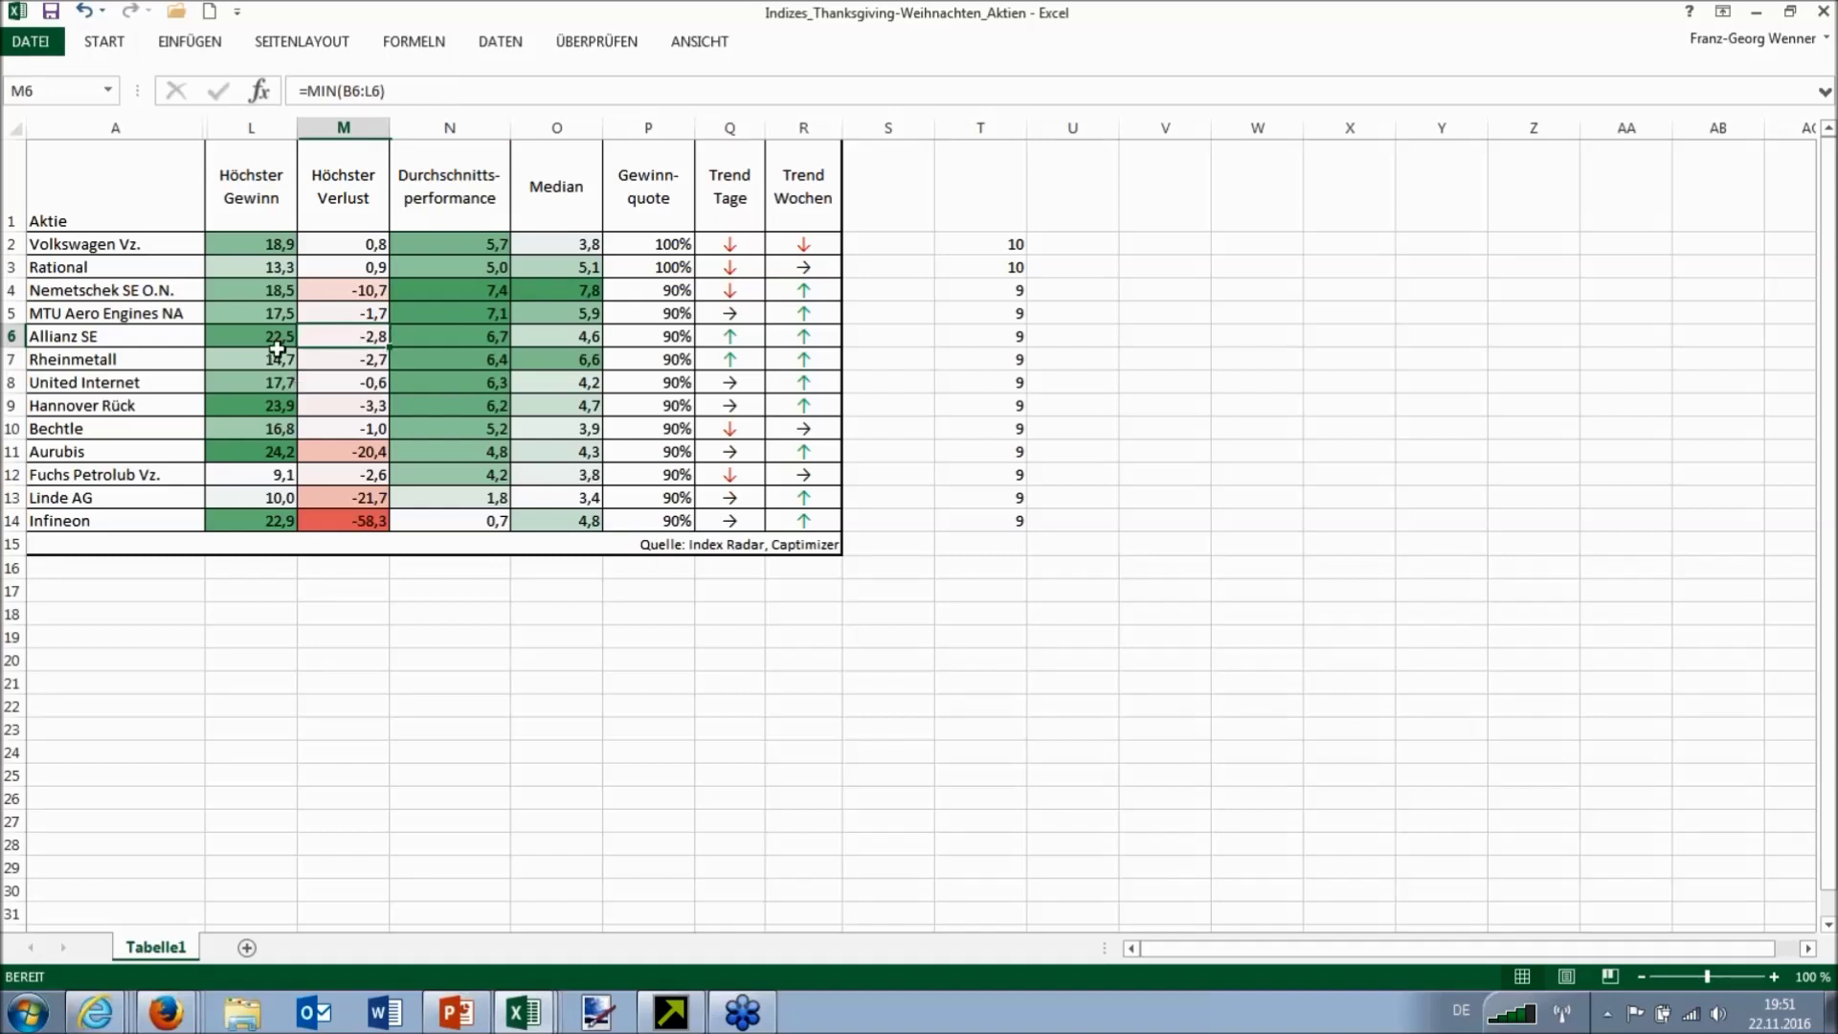
click(276, 352)
click(277, 339)
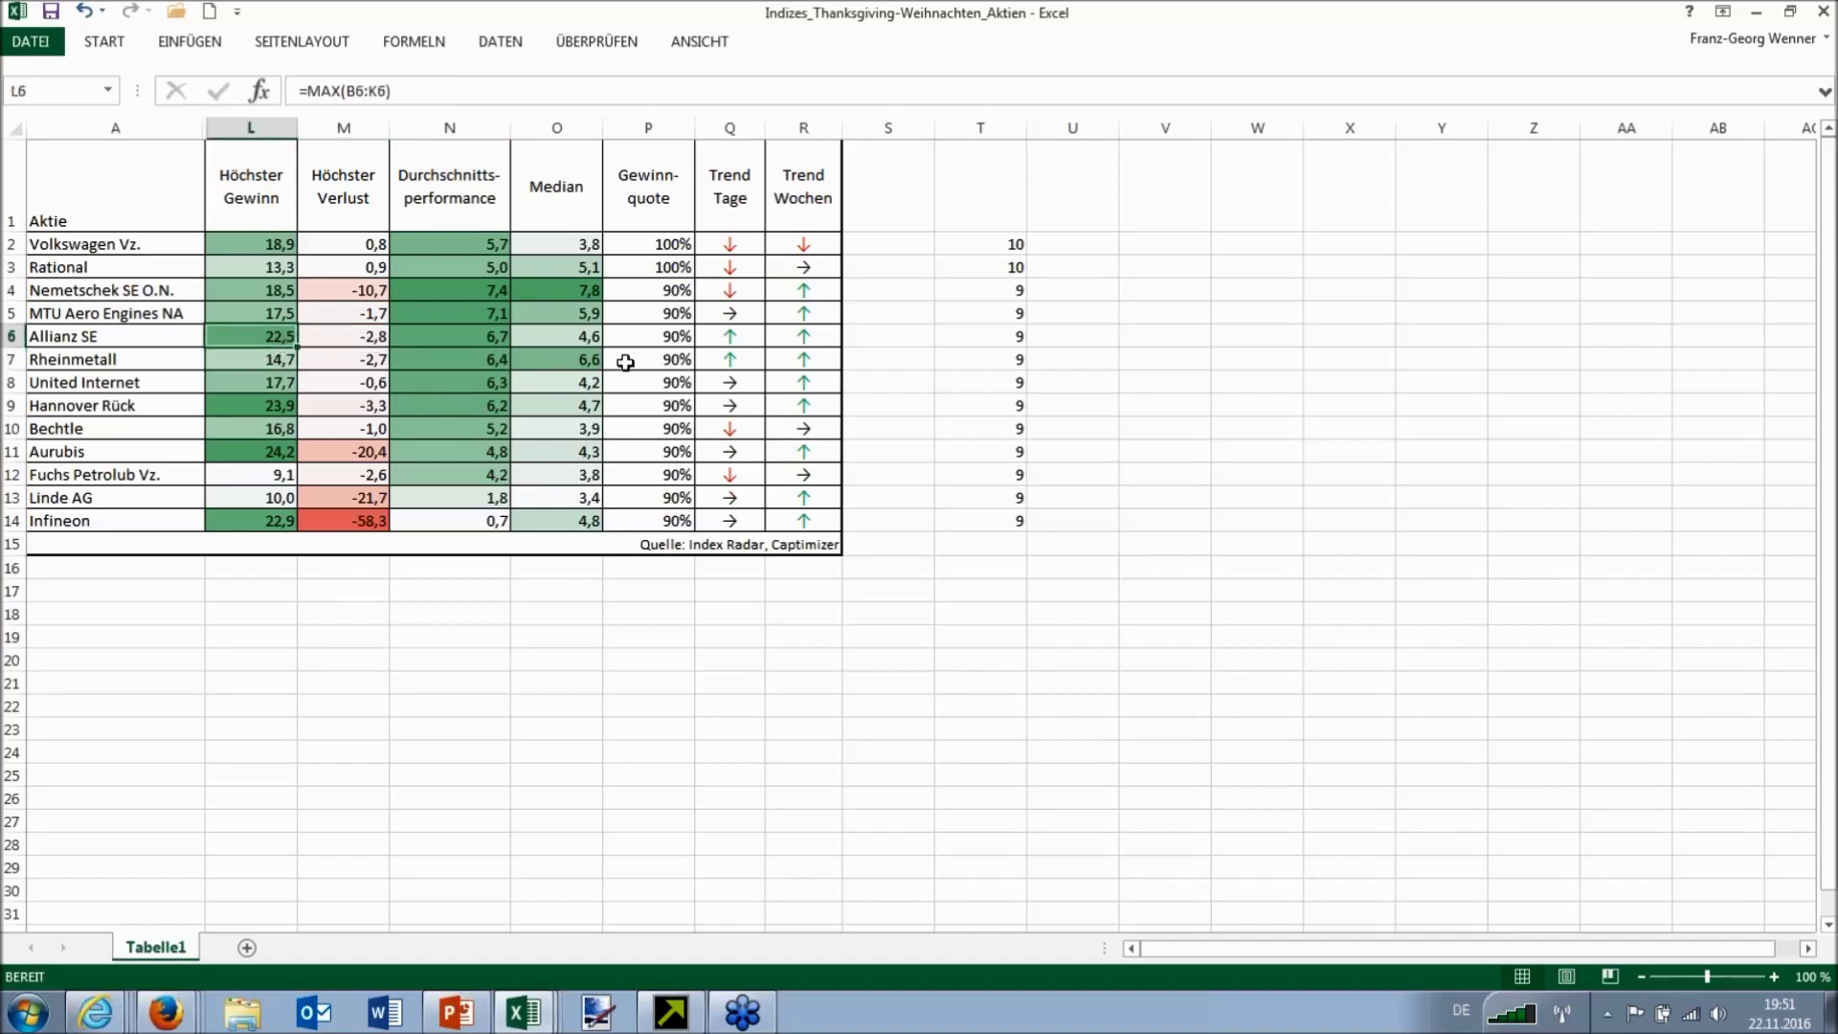
click(728, 341)
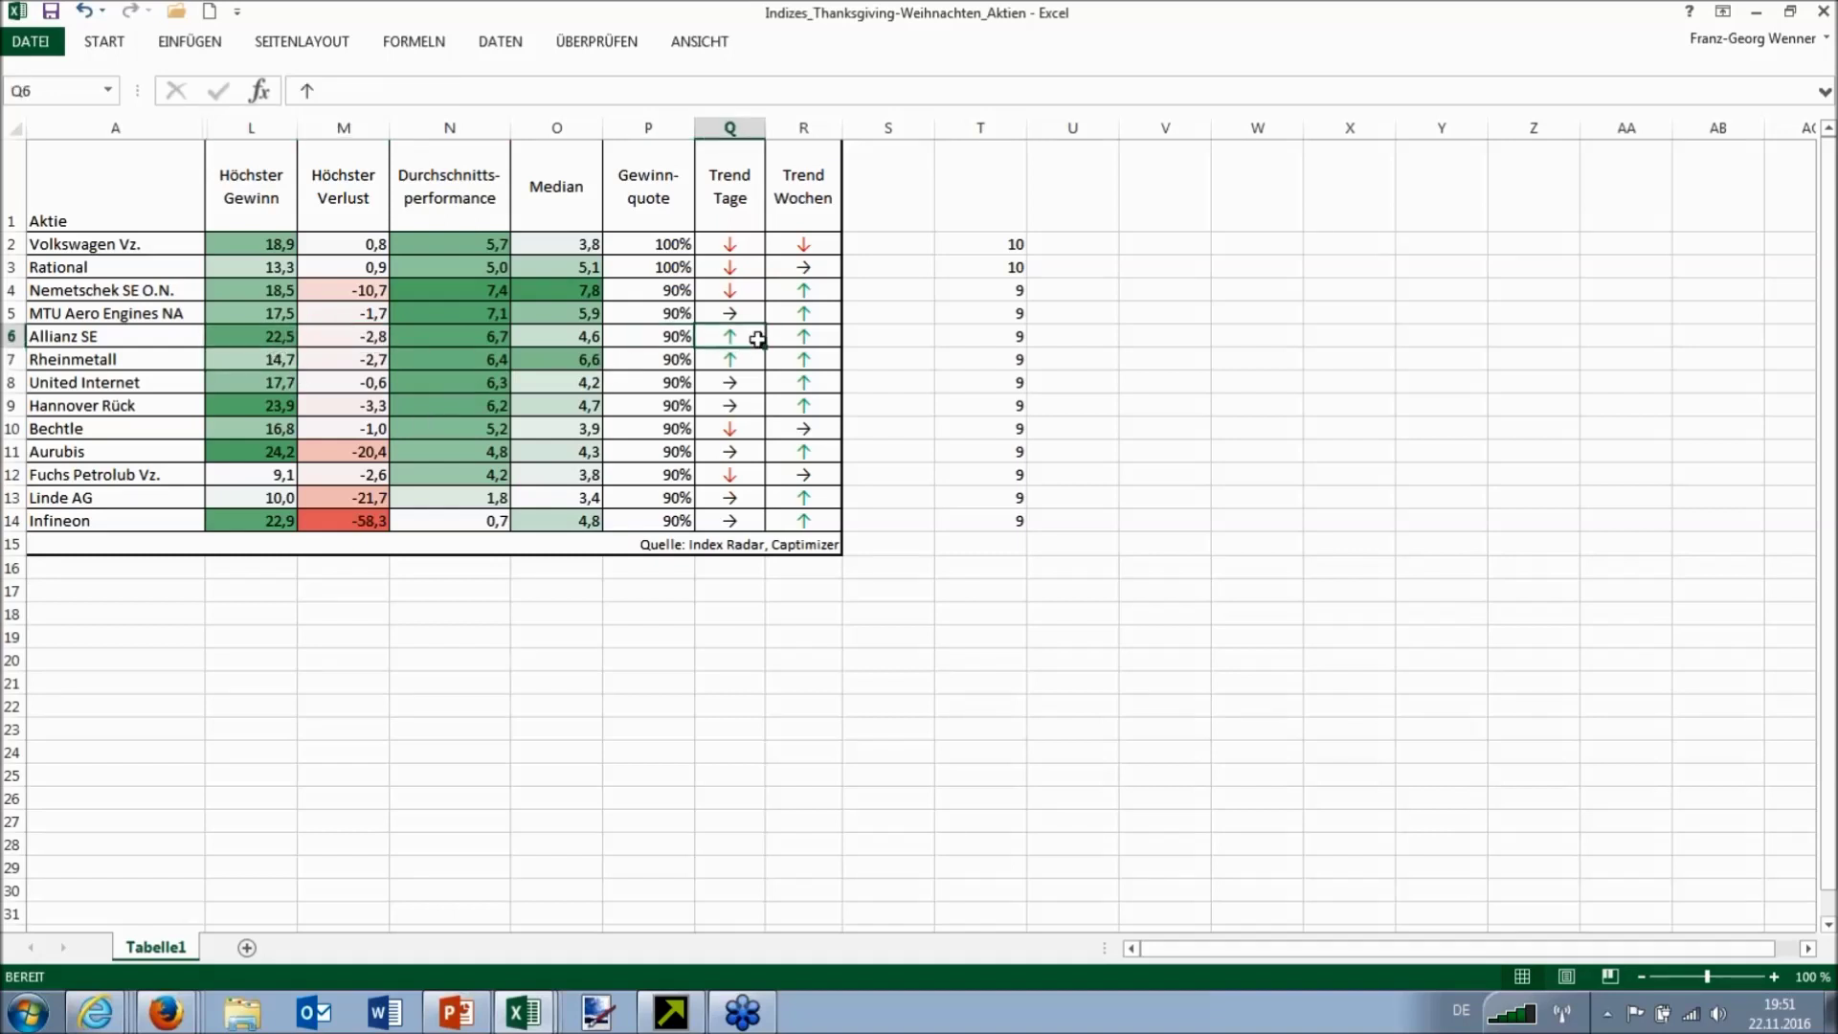
click(771, 337)
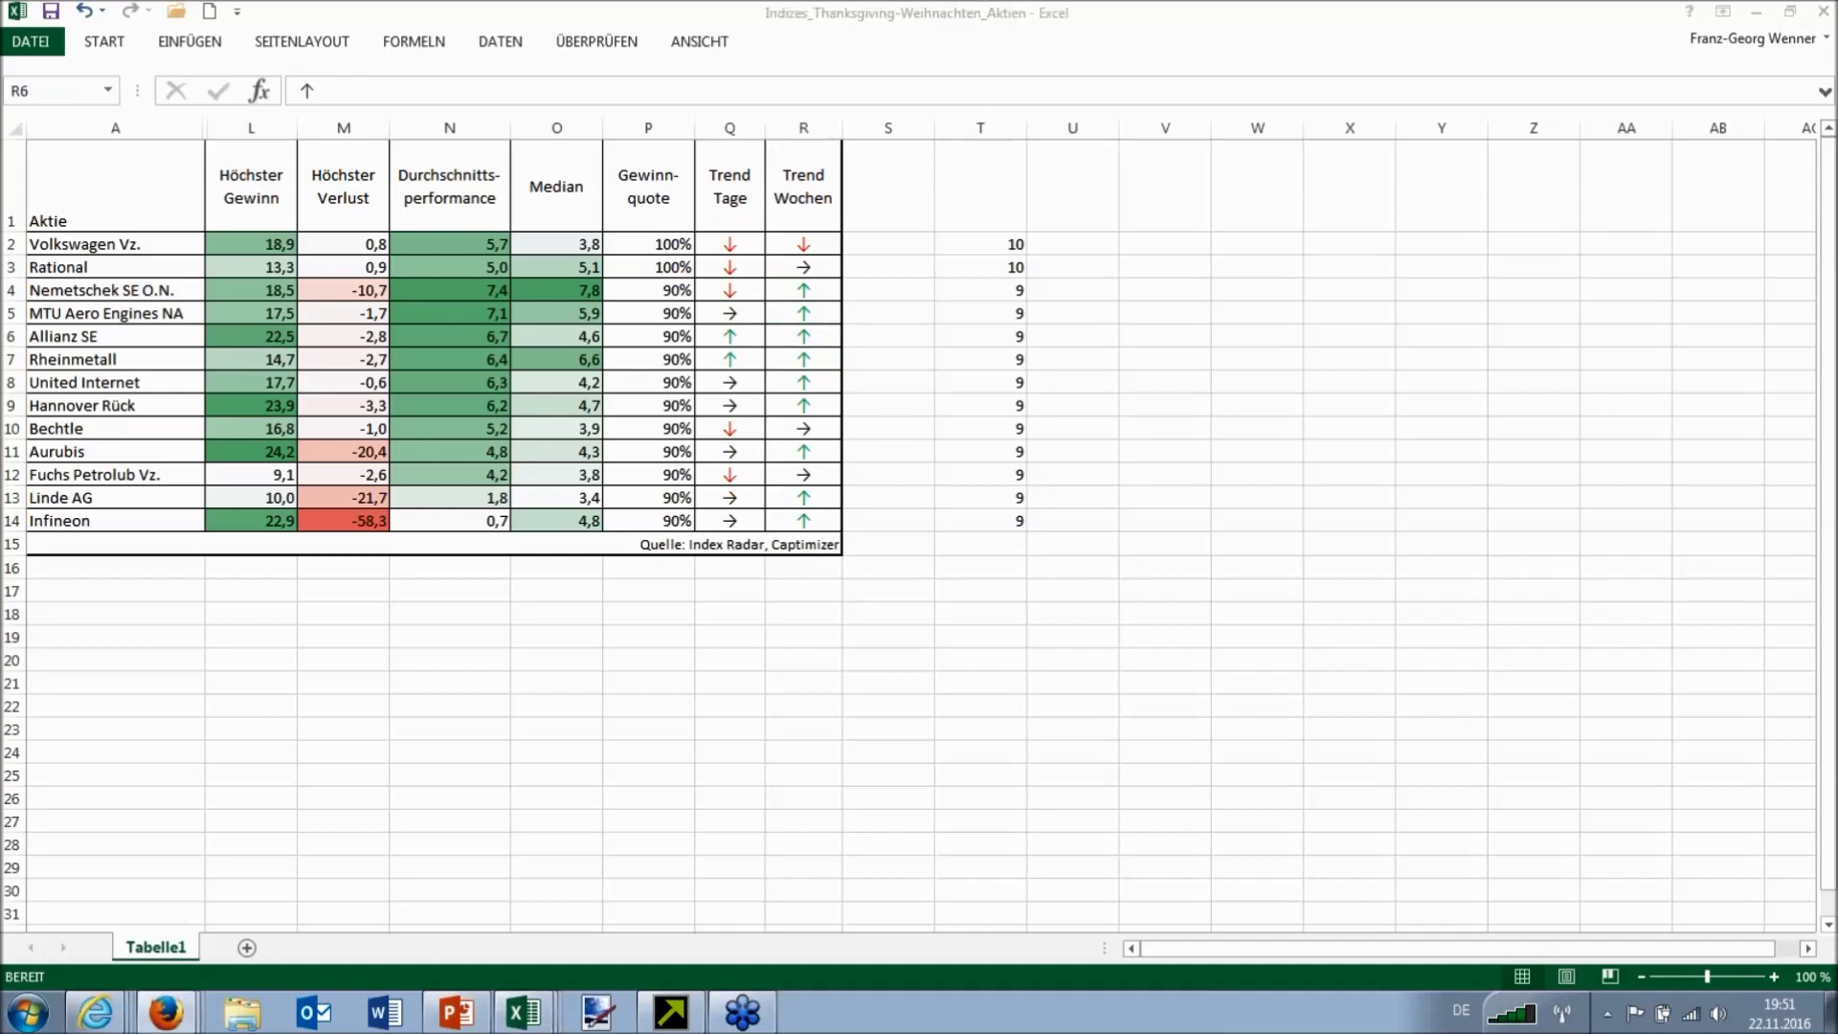
Step: Bring up the Allianz chart maximized and inspect the latest prices below the 155.93 line with the crosshair
drag(950, 0, 1075, 102)
double_click(1075, 103)
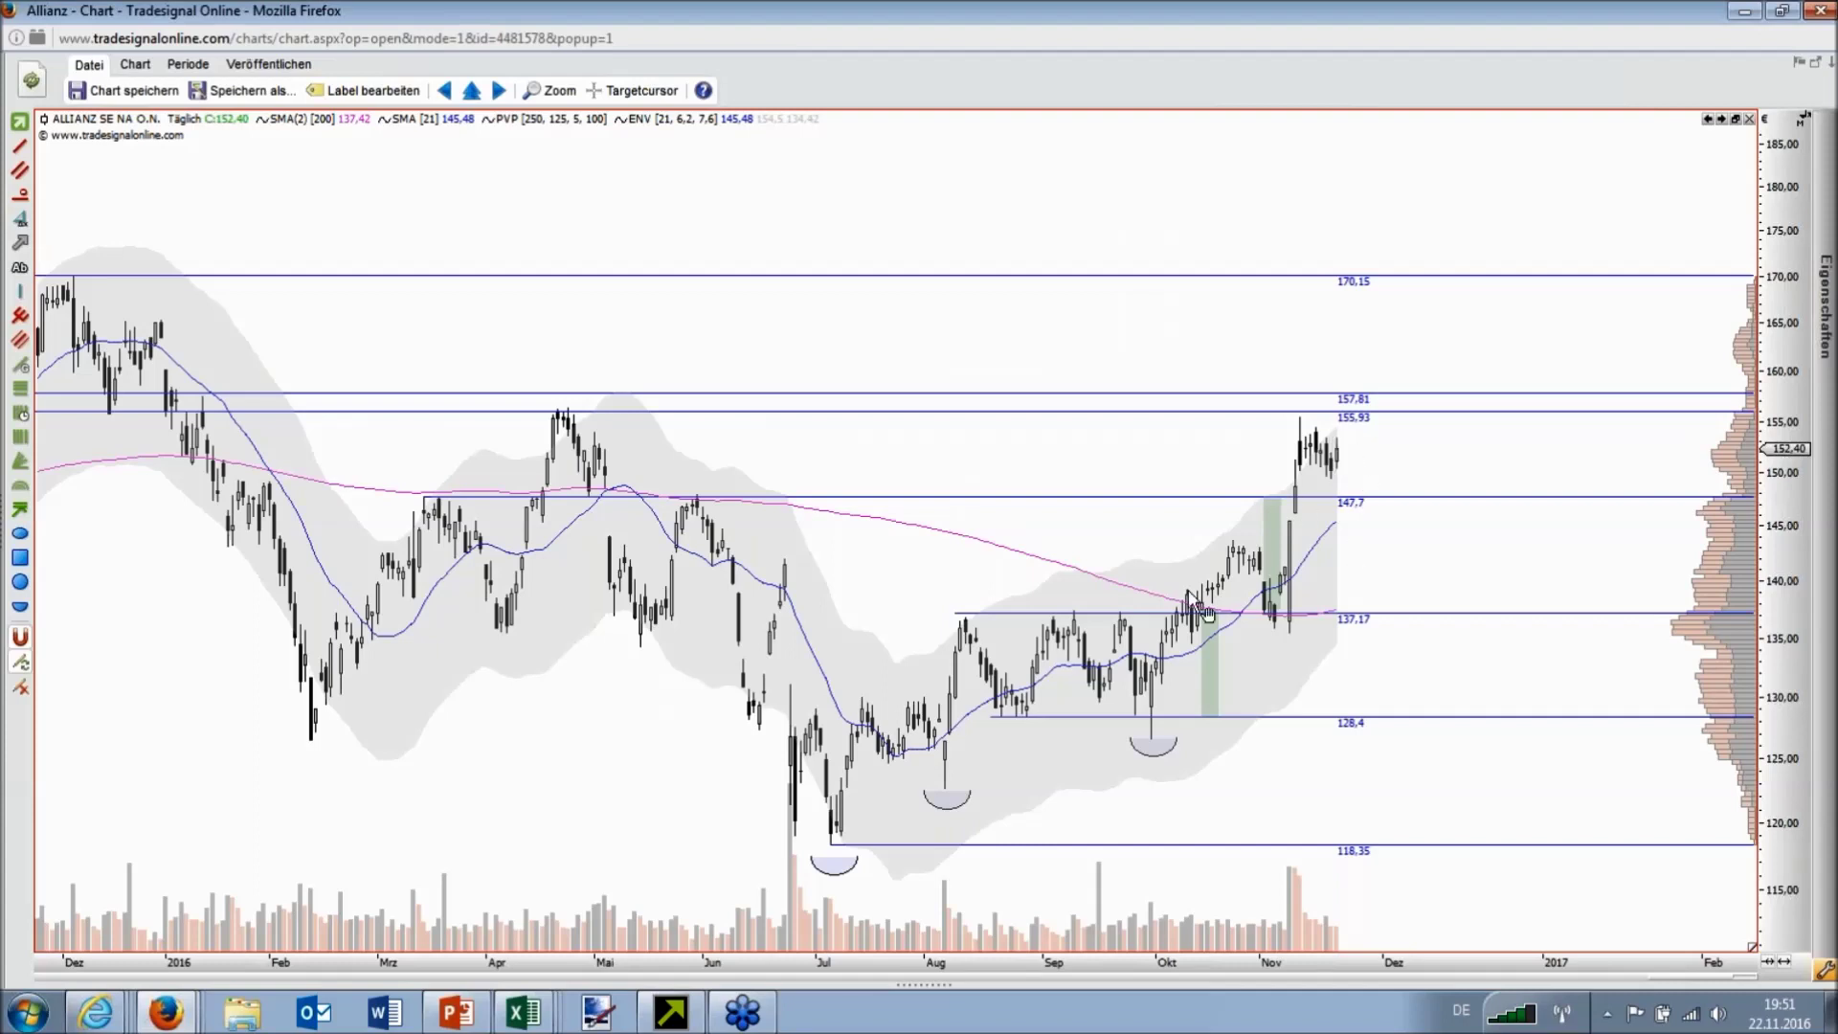
middle_click(1350, 436)
drag(1369, 417, 1380, 402)
Step: Delete the two green shaded rectangles at October and November on the Allianz chart
click(1276, 539)
key(Delete)
click(1210, 680)
key(Delete)
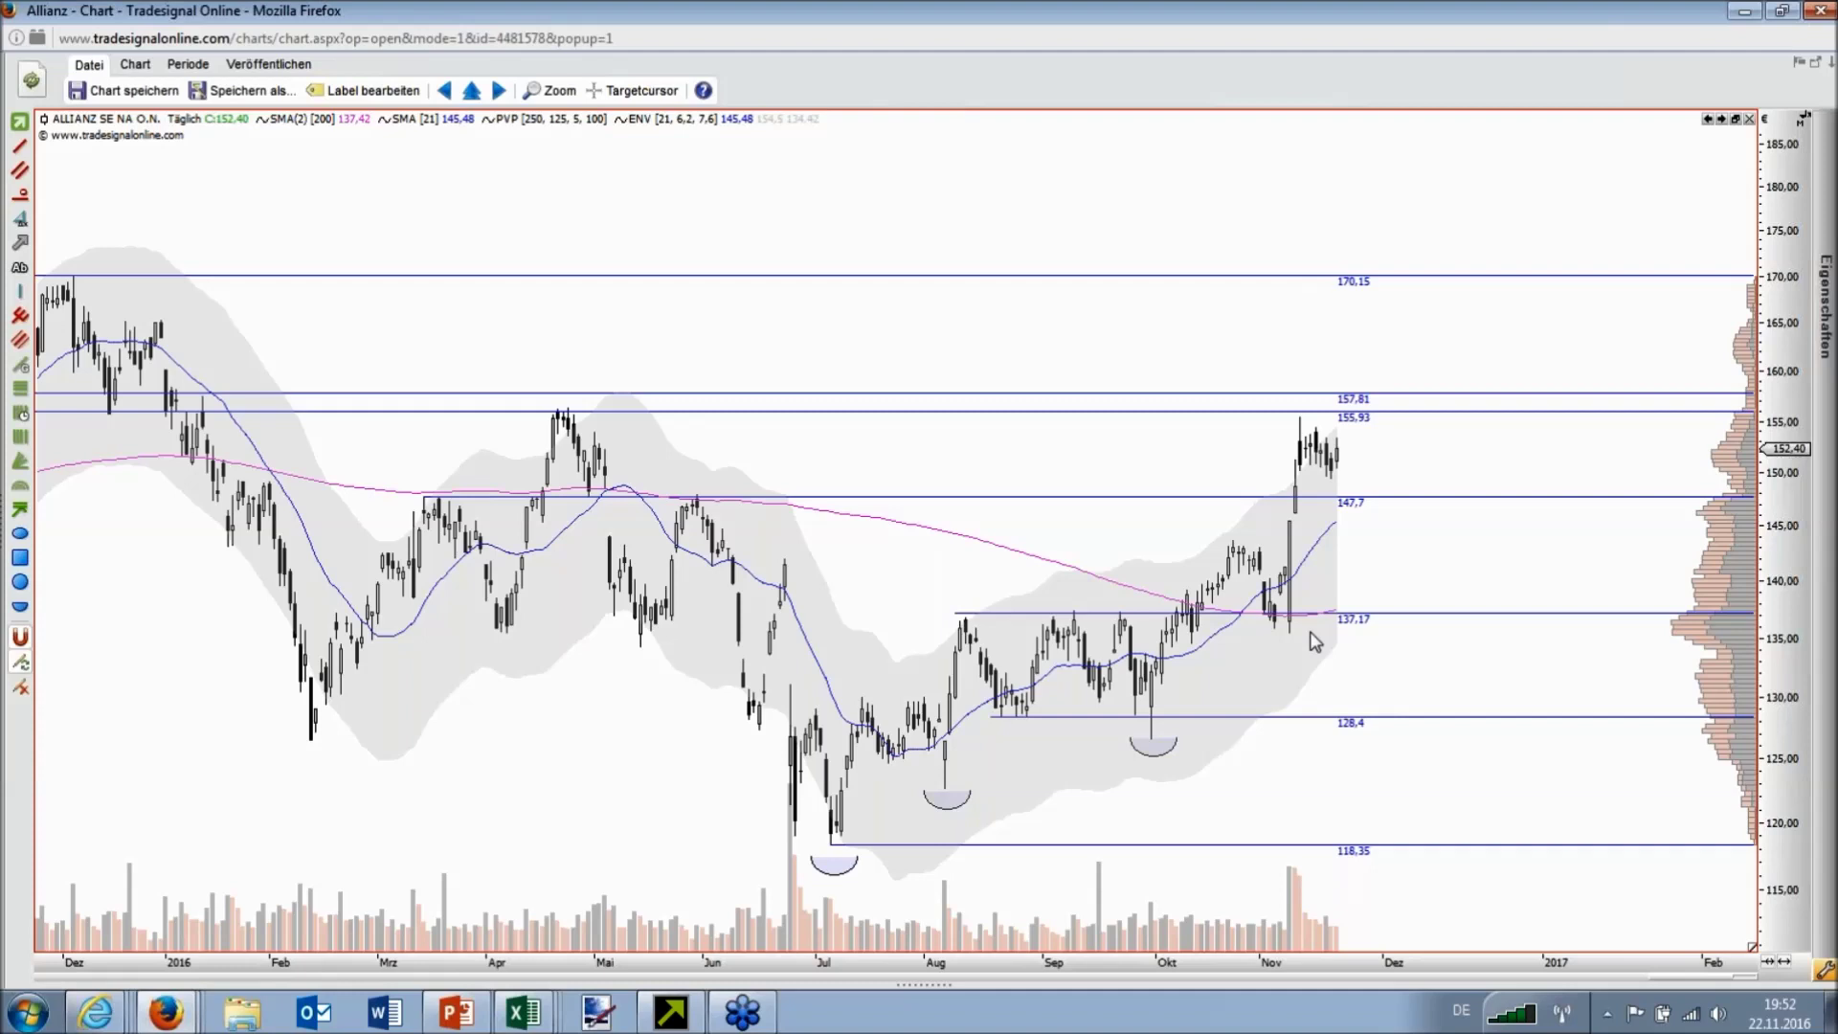
Step: Extend the Allianz history back to August 2015 and inspect the 170.15 resistance and 147.7 support zones with the crosshair
drag(999, 962, 1209, 963)
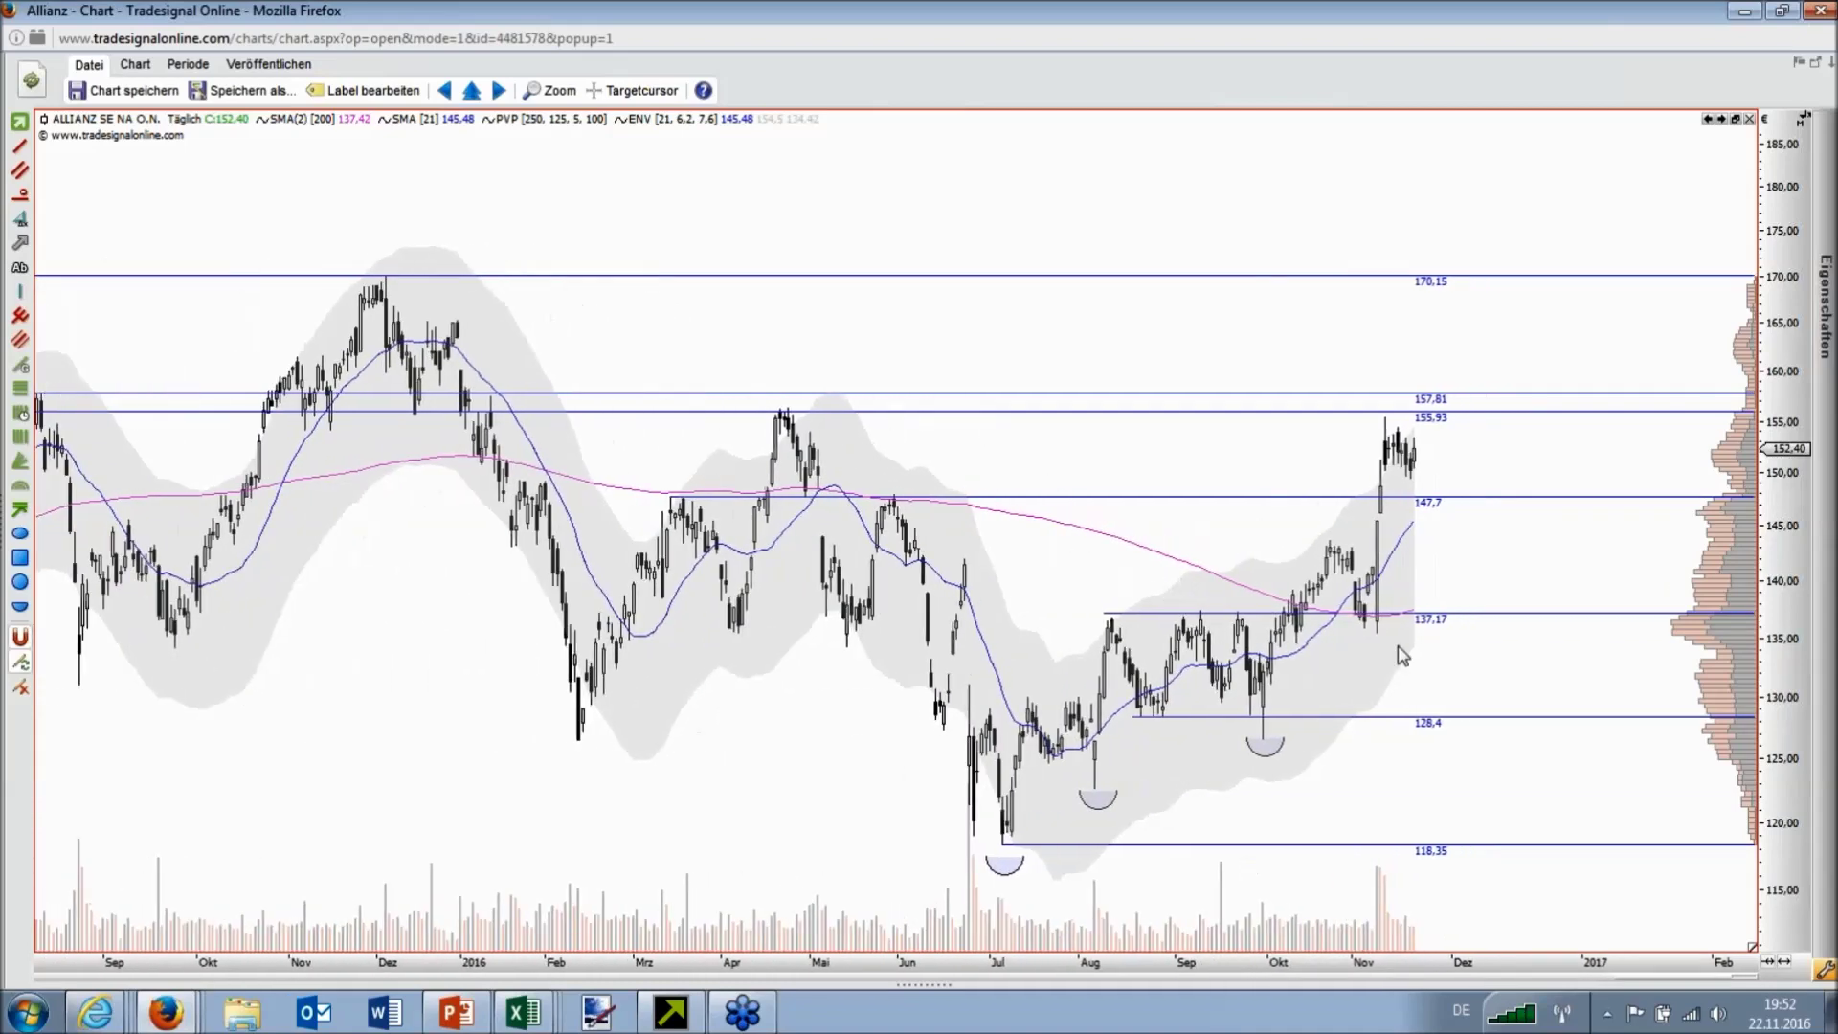
drag(1443, 471, 1447, 454)
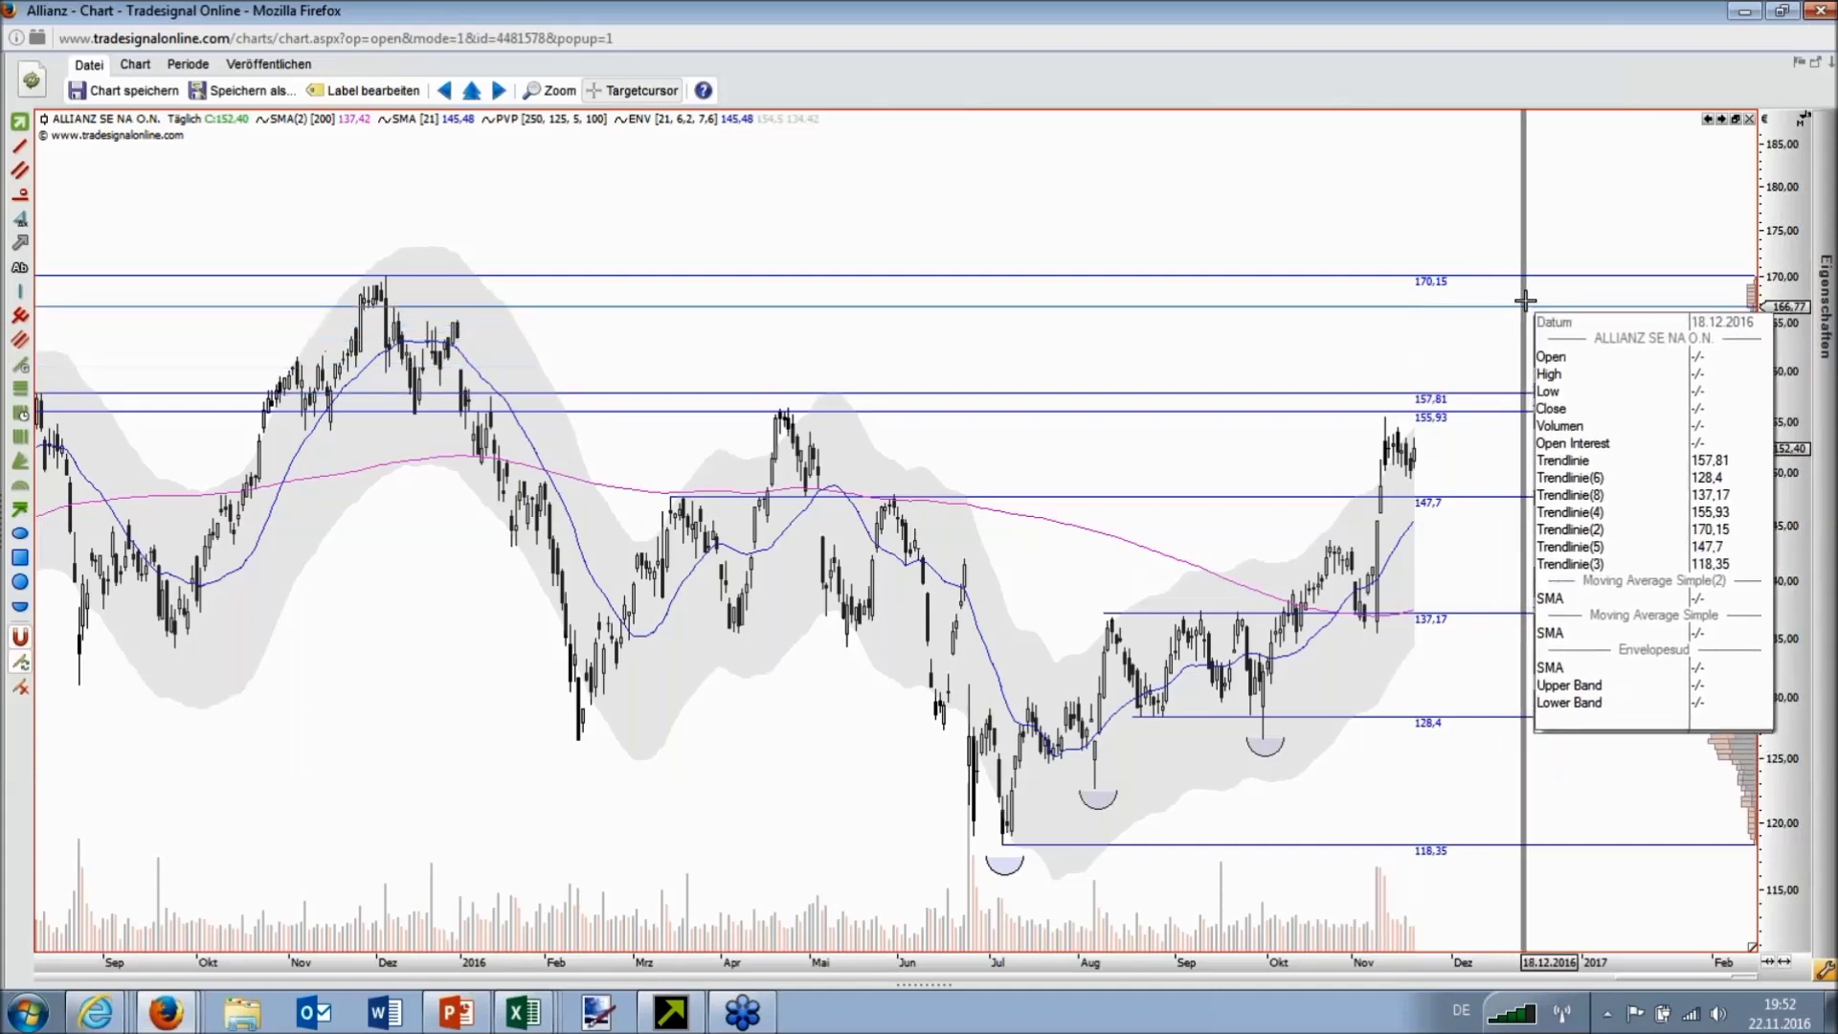
key(Escape)
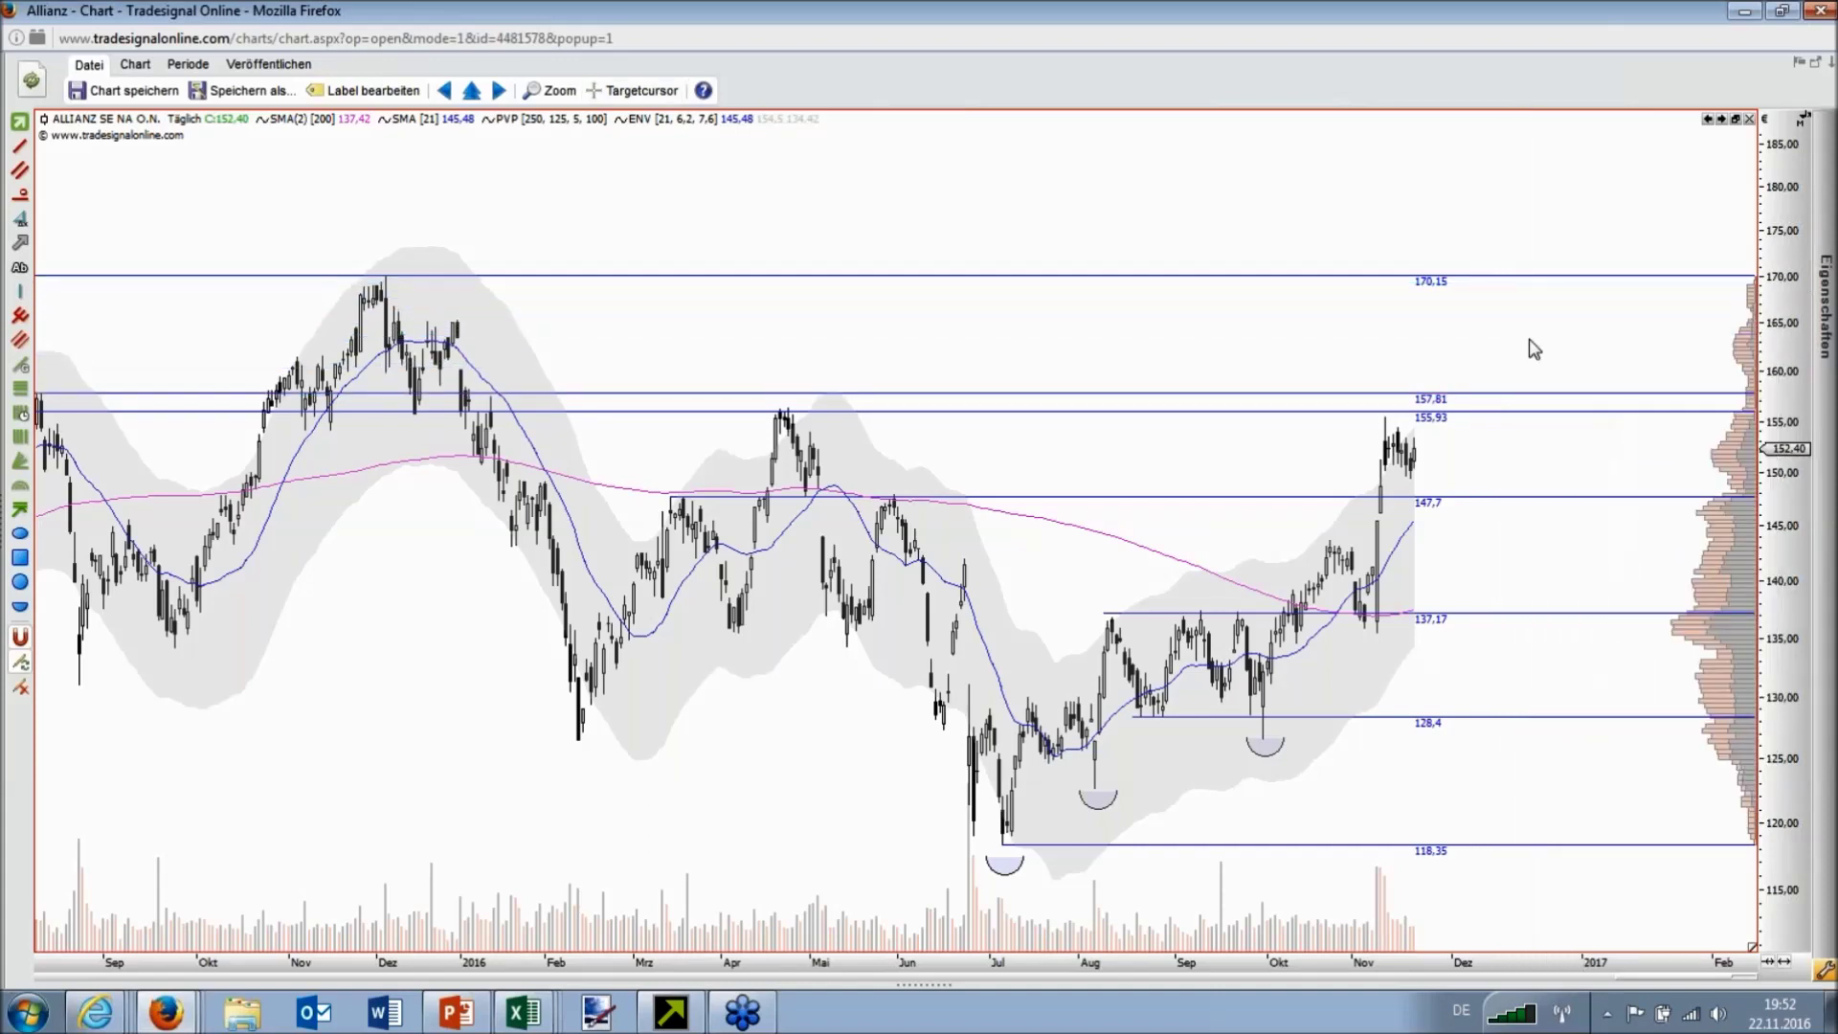
click(1551, 525)
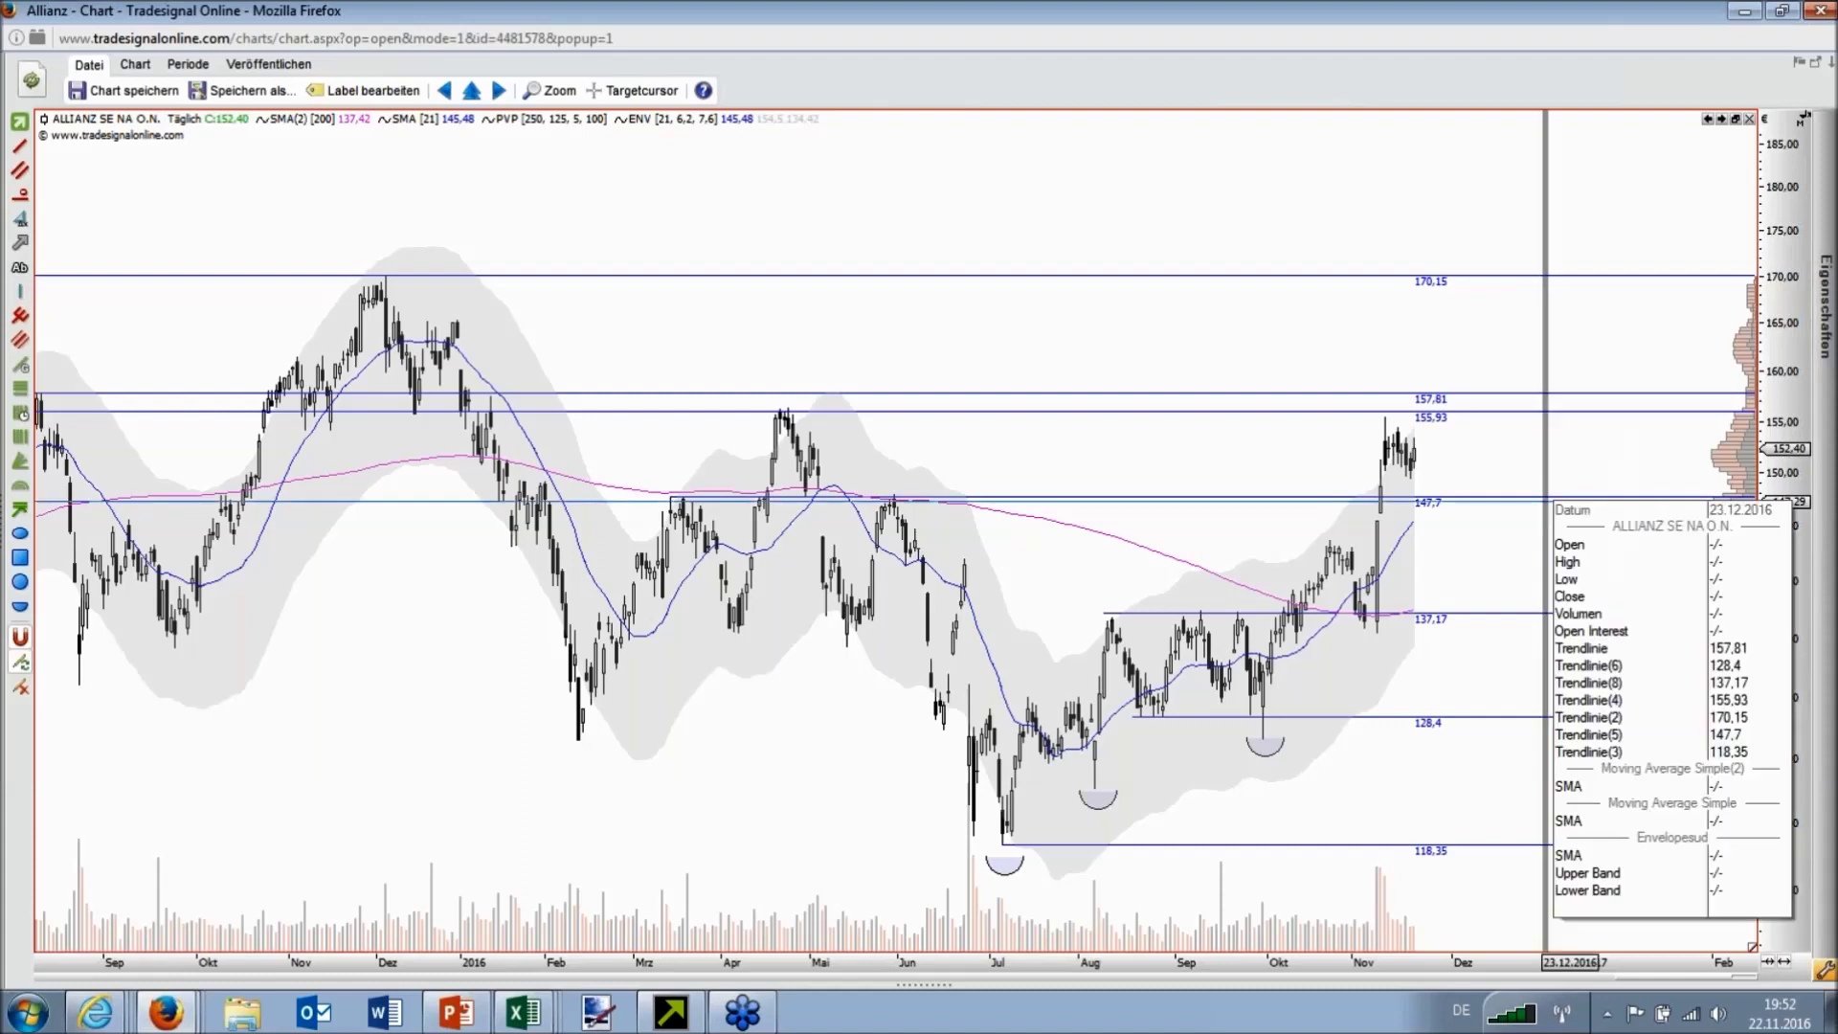
click(1554, 517)
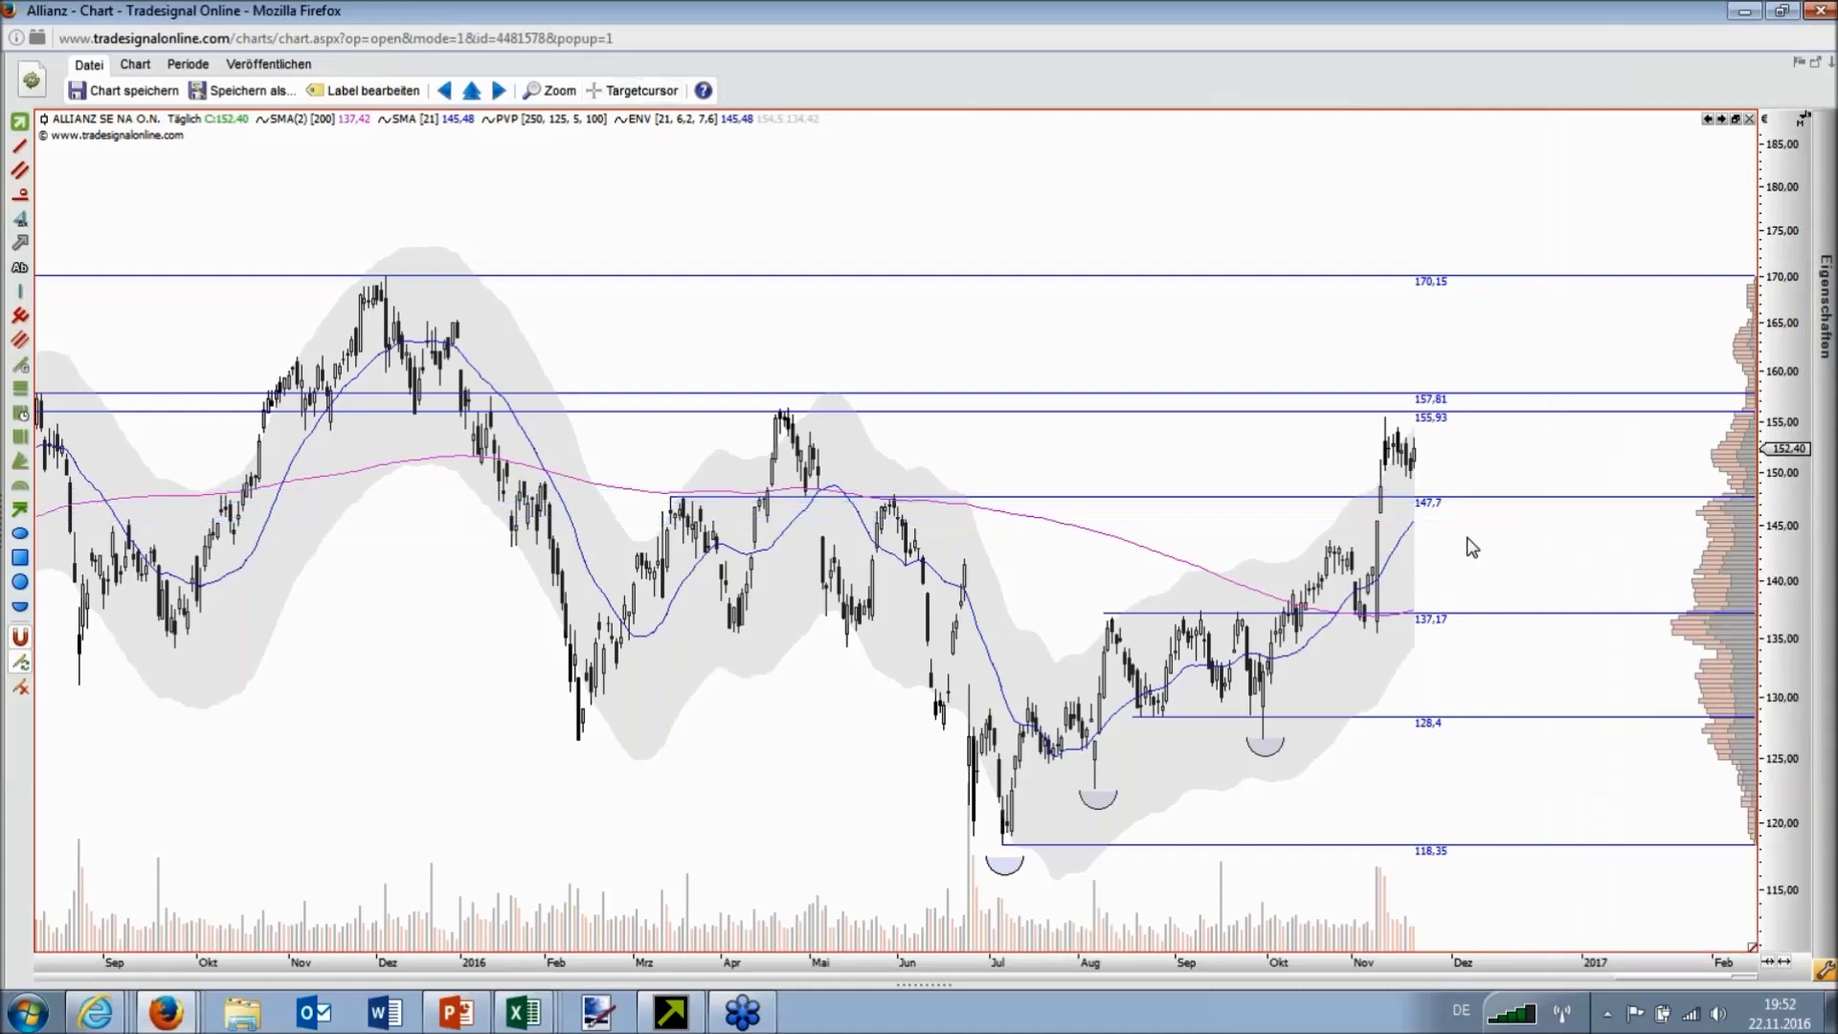
click(1502, 518)
click(1502, 518)
Step: Minimize the Allianz chart to return to the Excel stock table and move the selection outside the data
click(1745, 12)
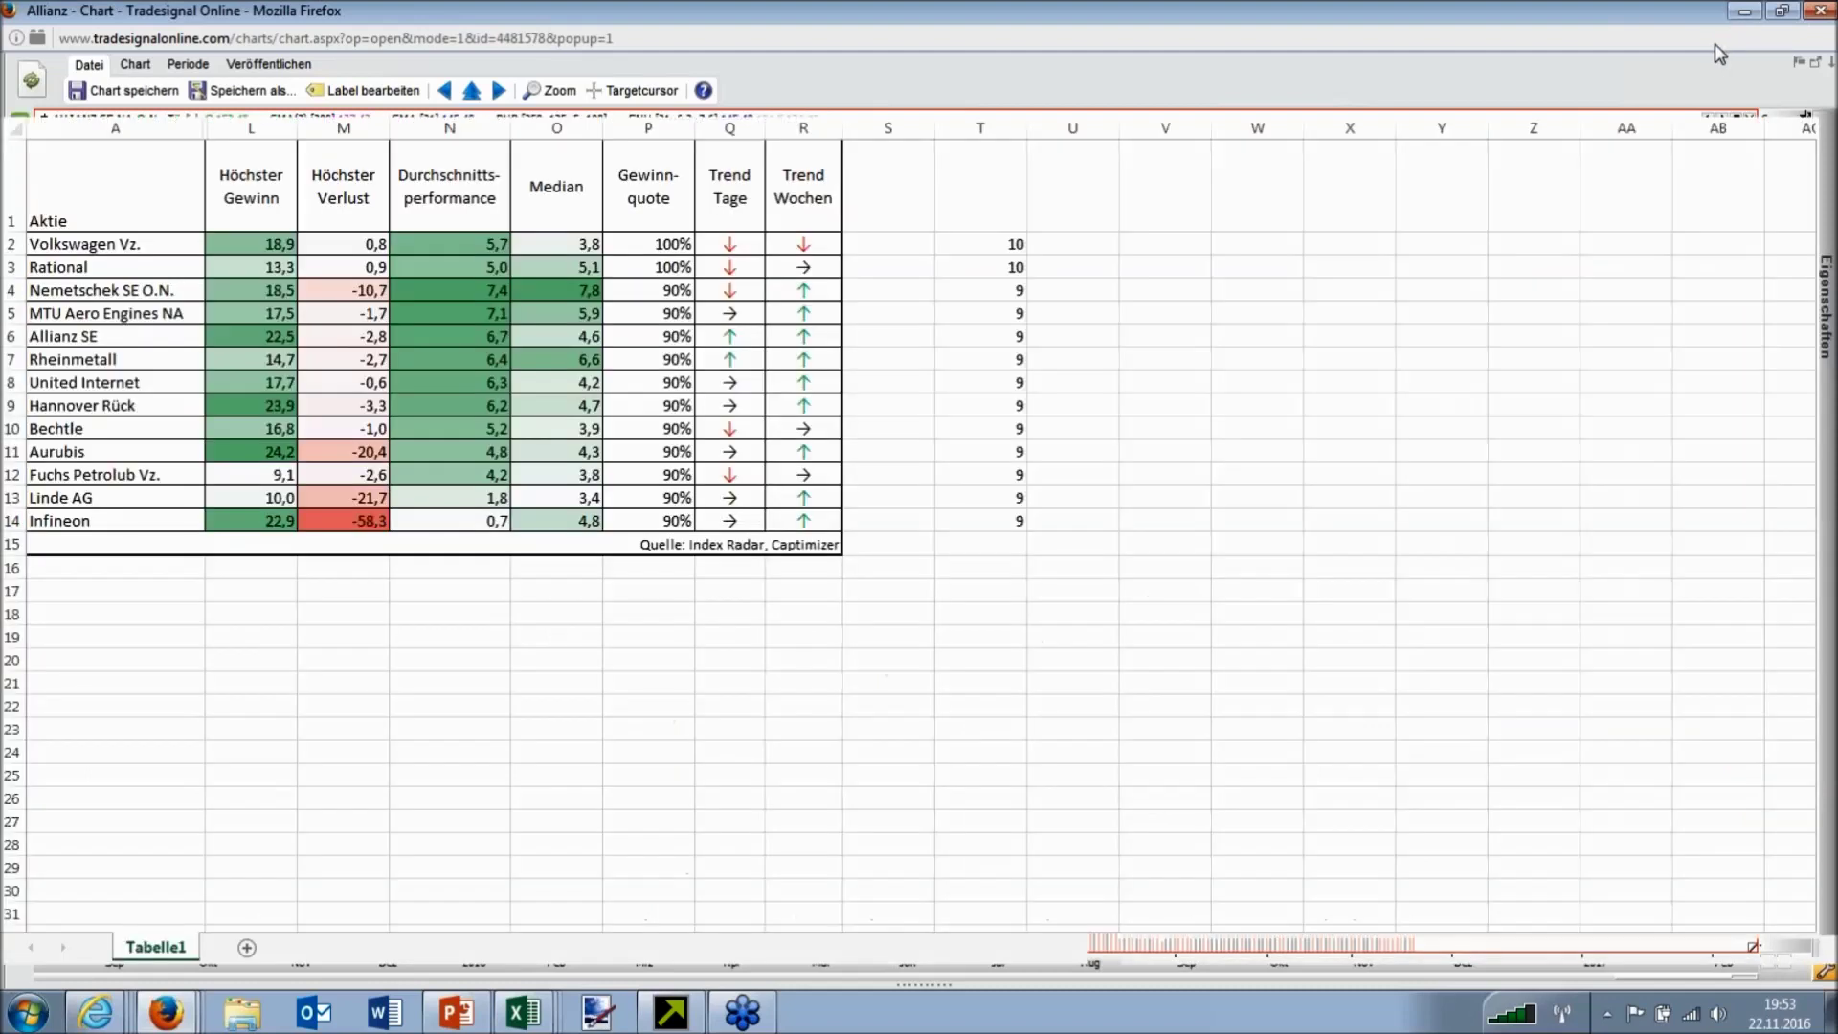
click(1256, 473)
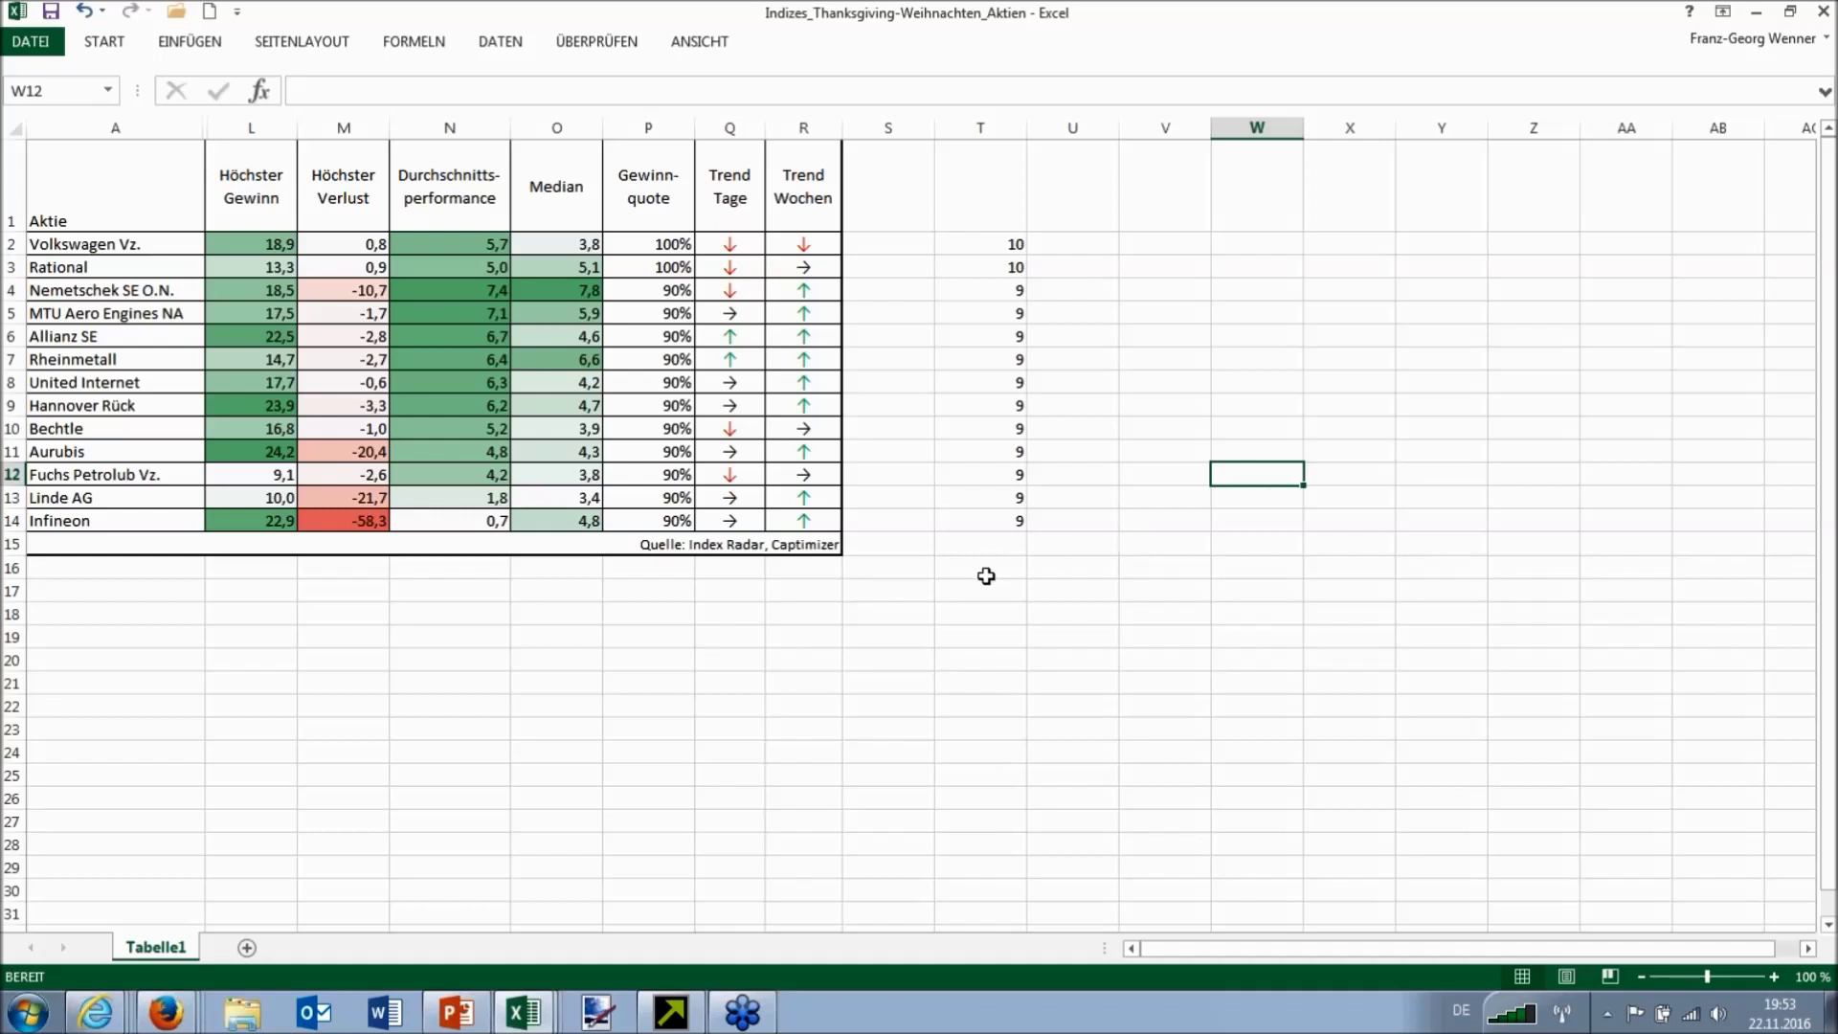
click(968, 618)
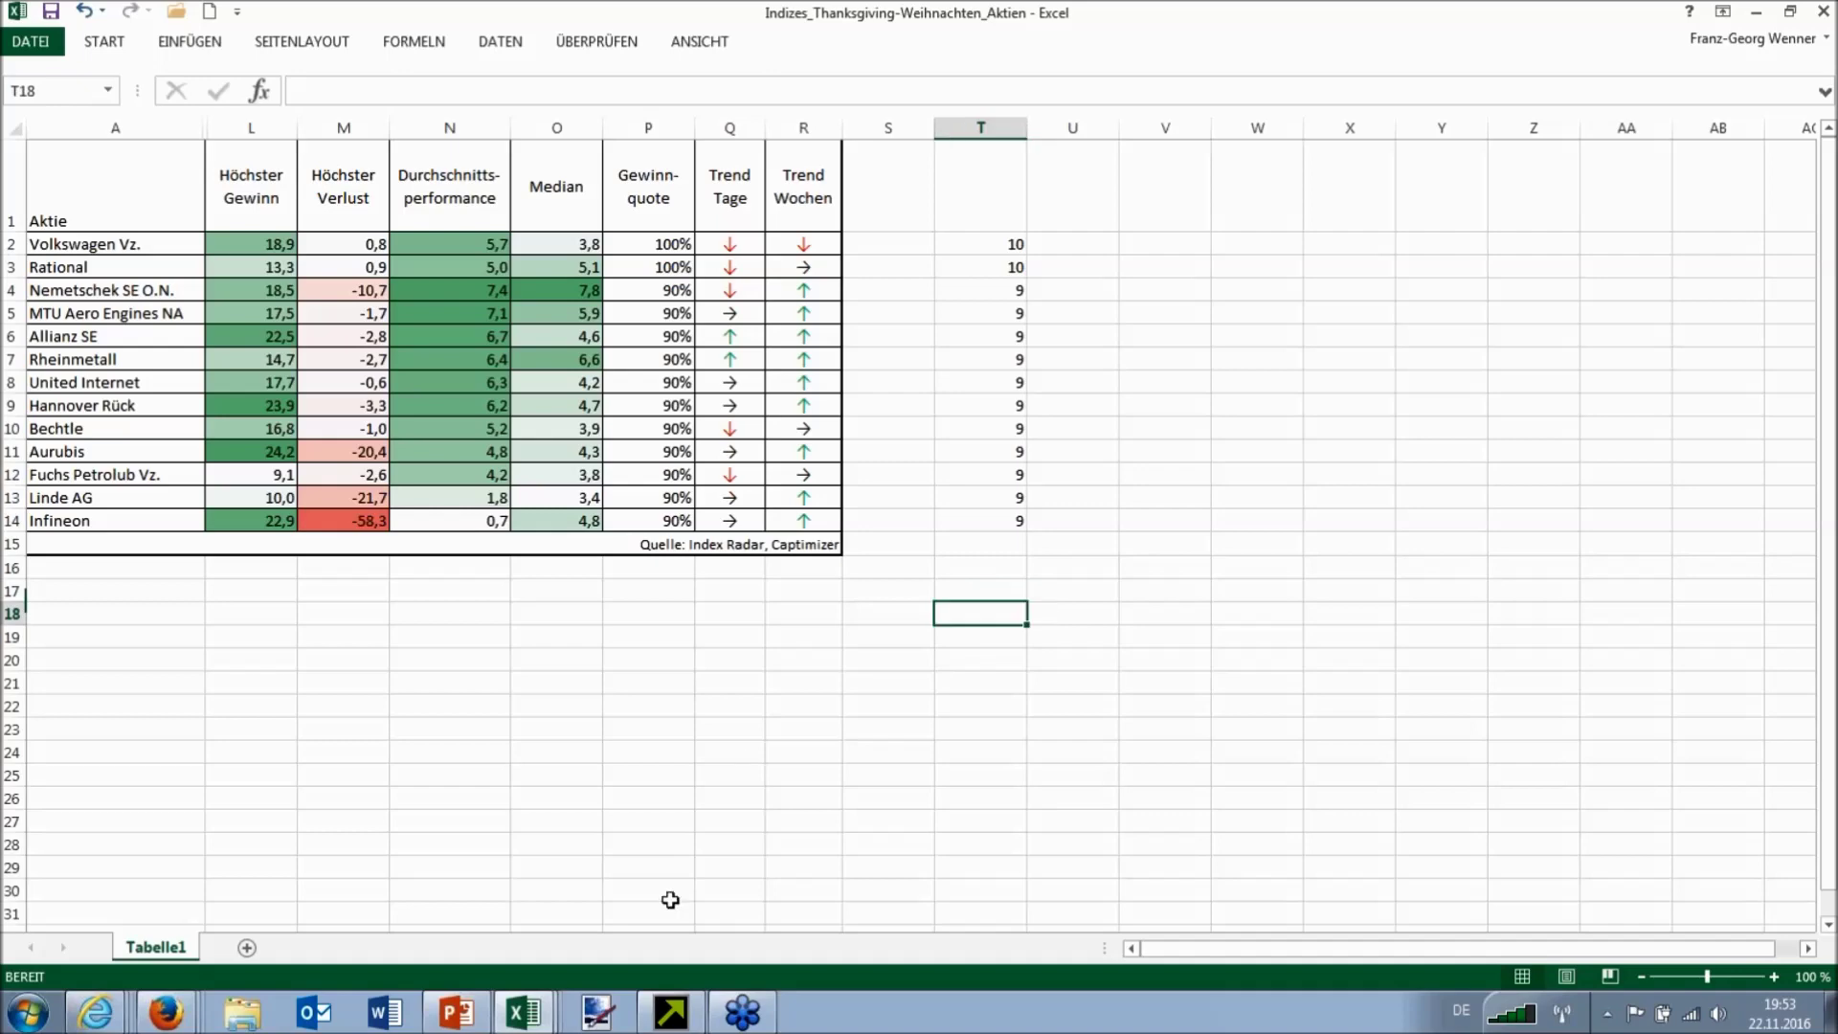
Step: Switch from the open PowerPoint presentation back to the full-screen Volkswagen chart
click(469, 1016)
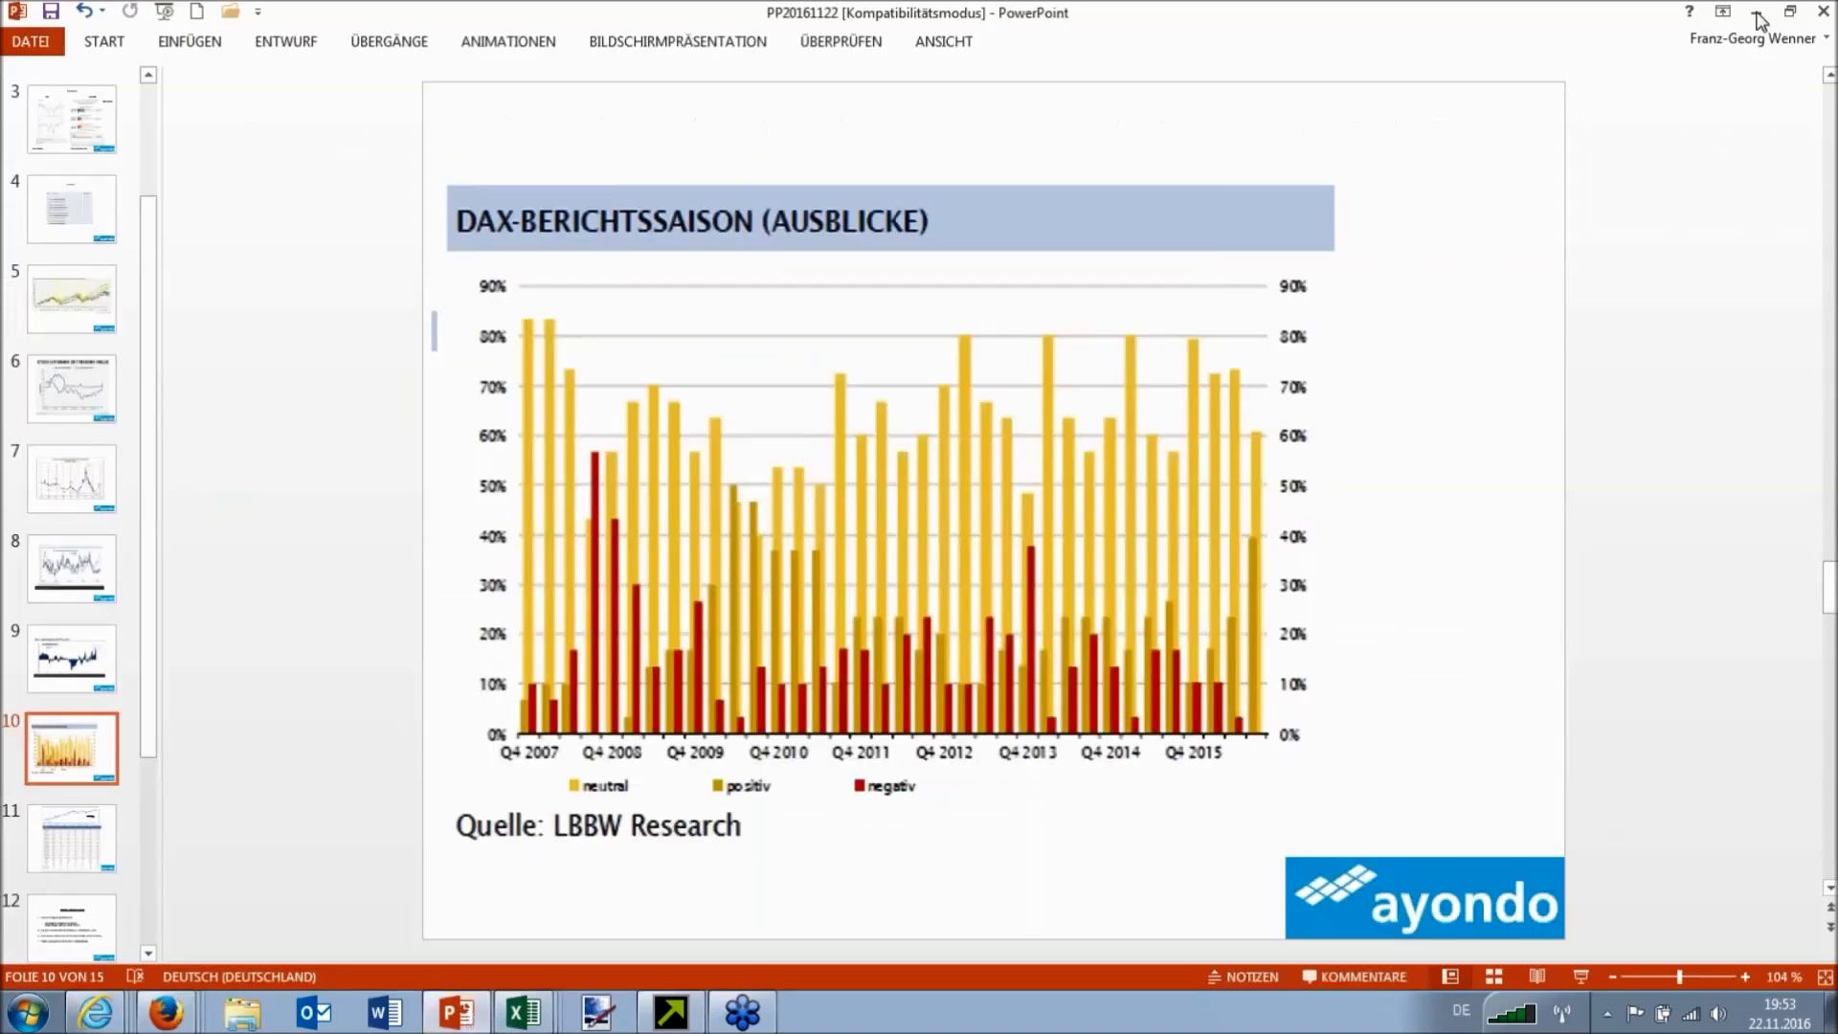
click(1756, 12)
double_click(1292, 18)
drag(1352, 157, 144, 5)
click(1340, 706)
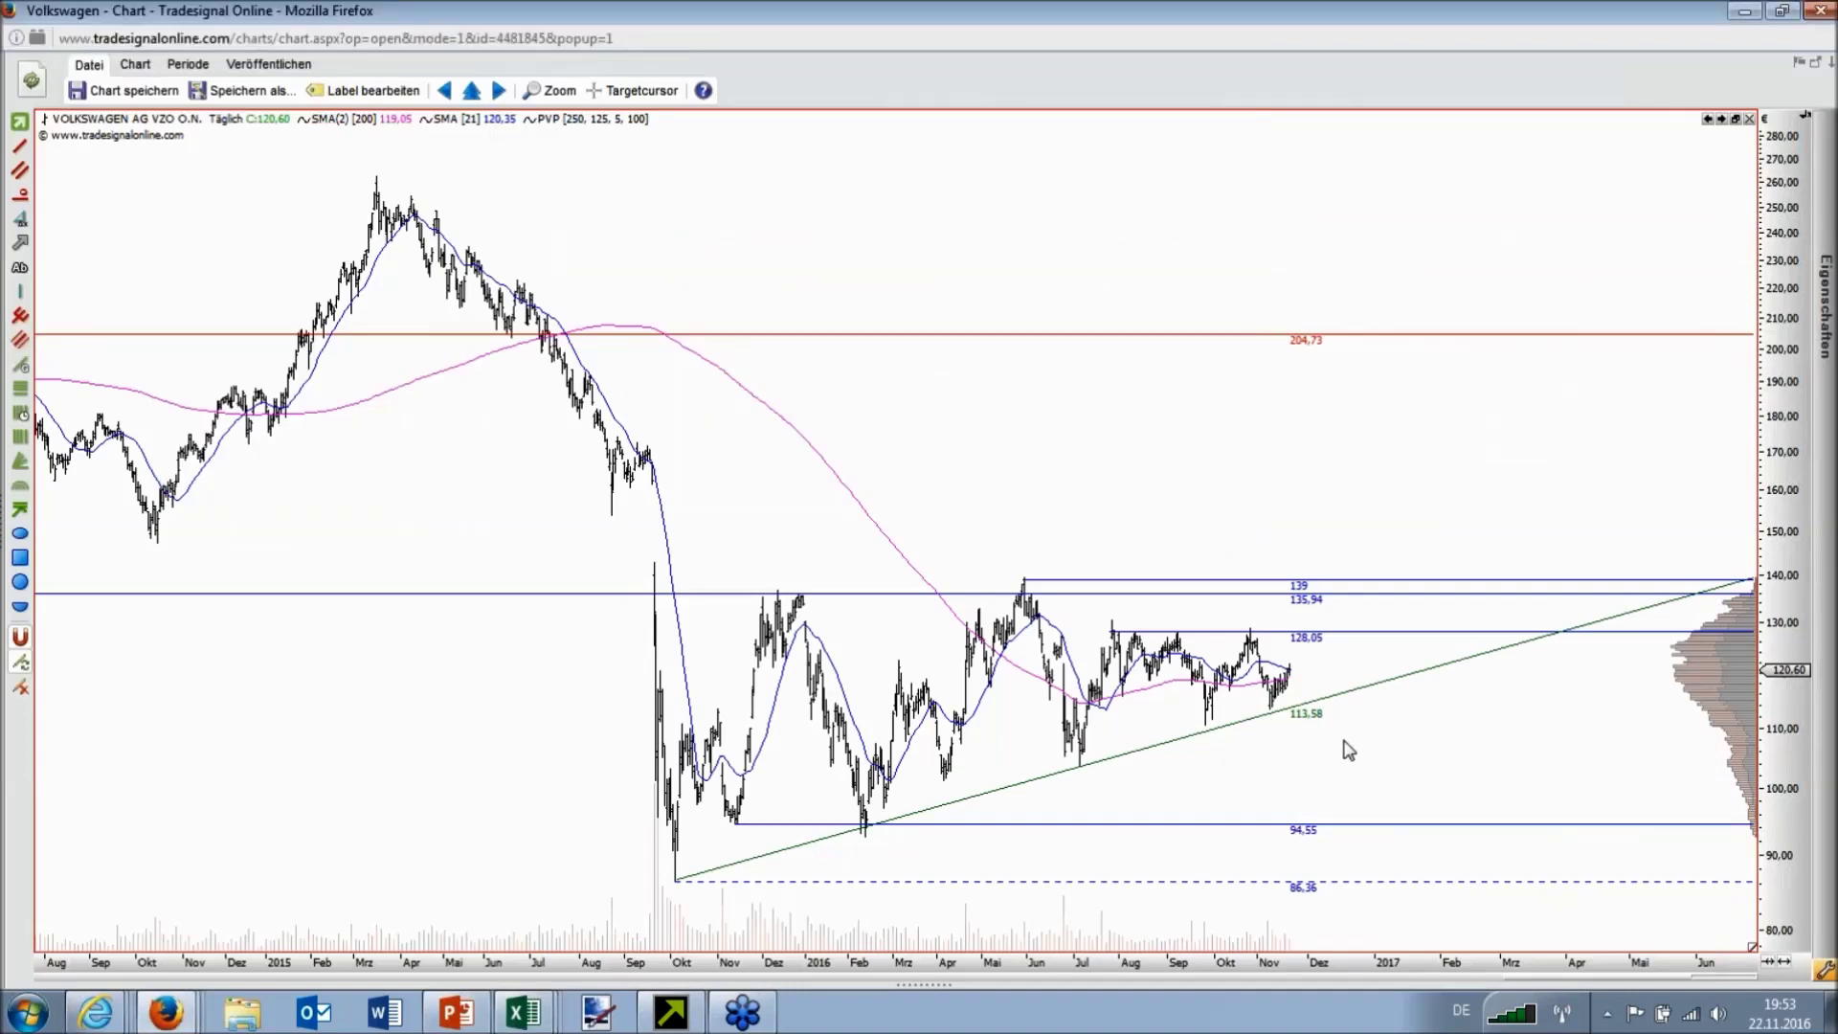
Step: Narrow the Volkswagen chart's history to start around December 2015 and display the prices as candlesticks
drag(1208, 963, 967, 1001)
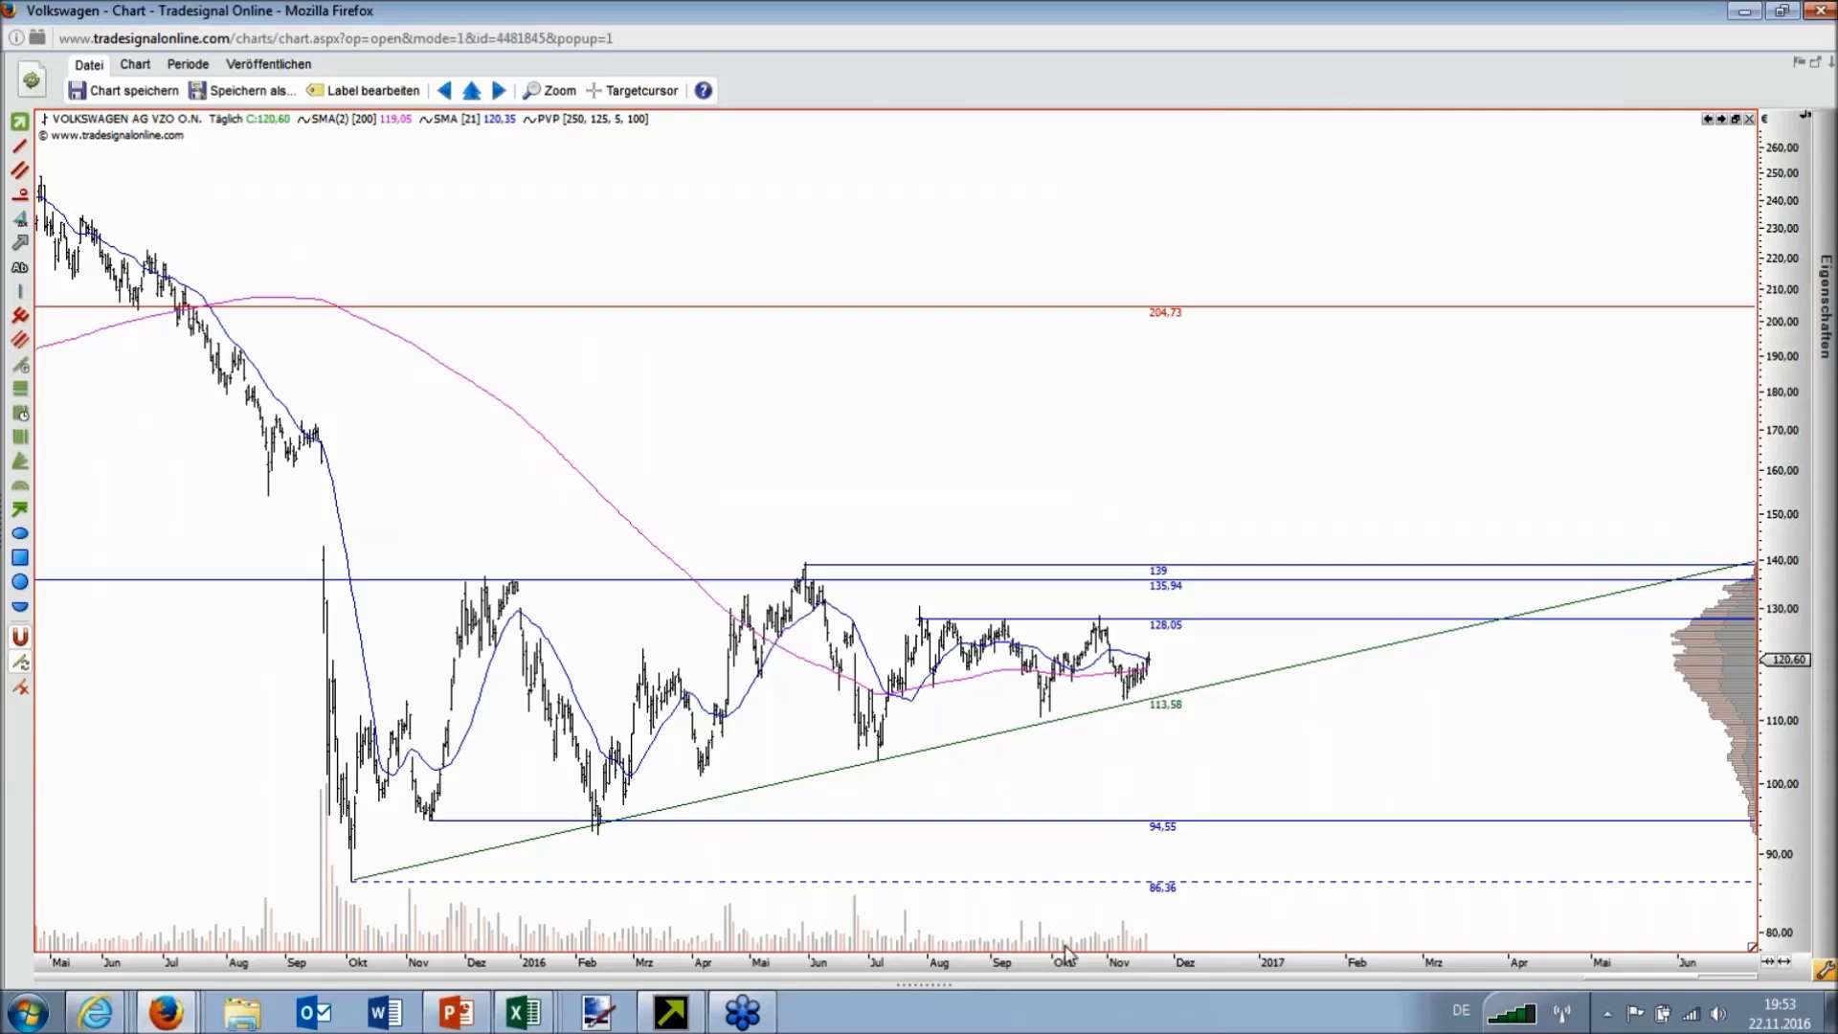
drag(1065, 959, 966, 977)
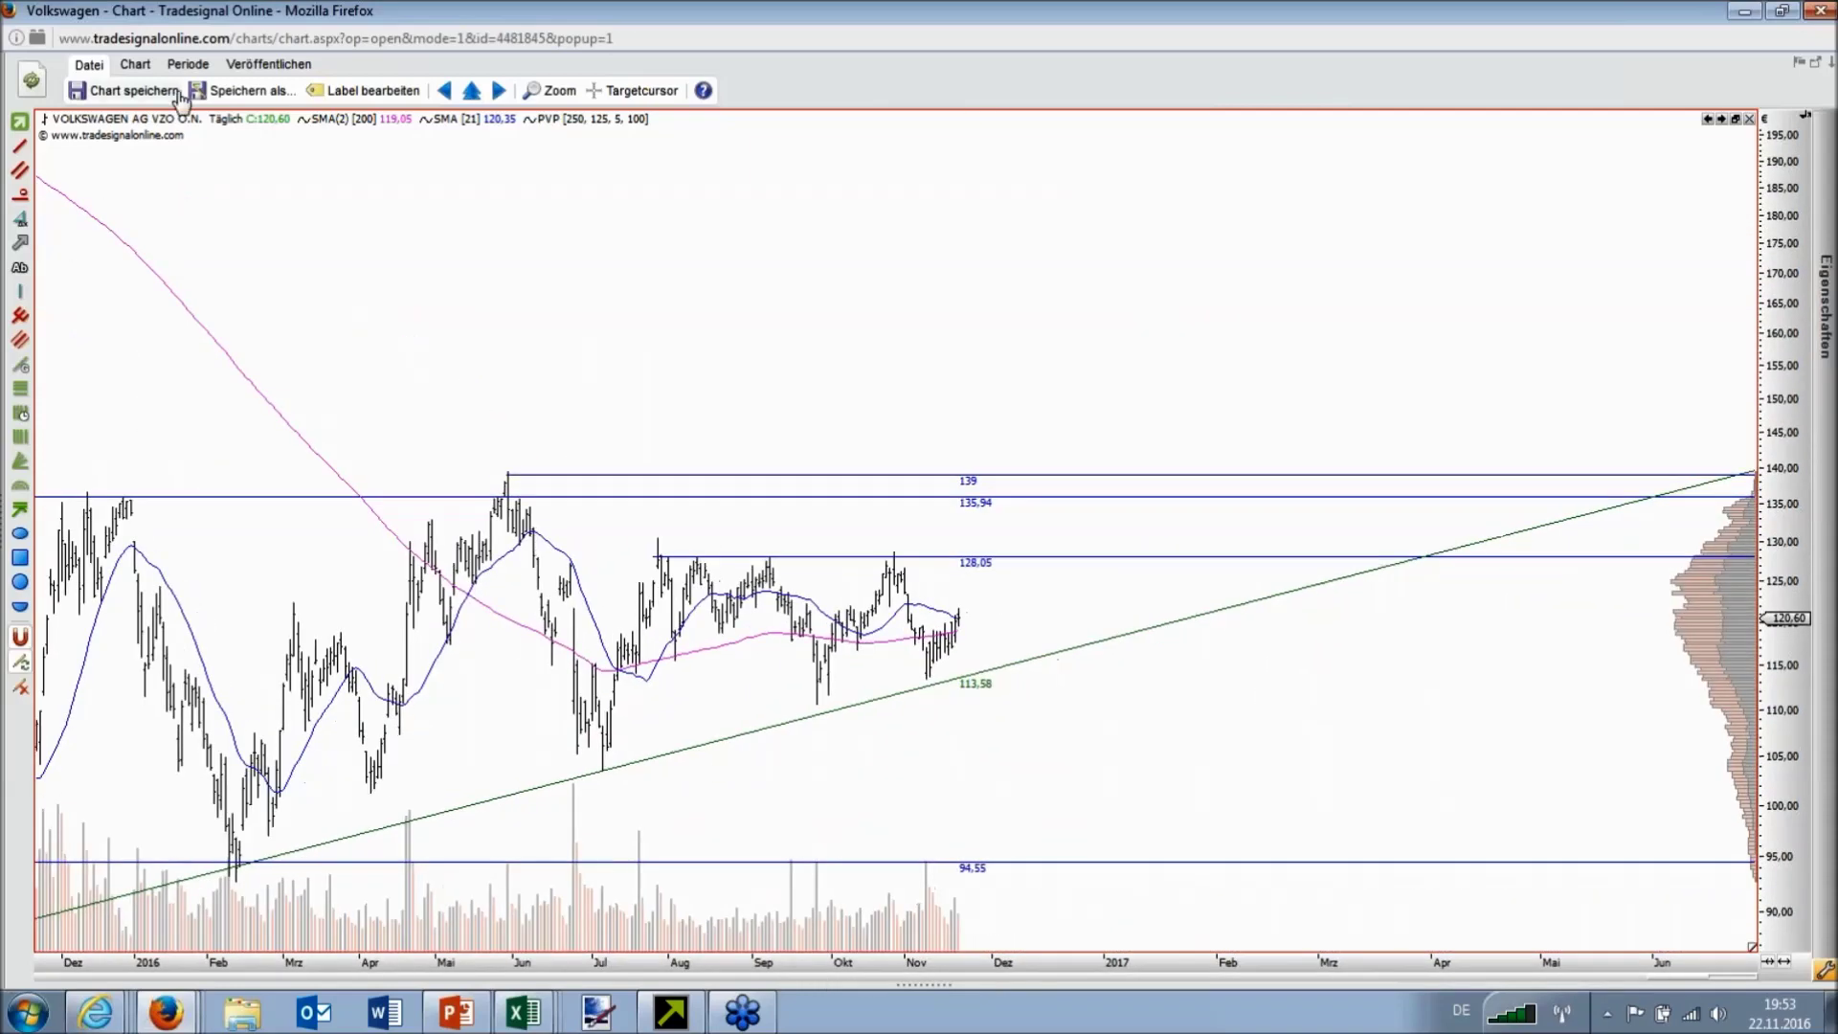
click(134, 65)
click(201, 92)
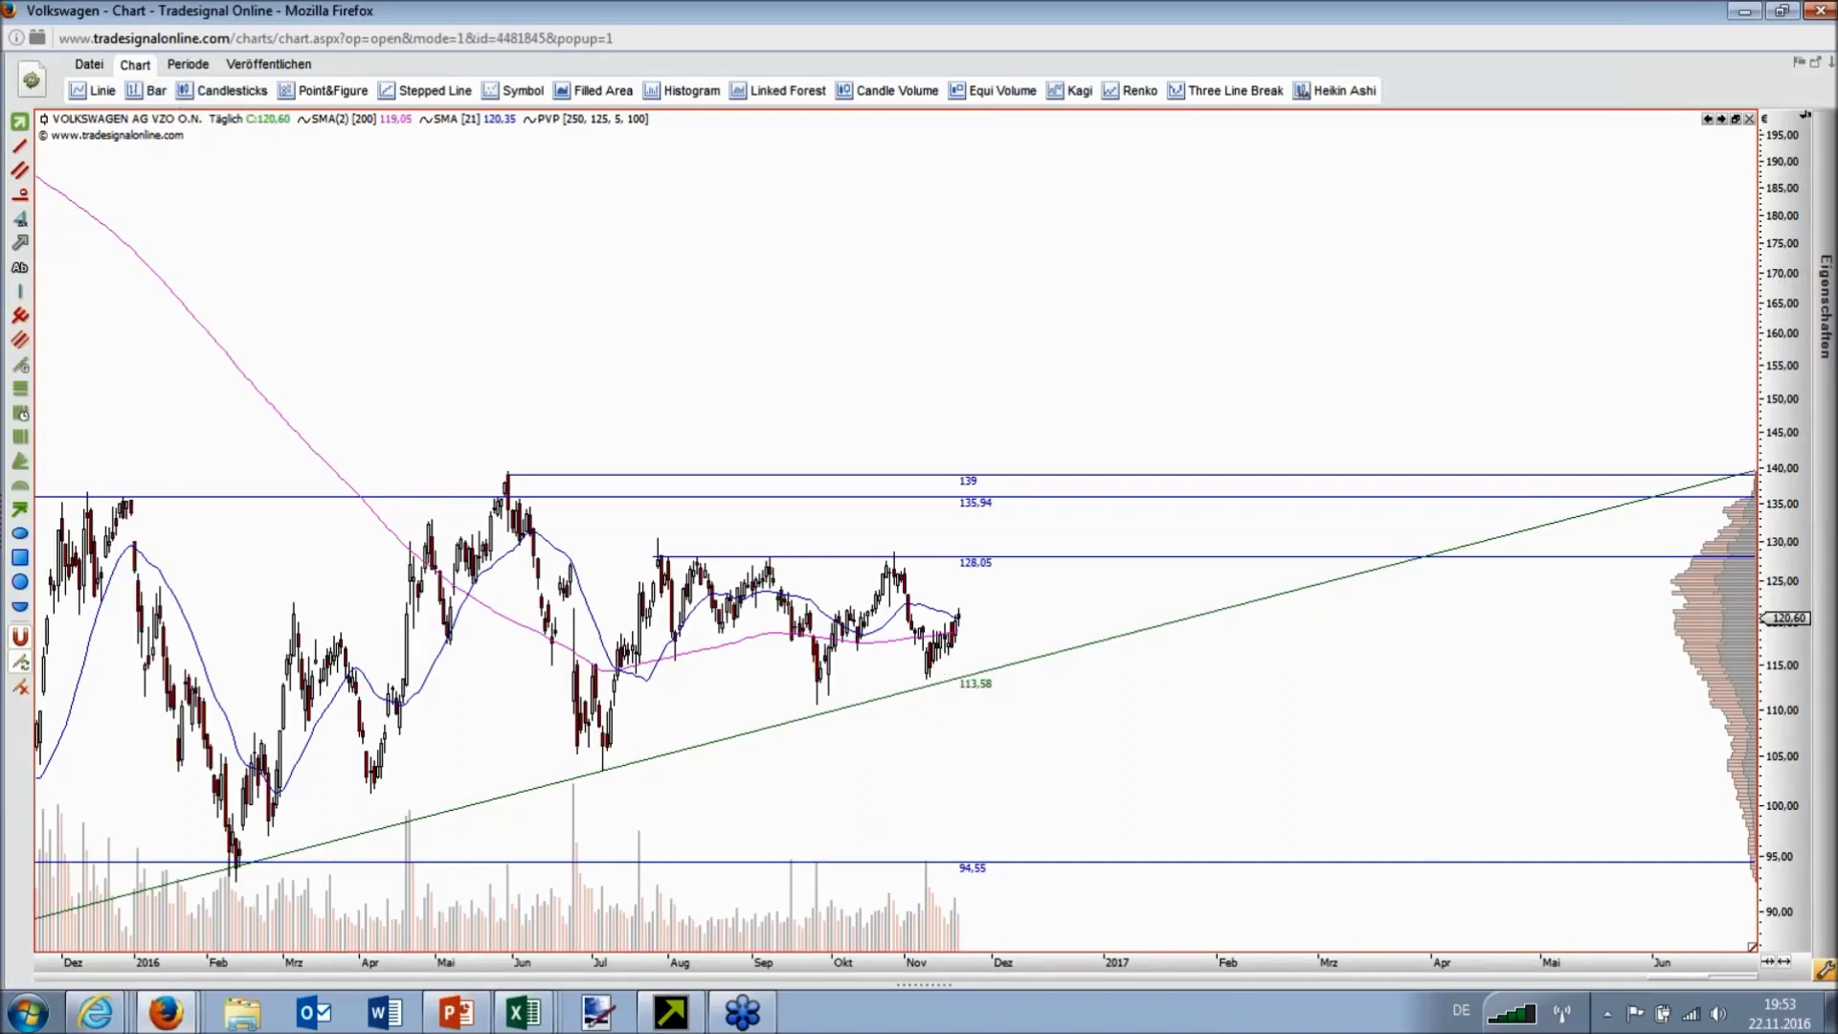
Step: Try a small rising parallel channel around Volkswagen's November rebound, adjust its boundaries to the candles, and delete it
click(21, 171)
drag(923, 635, 965, 604)
click(1017, 621)
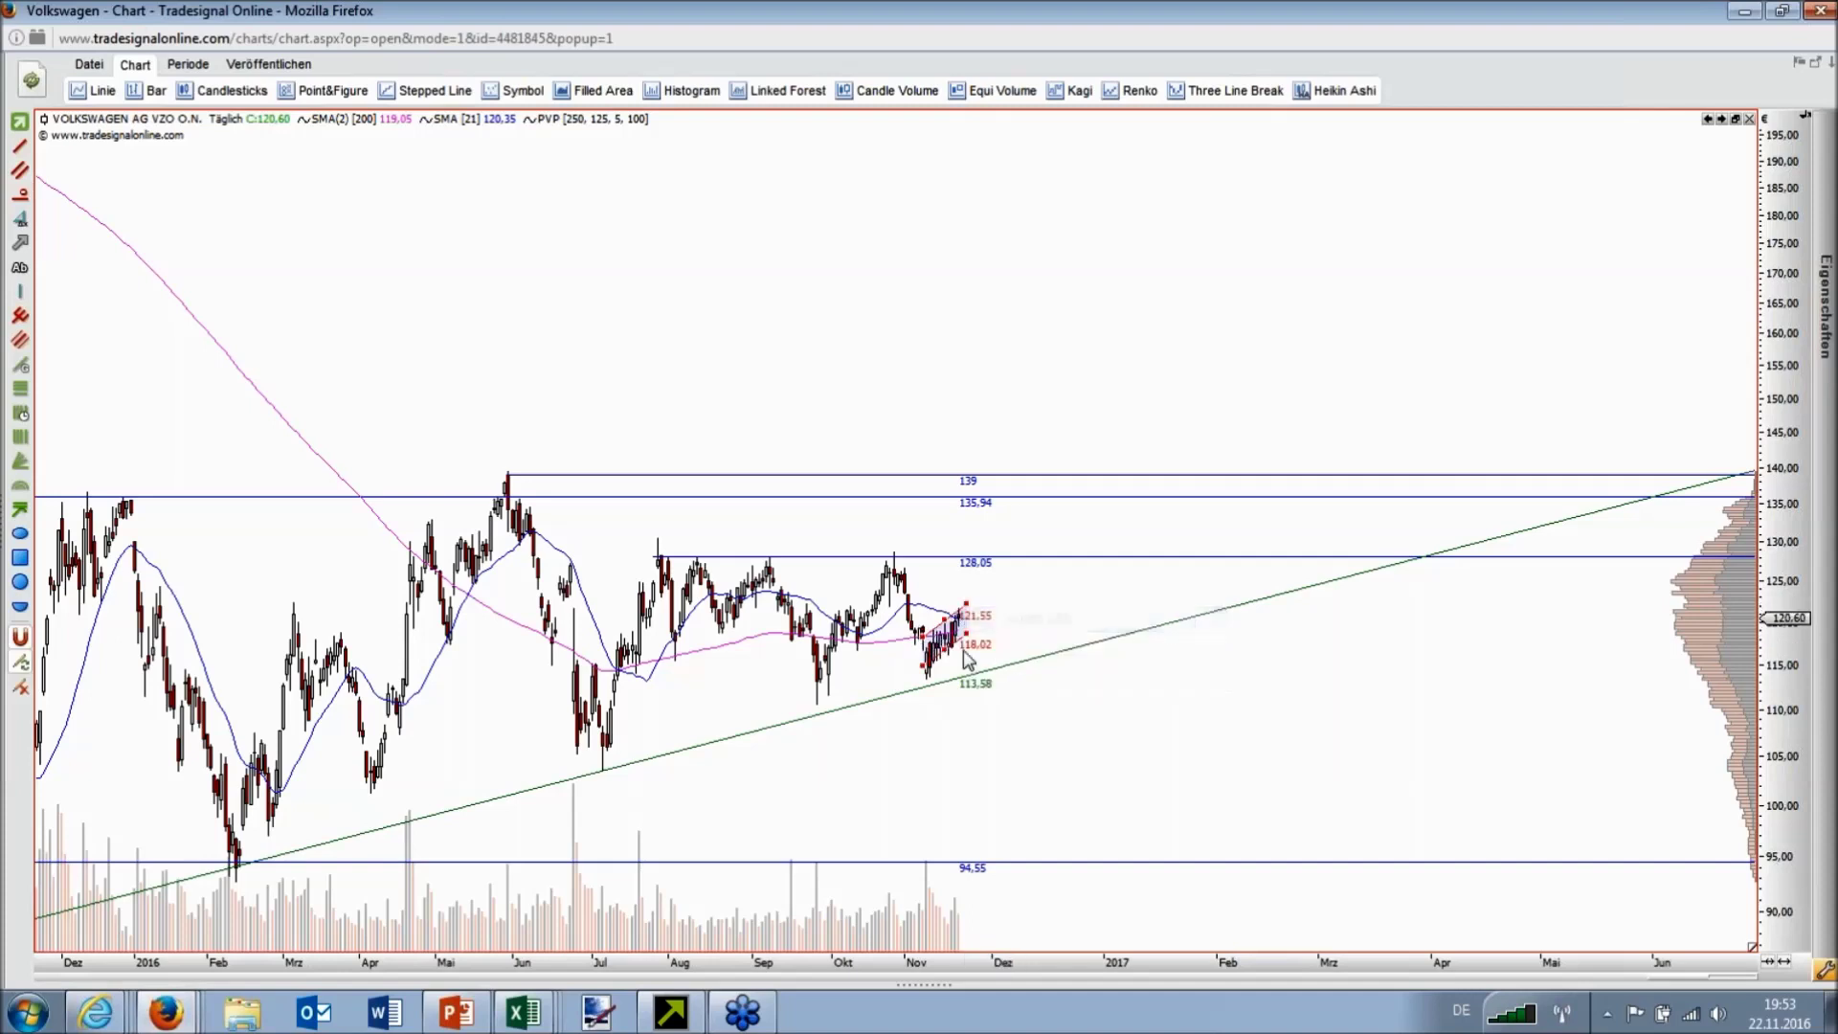
click(950, 656)
drag(949, 651, 962, 603)
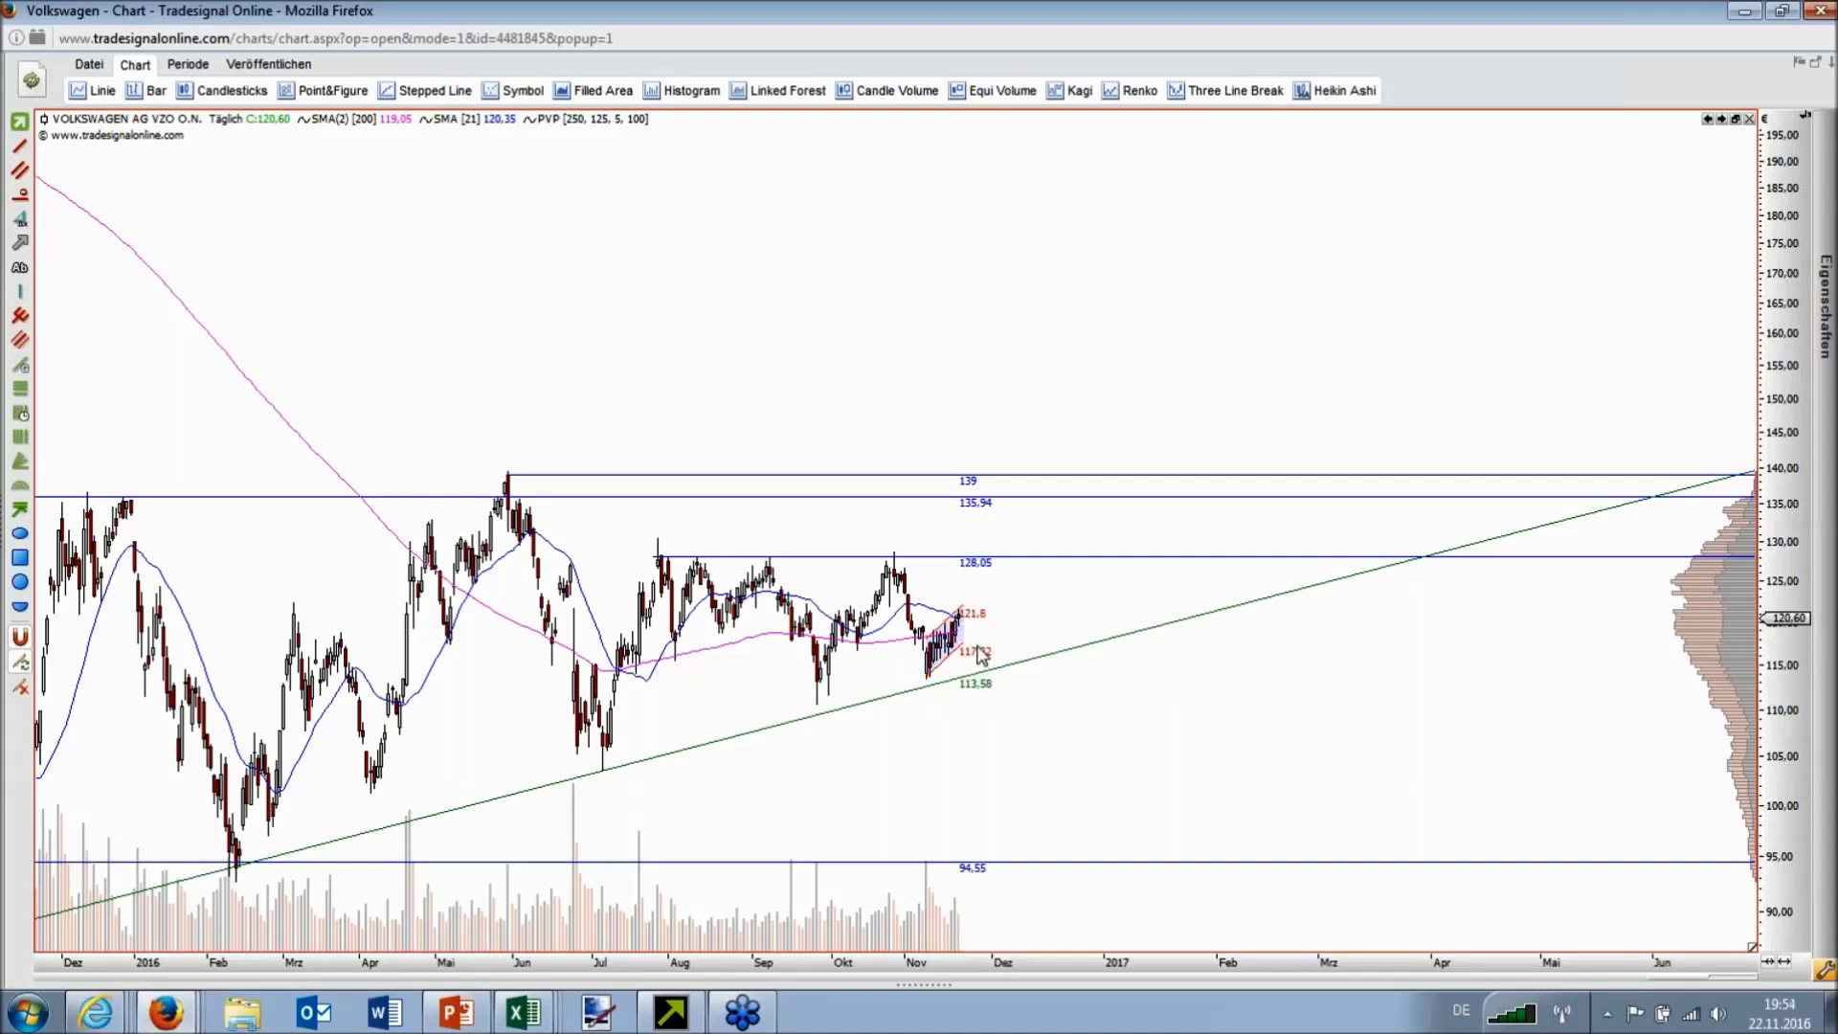
mouse_move(989, 713)
mouse_down()
mouse_move(986, 622)
mouse_move(984, 681)
mouse_up()
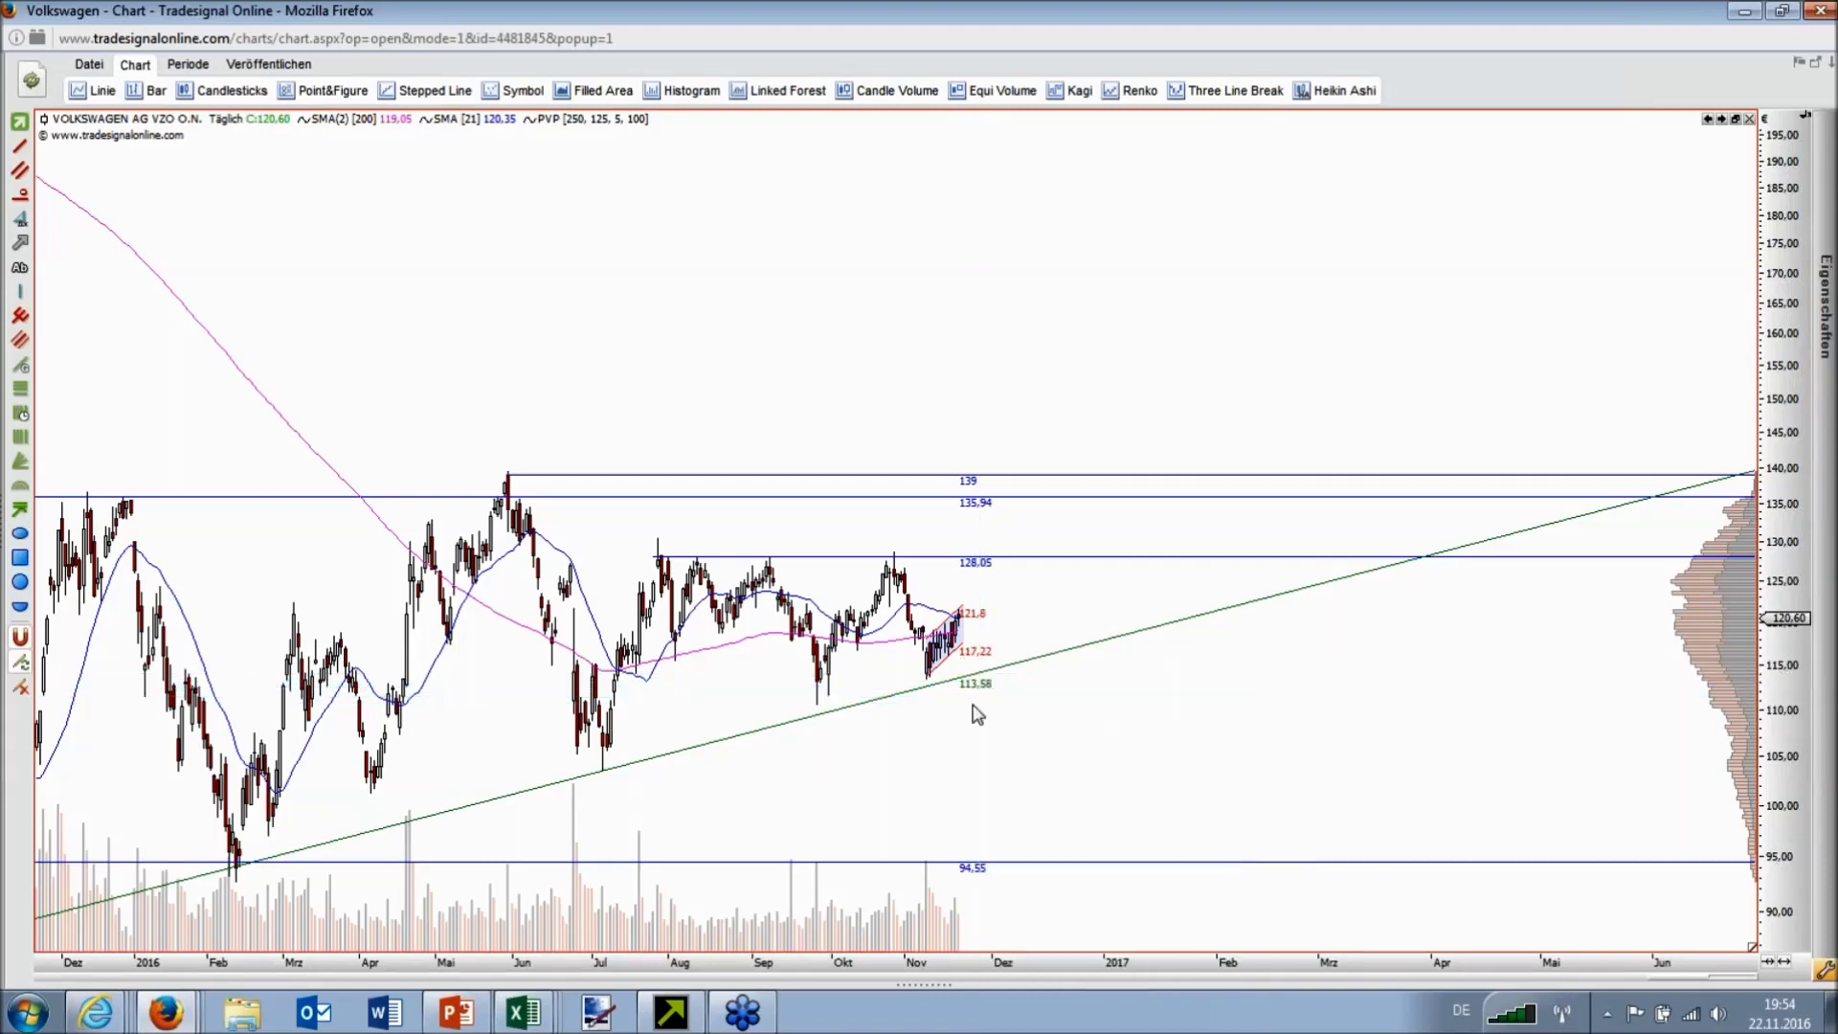
click(962, 606)
key(Delete)
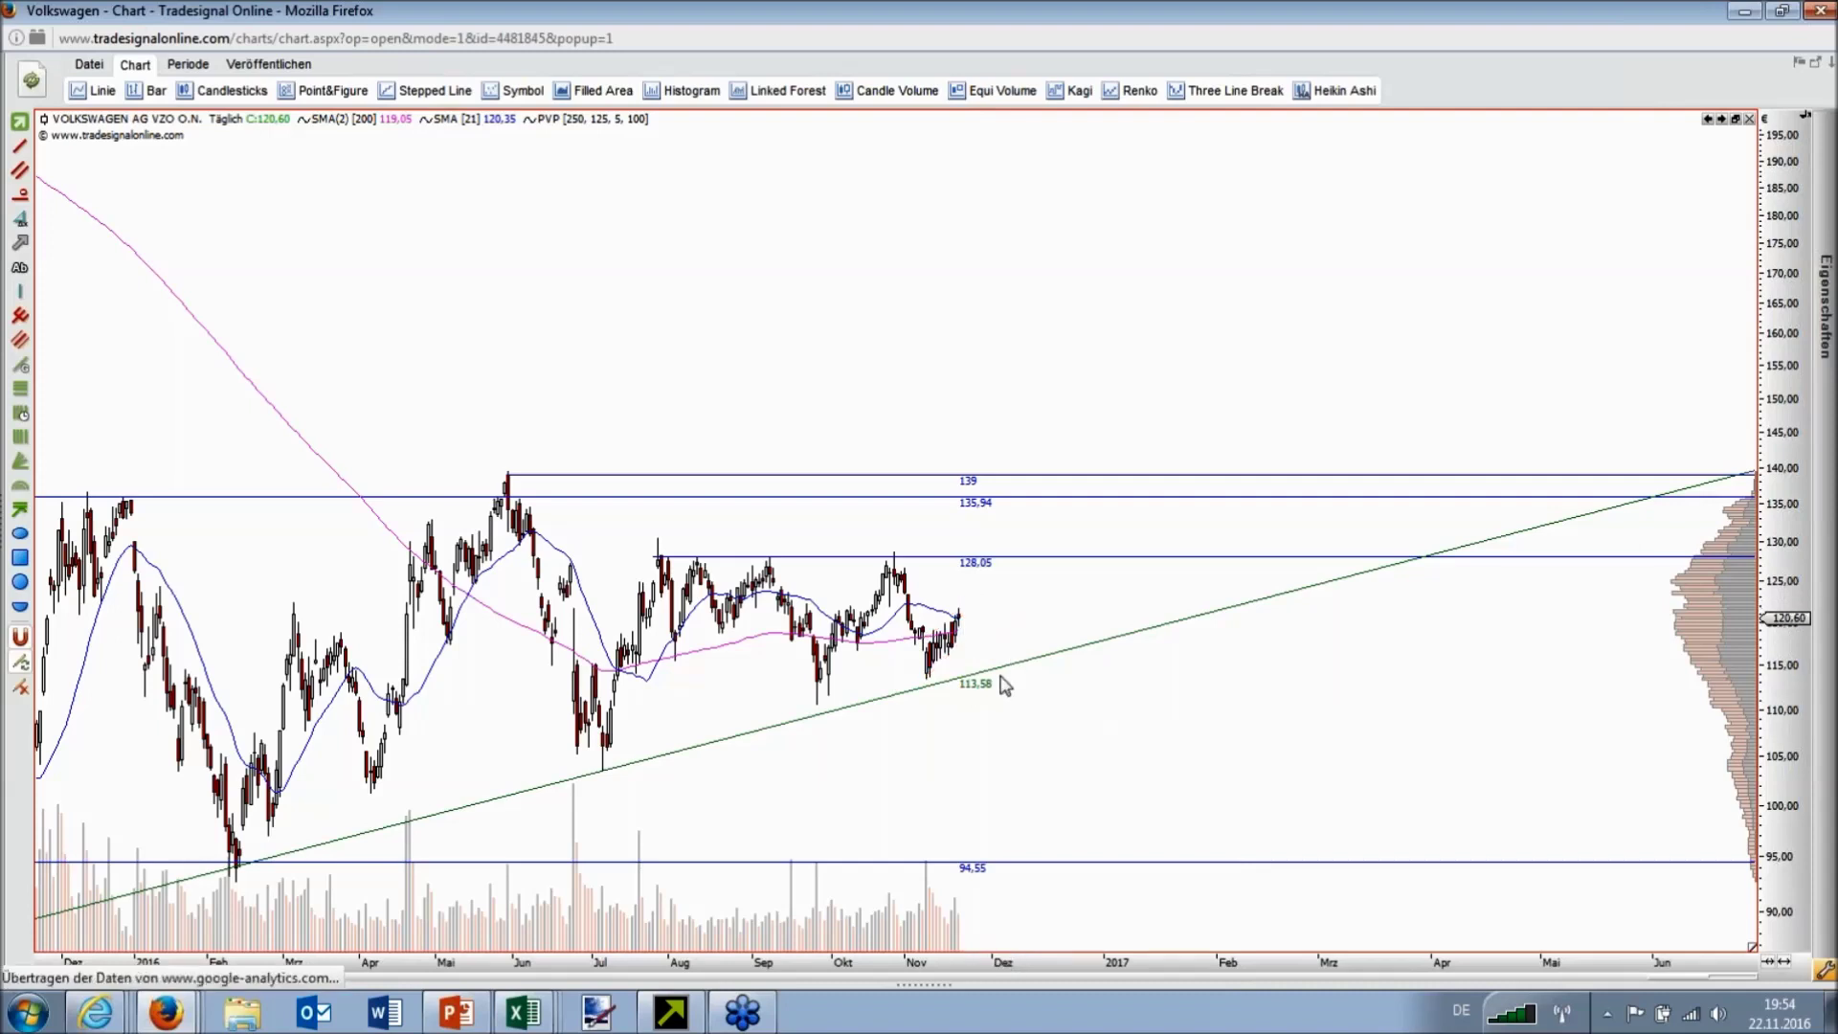
Step: Extend the Volkswagen candlestick chart's visible history back to early 2014 and inspect the area around the rising green trendline
drag(829, 966, 1116, 969)
drag(1197, 713, 1166, 663)
drag(978, 962, 1198, 973)
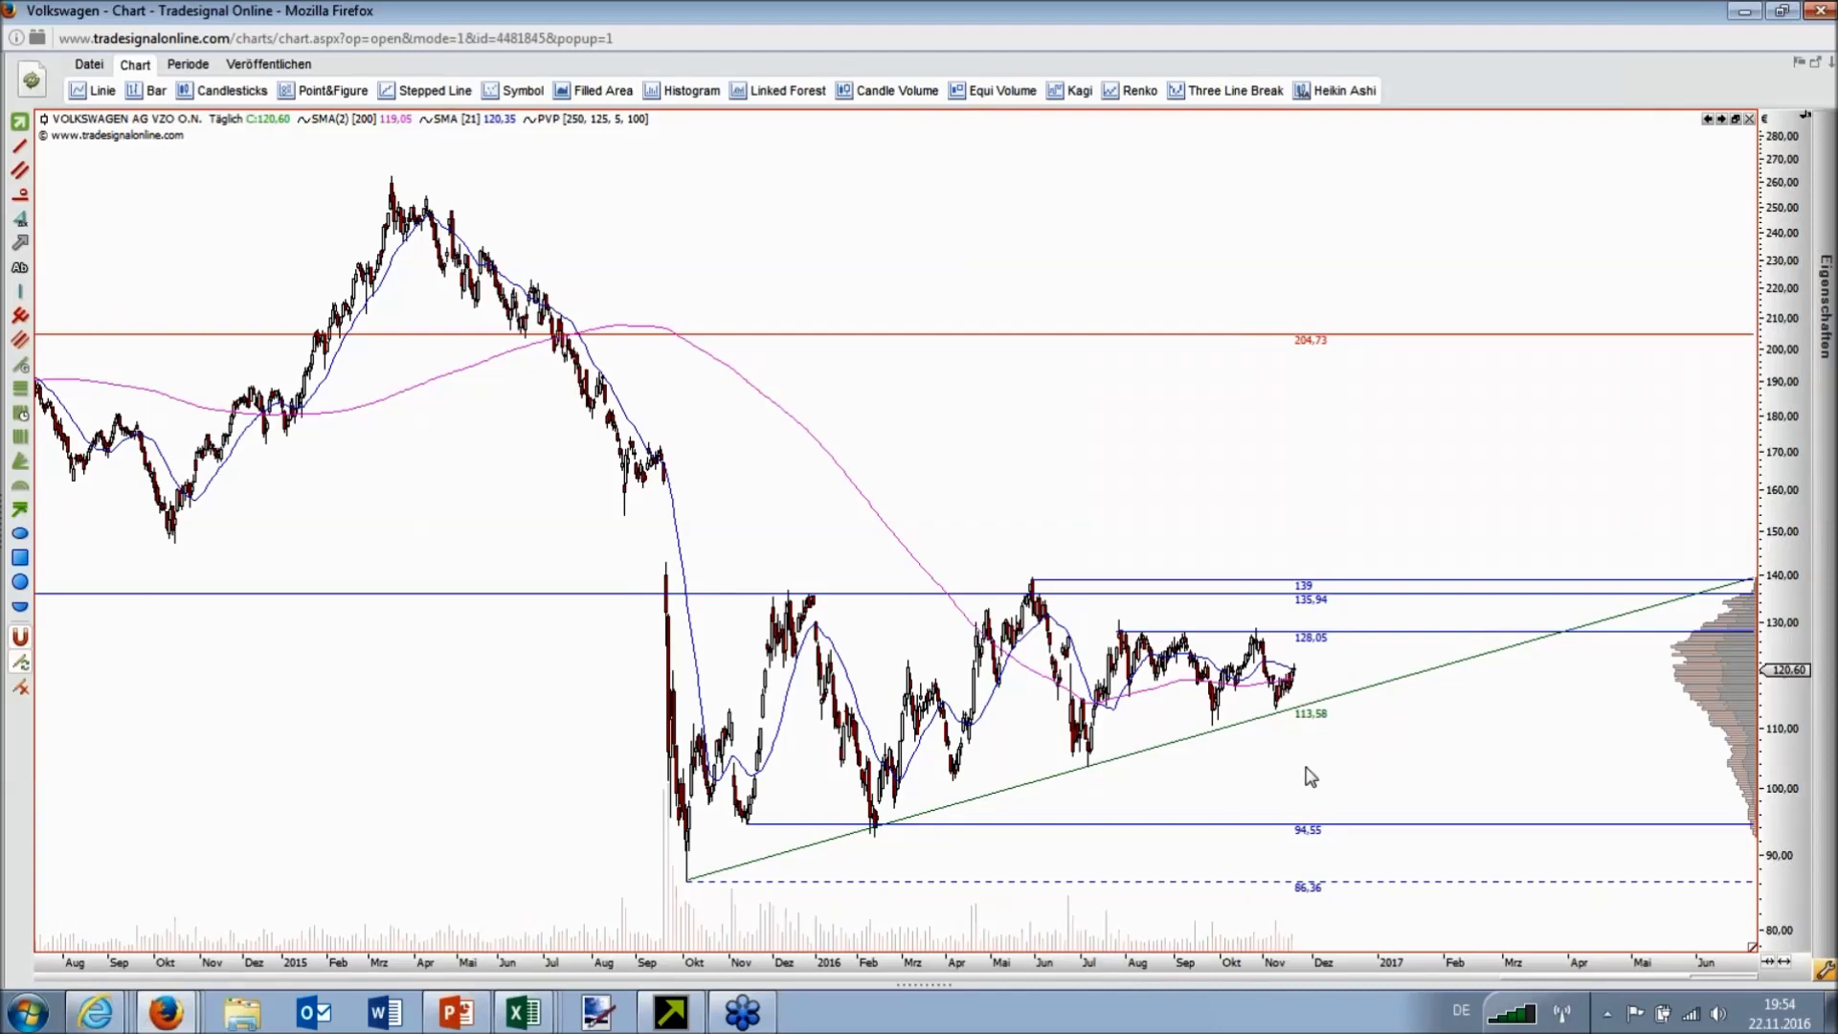
drag(1235, 969, 1415, 970)
drag(1409, 747, 1393, 721)
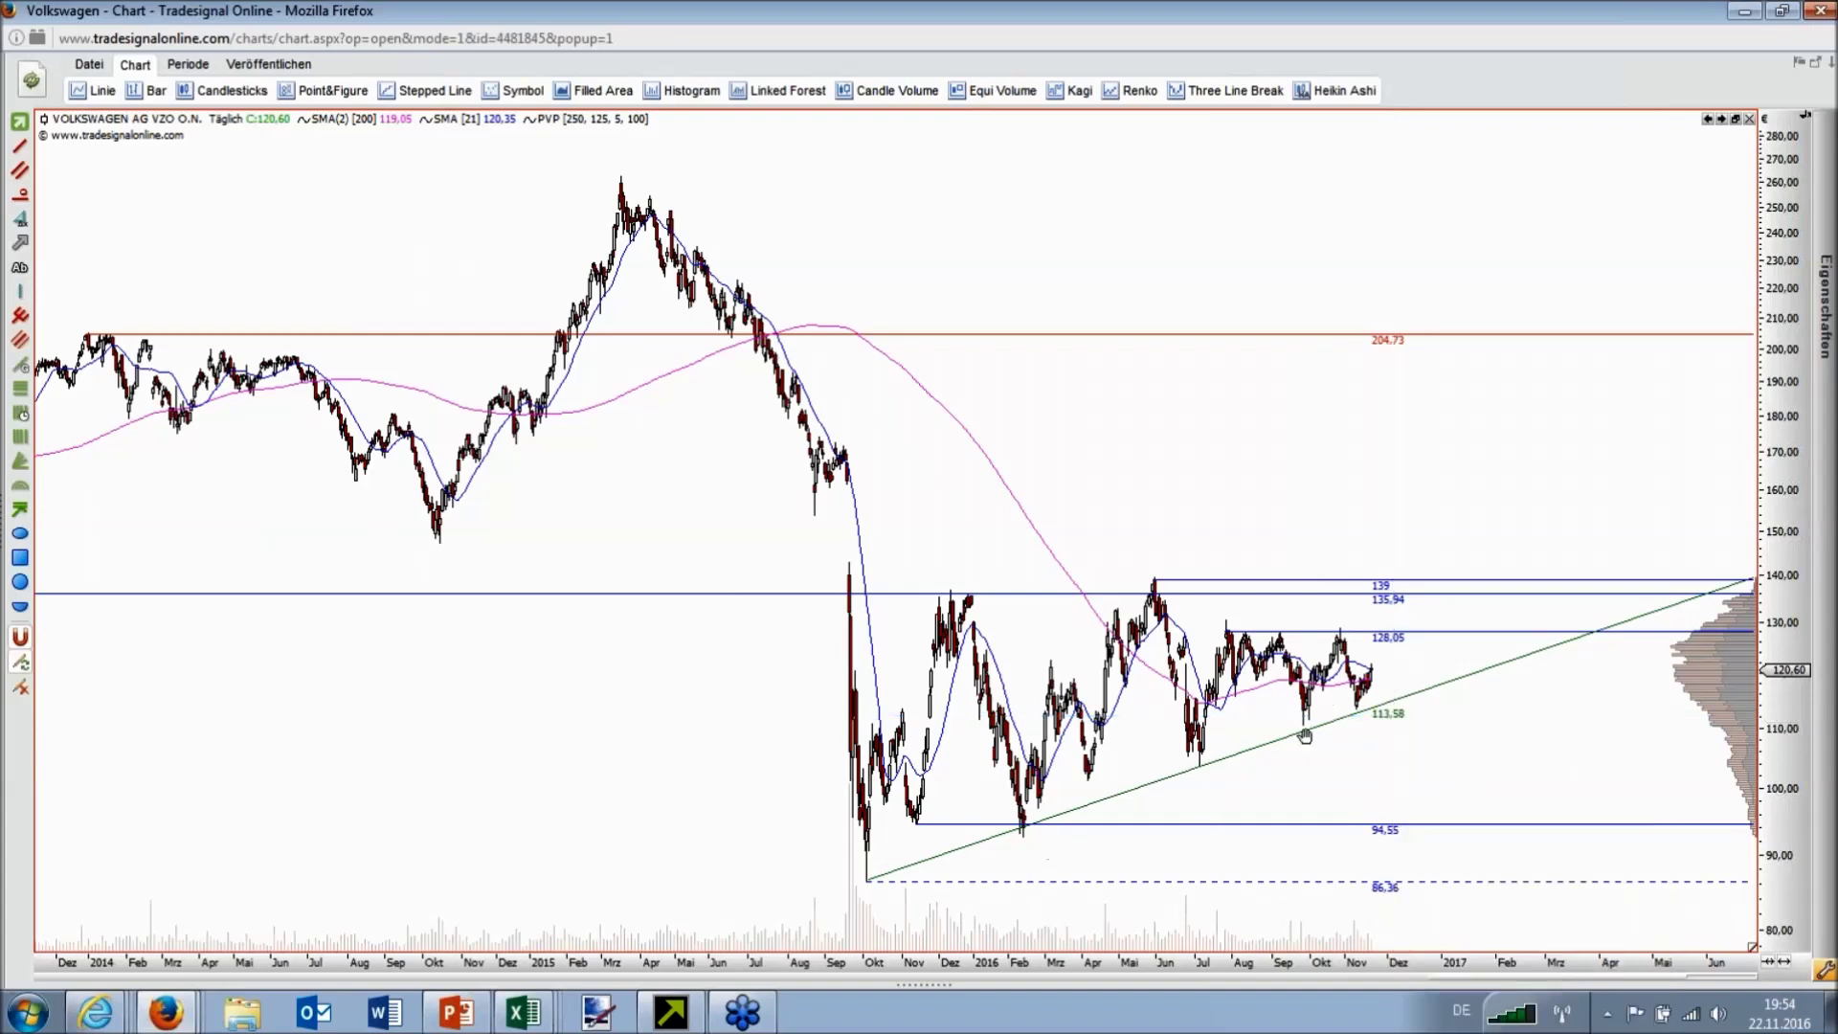
Step: Examine Volkswagen's autumn 2016 lows against the rising green trendline, including the data for 30.09.2016 and 21.11.2016
mouse_move(1365, 713)
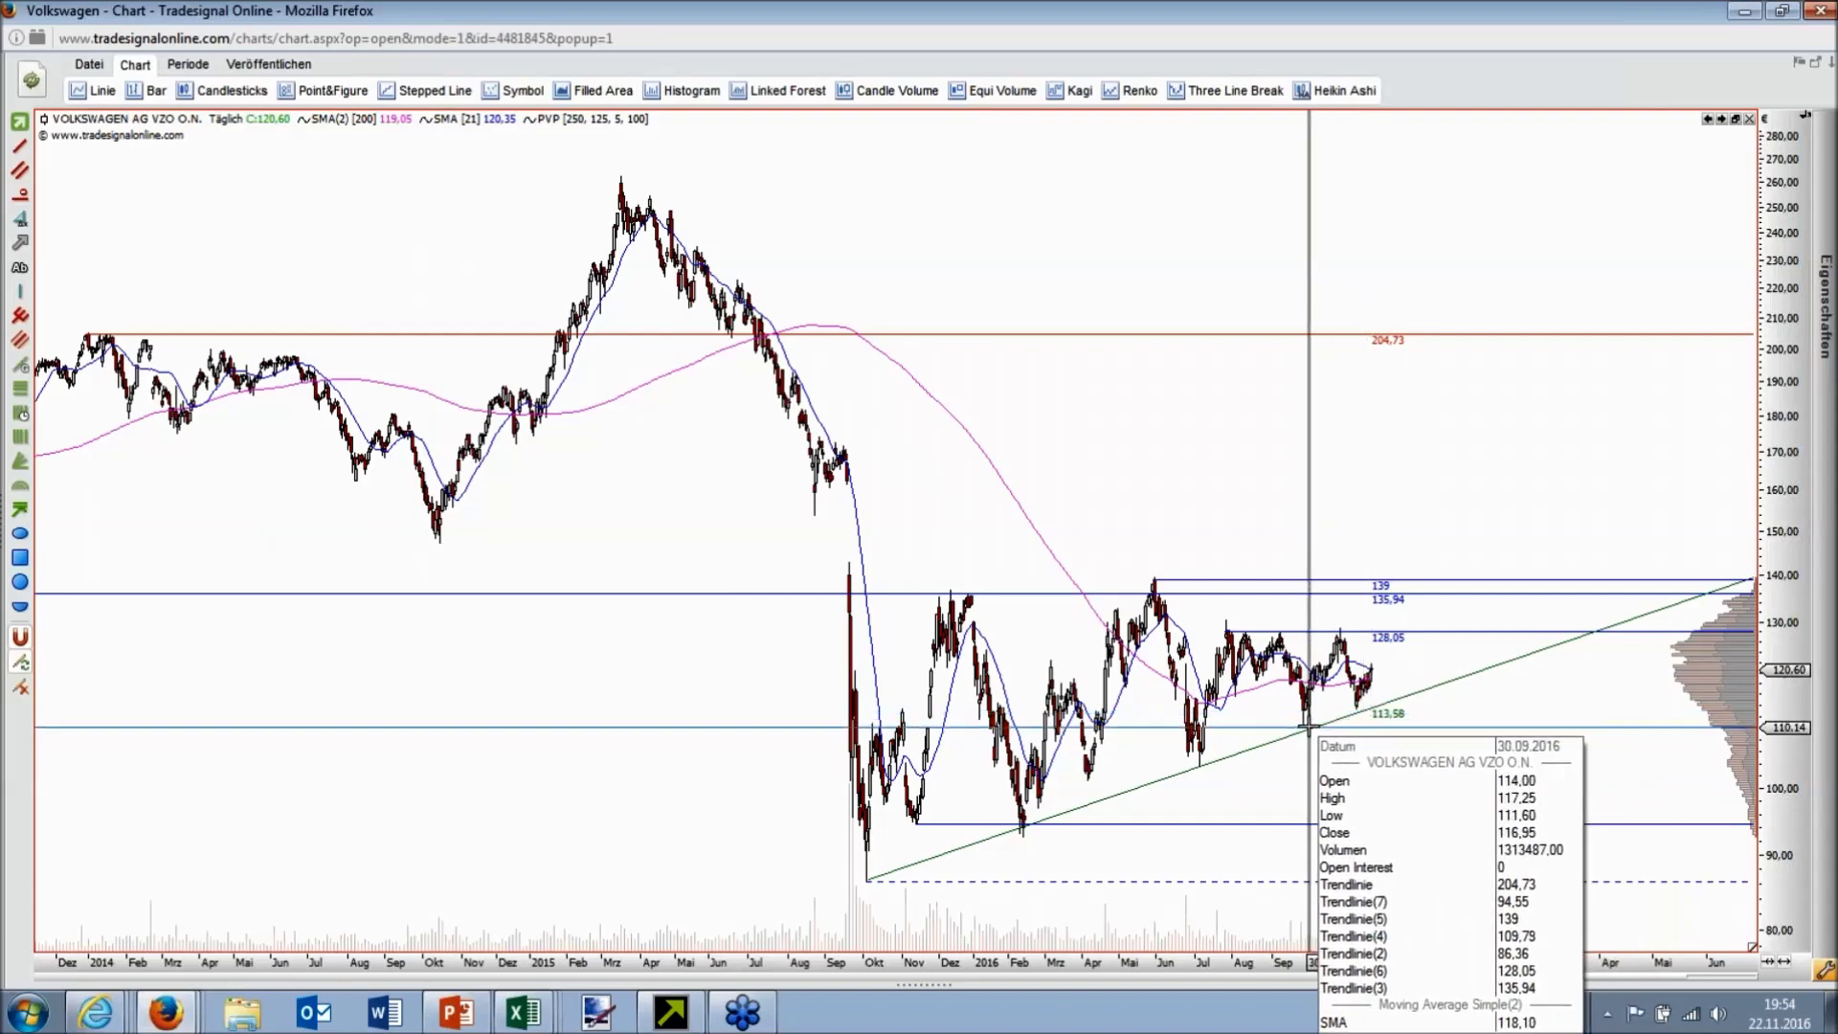
drag(1313, 724, 1356, 718)
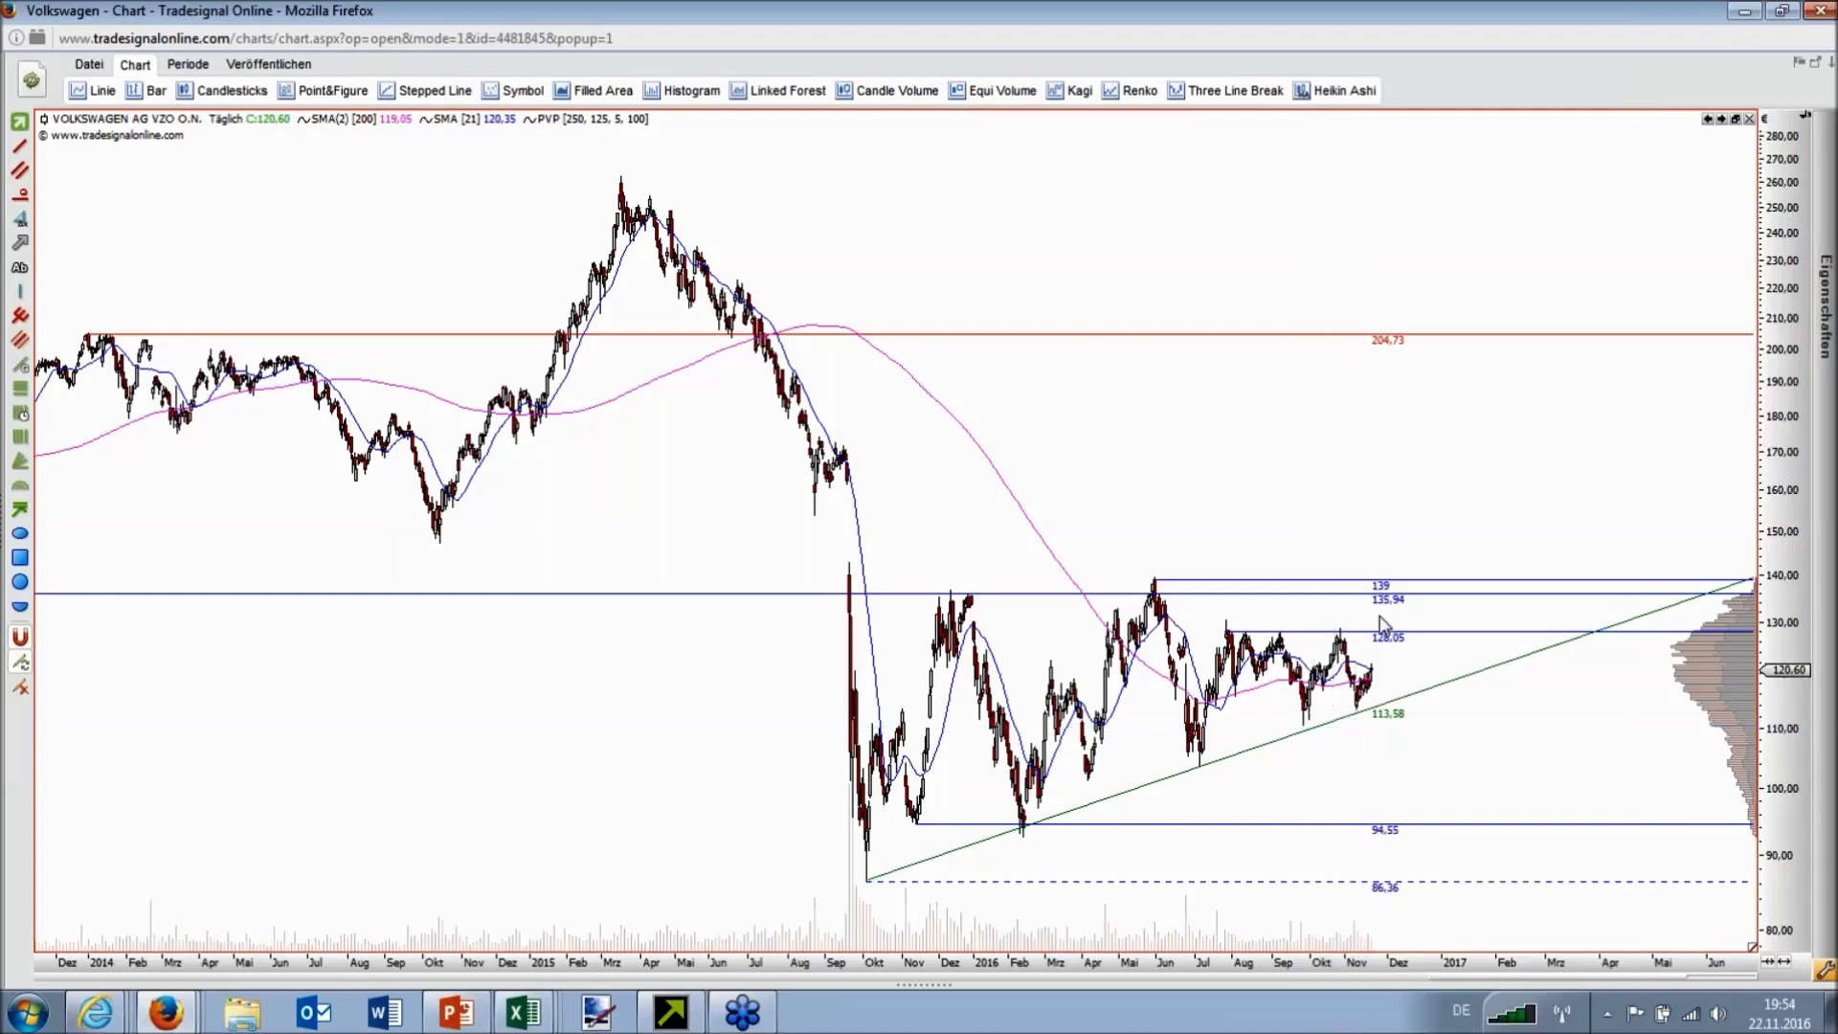
click(1374, 754)
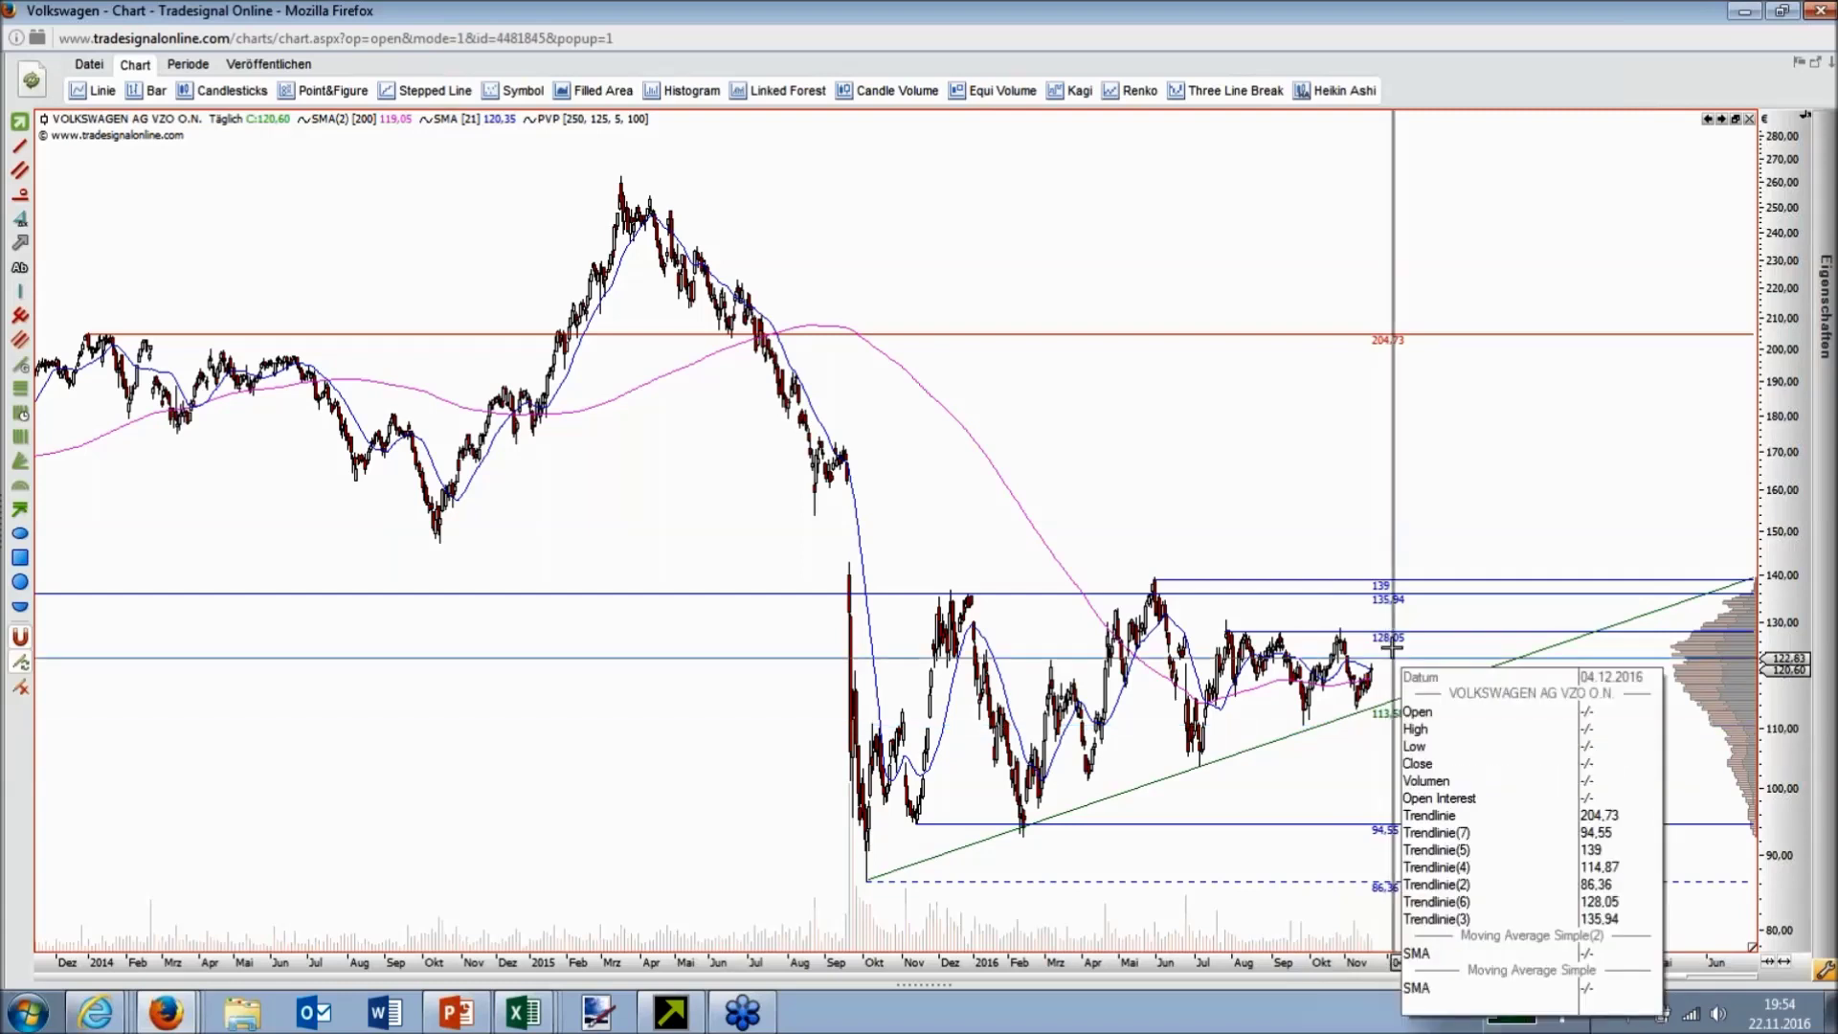
drag(1405, 581, 1405, 577)
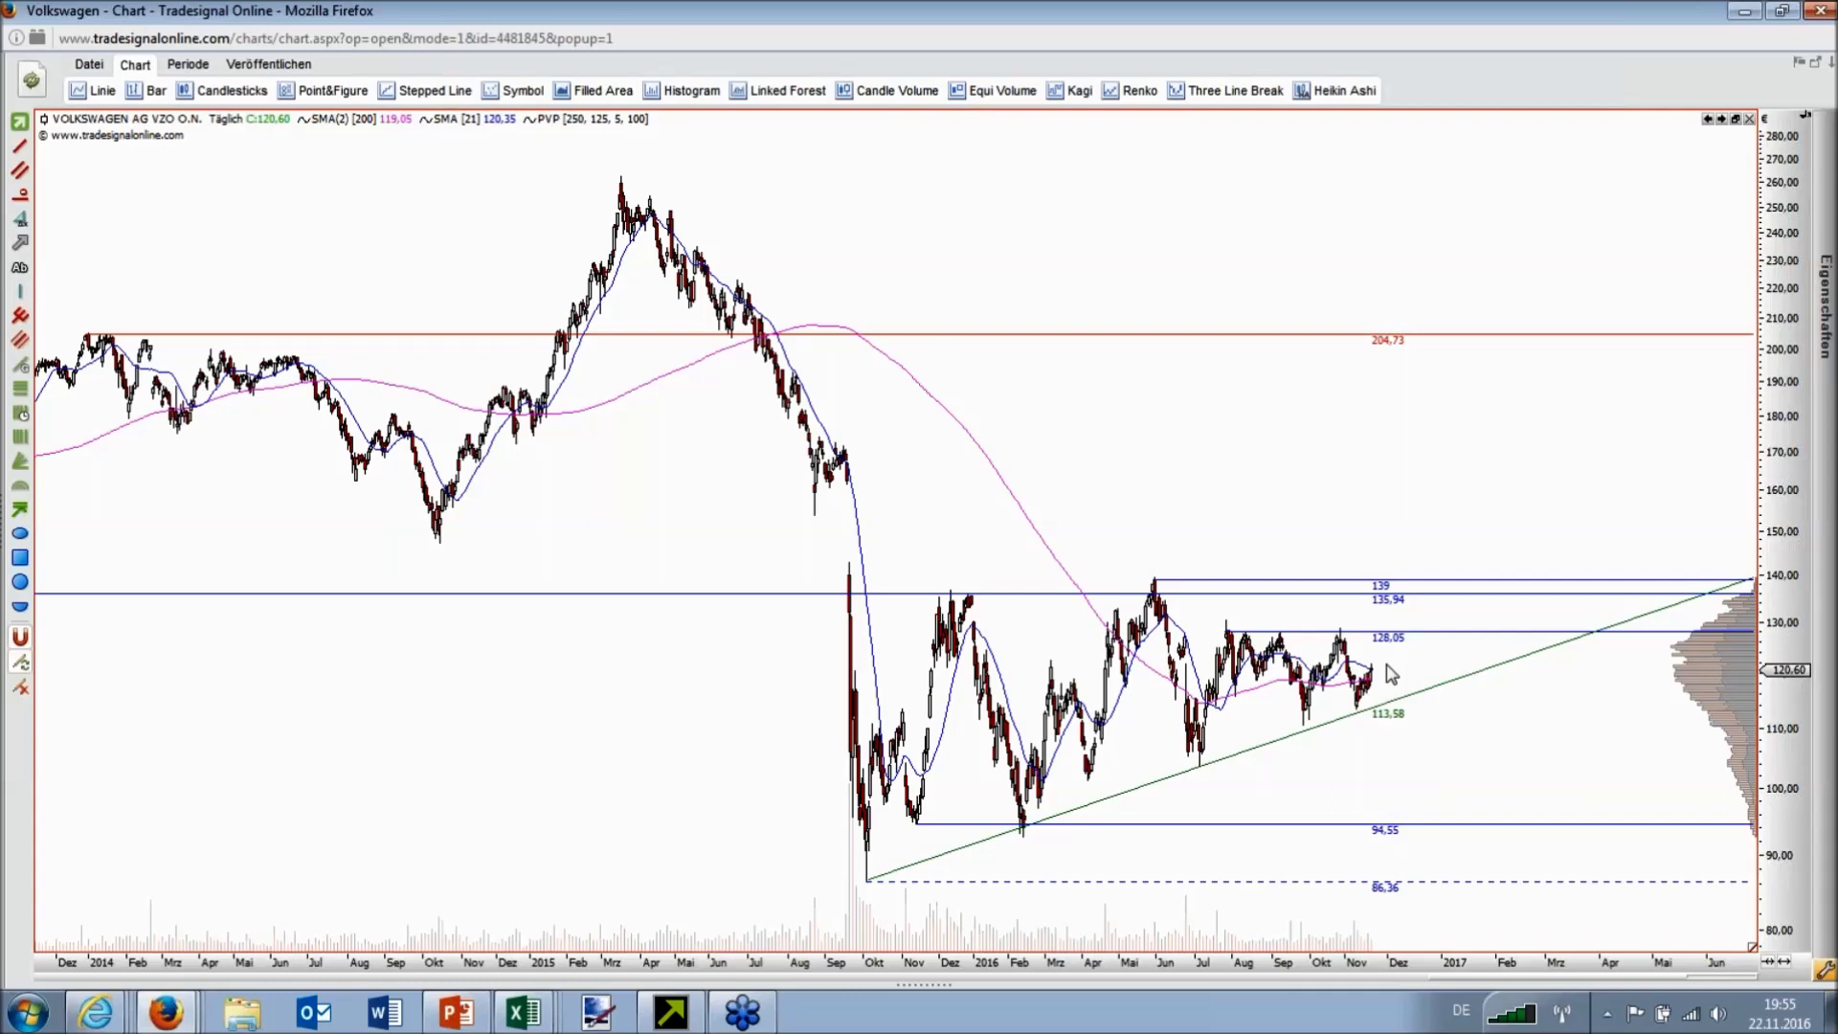
drag(1357, 732, 1396, 714)
mouse_move(1363, 745)
mouse_down()
mouse_move(1373, 720)
mouse_move(1340, 720)
mouse_move(1369, 719)
mouse_up()
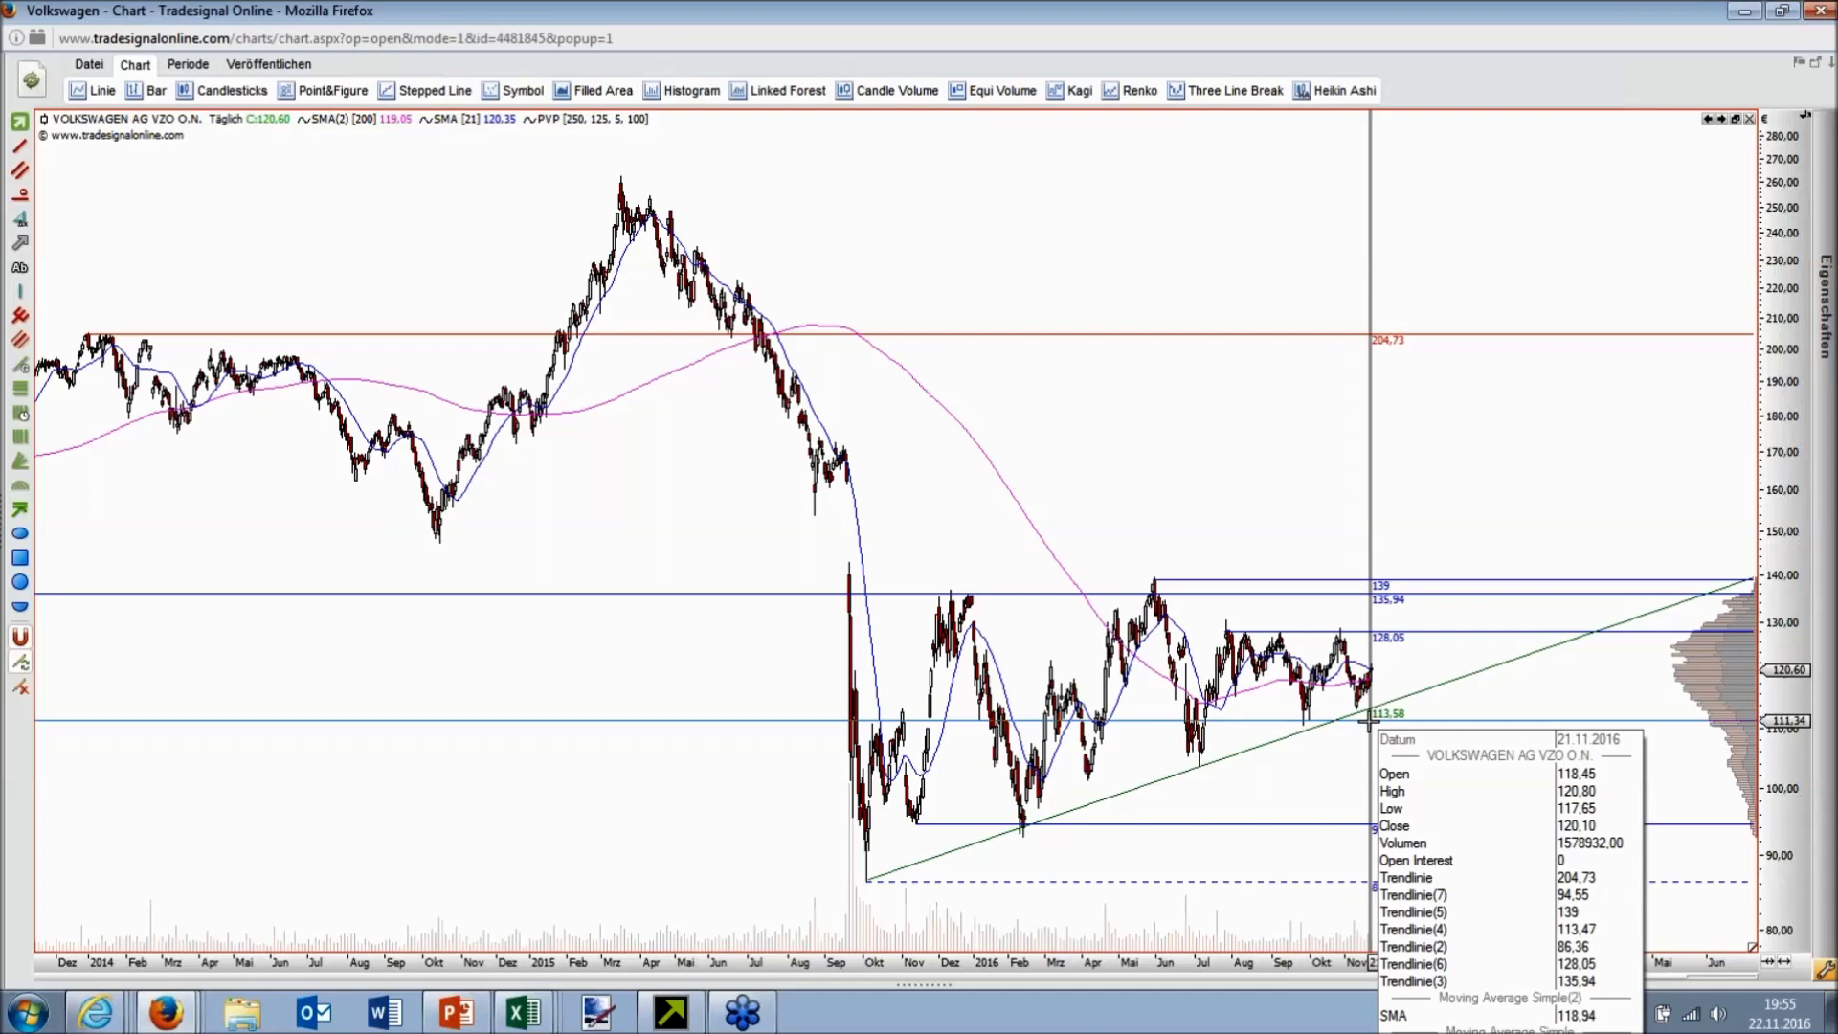
drag(1369, 720, 1369, 729)
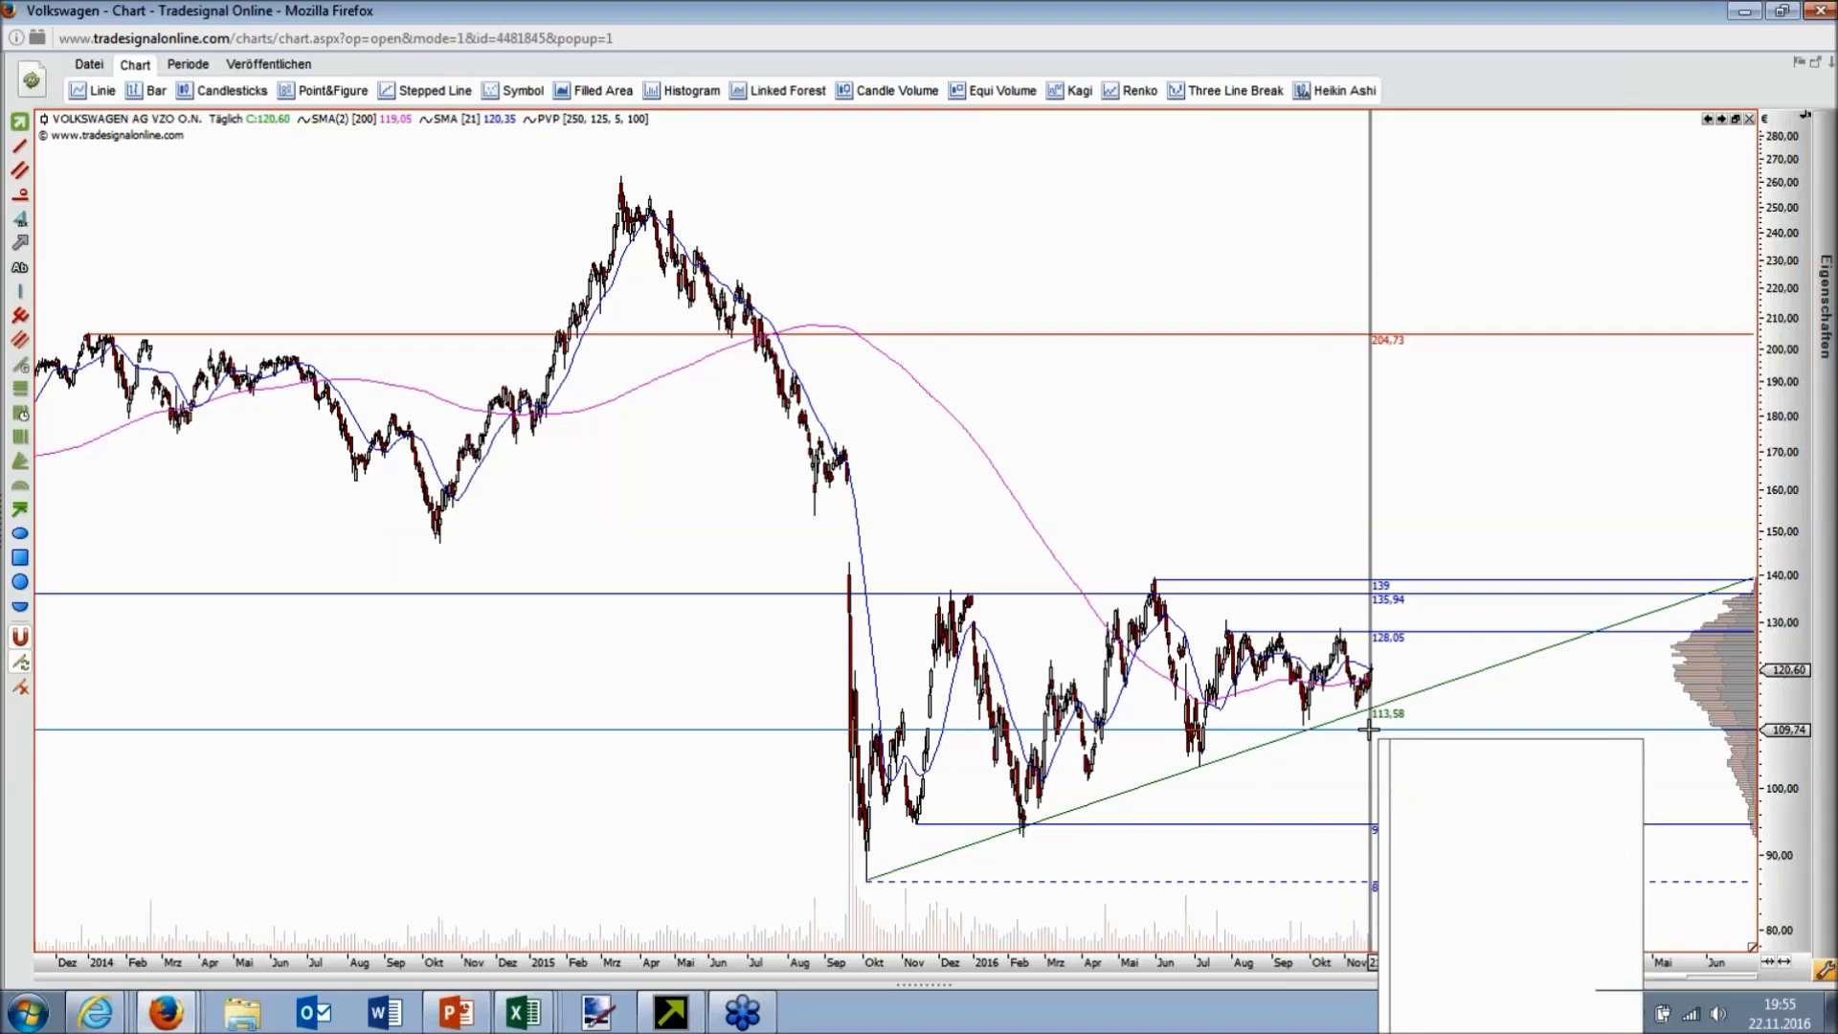
Step: Delete the rising green trendline from the Volkswagen chart
drag(1369, 729, 1367, 727)
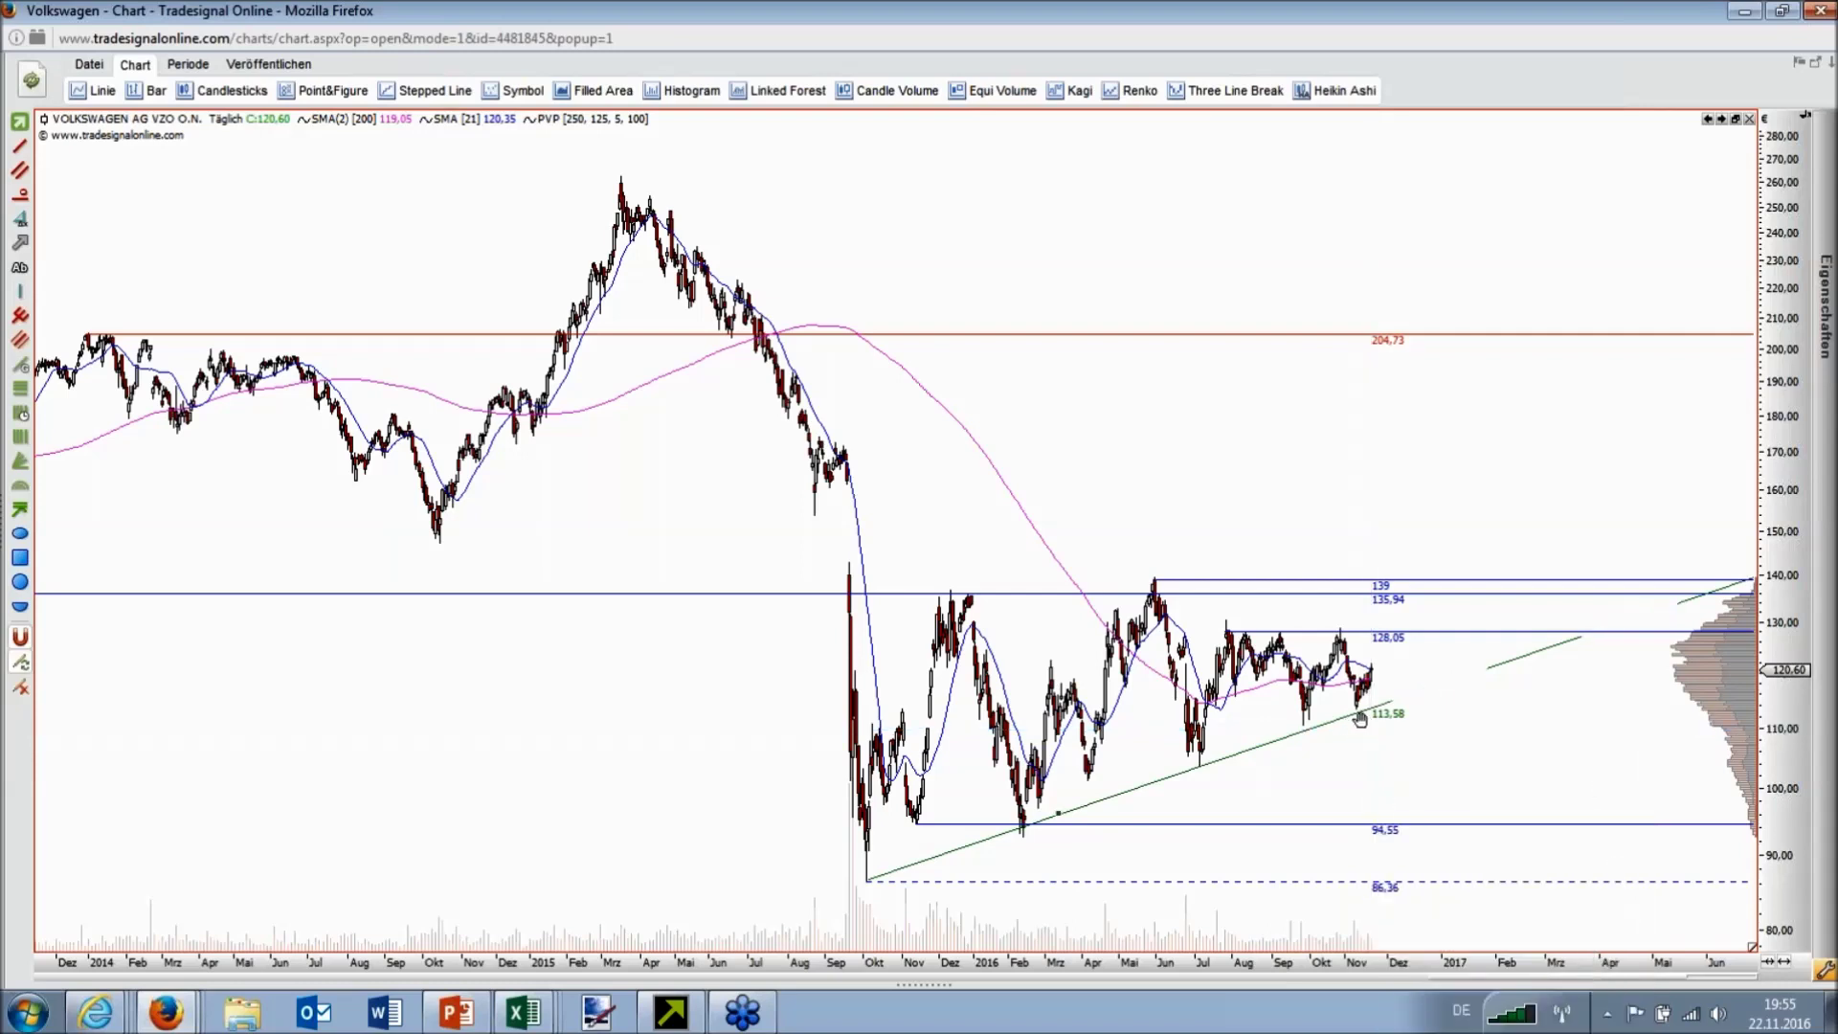
key(Delete)
drag(1397, 732, 1399, 789)
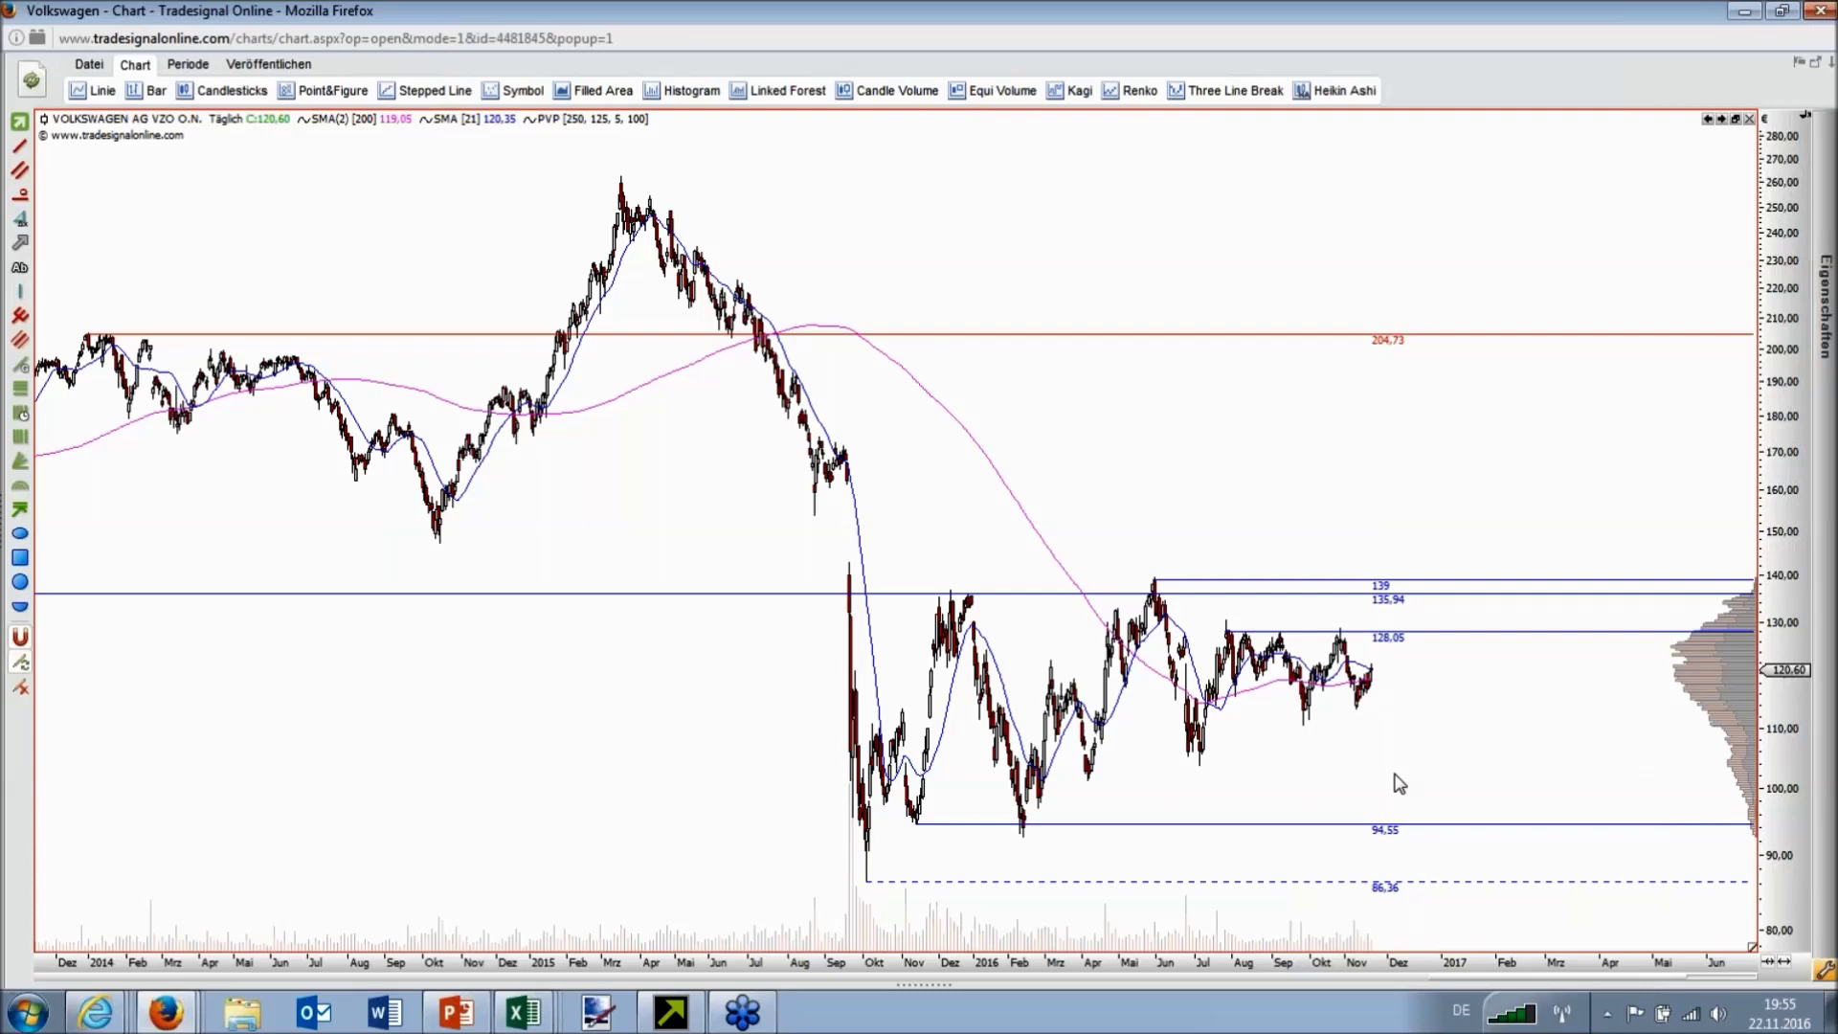
drag(1400, 748, 1407, 740)
Step: Switch from the Volkswagen chart to the daily DAX chart and display its prices as candlesticks
double_click(1311, 17)
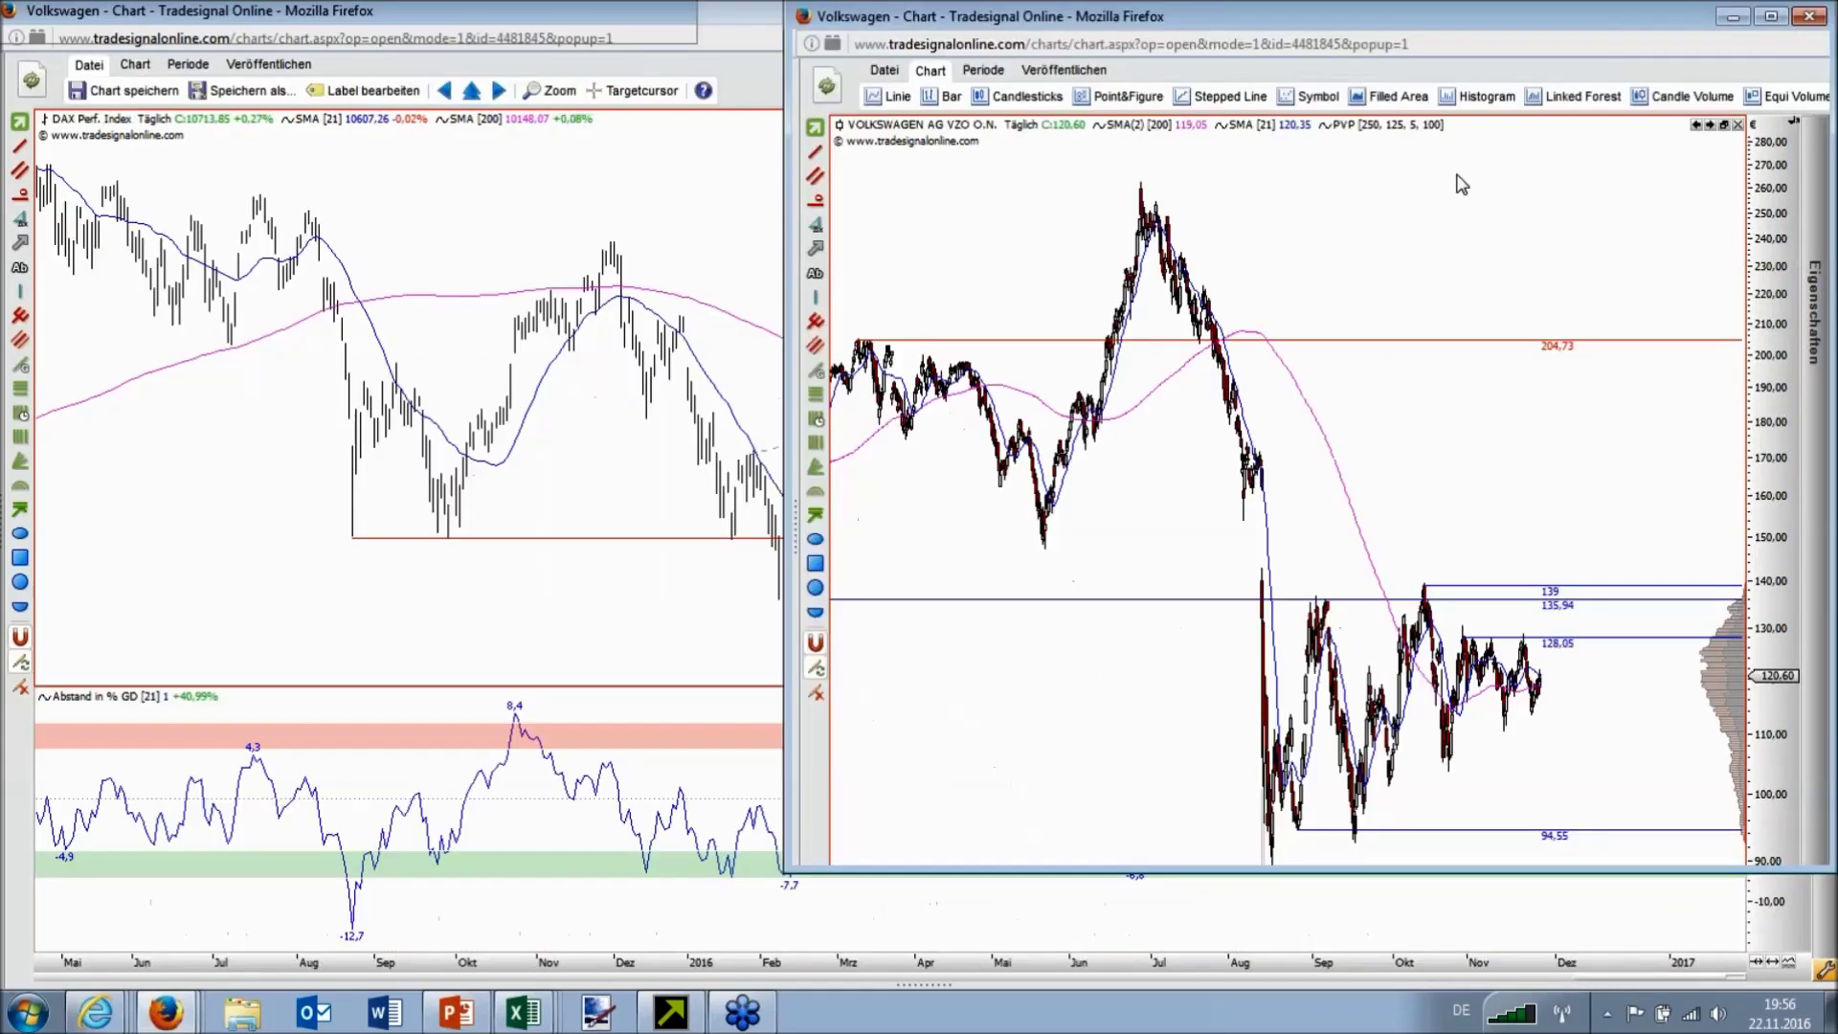
click(727, 201)
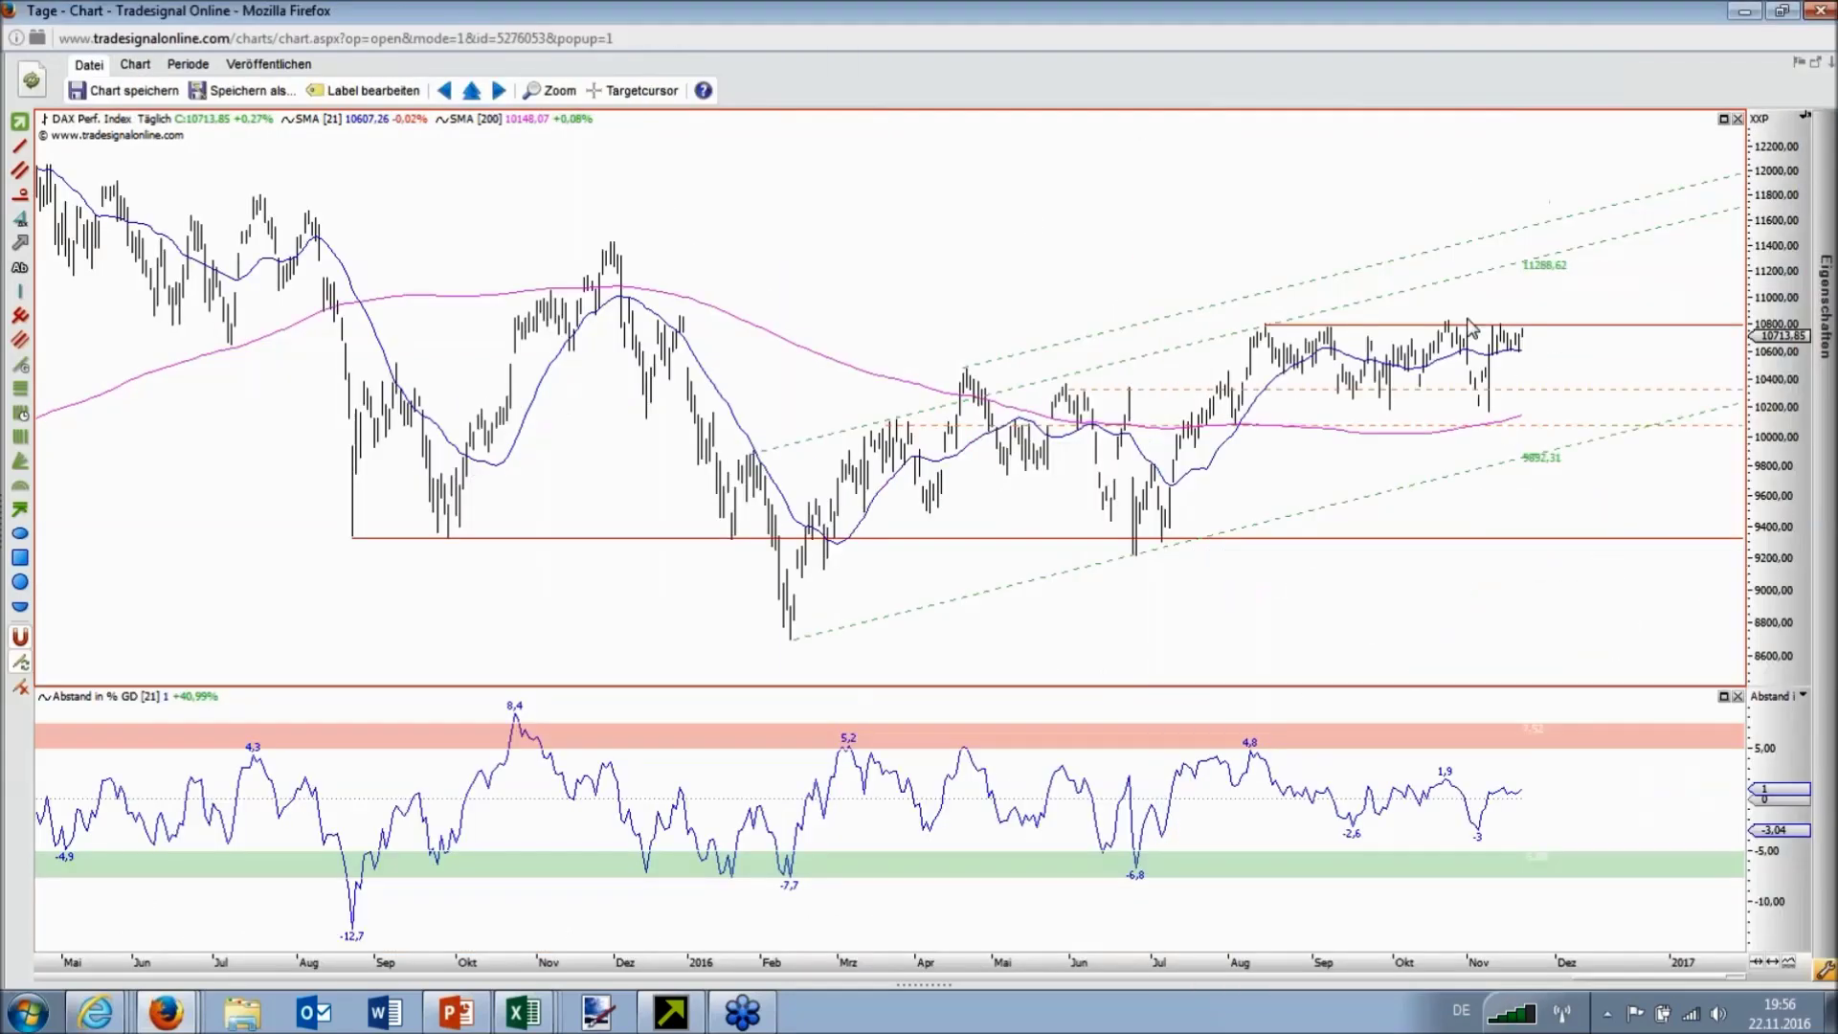
click(137, 67)
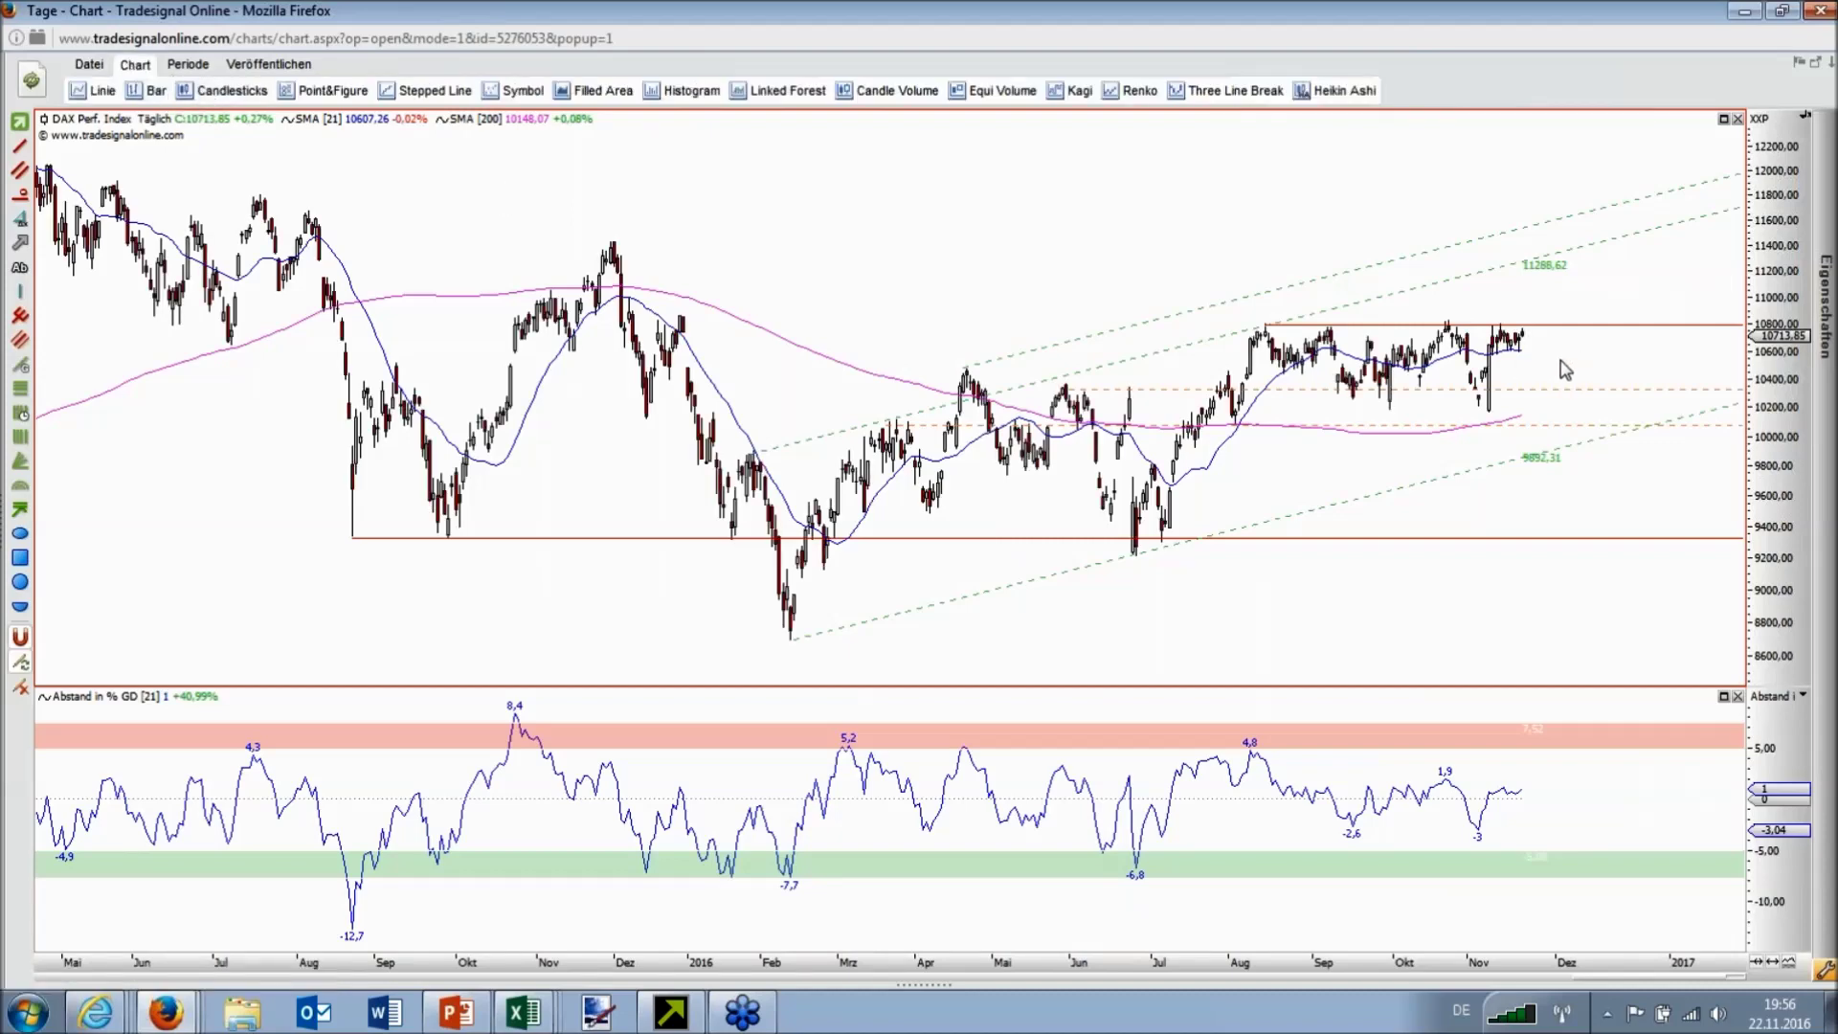
Step: Enlarge the DAX price pane to fill the chart, narrow its history to start around February 2016, and shift the price scale to show 11,600
double_click(1443, 639)
drag(1420, 965, 927, 1015)
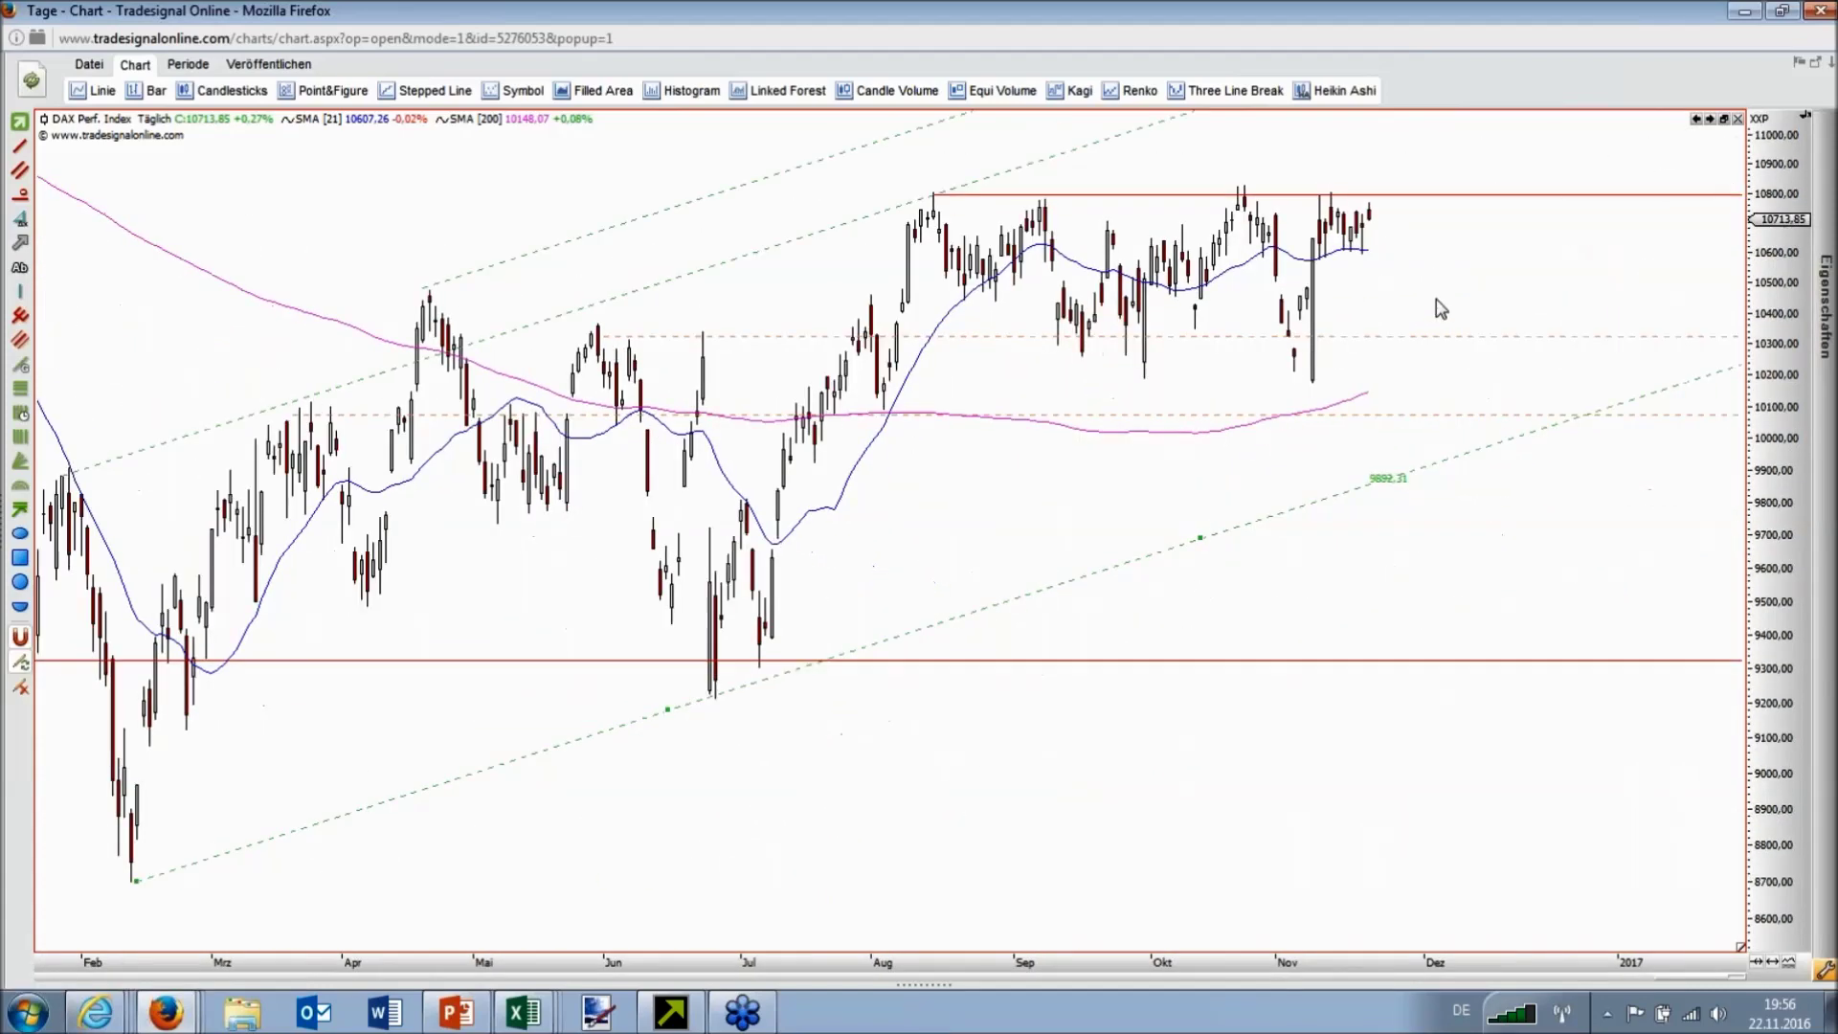
drag(1770, 226, 1771, 440)
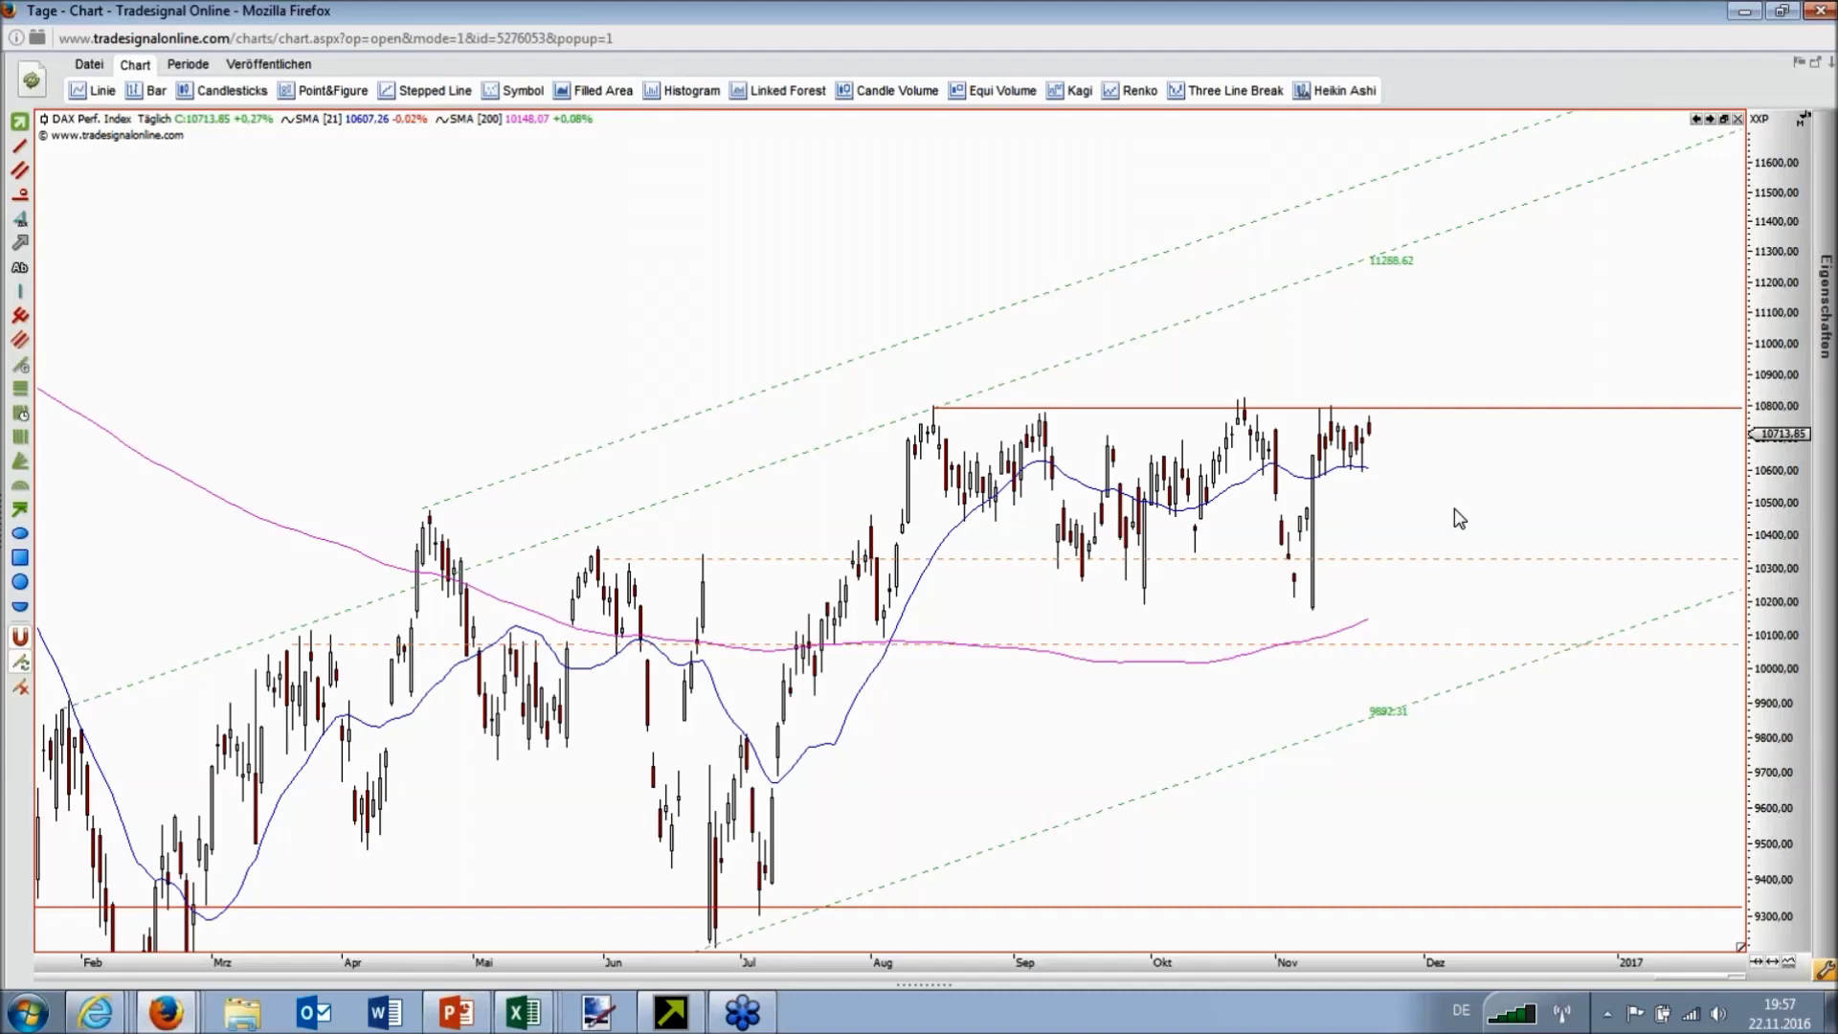
Step: Inspect the DAX candles at the 10,800 resistance and sketch a forecast rising to about 11,000 and falling back to that line
drag(1457, 518, 1249, 421)
drag(1393, 428, 1399, 430)
click(1380, 421)
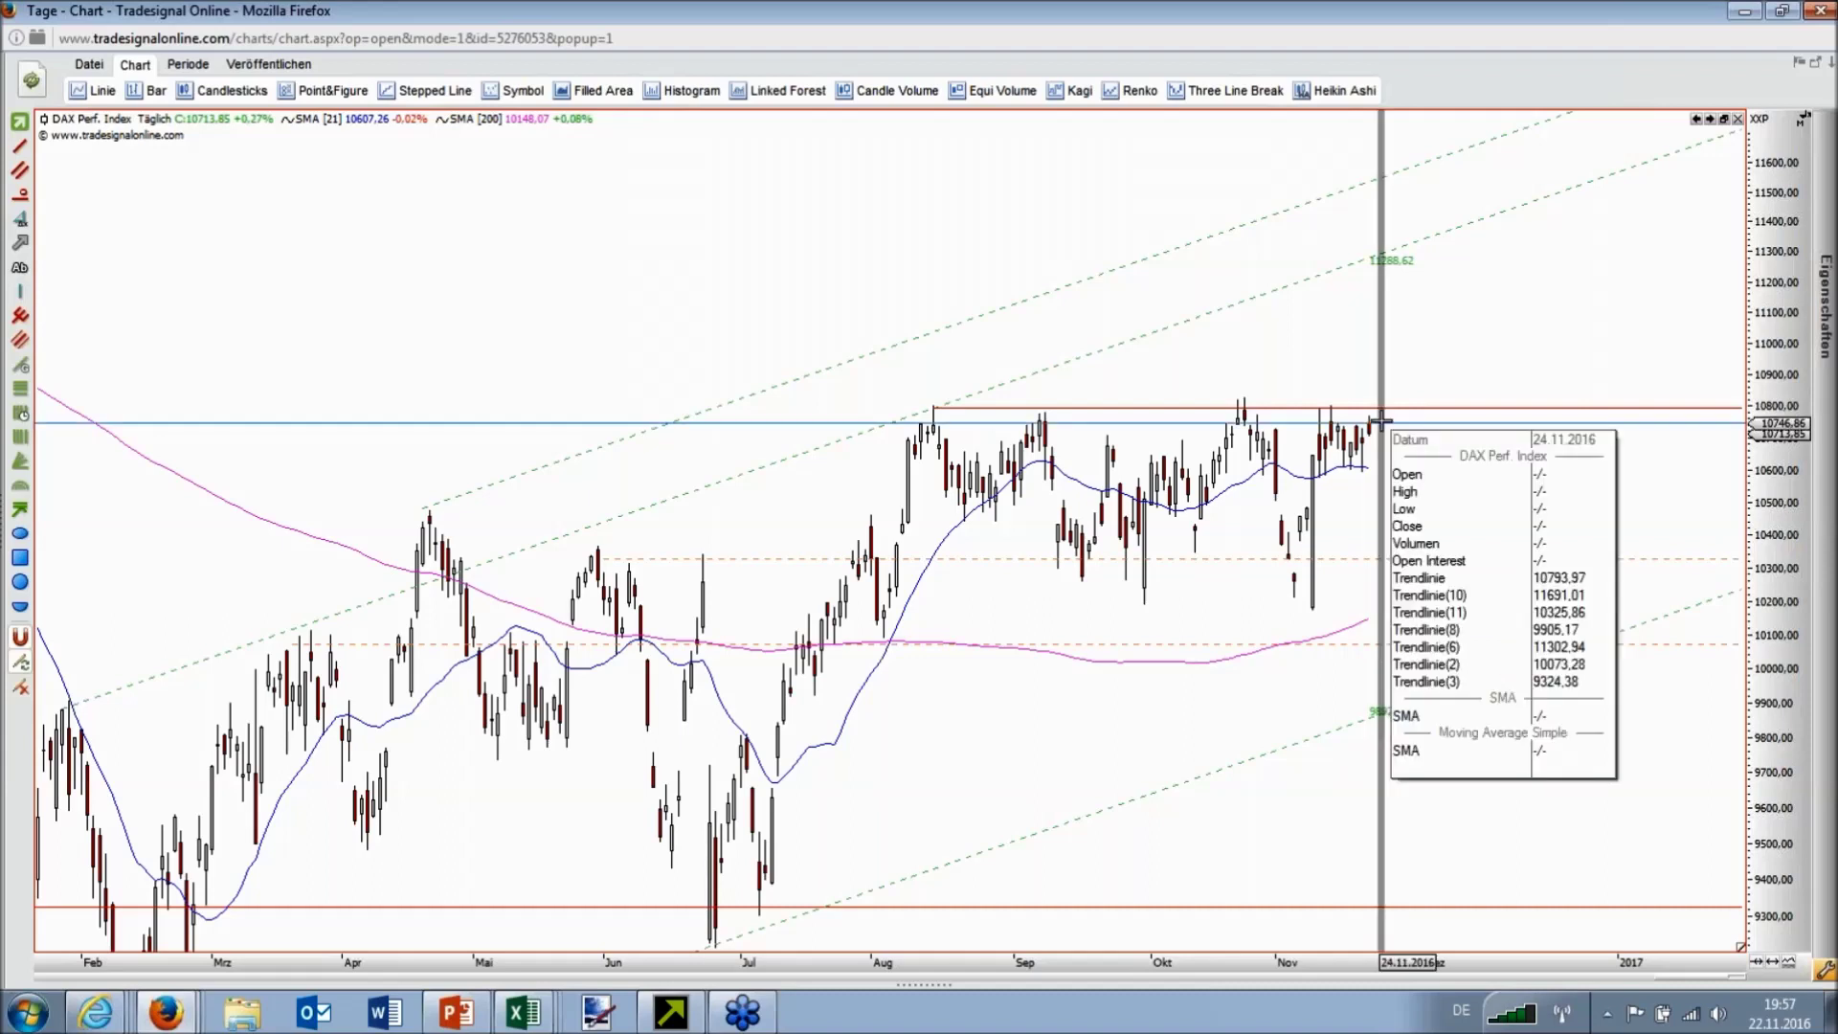
drag(1380, 421, 1394, 379)
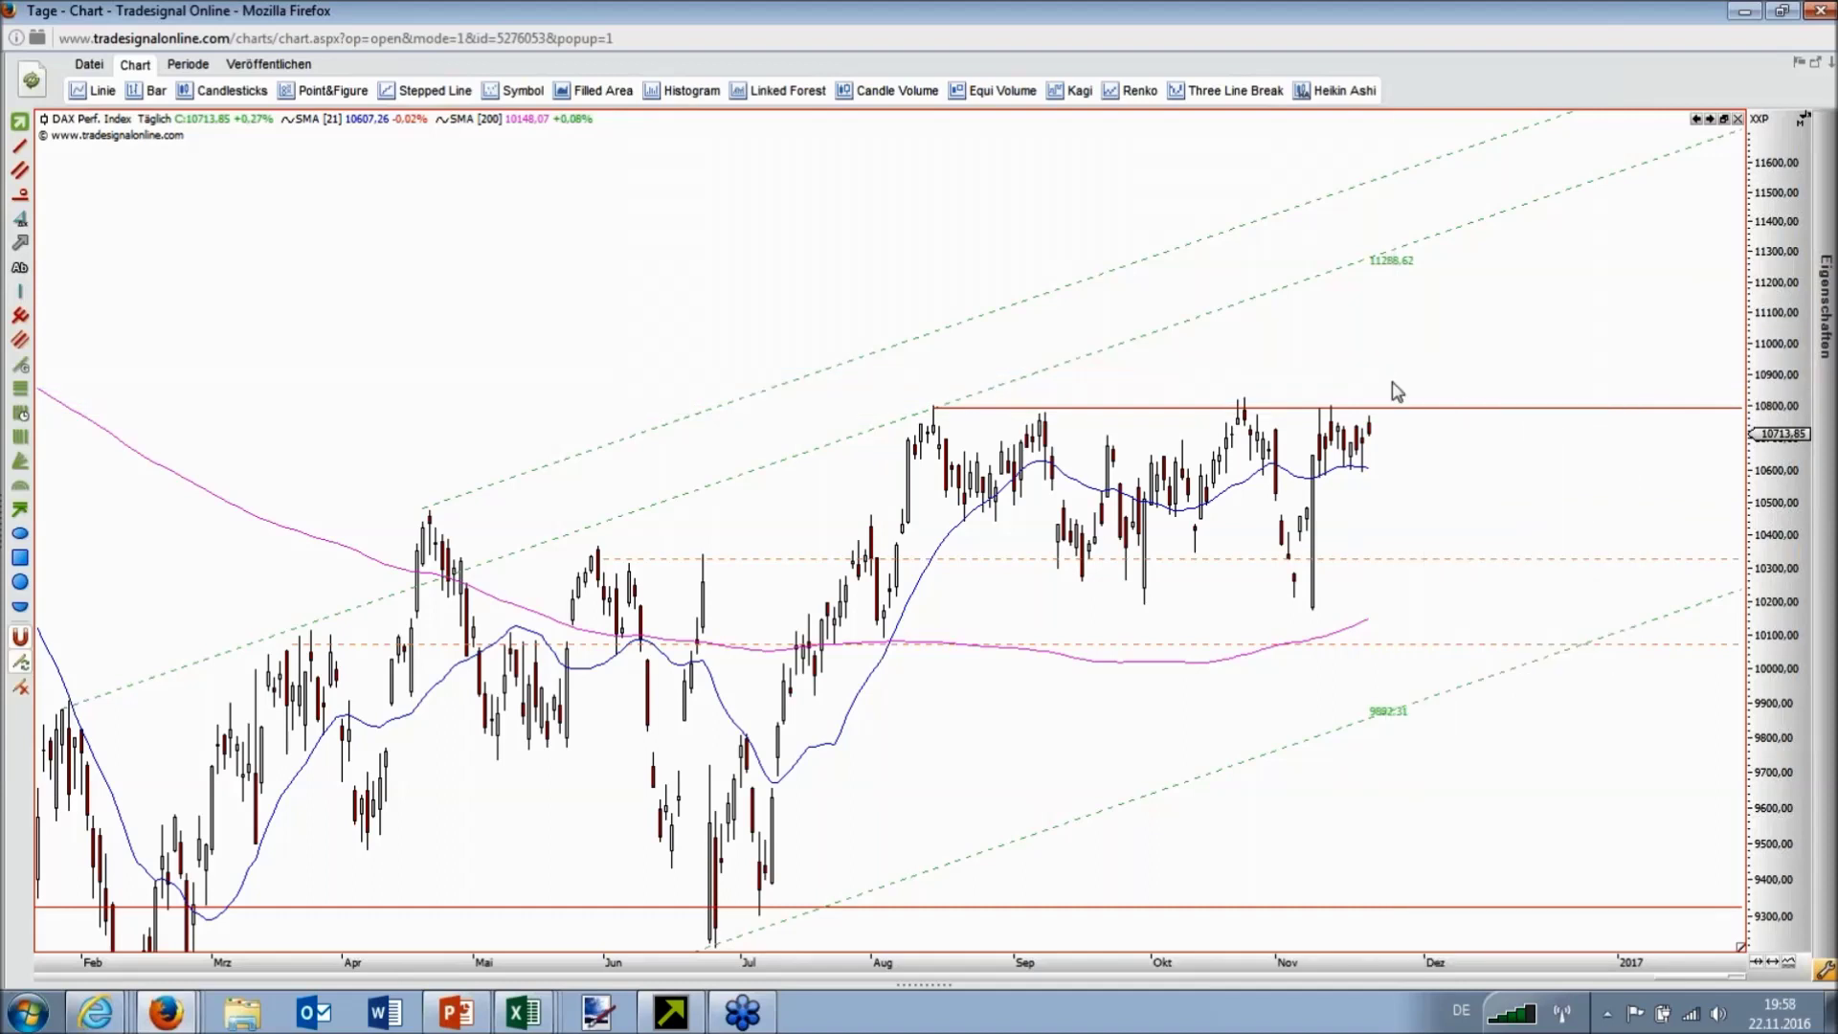
drag(1393, 383, 1393, 393)
click(19, 145)
mouse_move(1374, 402)
mouse_down()
mouse_move(1400, 337)
mouse_move(1421, 342)
mouse_up()
click(1400, 340)
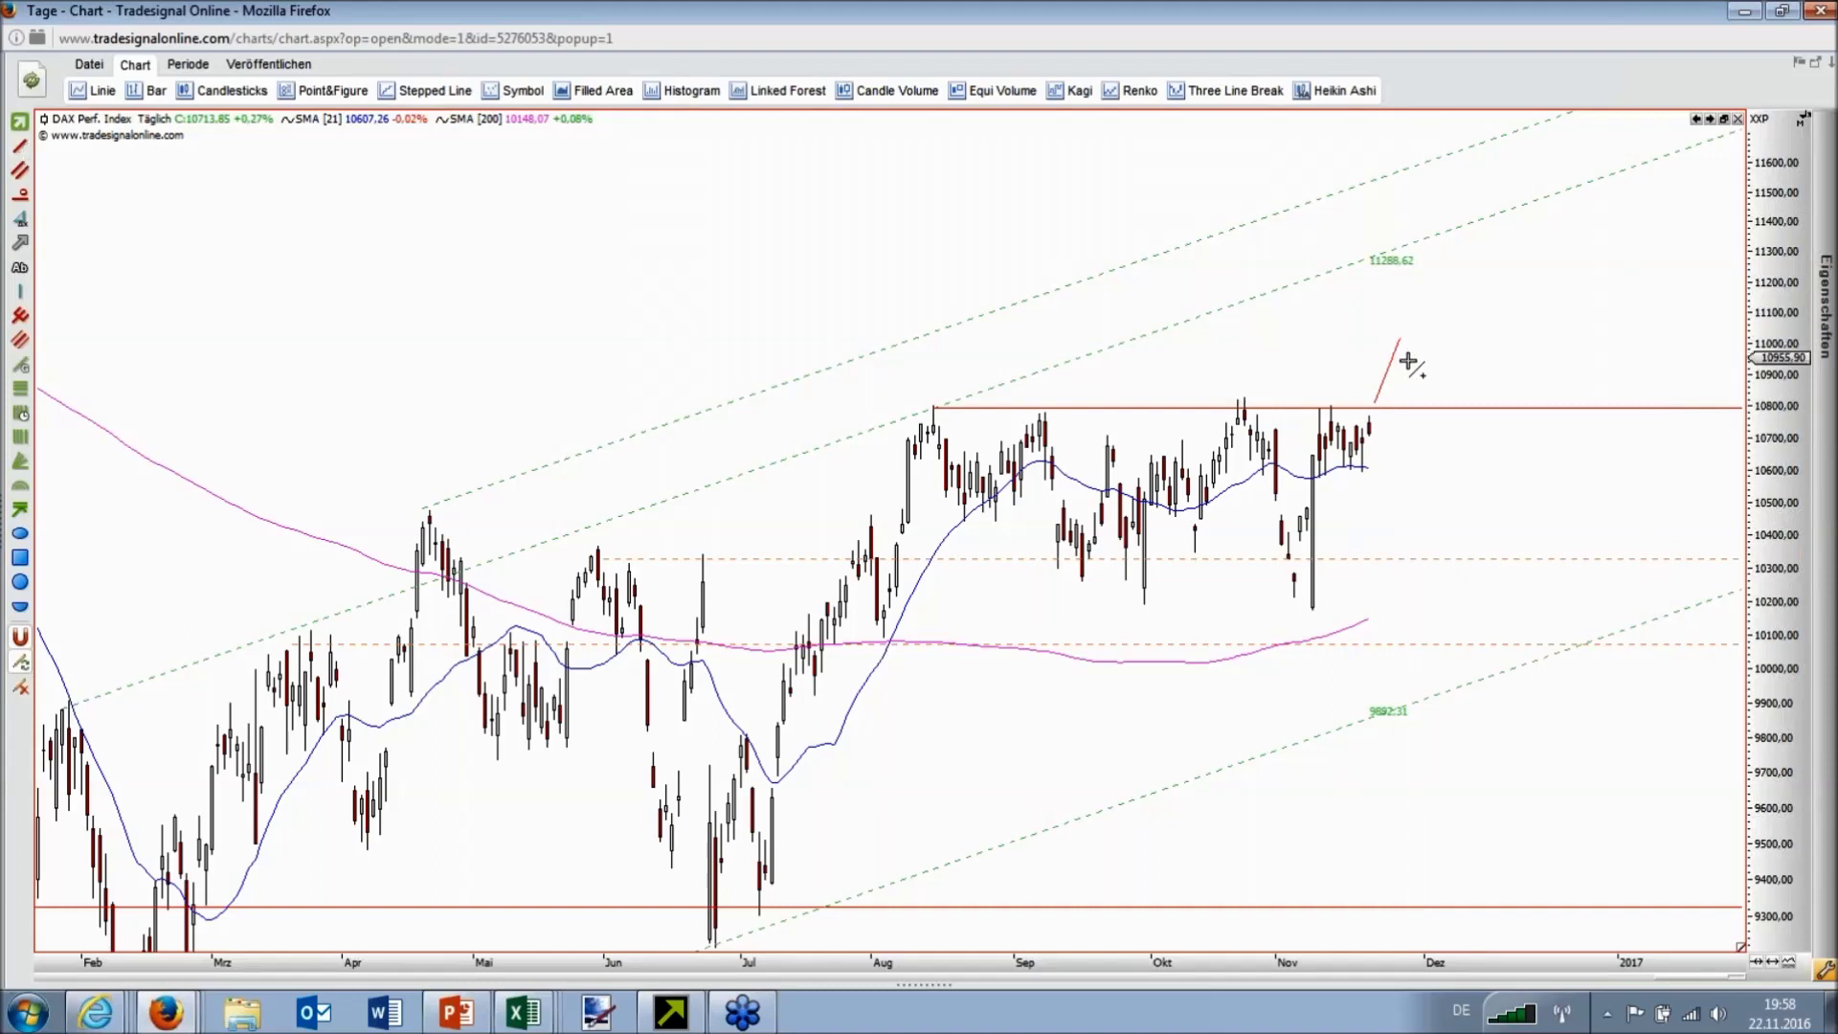
click(1443, 403)
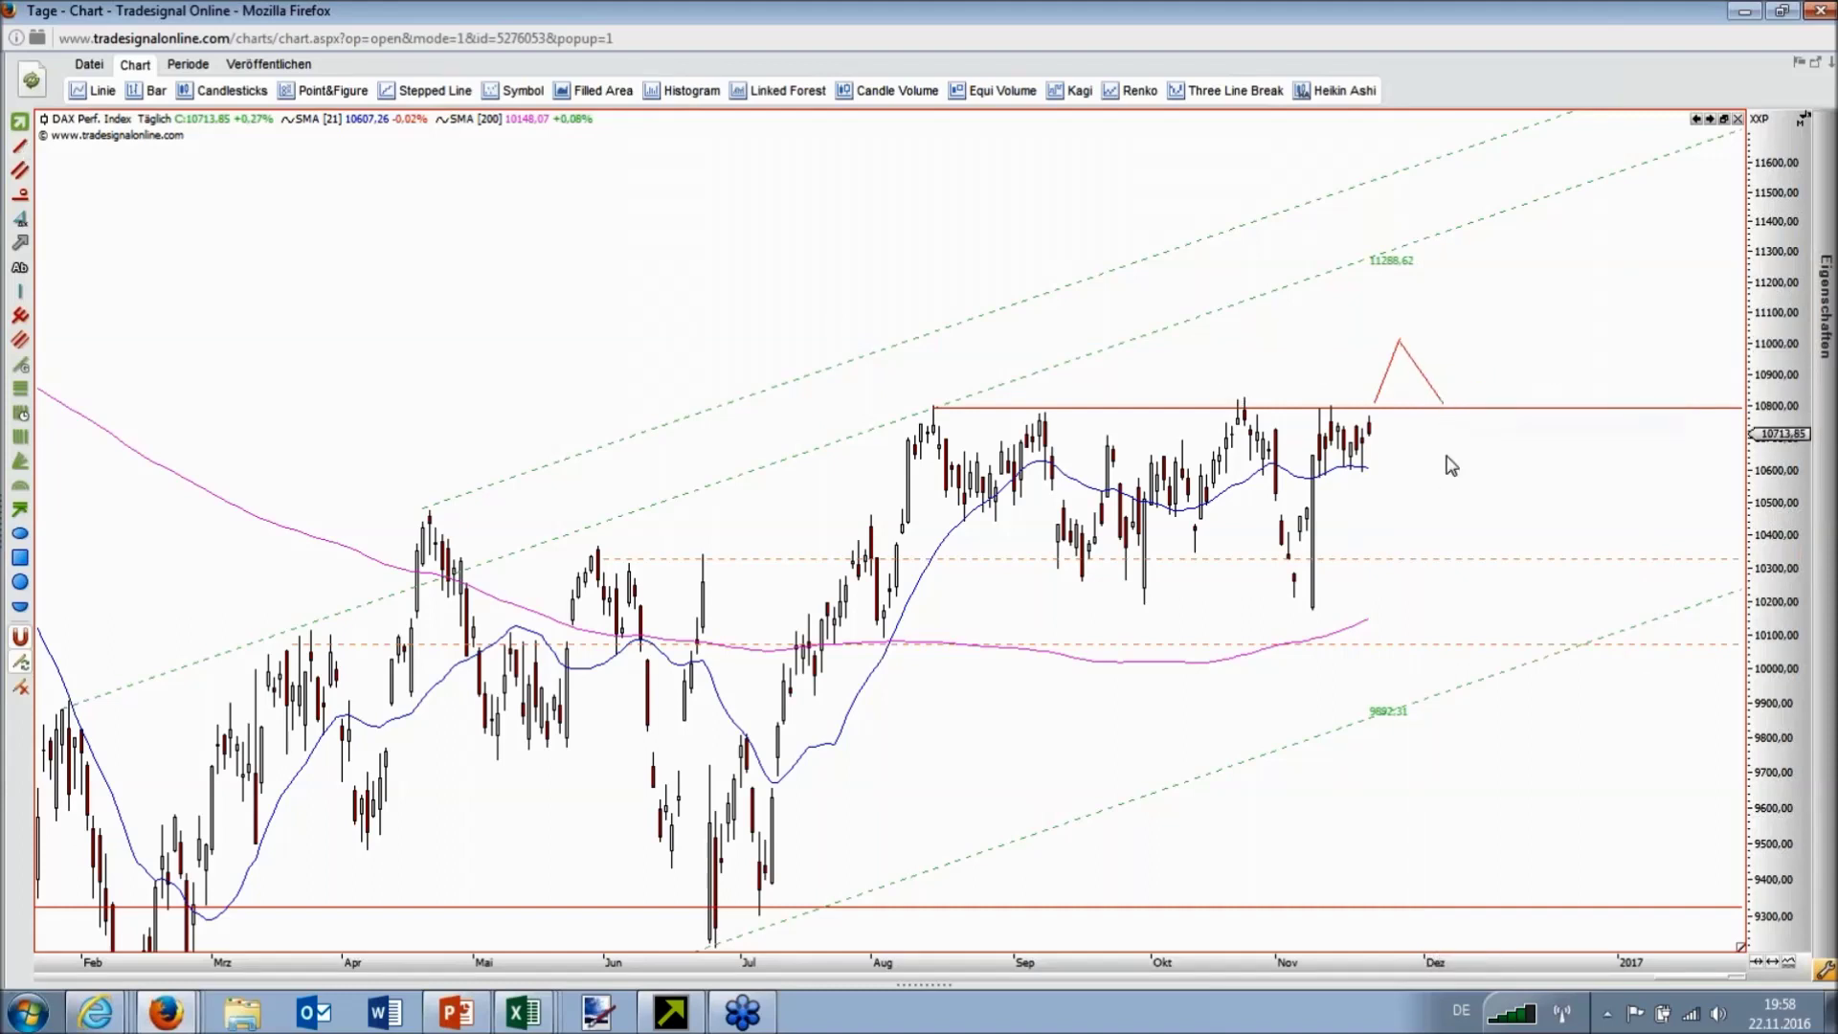
drag(1443, 422, 1453, 412)
drag(1454, 414, 1454, 411)
Step: Add two forecast lines from the DAX resistance retest, one rising to about 11,260 and one falling to about 10,550
click(19, 146)
drag(1451, 407, 1535, 266)
mouse_move(1375, 413)
mouse_move(1436, 414)
drag(1421, 372, 1475, 462)
click(1466, 497)
Step: Move the daily DAX chart window aside and view the hourly DAX chart in full screen around its latest prices
double_click(879, 15)
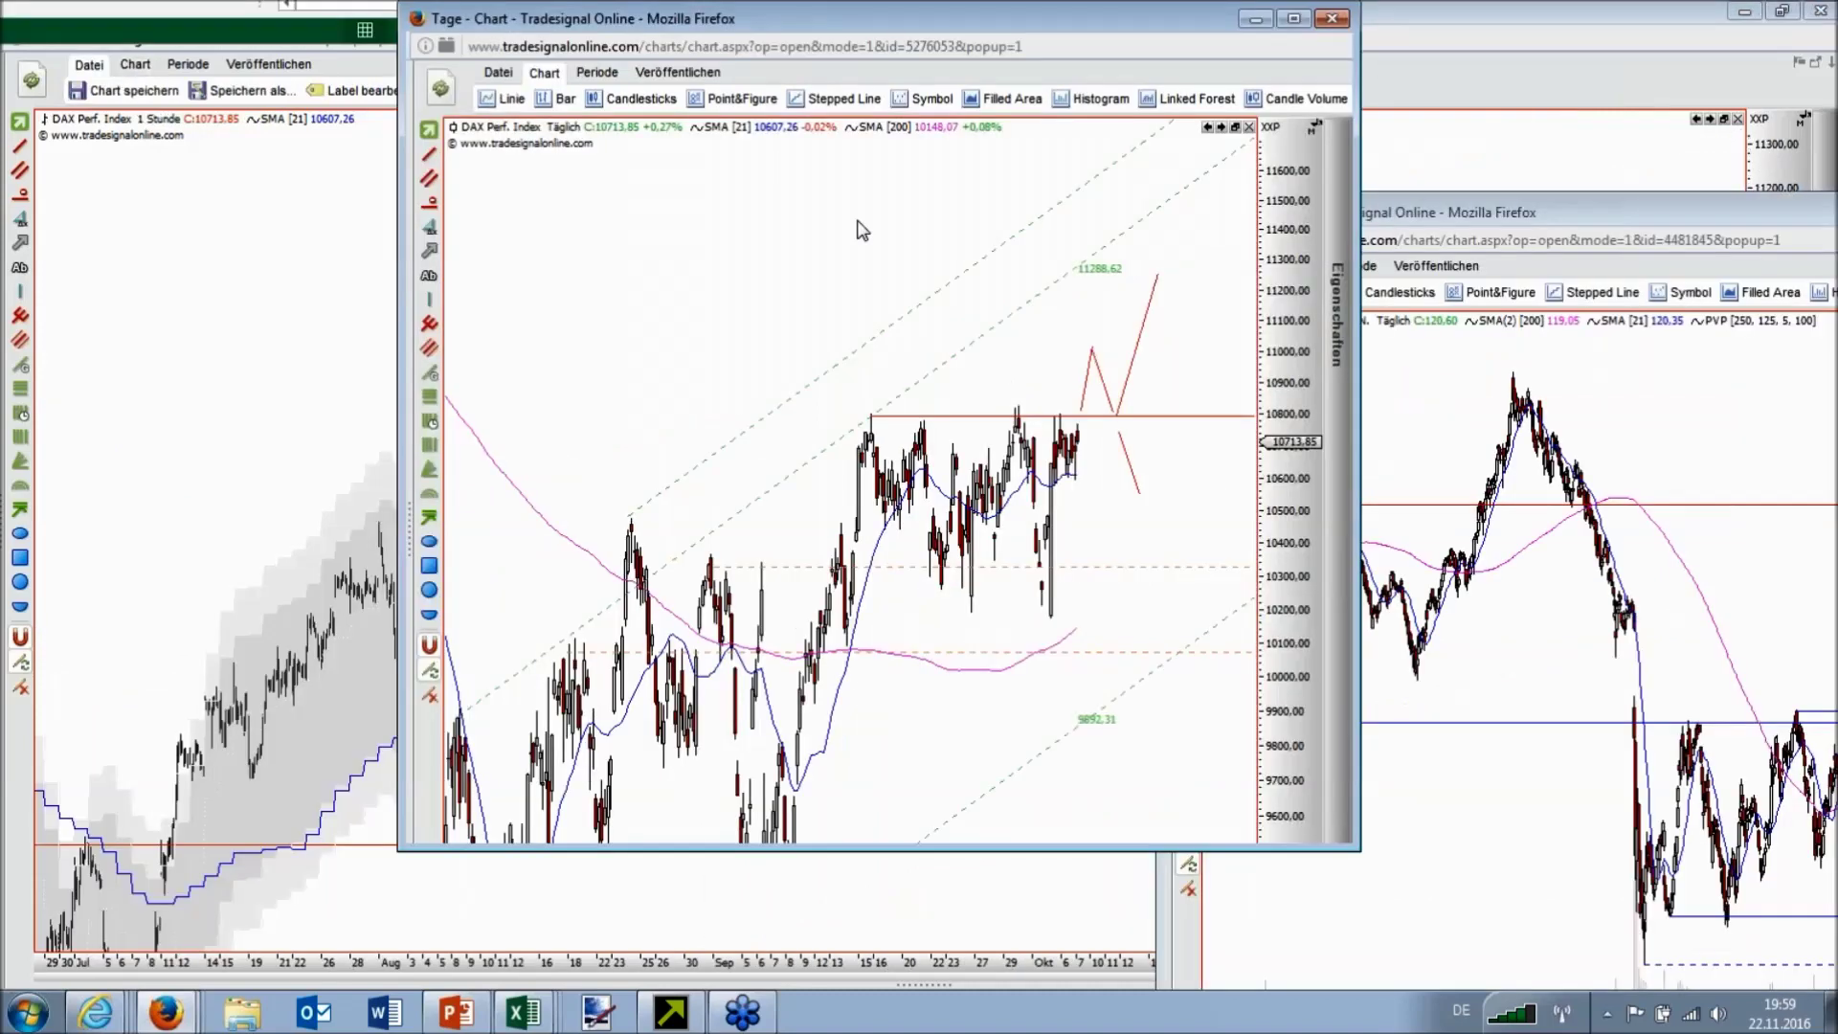
drag(858, 230, 718, 393)
click(944, 239)
double_click(1317, 460)
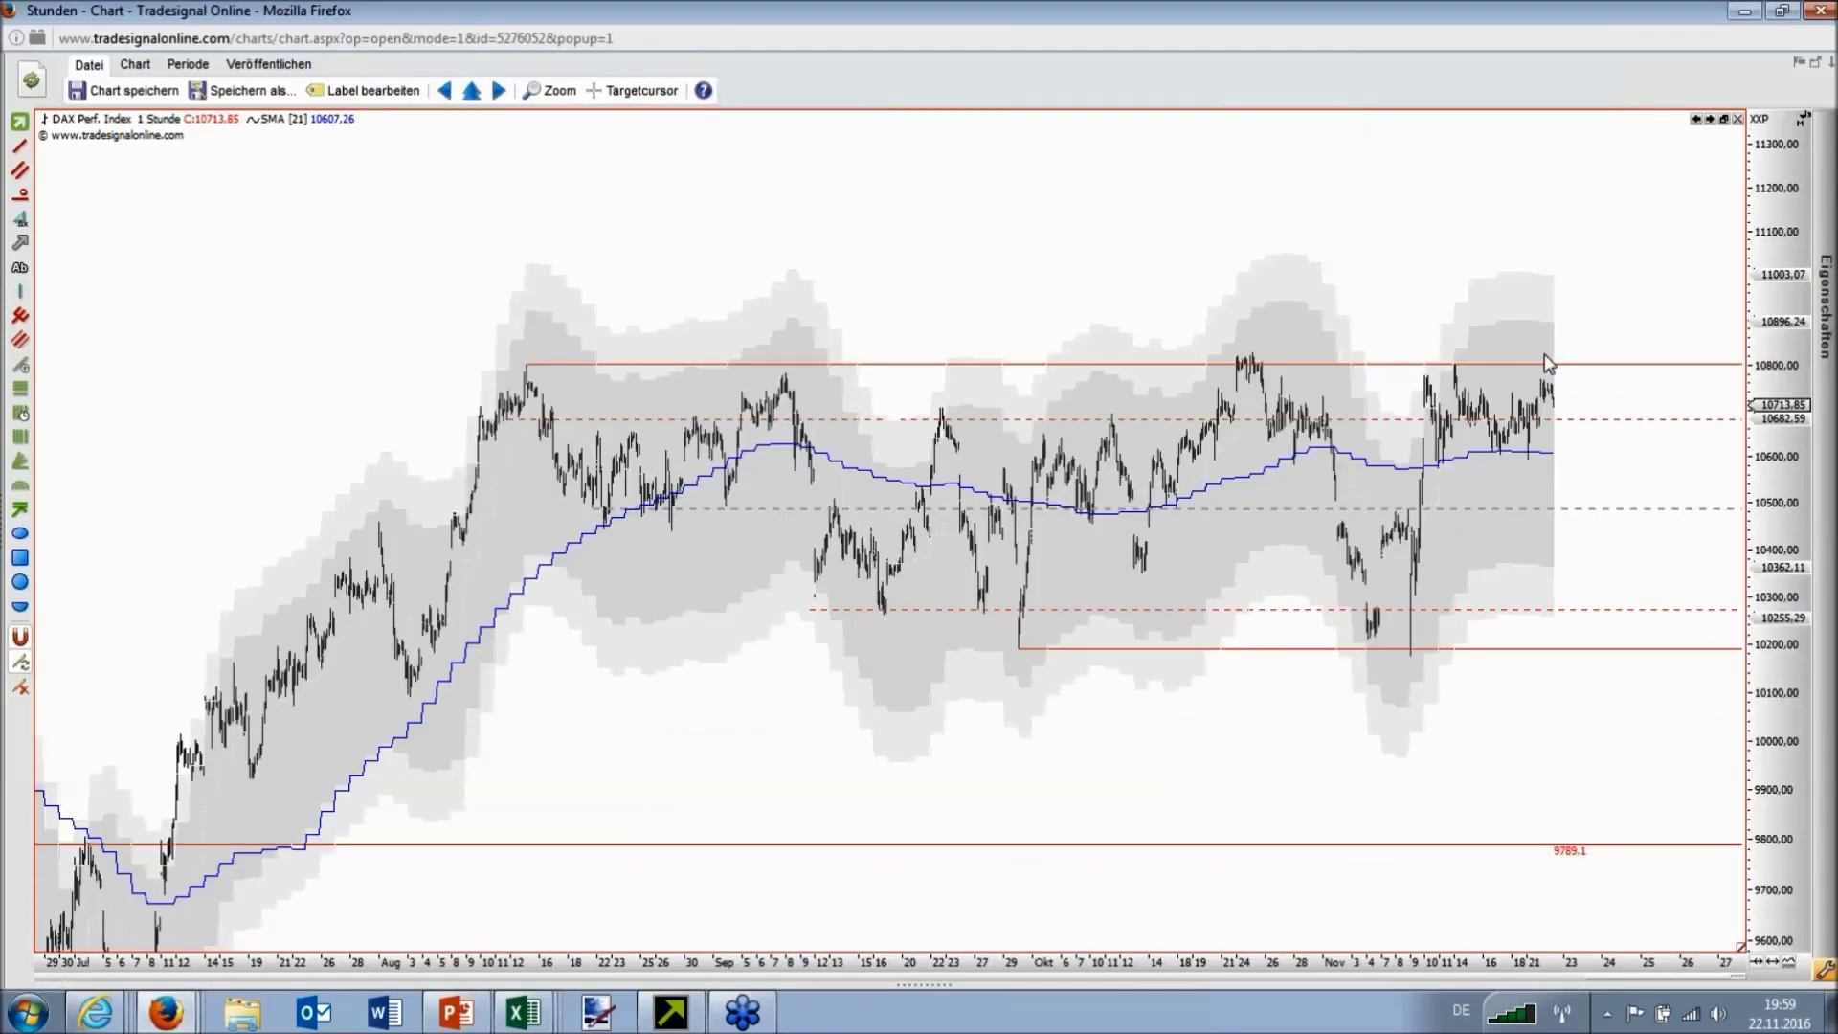
mouse_move(1547, 323)
Step: Bring the daily DAX chart back to full screen with its distance indicator, inspect the 16.11.2016 reading, and adjust the price scale
drag(1663, 22, 1653, 106)
click(934, 392)
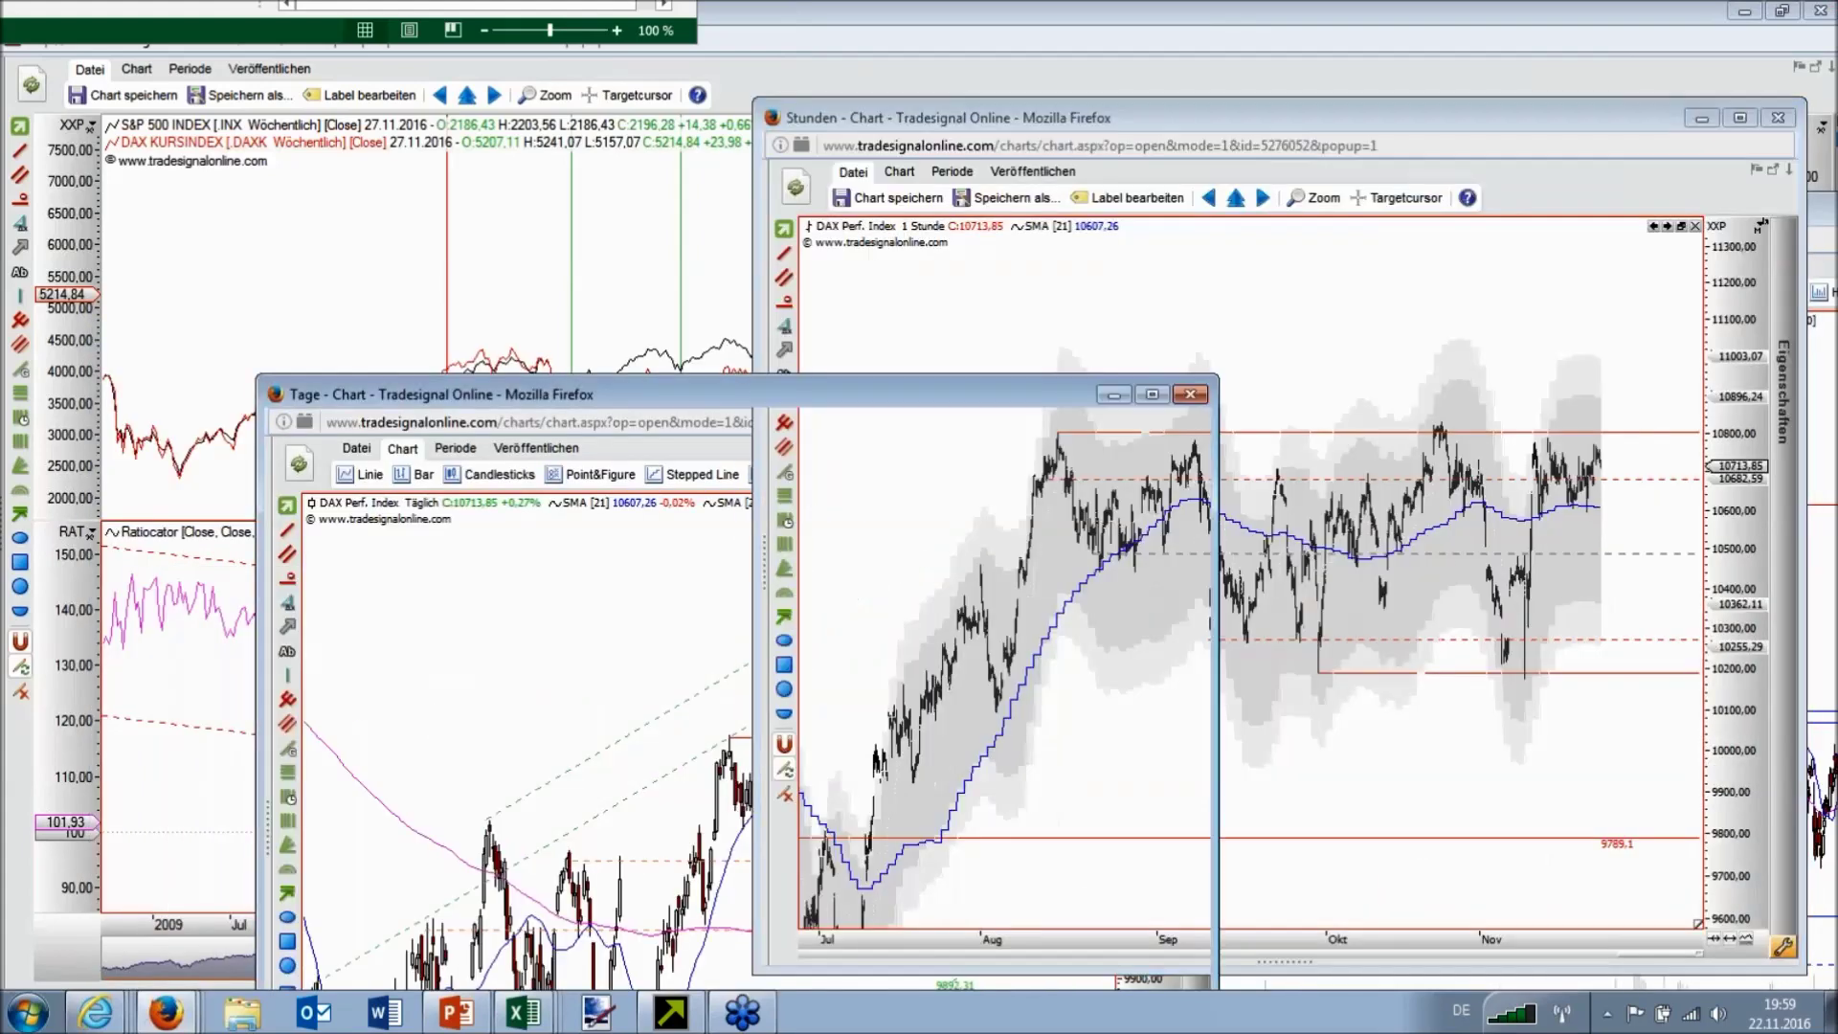
drag(933, 392, 1223, 84)
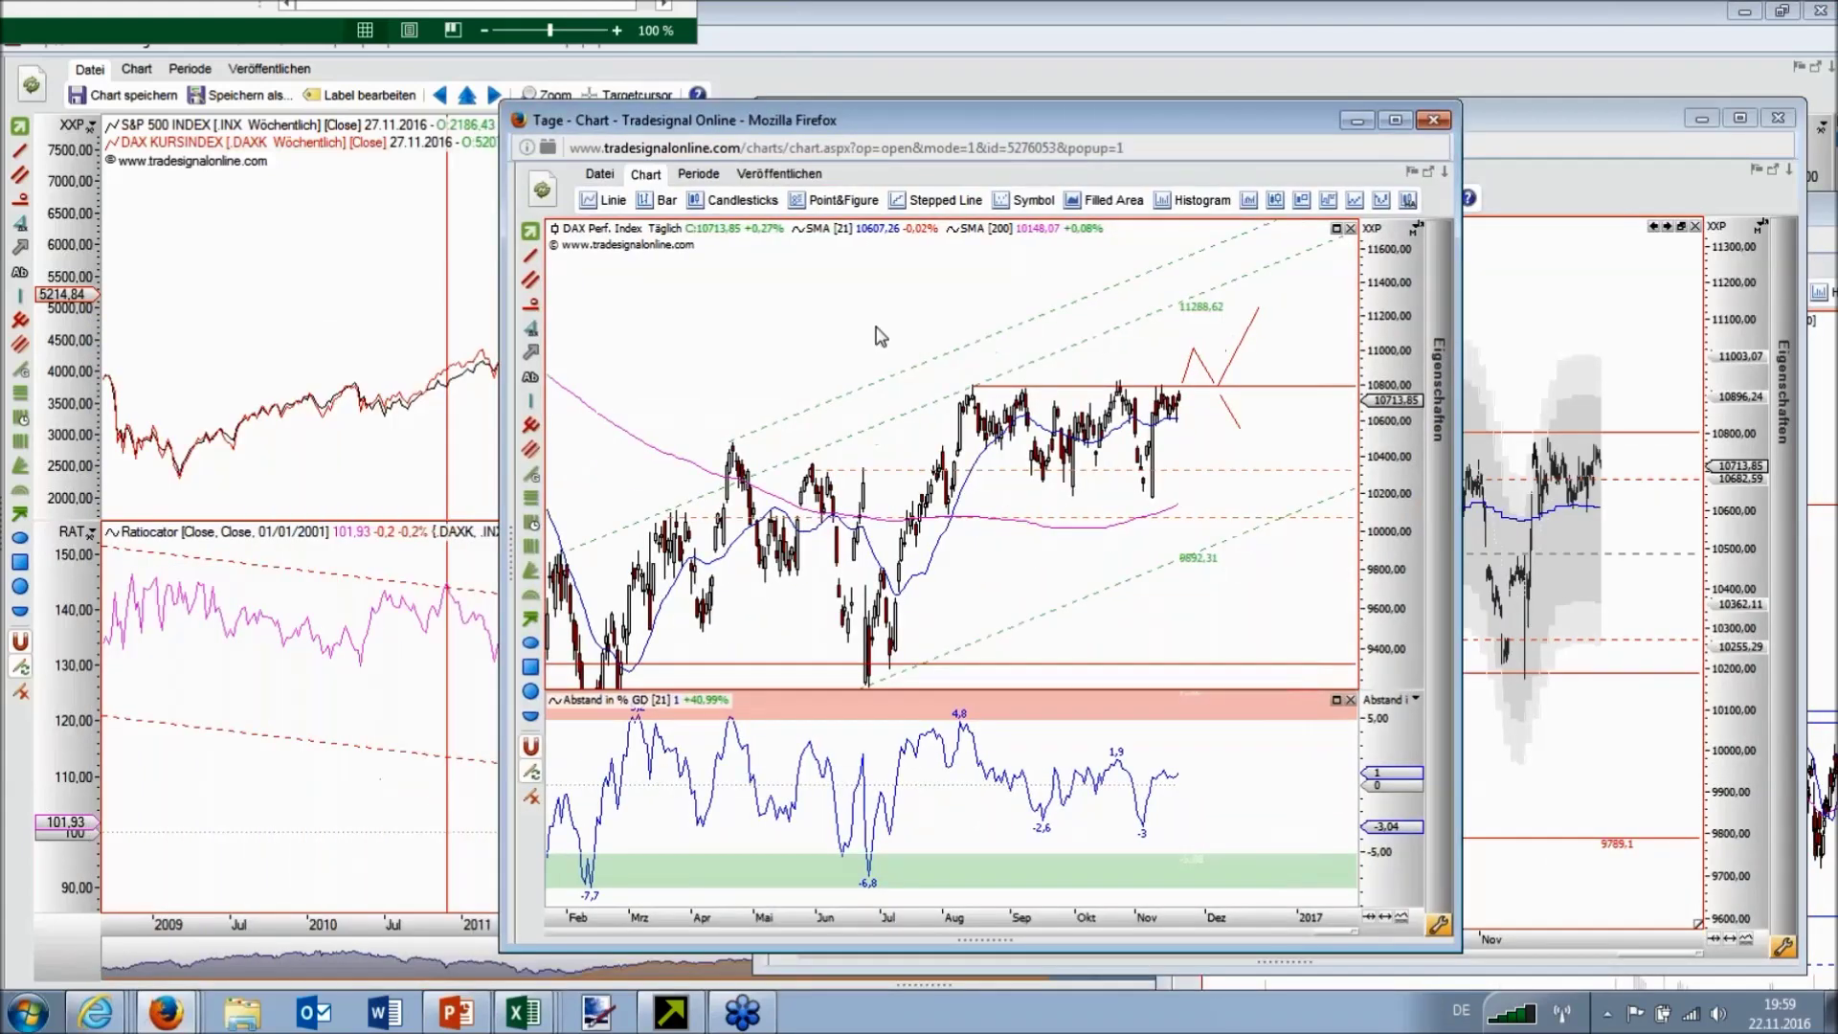
double_click(1188, 132)
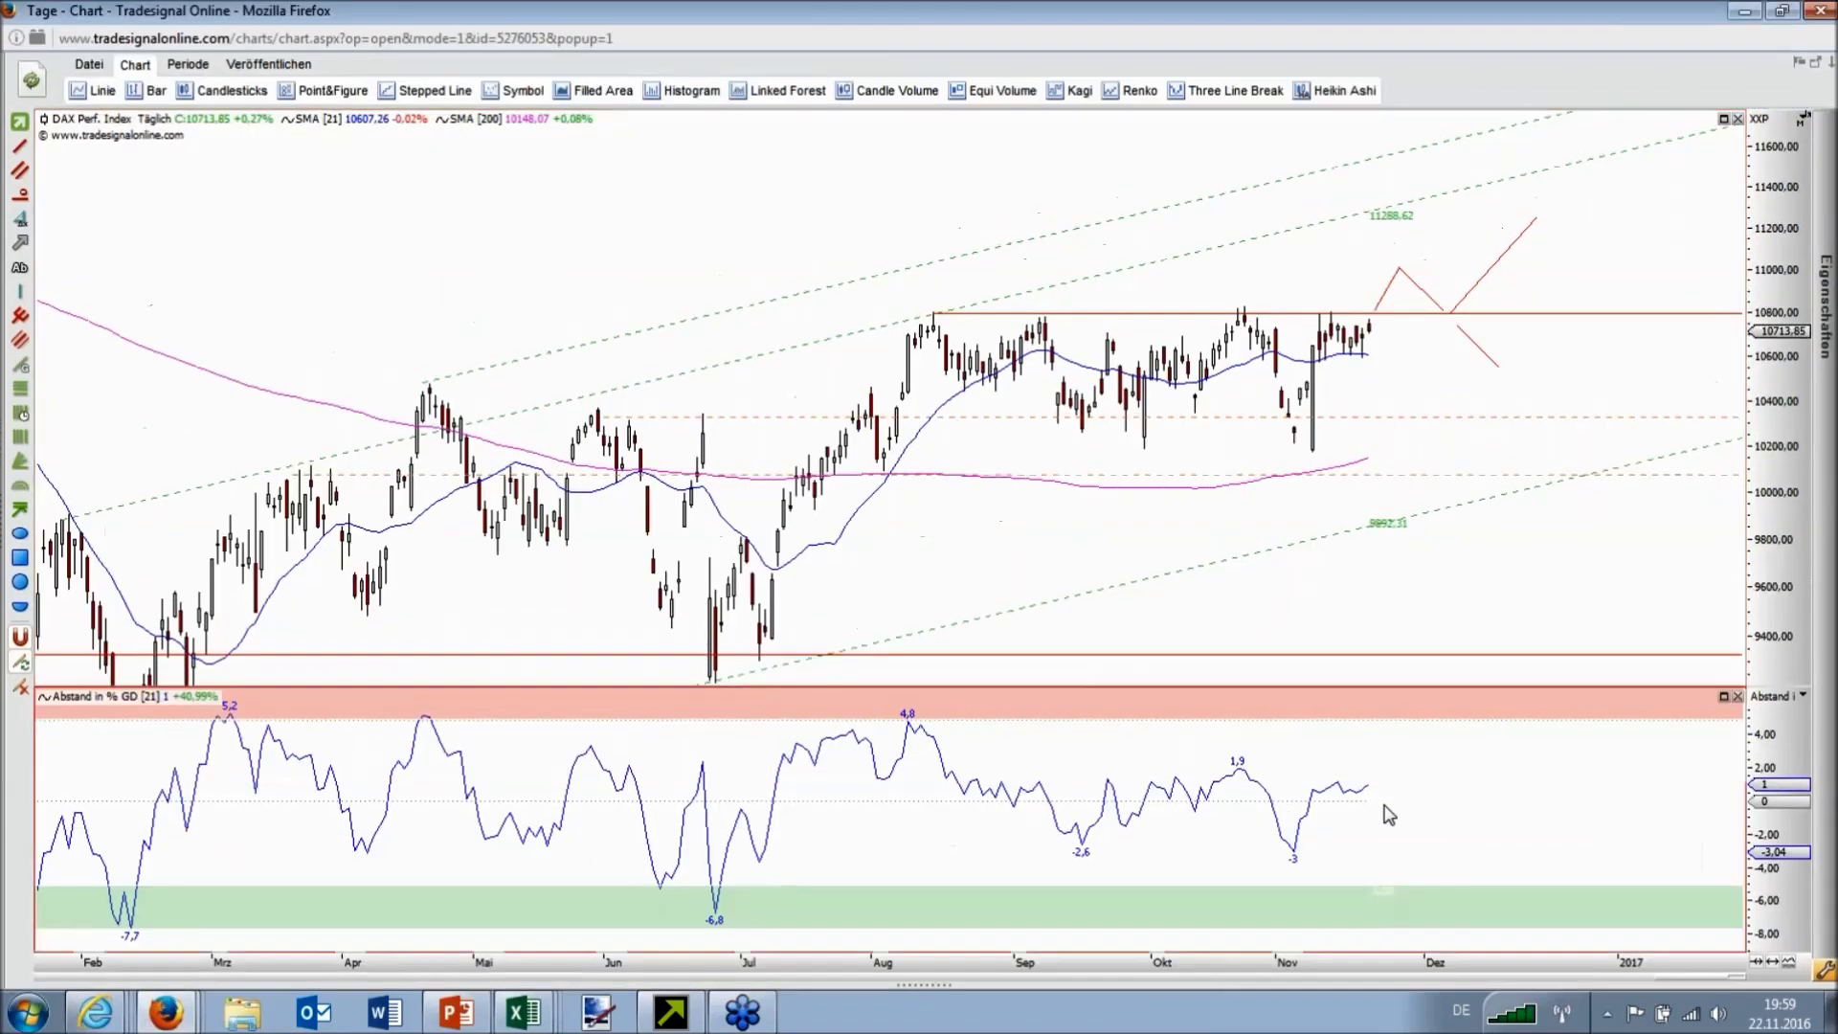
drag(1379, 794, 1344, 752)
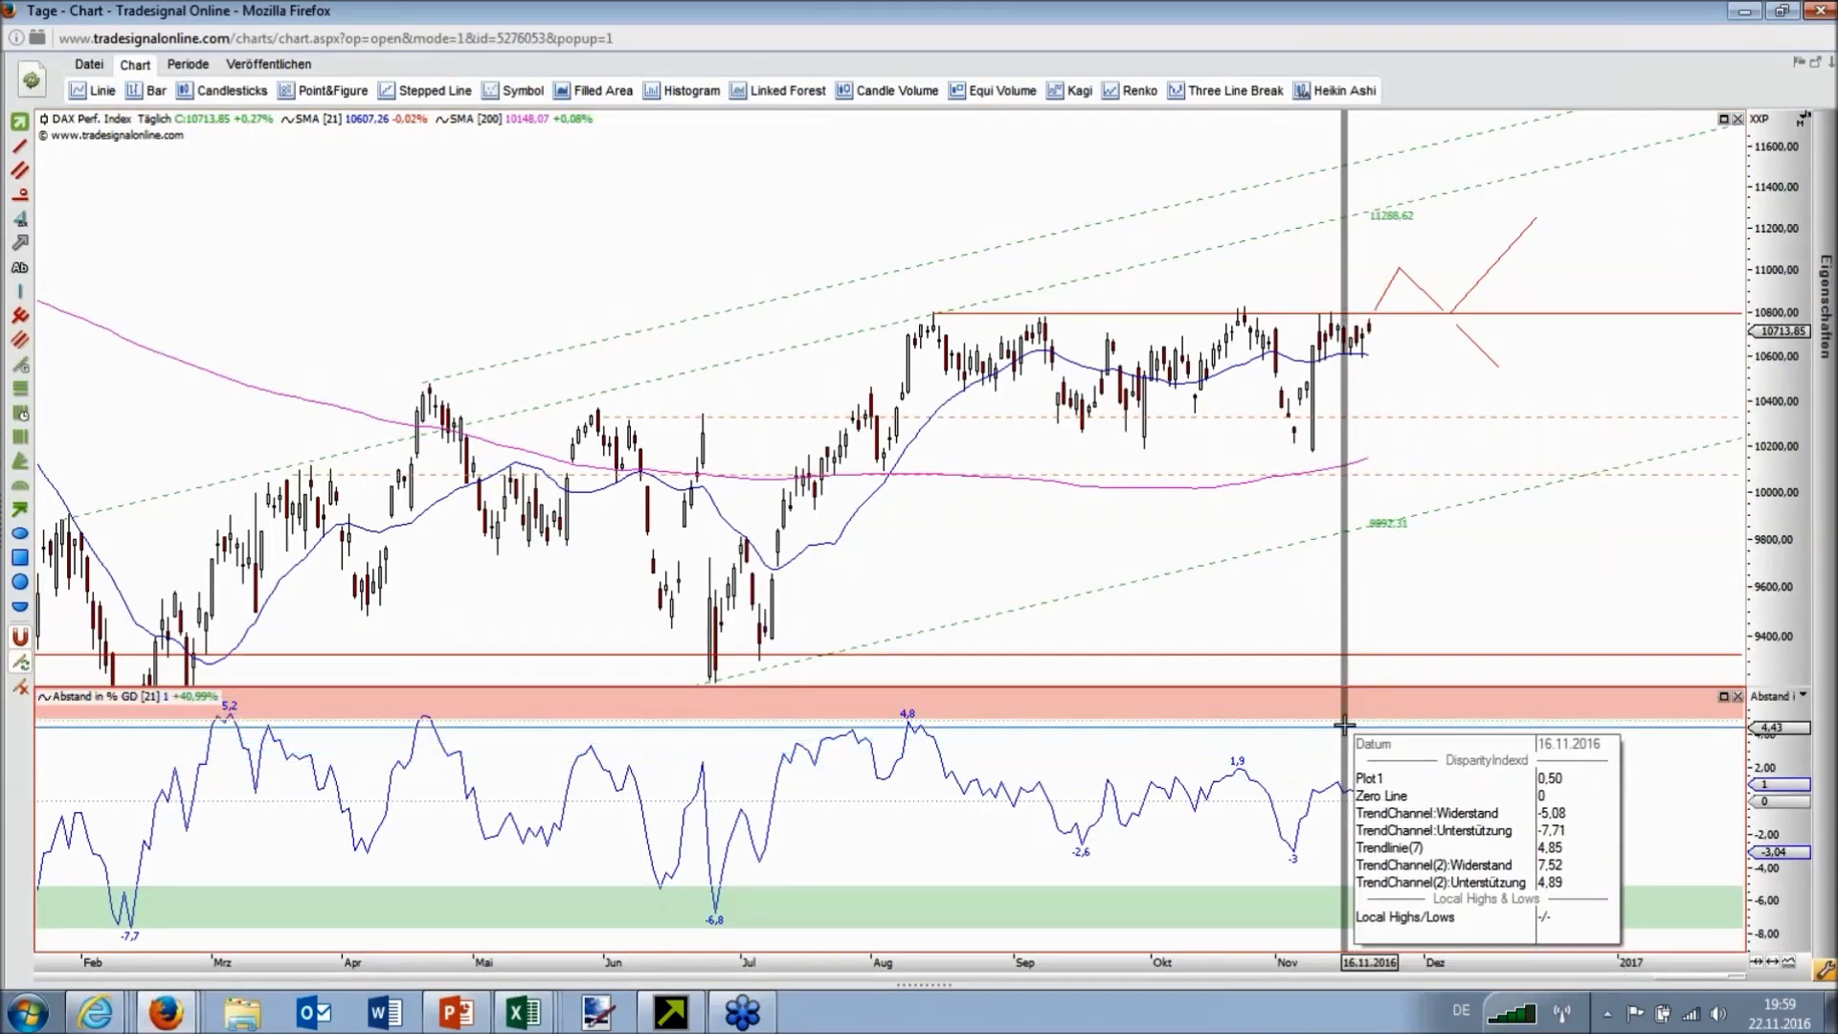
drag(941, 532, 940, 504)
drag(1780, 455, 1780, 390)
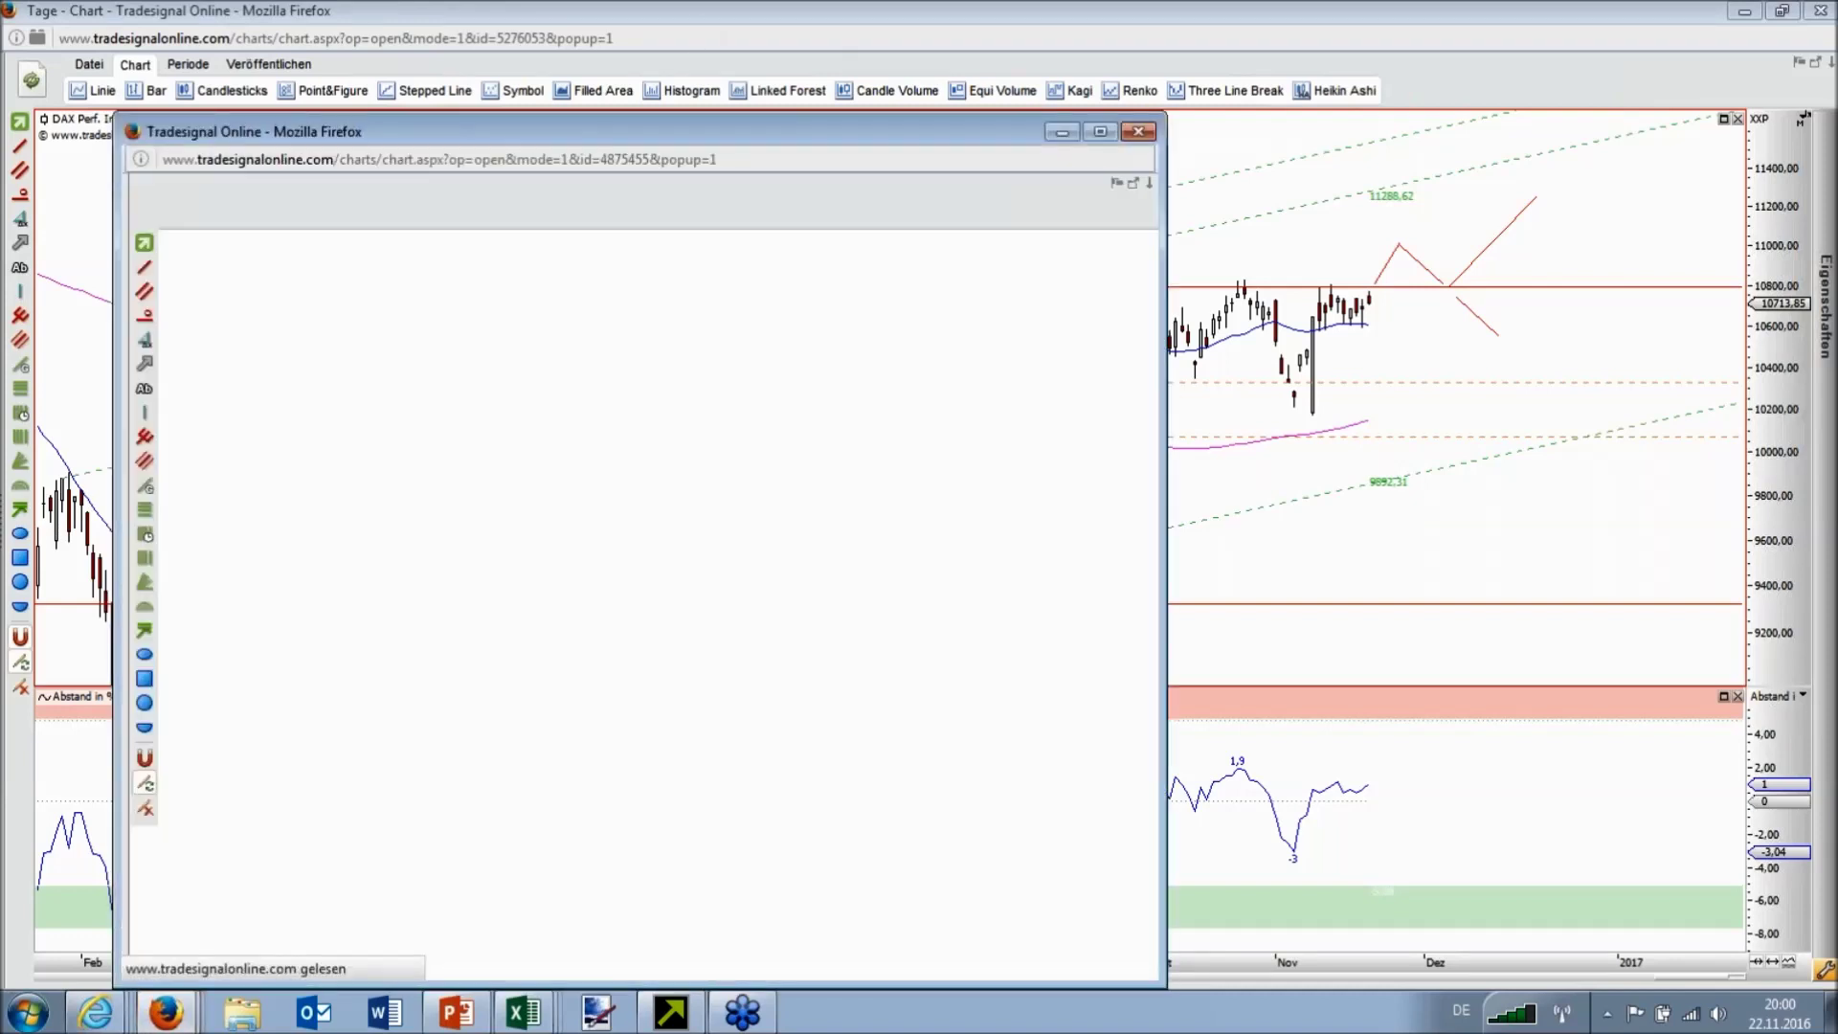
Step: Maximize the Lufthansa chart, display its prices as candlesticks, and extend the visible history back to about July 2015
click(1100, 131)
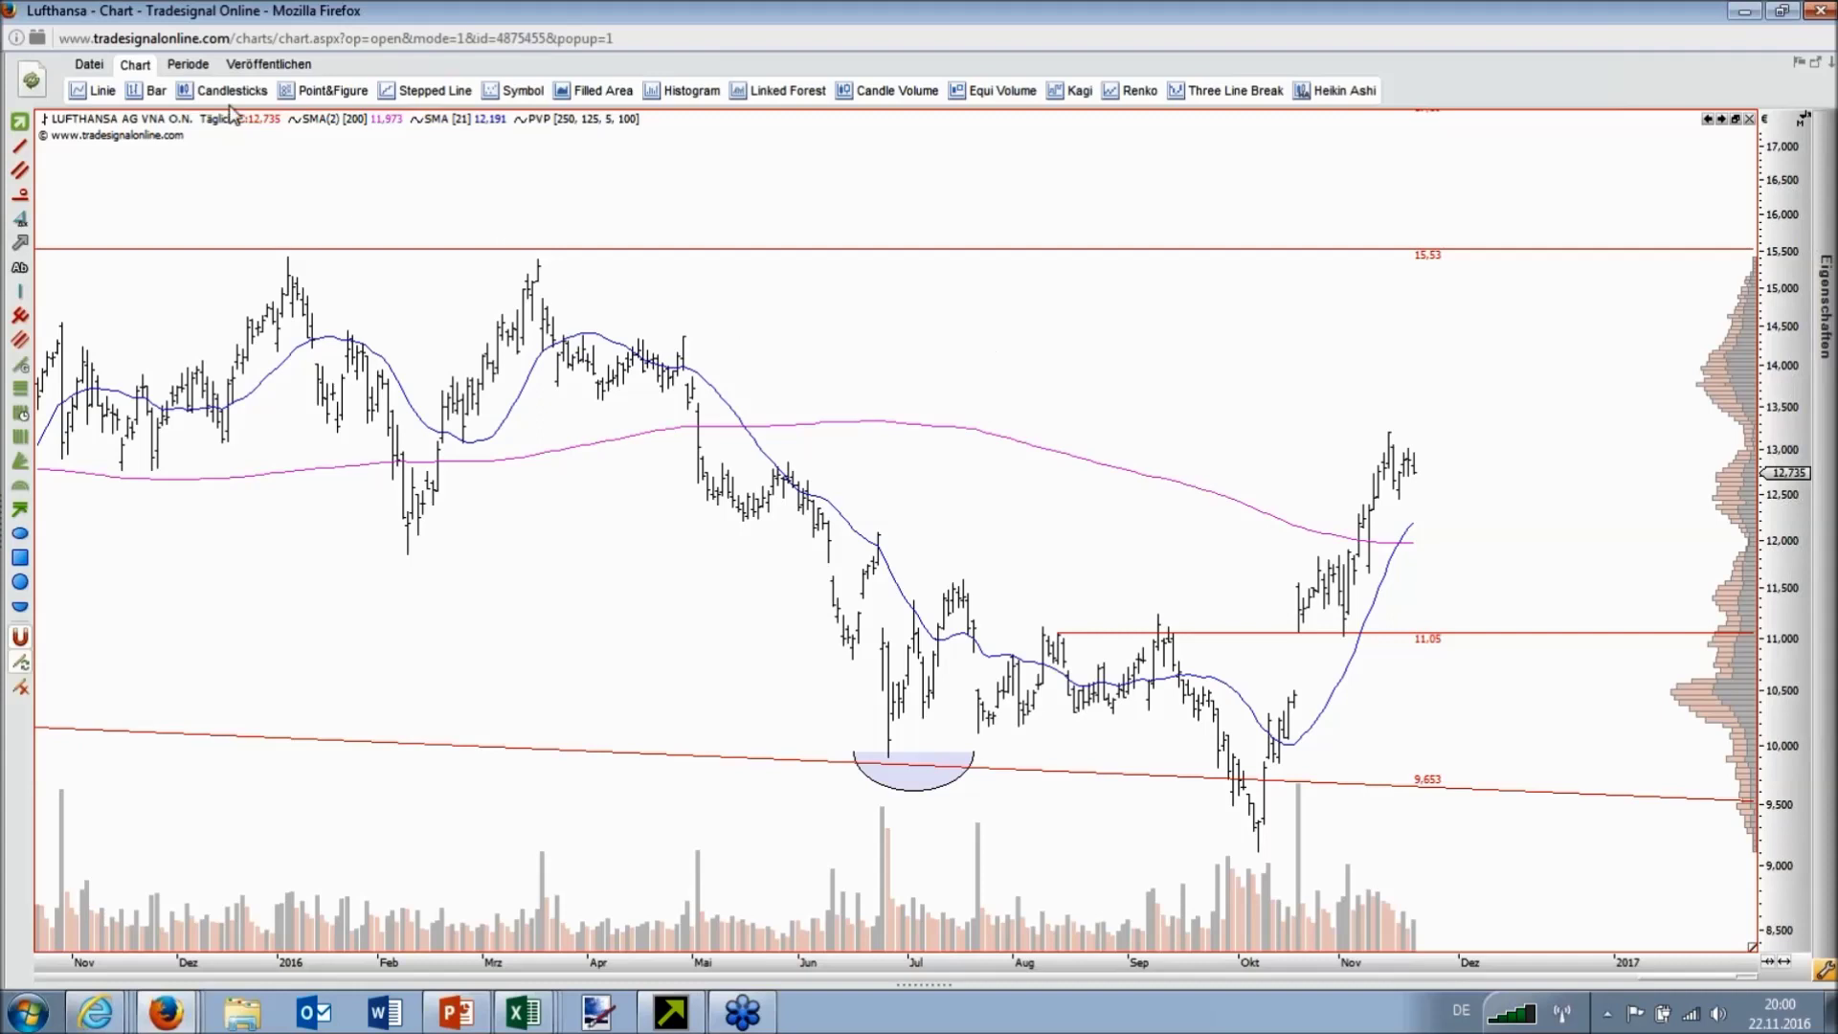
click(226, 90)
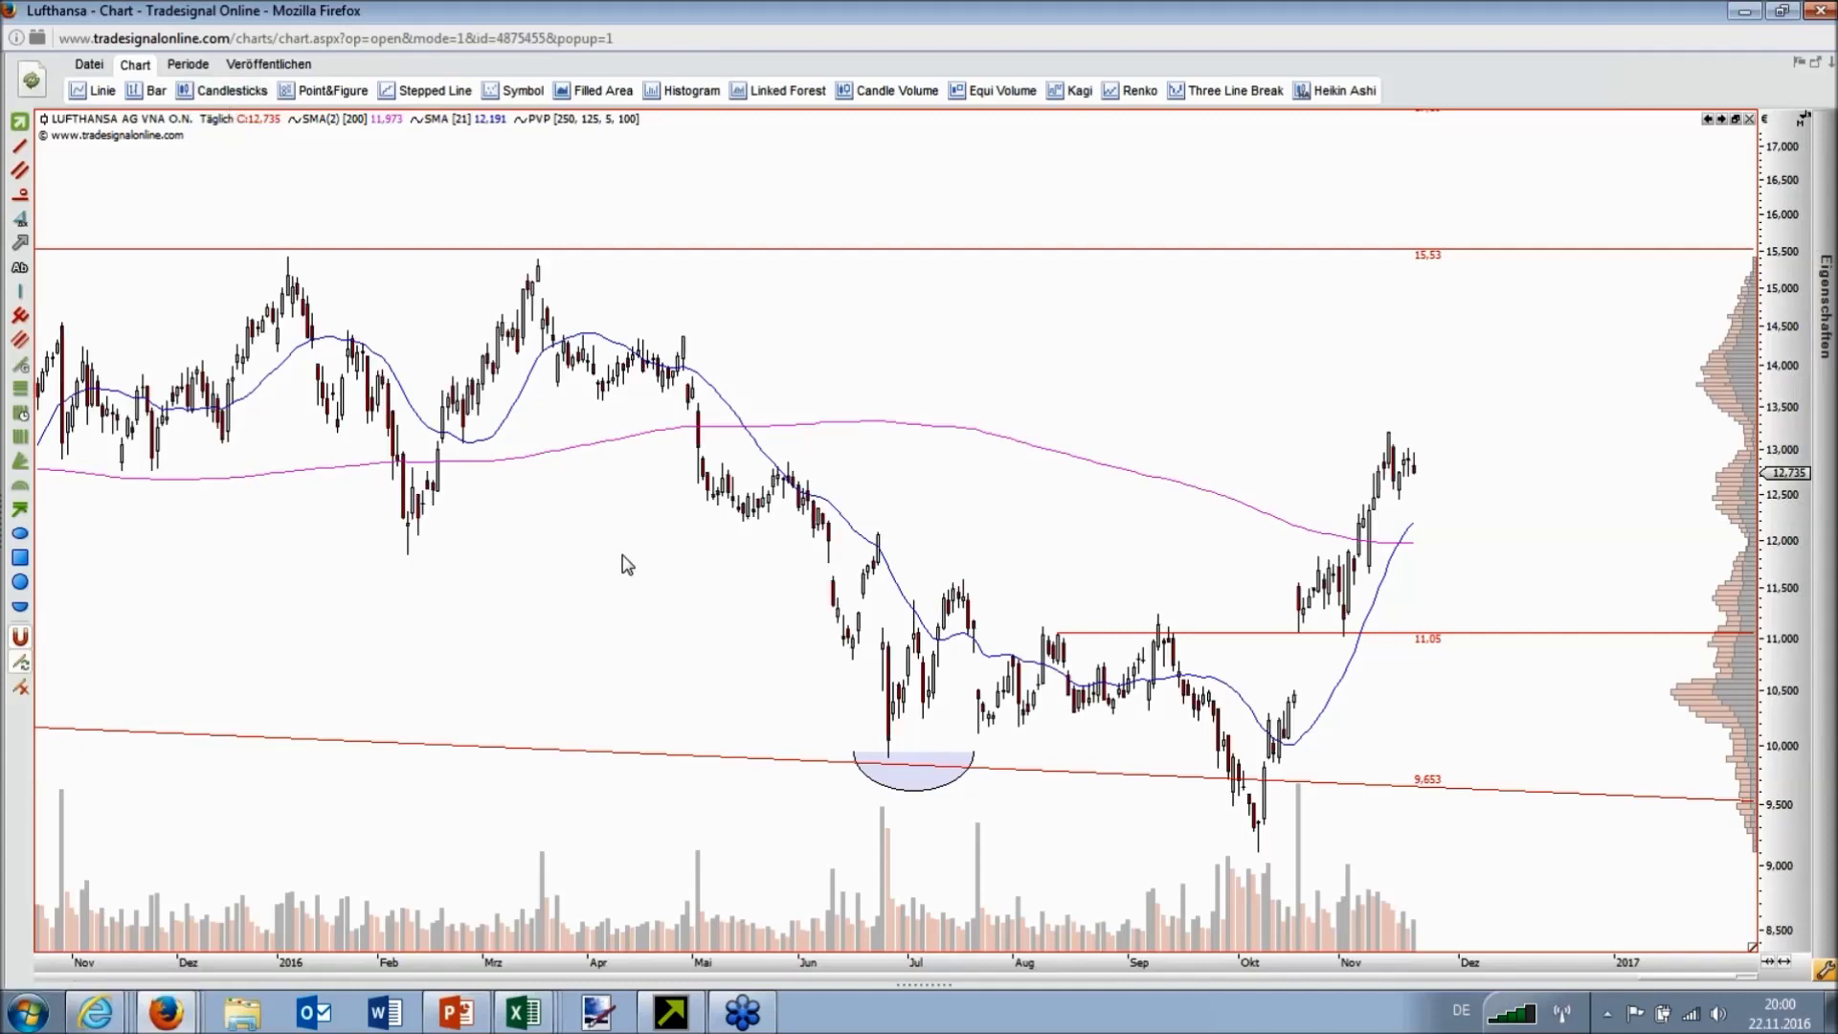
drag(589, 962, 818, 962)
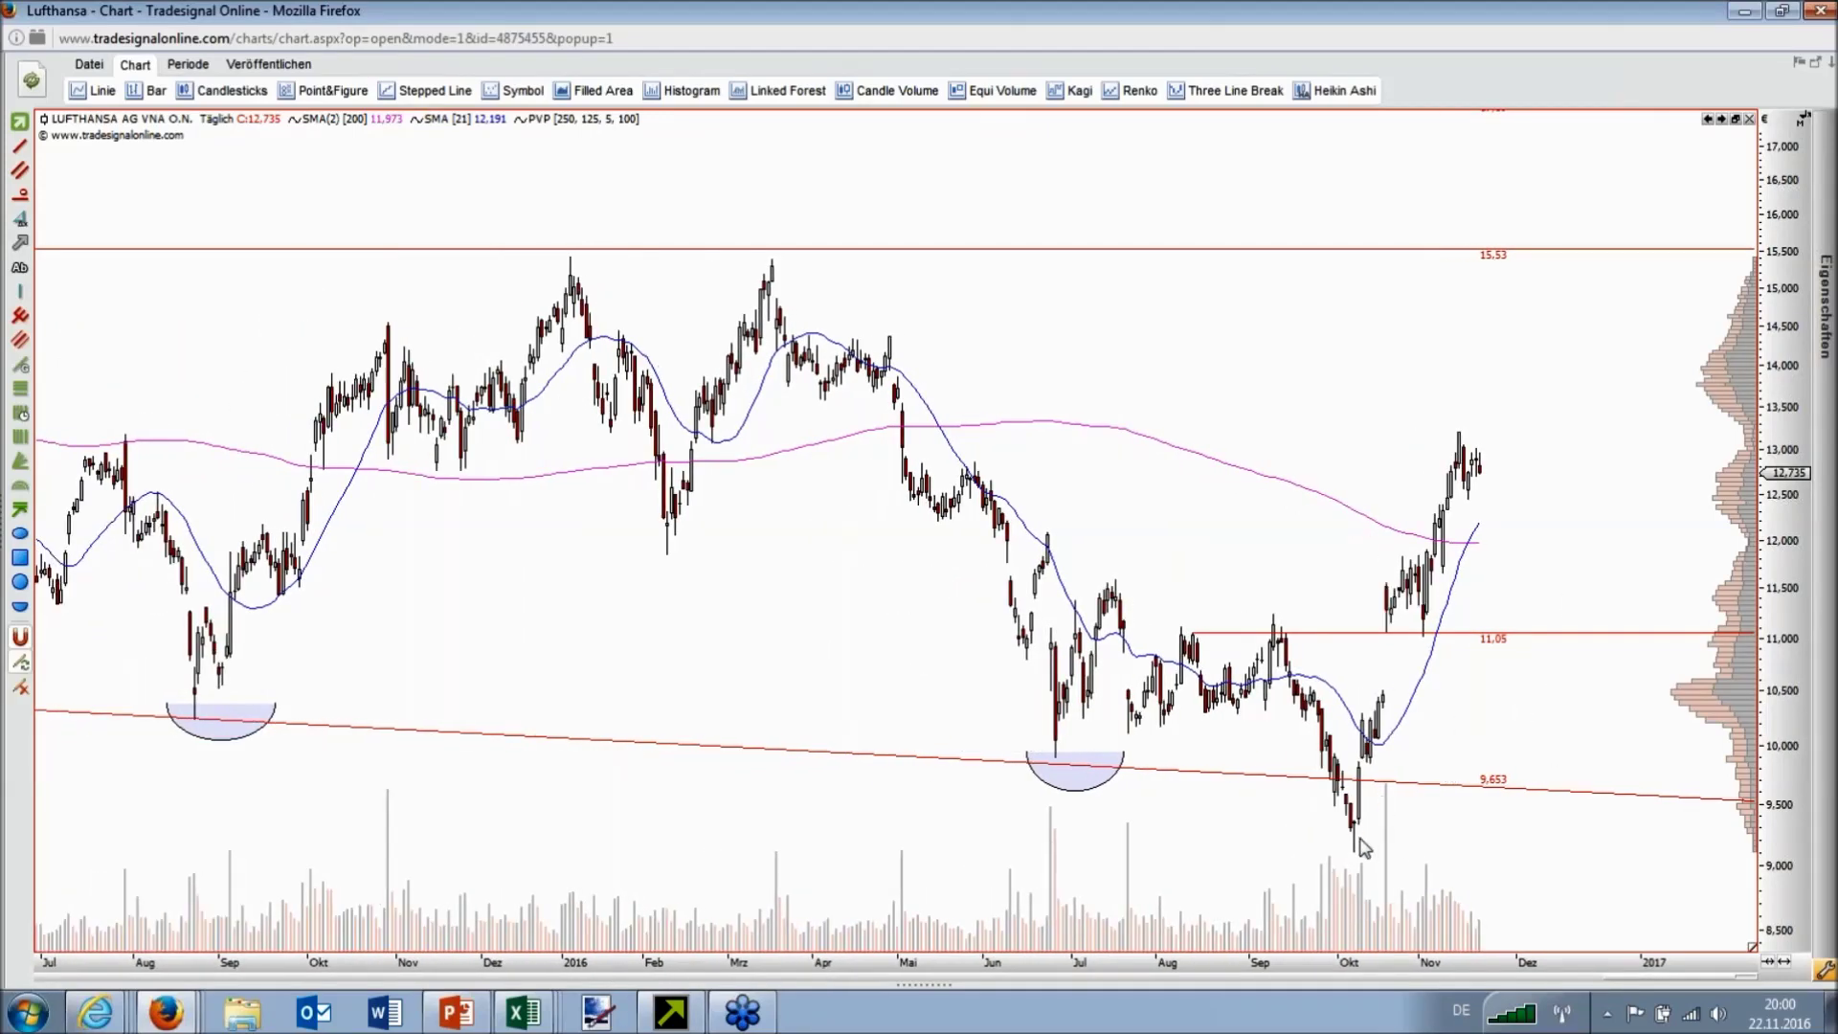
drag(1362, 848, 1474, 451)
Step: Extend the Lufthansa chart's history back to mid-2001 and compress the price scale to show roughly 7 to 20 euros
drag(431, 965, 1617, 969)
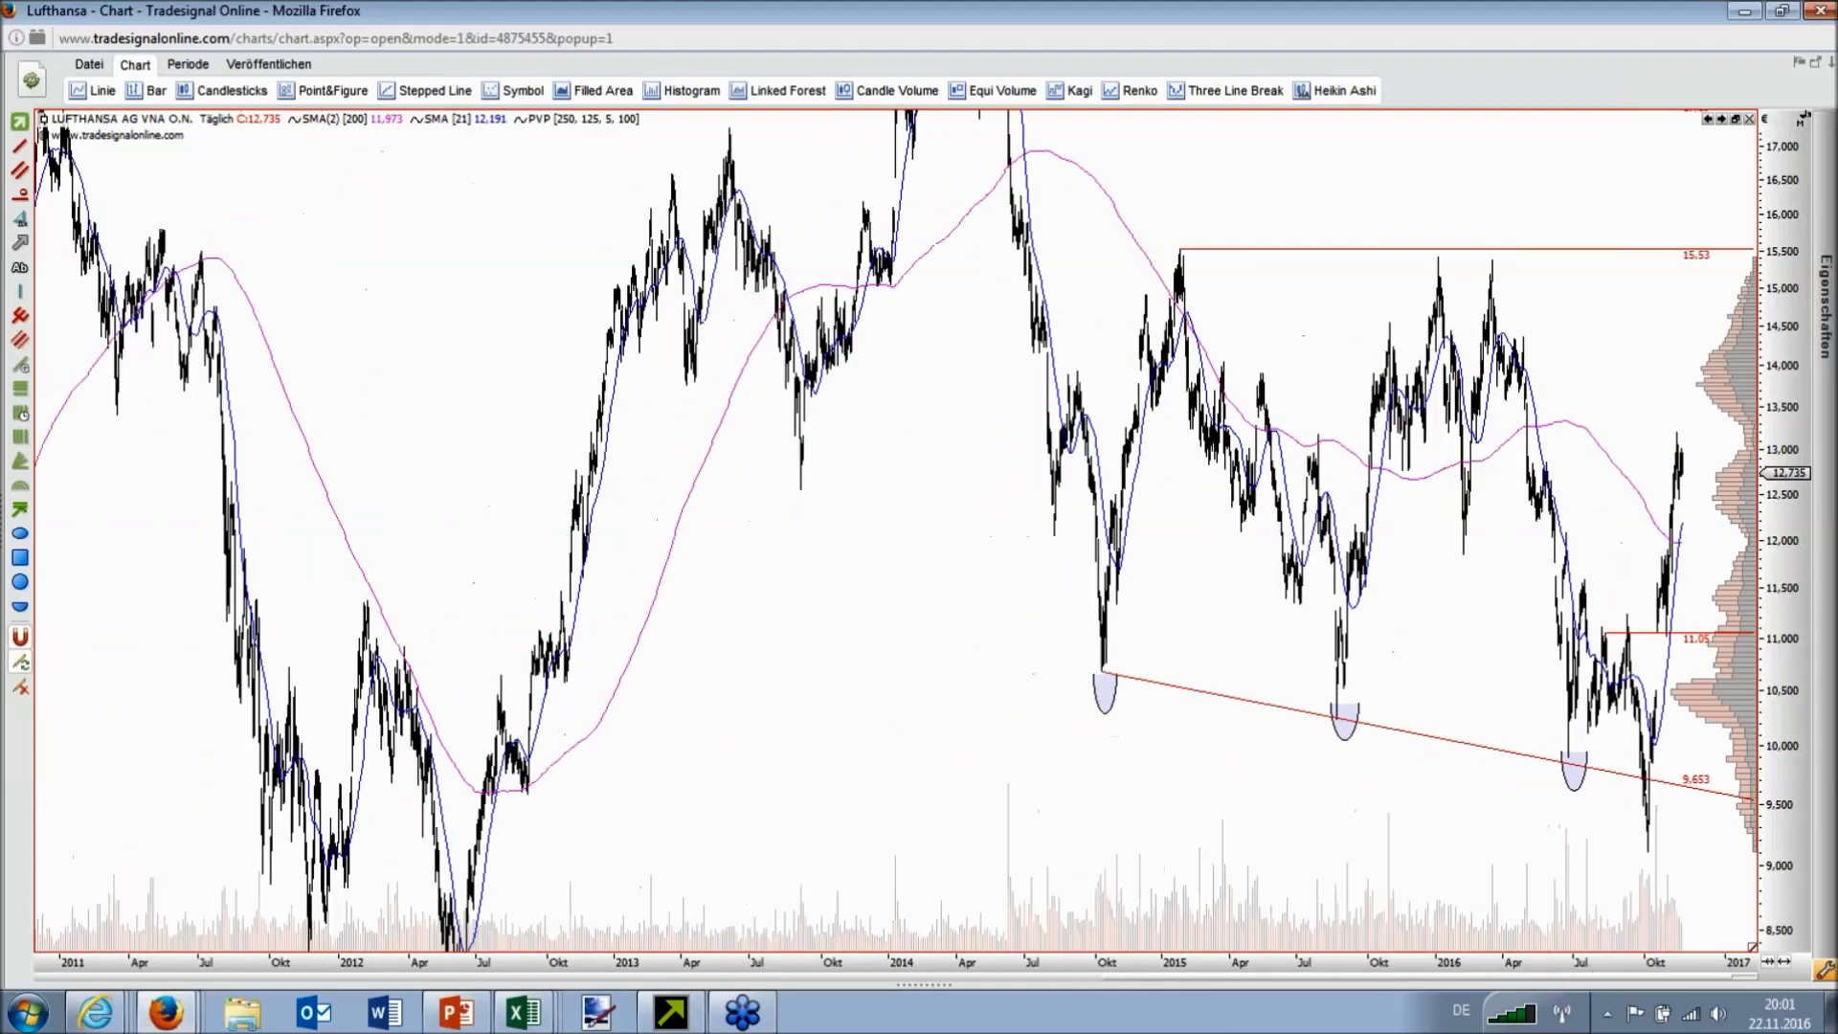
drag(1034, 956, 1495, 946)
scroll(1496, 945, down, 3)
drag(1380, 967, 1318, 968)
drag(1777, 698, 1778, 689)
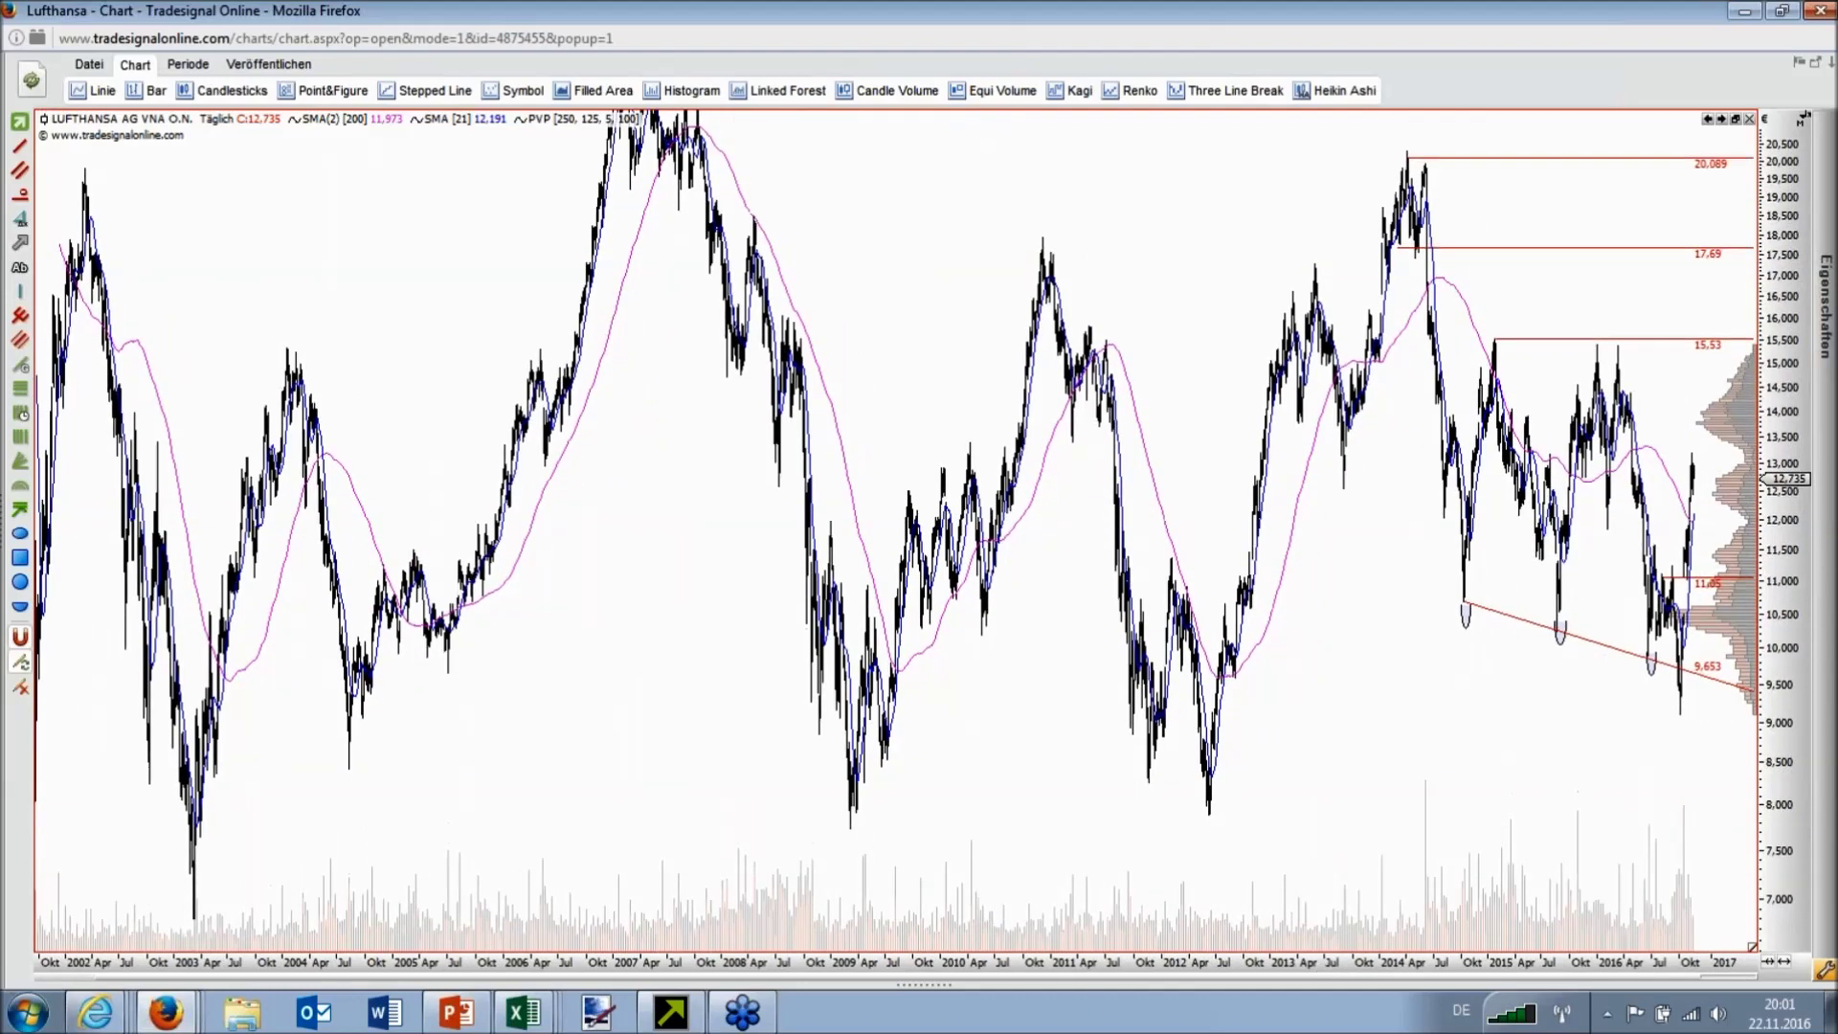
mouse_move(1170, 965)
mouse_down()
mouse_move(1285, 967)
mouse_move(1252, 965)
mouse_up()
Step: Draw a horizontal parallel channel across Lufthansa's long-term lows, with its upper boundary at 9.172 and lower boundary at 6.906
click(19, 170)
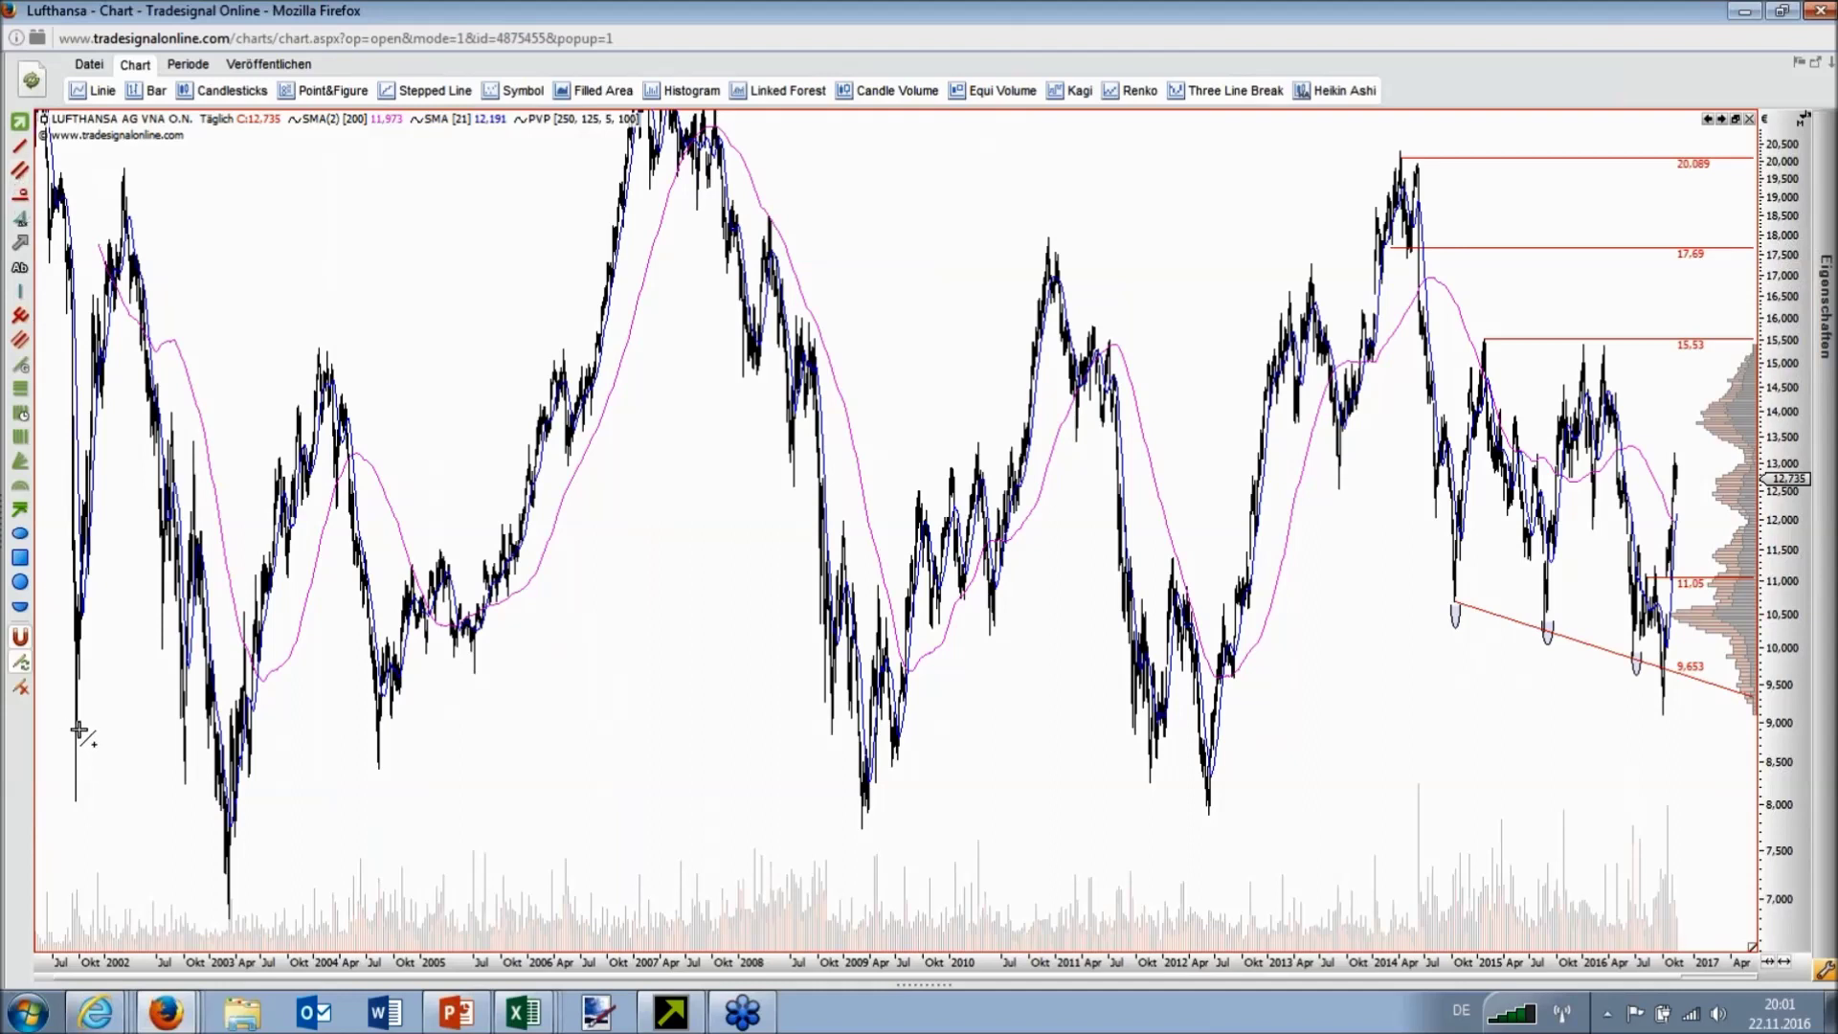
drag(74, 708, 1728, 708)
right_click(1728, 708)
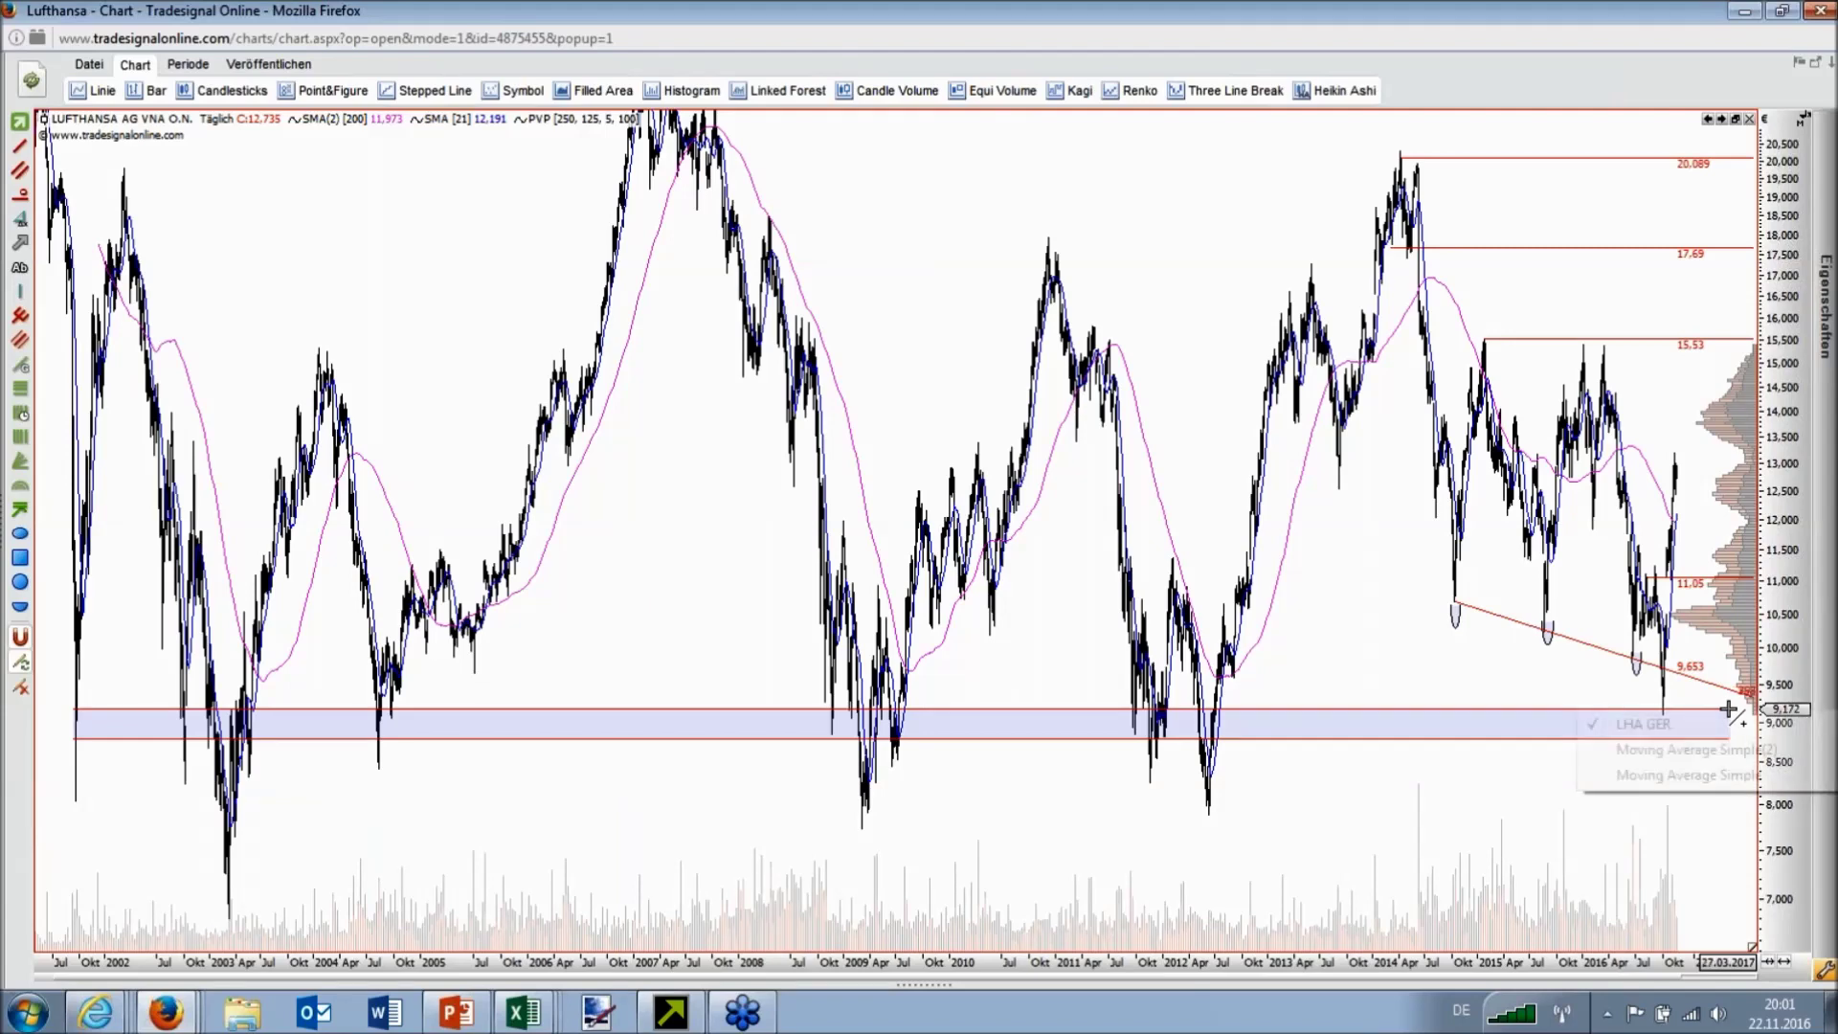
click(1594, 726)
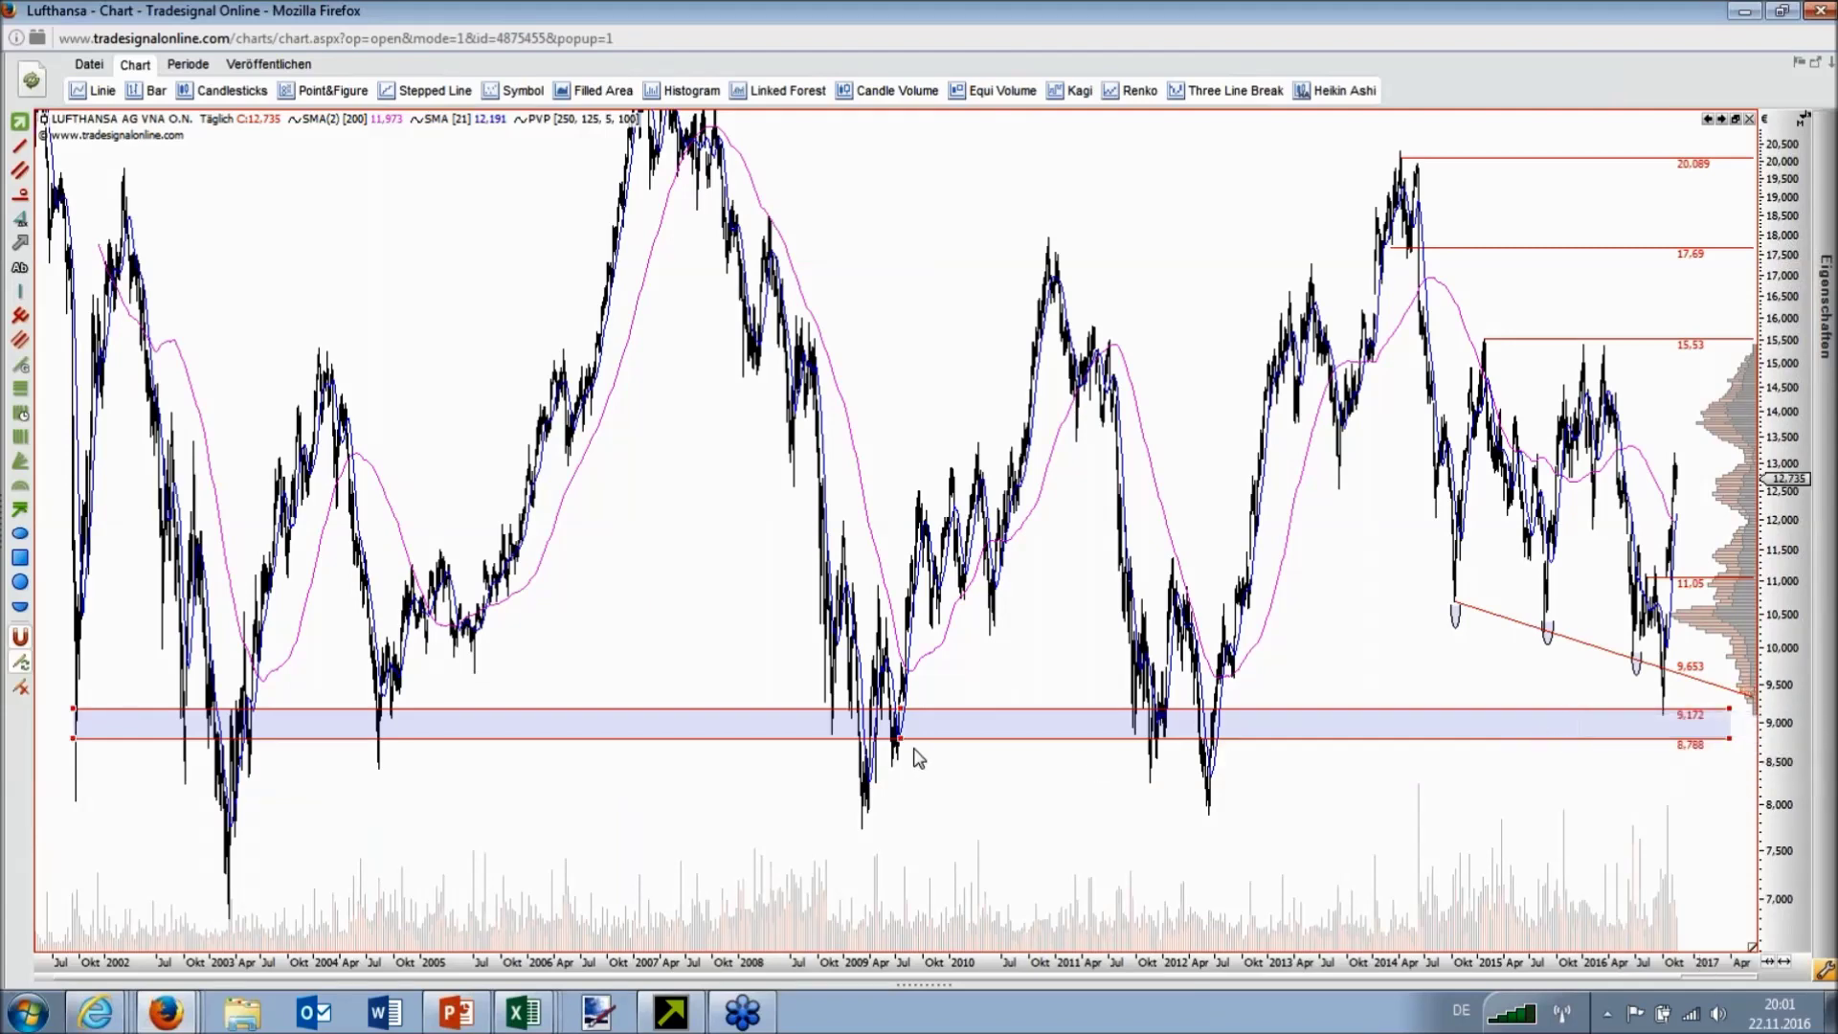
drag(898, 740, 899, 907)
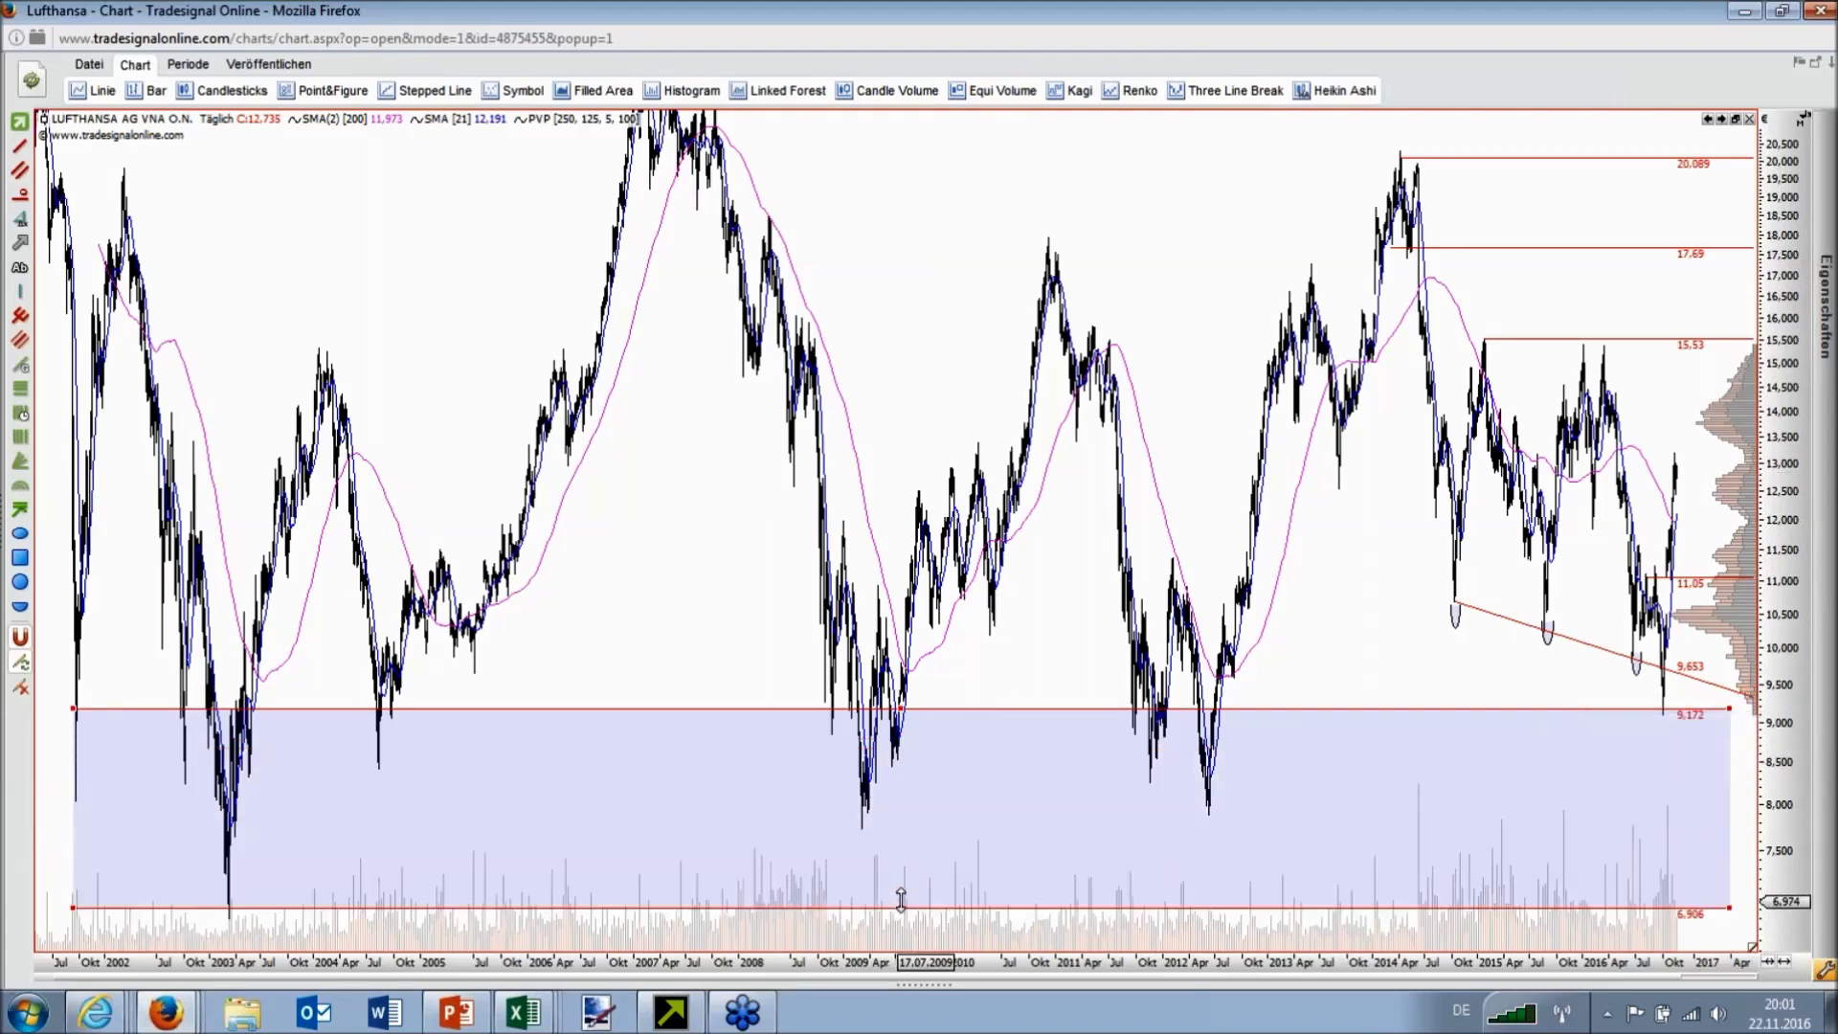
drag(1267, 803, 1263, 815)
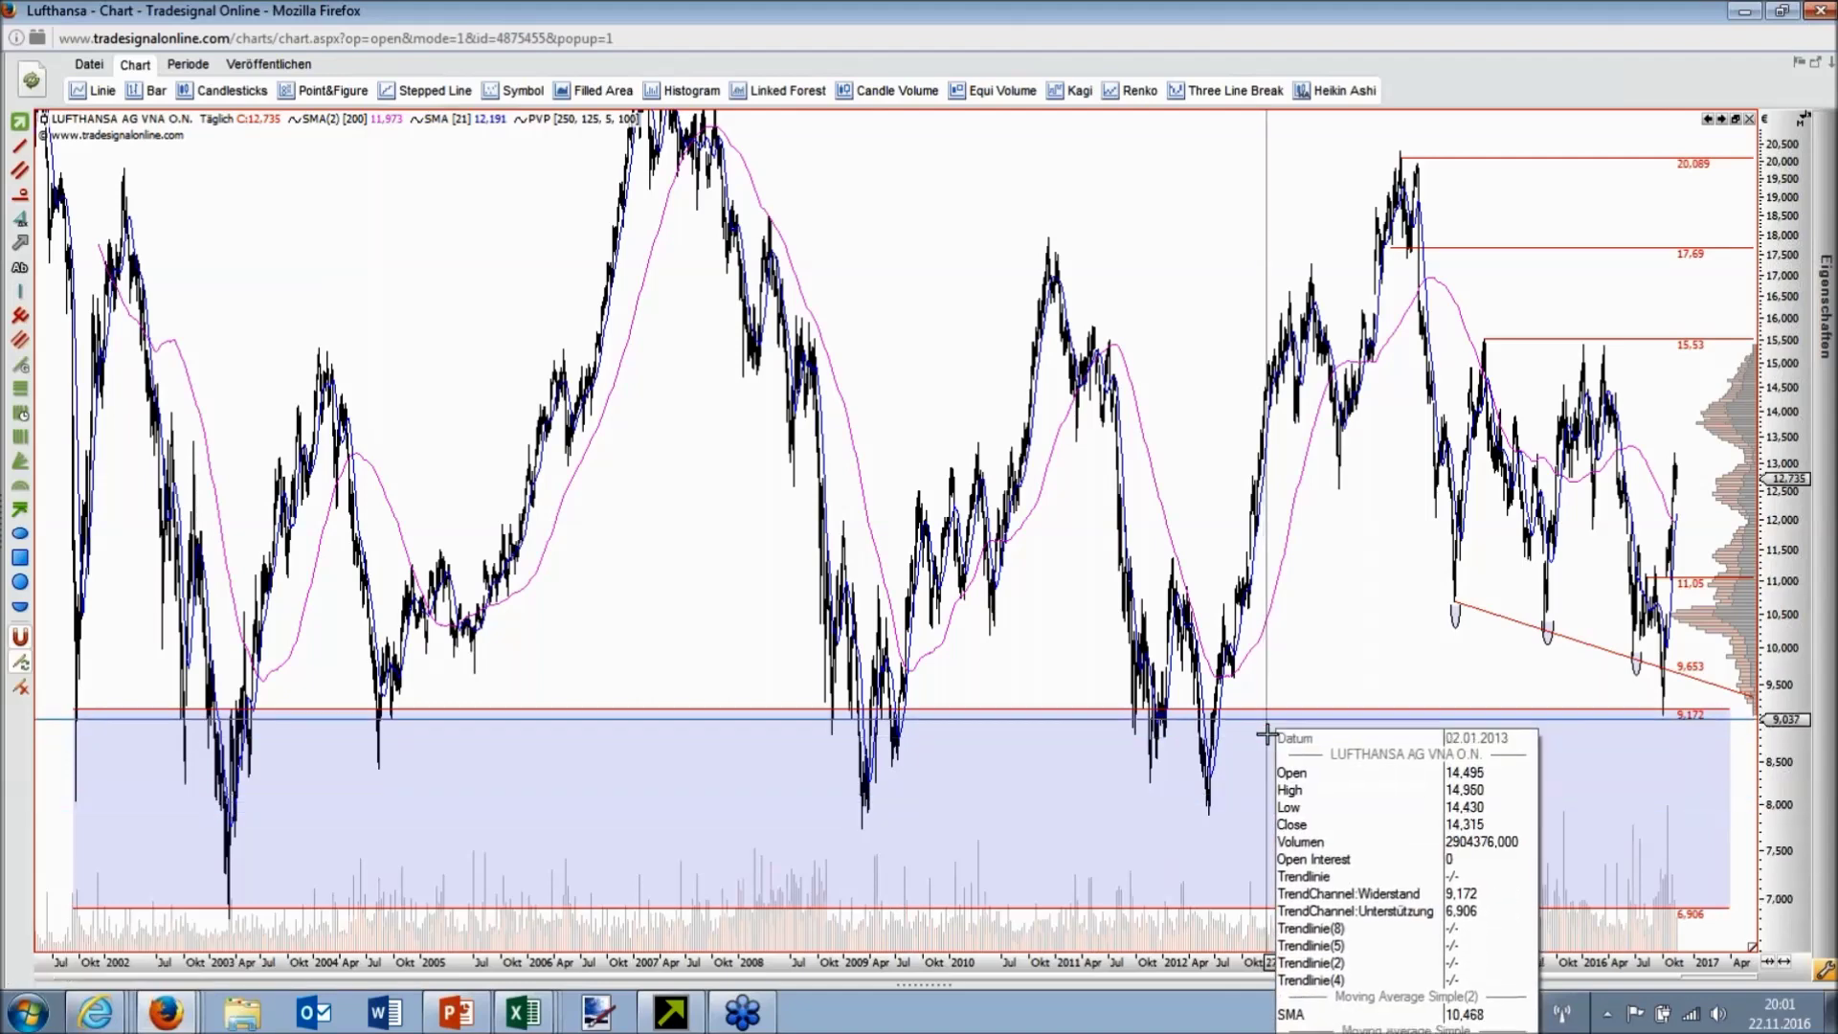
drag(1257, 723, 1257, 724)
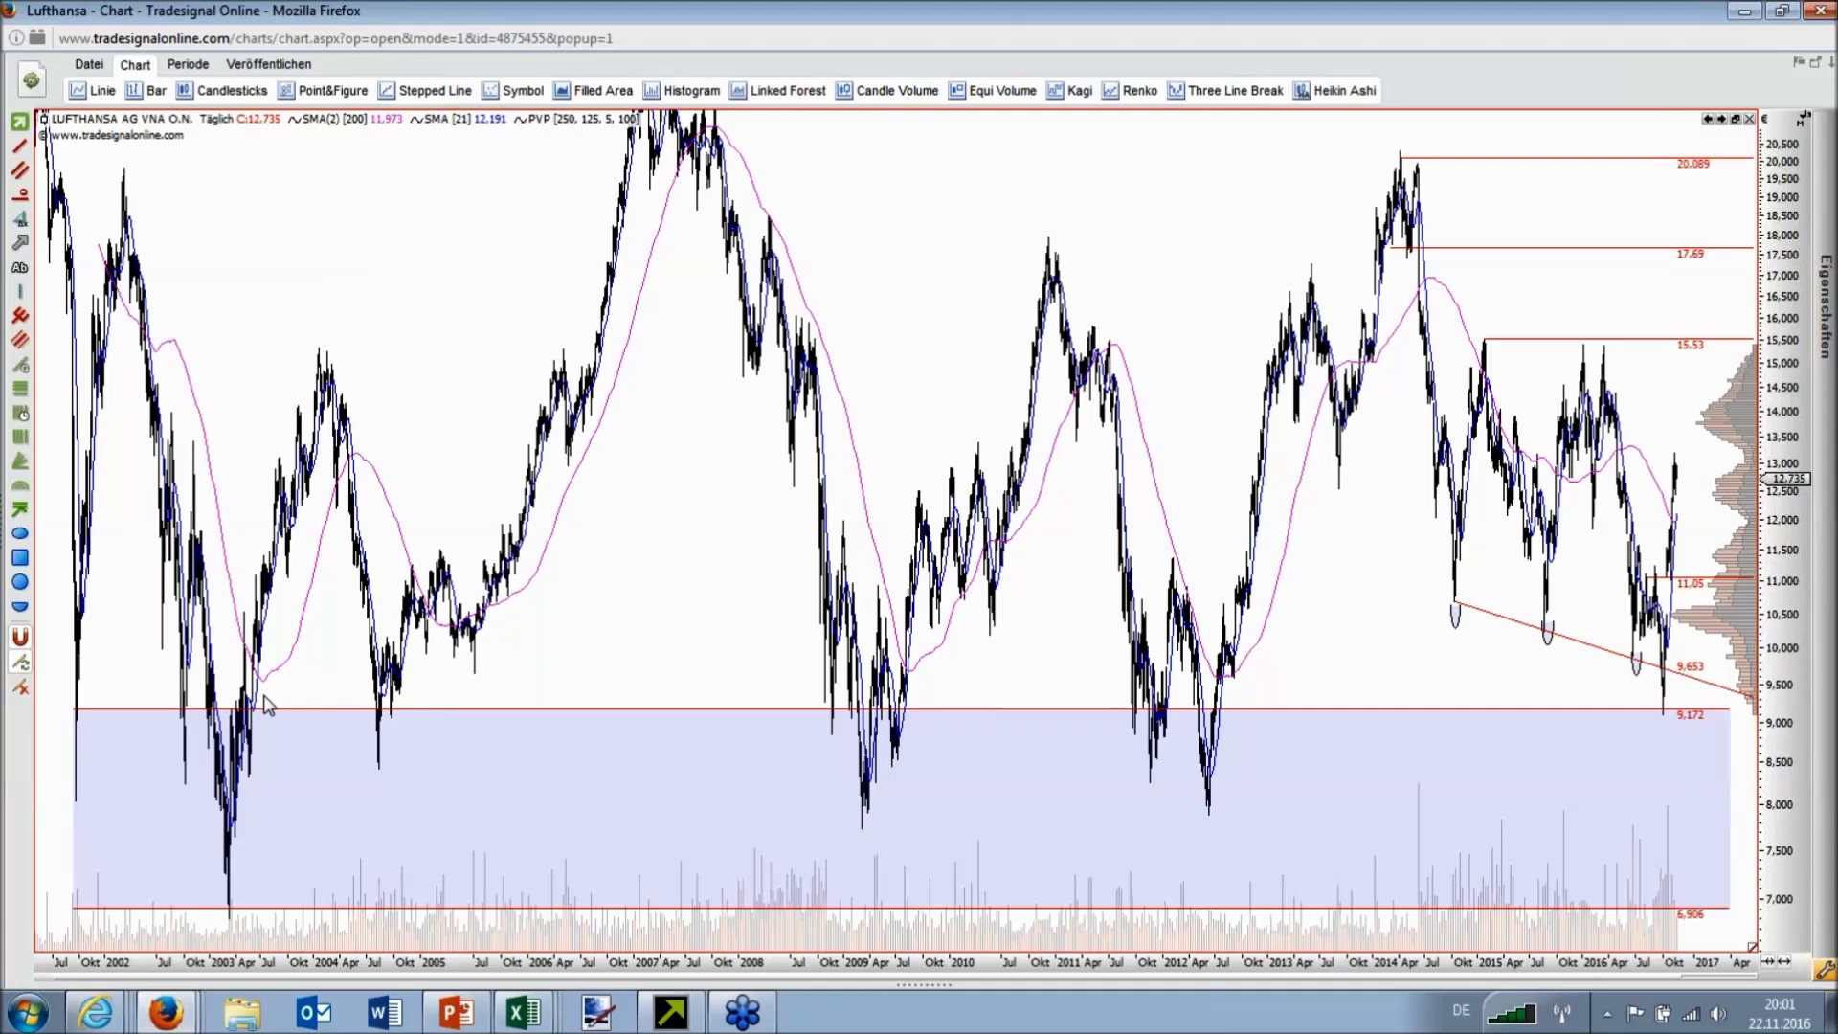
Step: Create a second horizontal parallel channel across Lufthansa's long-term highs, with its lower boundary at 14.734 and upper boundary at 22.839
drag(284, 714, 326, 179)
drag(949, 172, 950, 110)
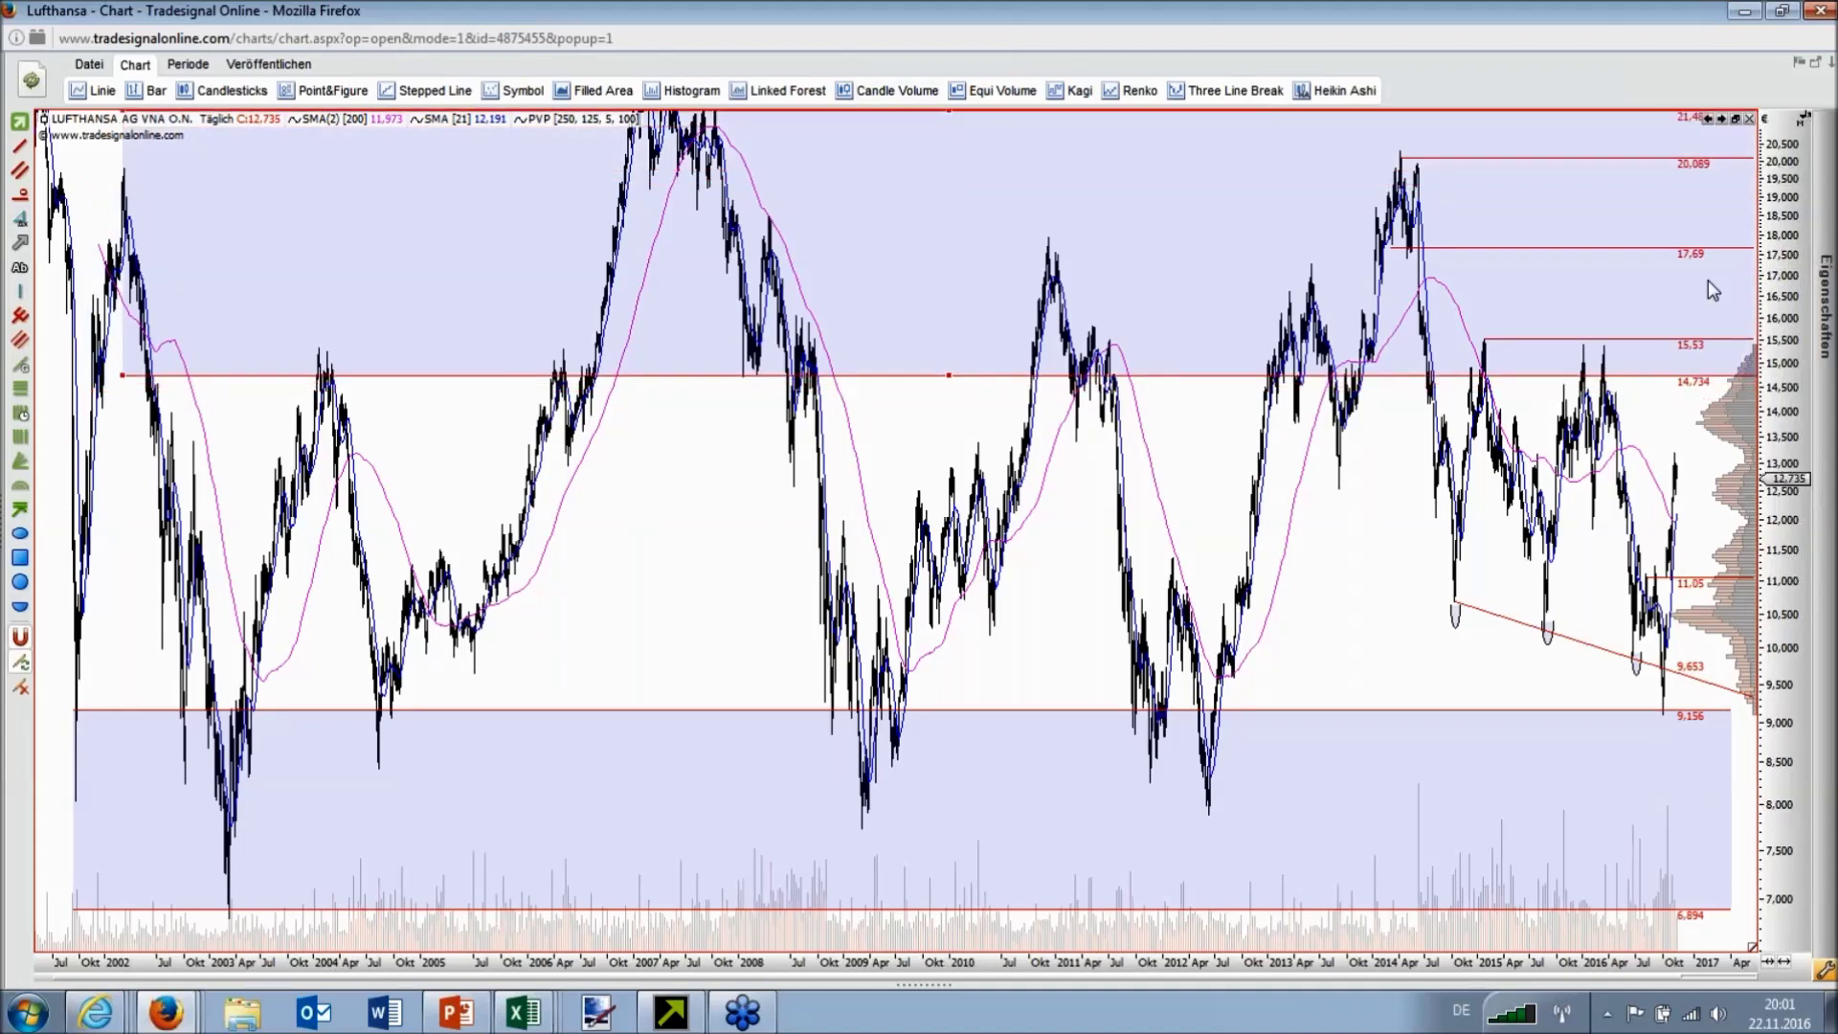
double_click(1787, 259)
drag(949, 226, 948, 191)
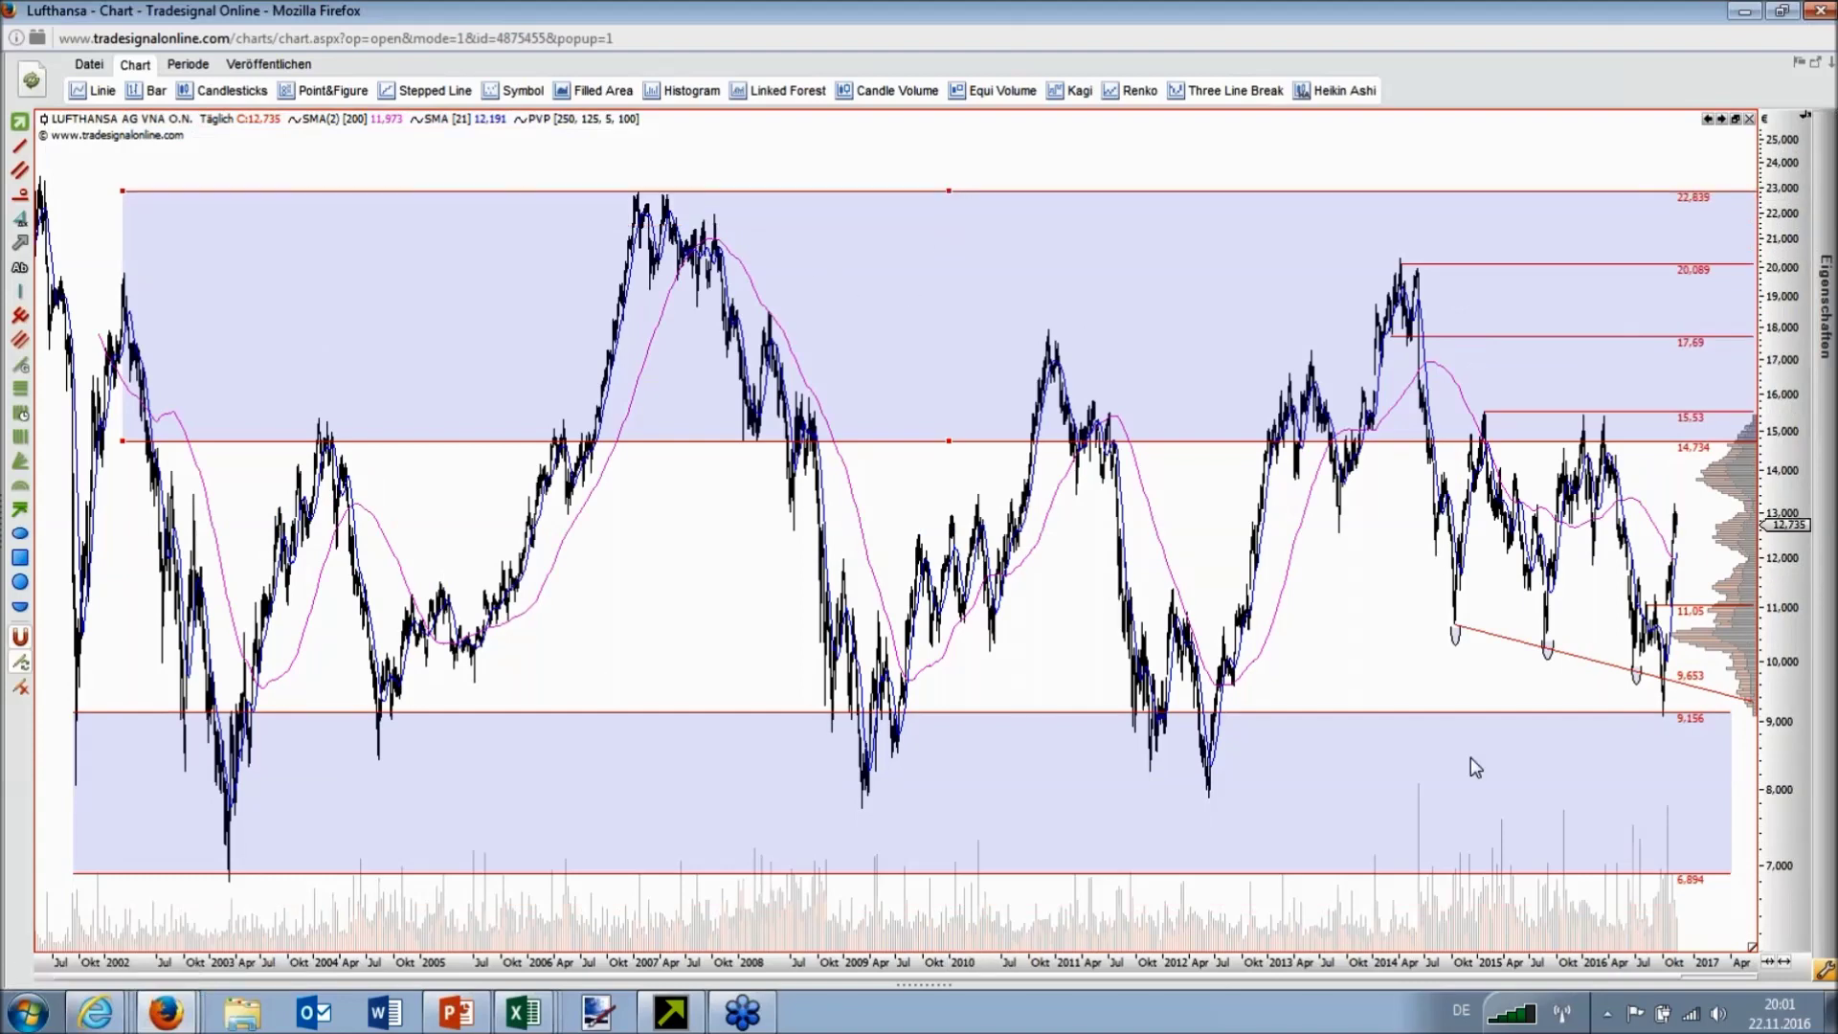
Step: Extend Lufthansa's support and resistance zones into the future, past the latest prices to the end of the plotted time range
drag(1417, 973, 1255, 969)
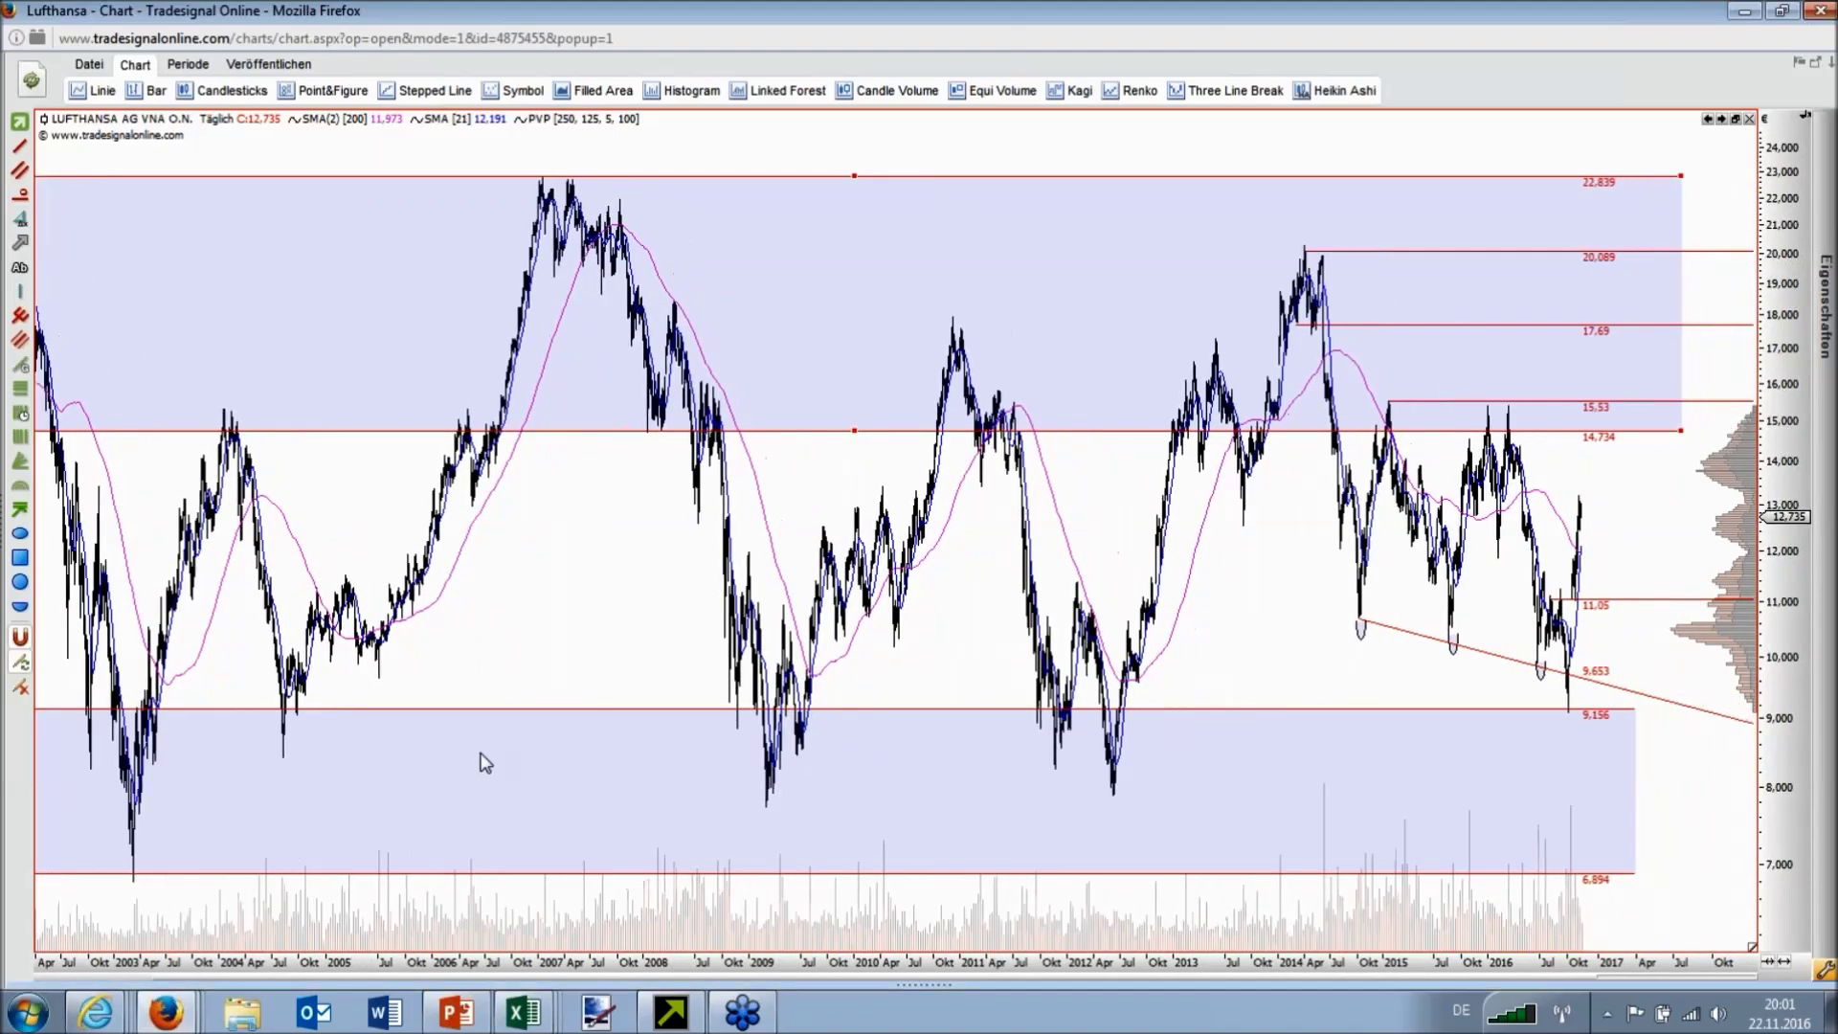
drag(1636, 709, 1751, 709)
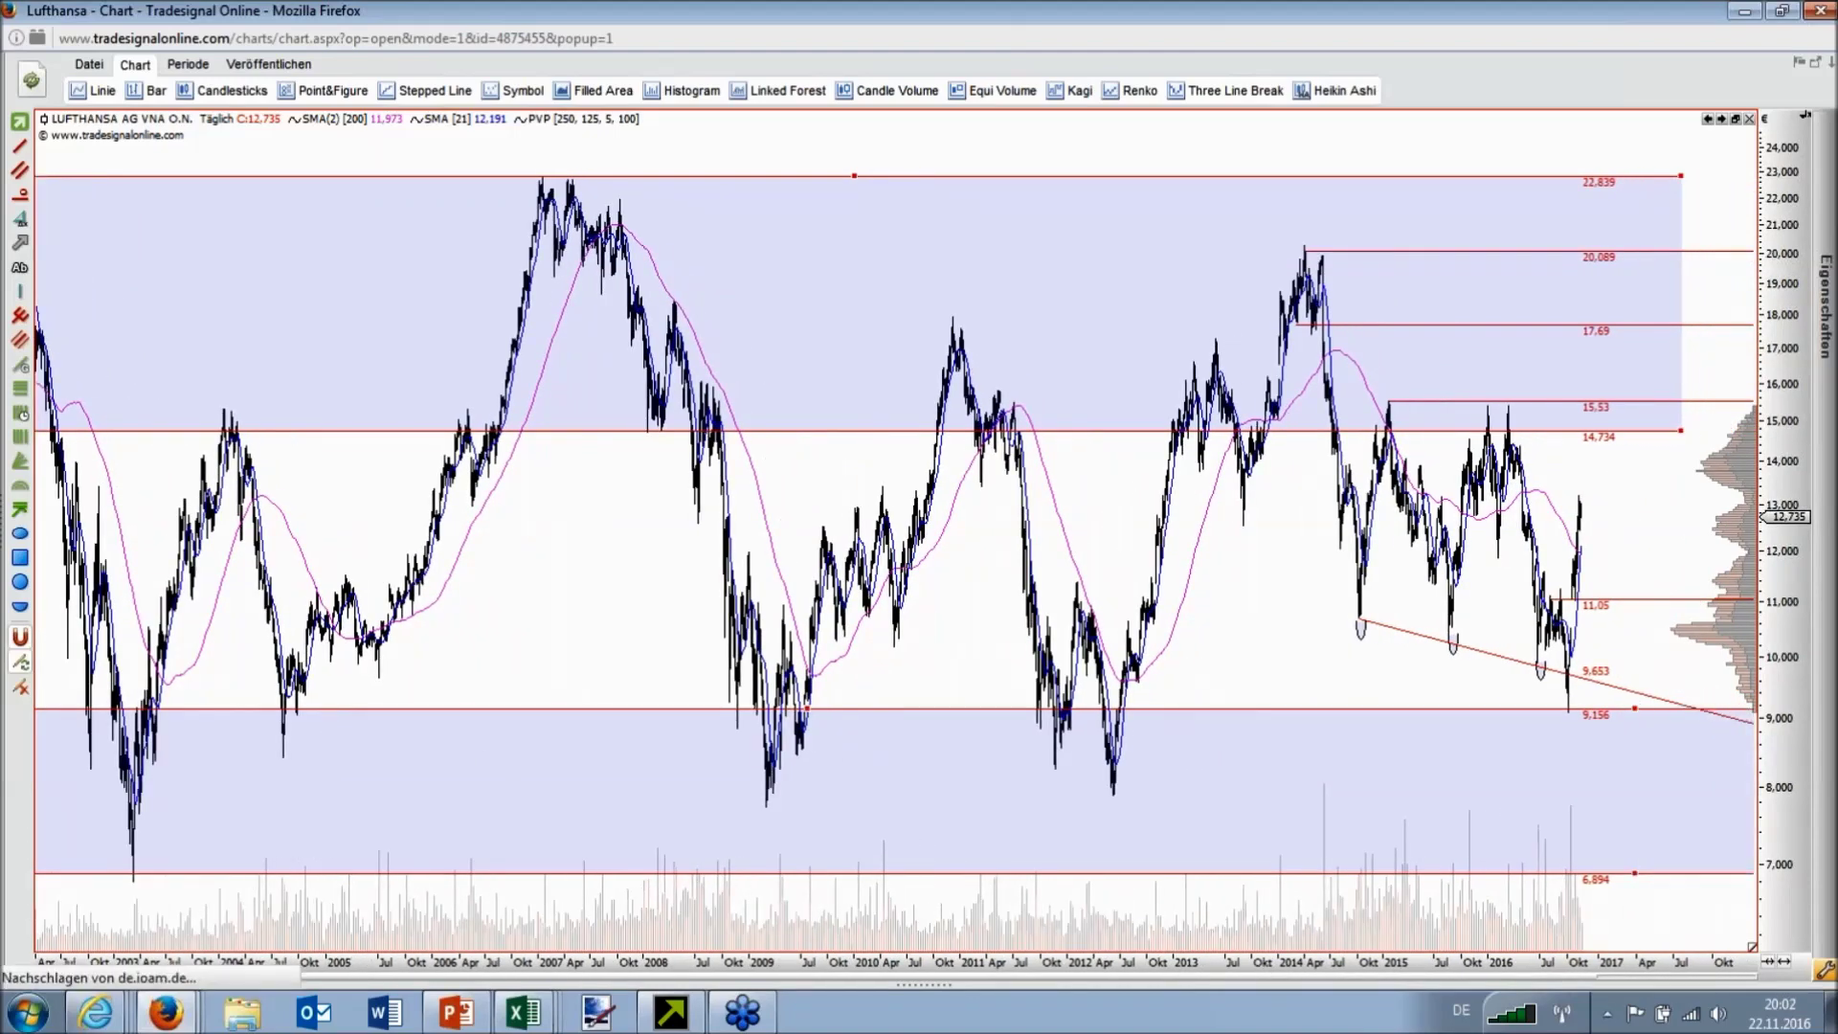
drag(1682, 428, 1752, 429)
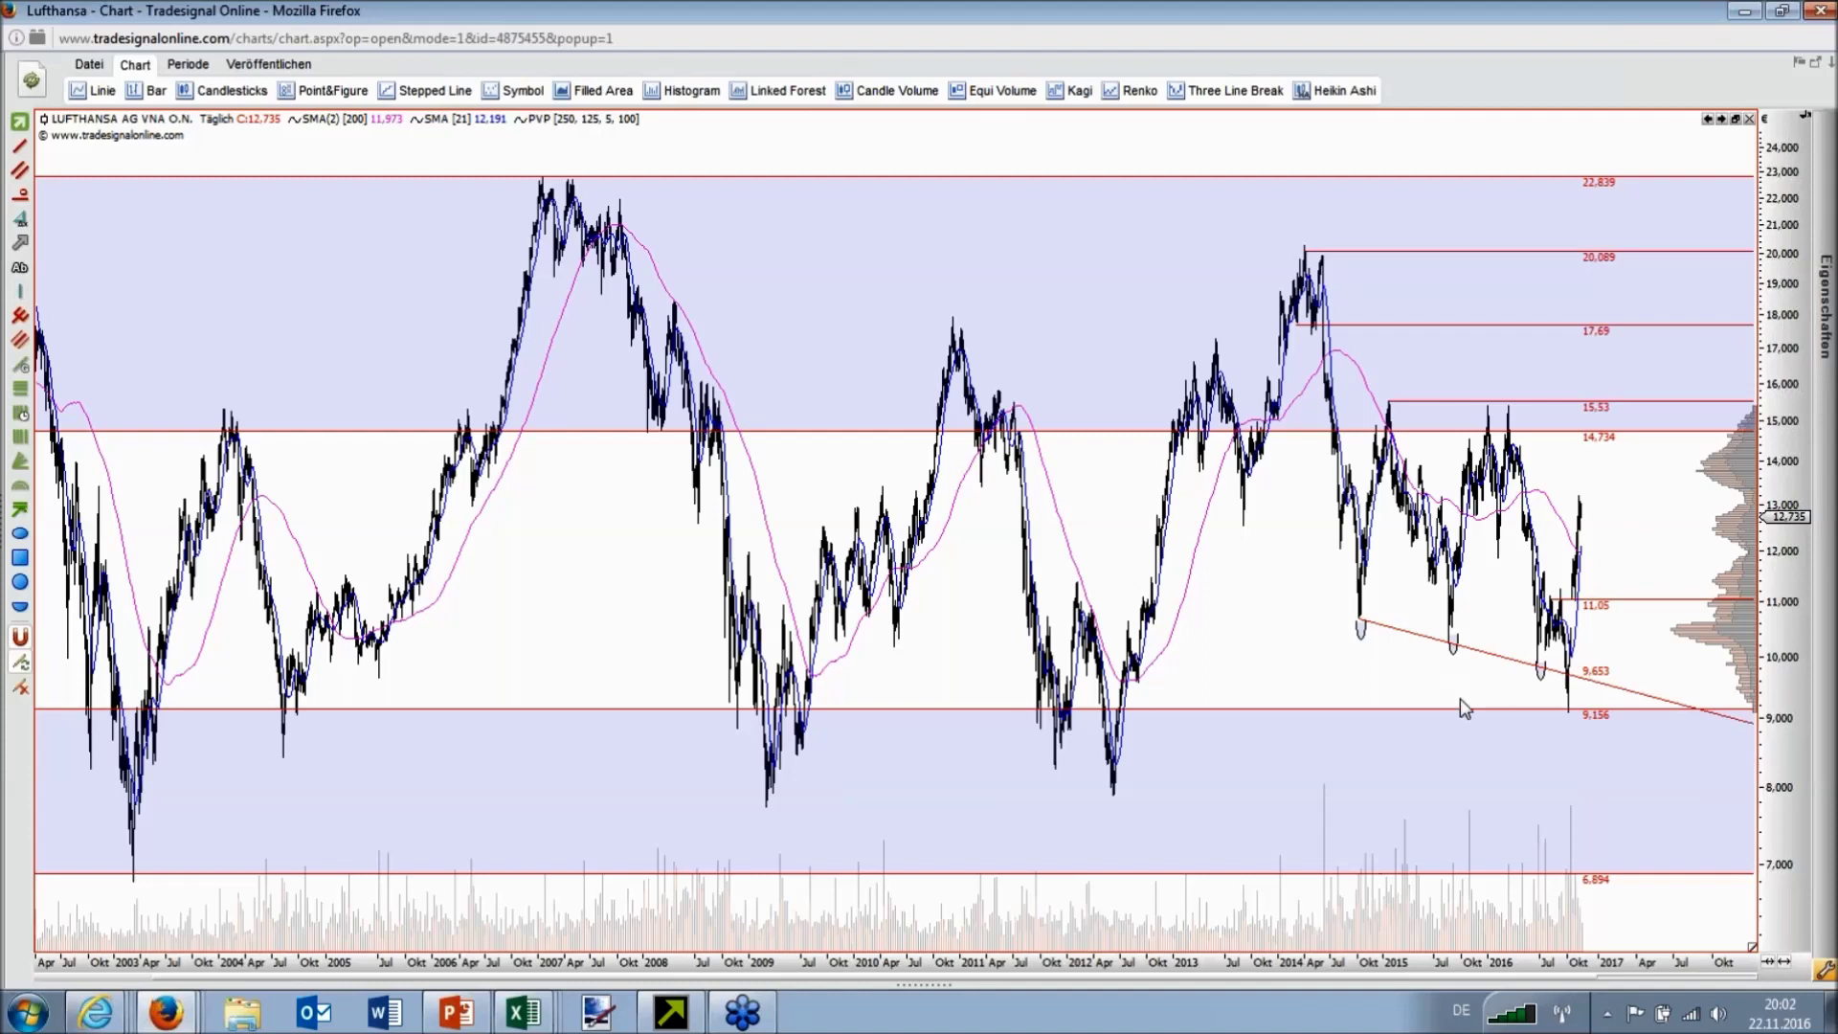
Step: Maximize the BMW chart, extend its history back to about autumn 2013, and inspect the resistance area around 83.24 to 84.31
mouse_move(1374, 711)
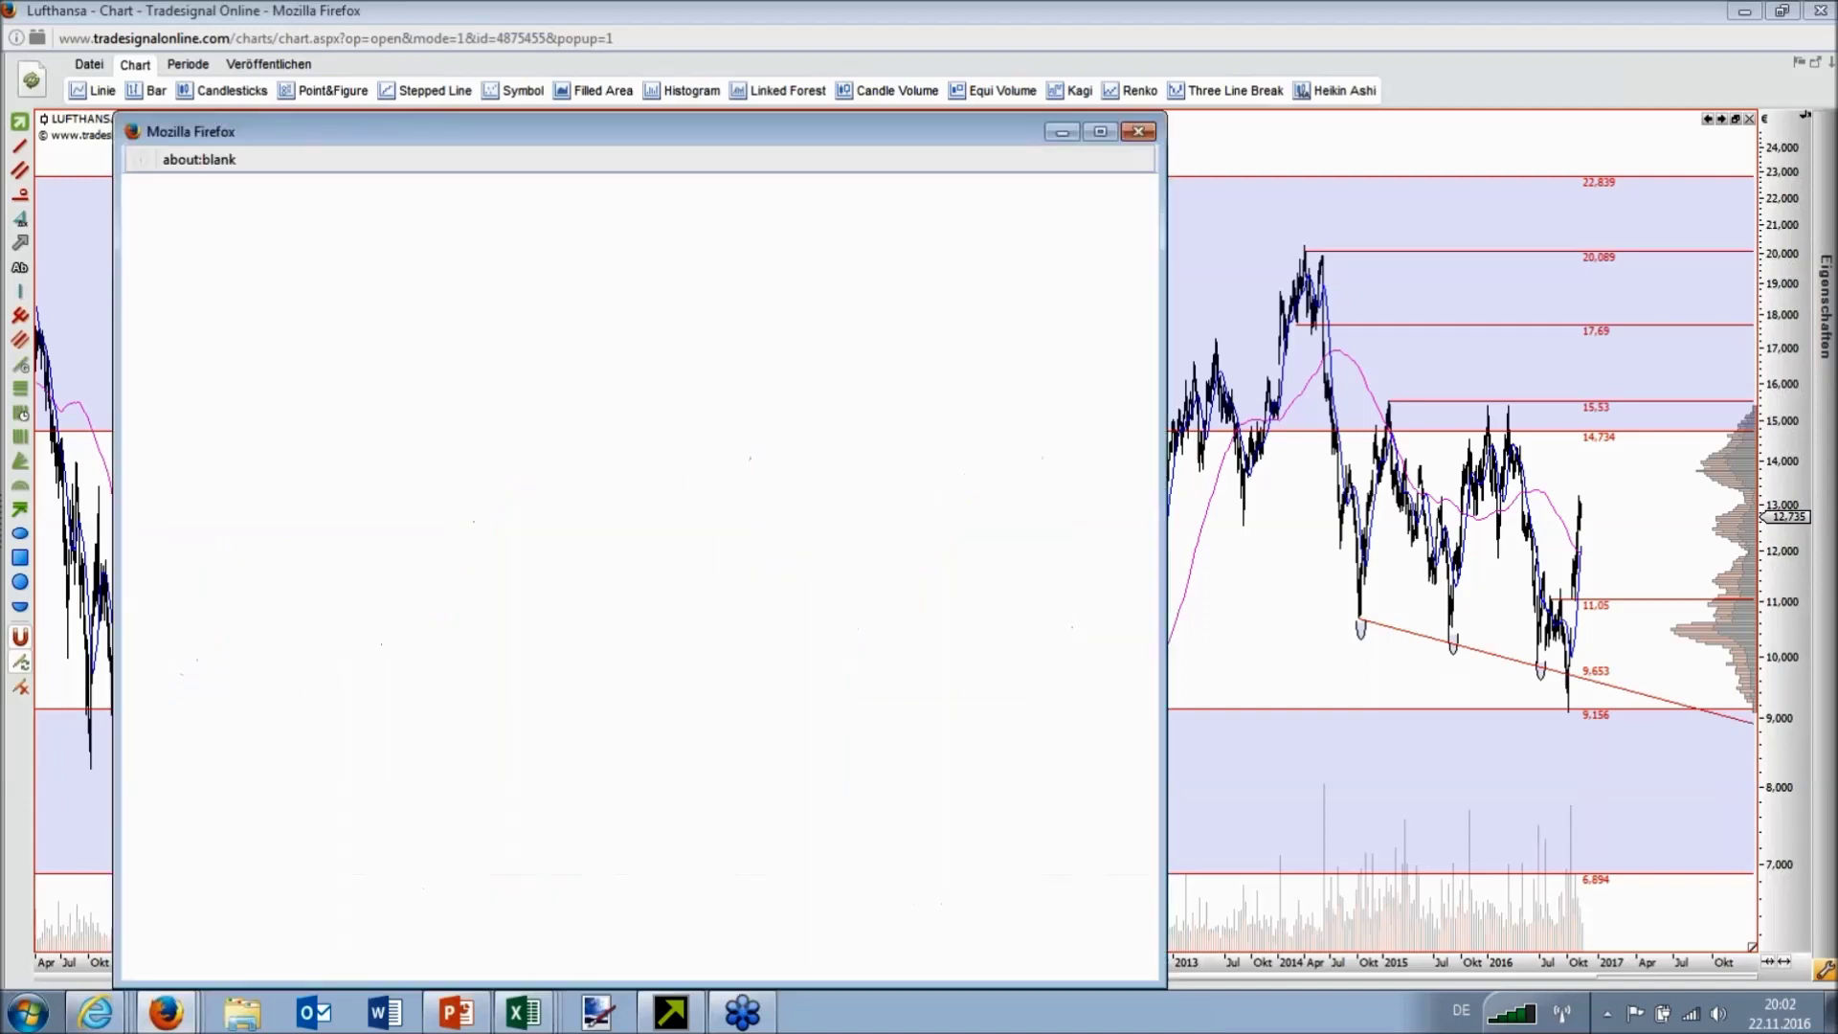
click(1100, 131)
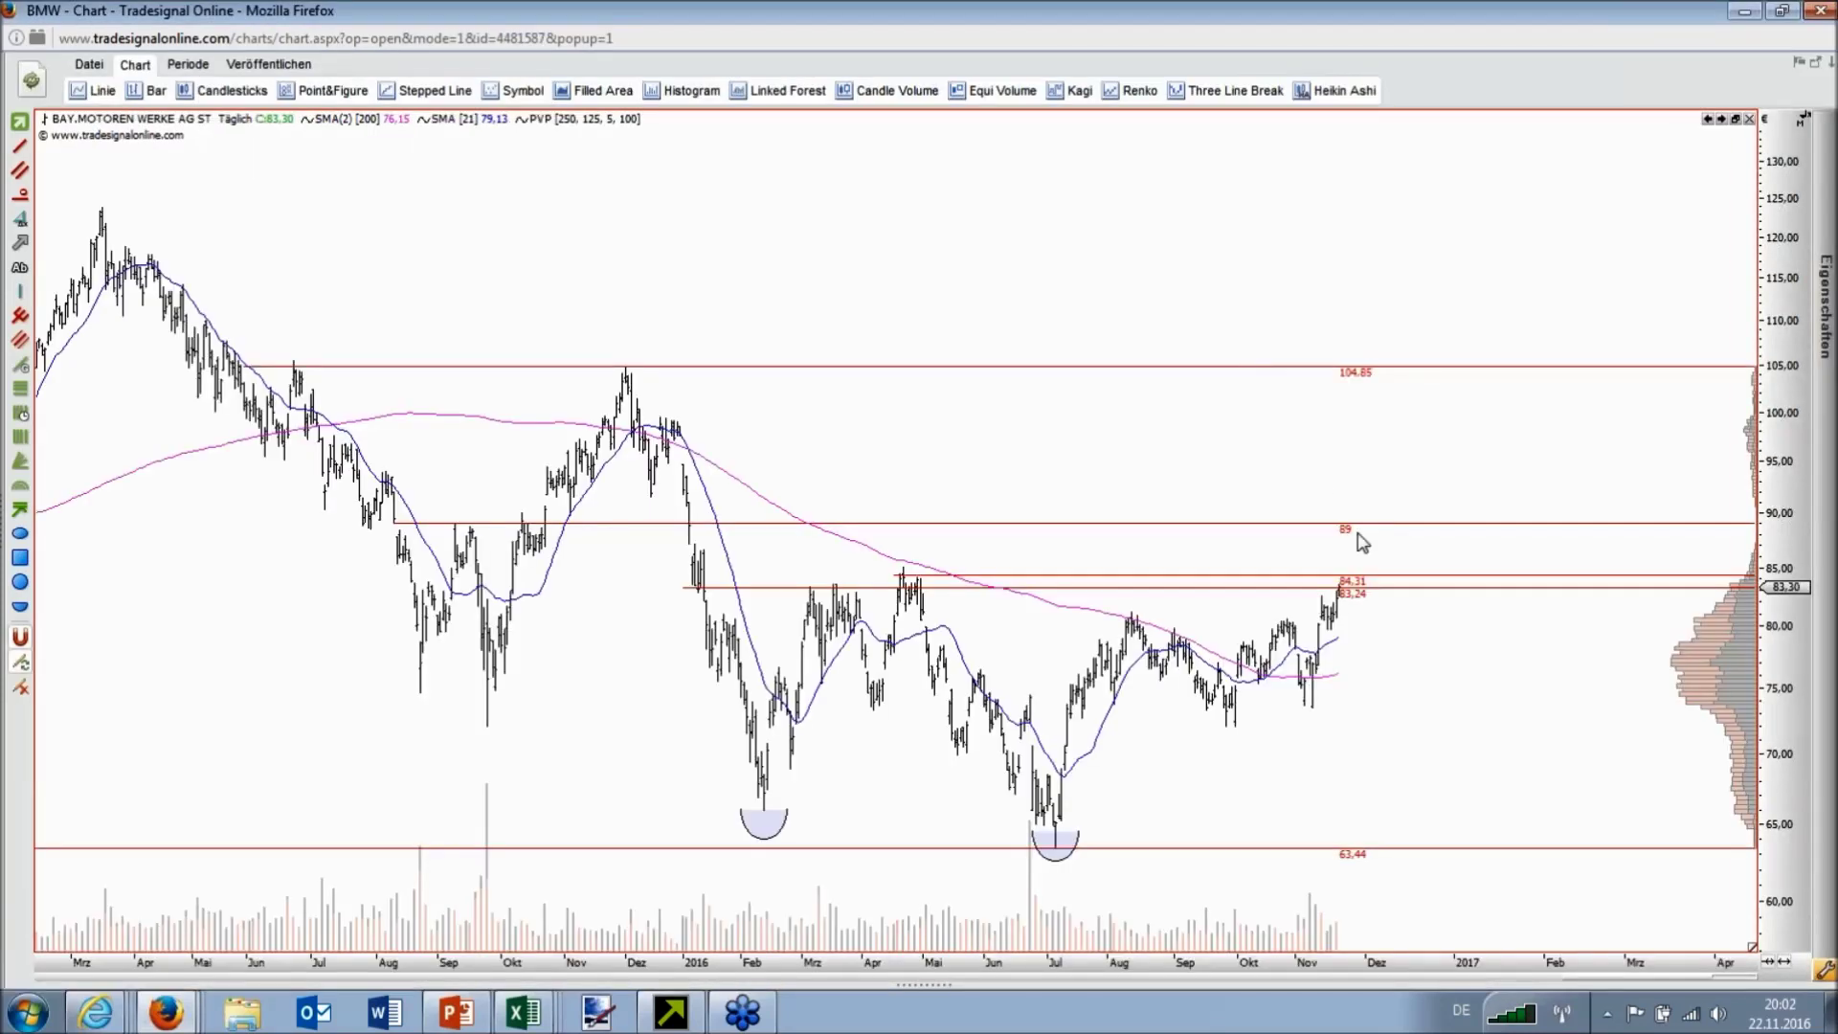
drag(902, 962, 1359, 960)
drag(1522, 724, 1524, 693)
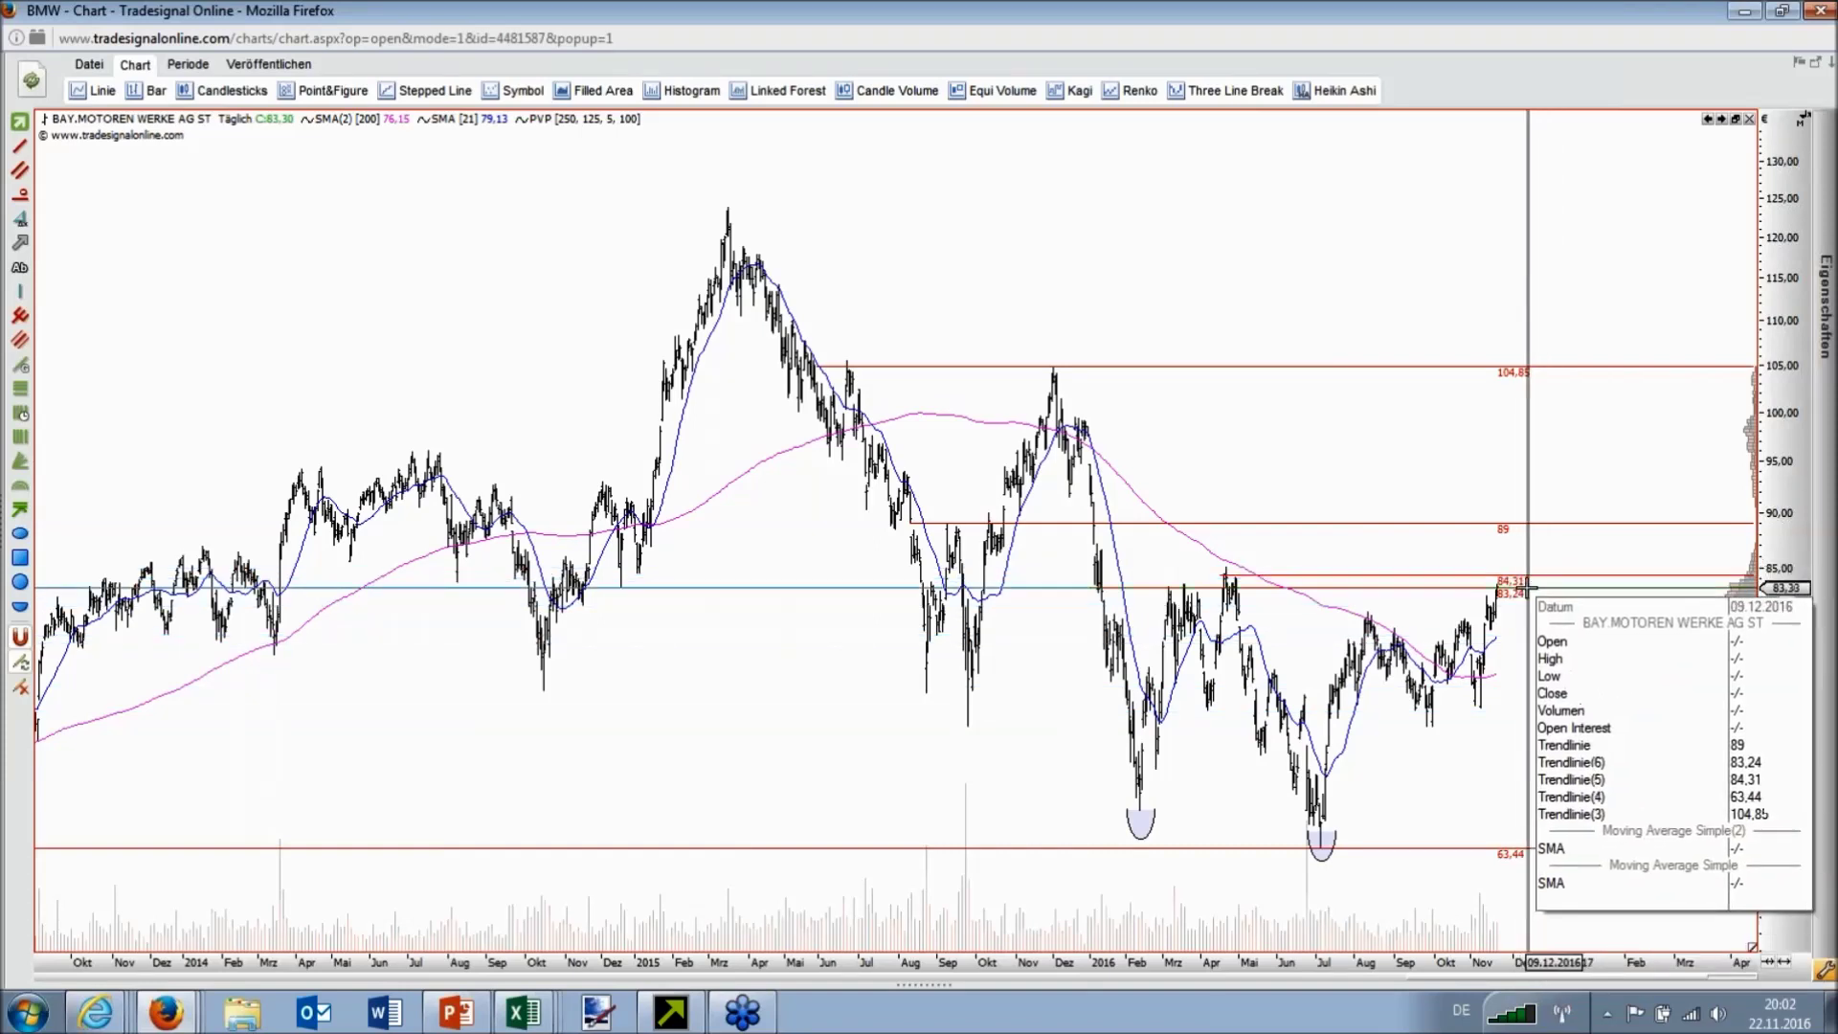
drag(1539, 568, 1522, 580)
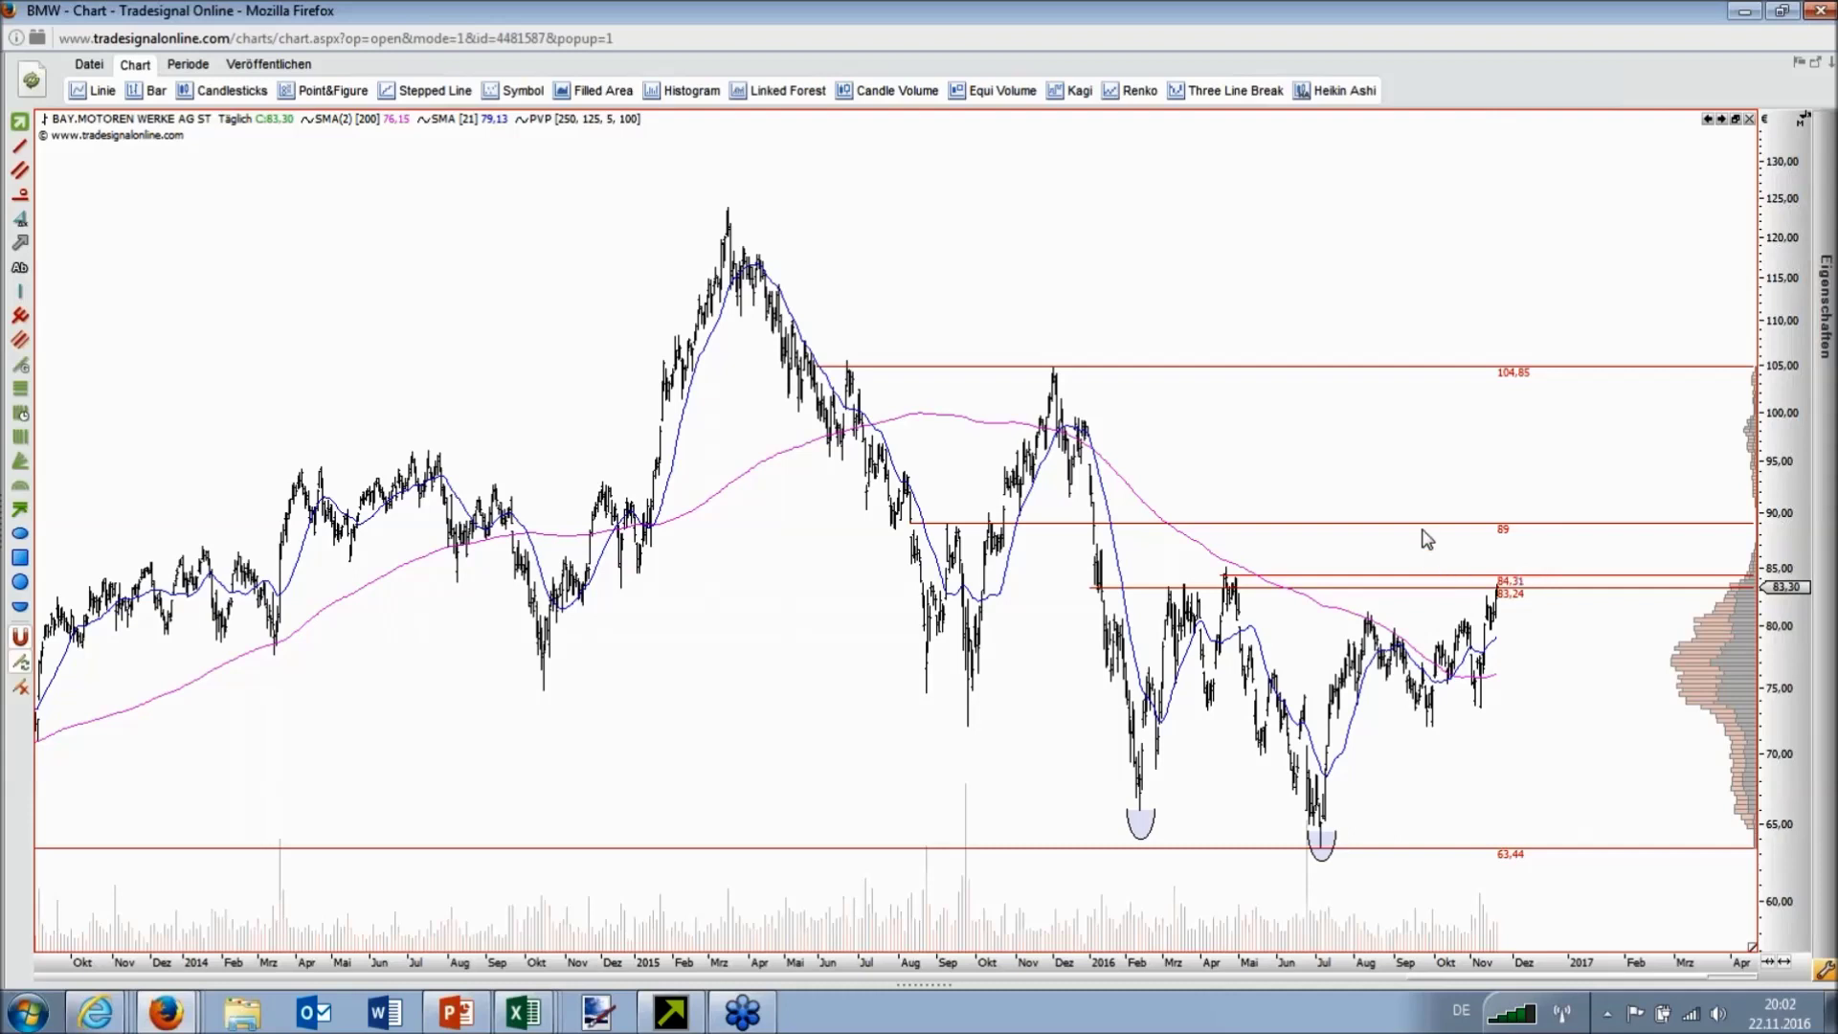
Step: Raise BMW's horizontal trendline from 89 to 91.5 and trace the price range above the latest quotes
drag(1421, 524, 1425, 505)
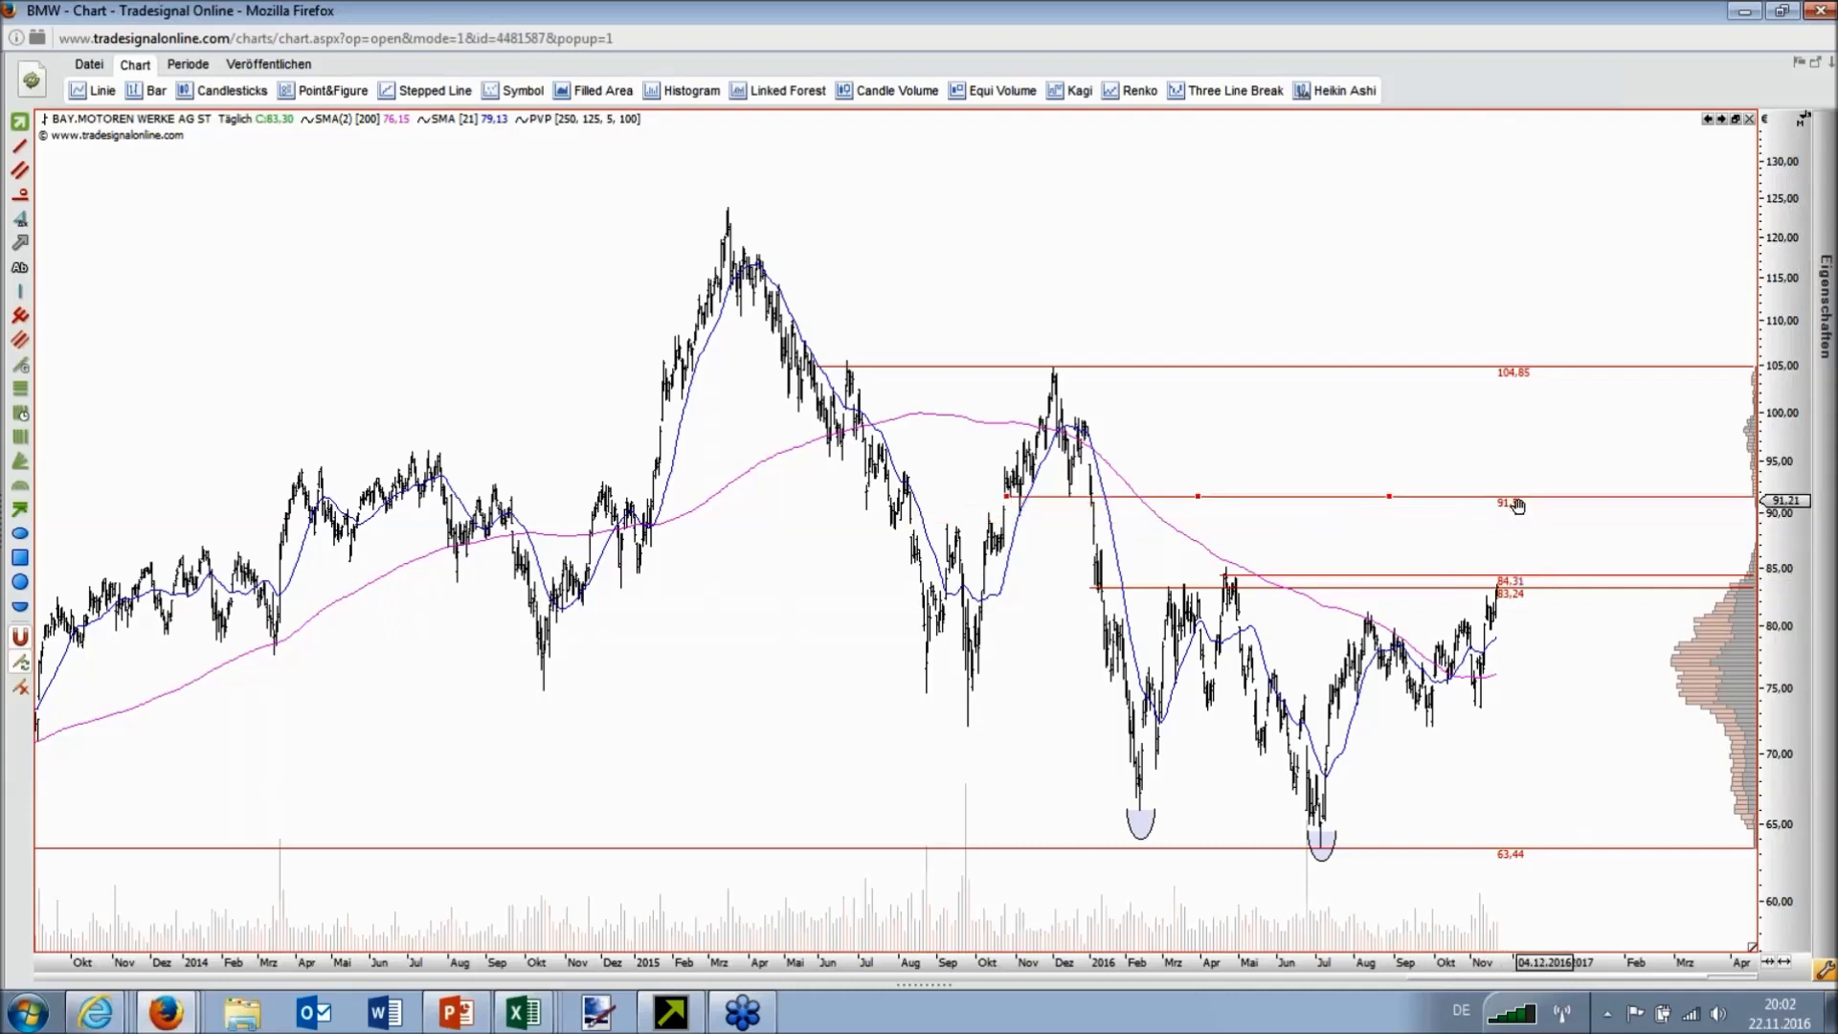
click(1508, 463)
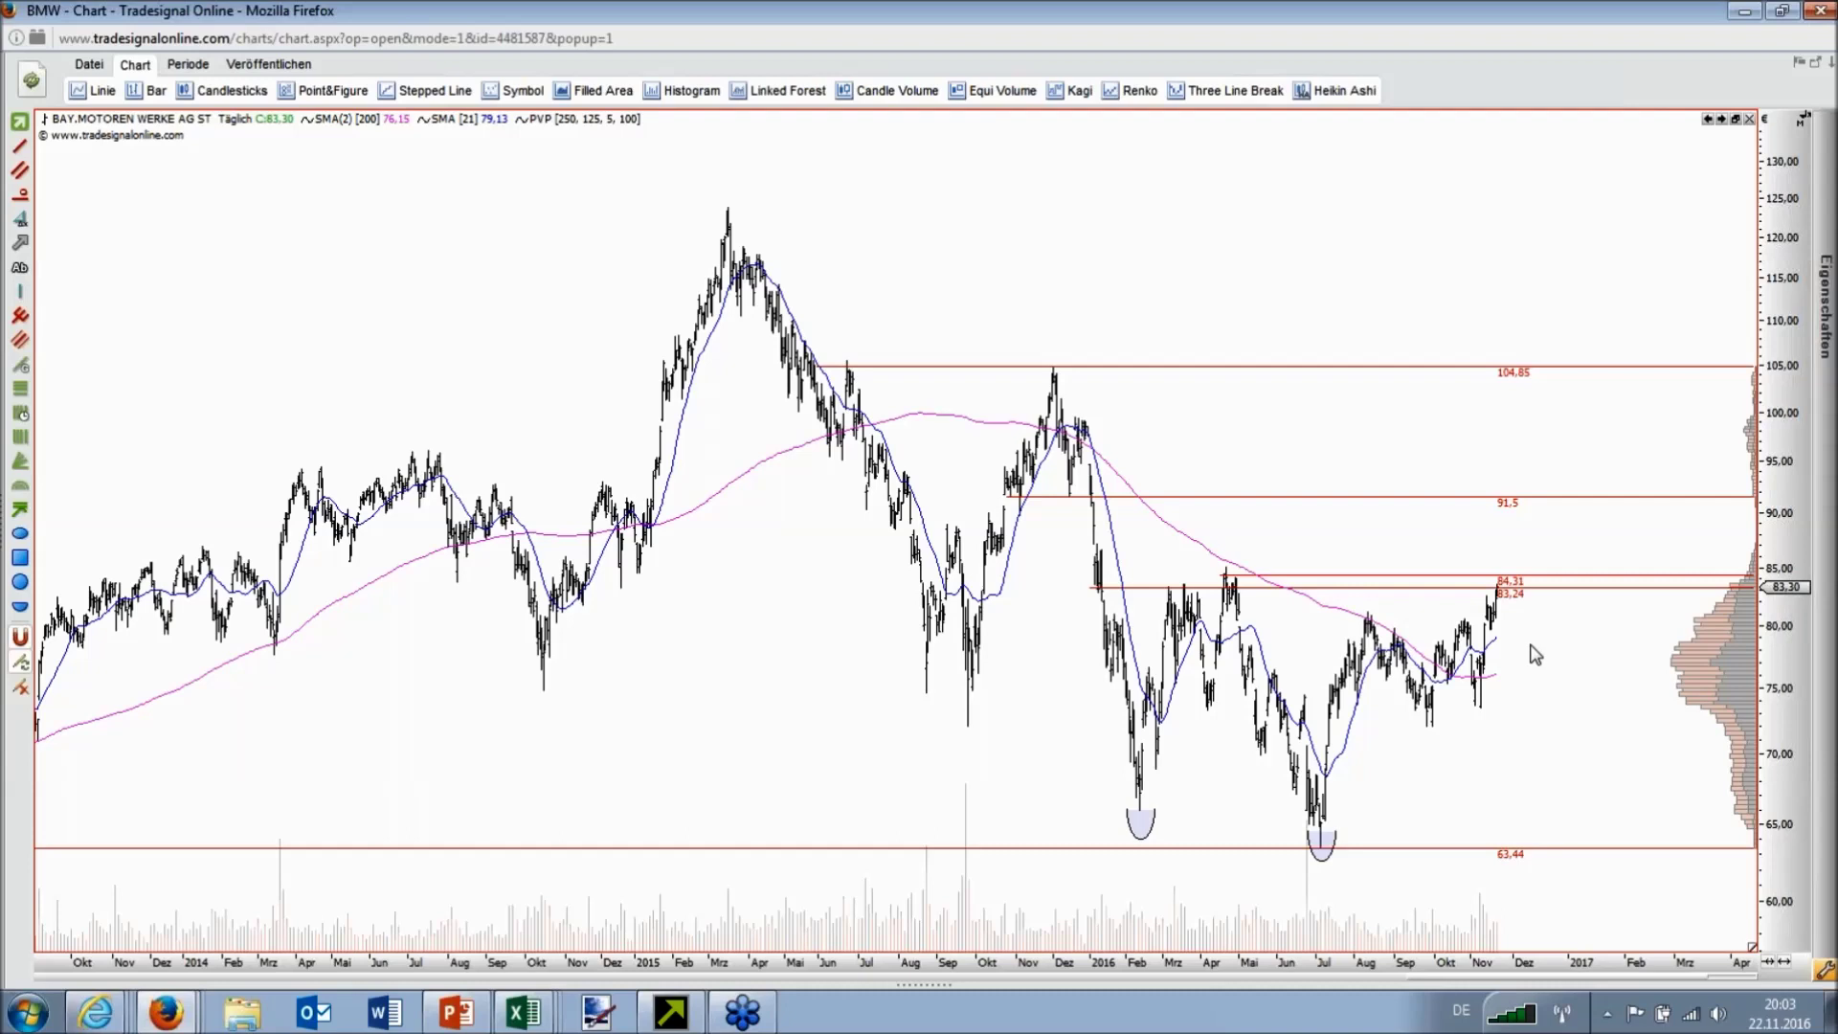
drag(1527, 633, 1535, 534)
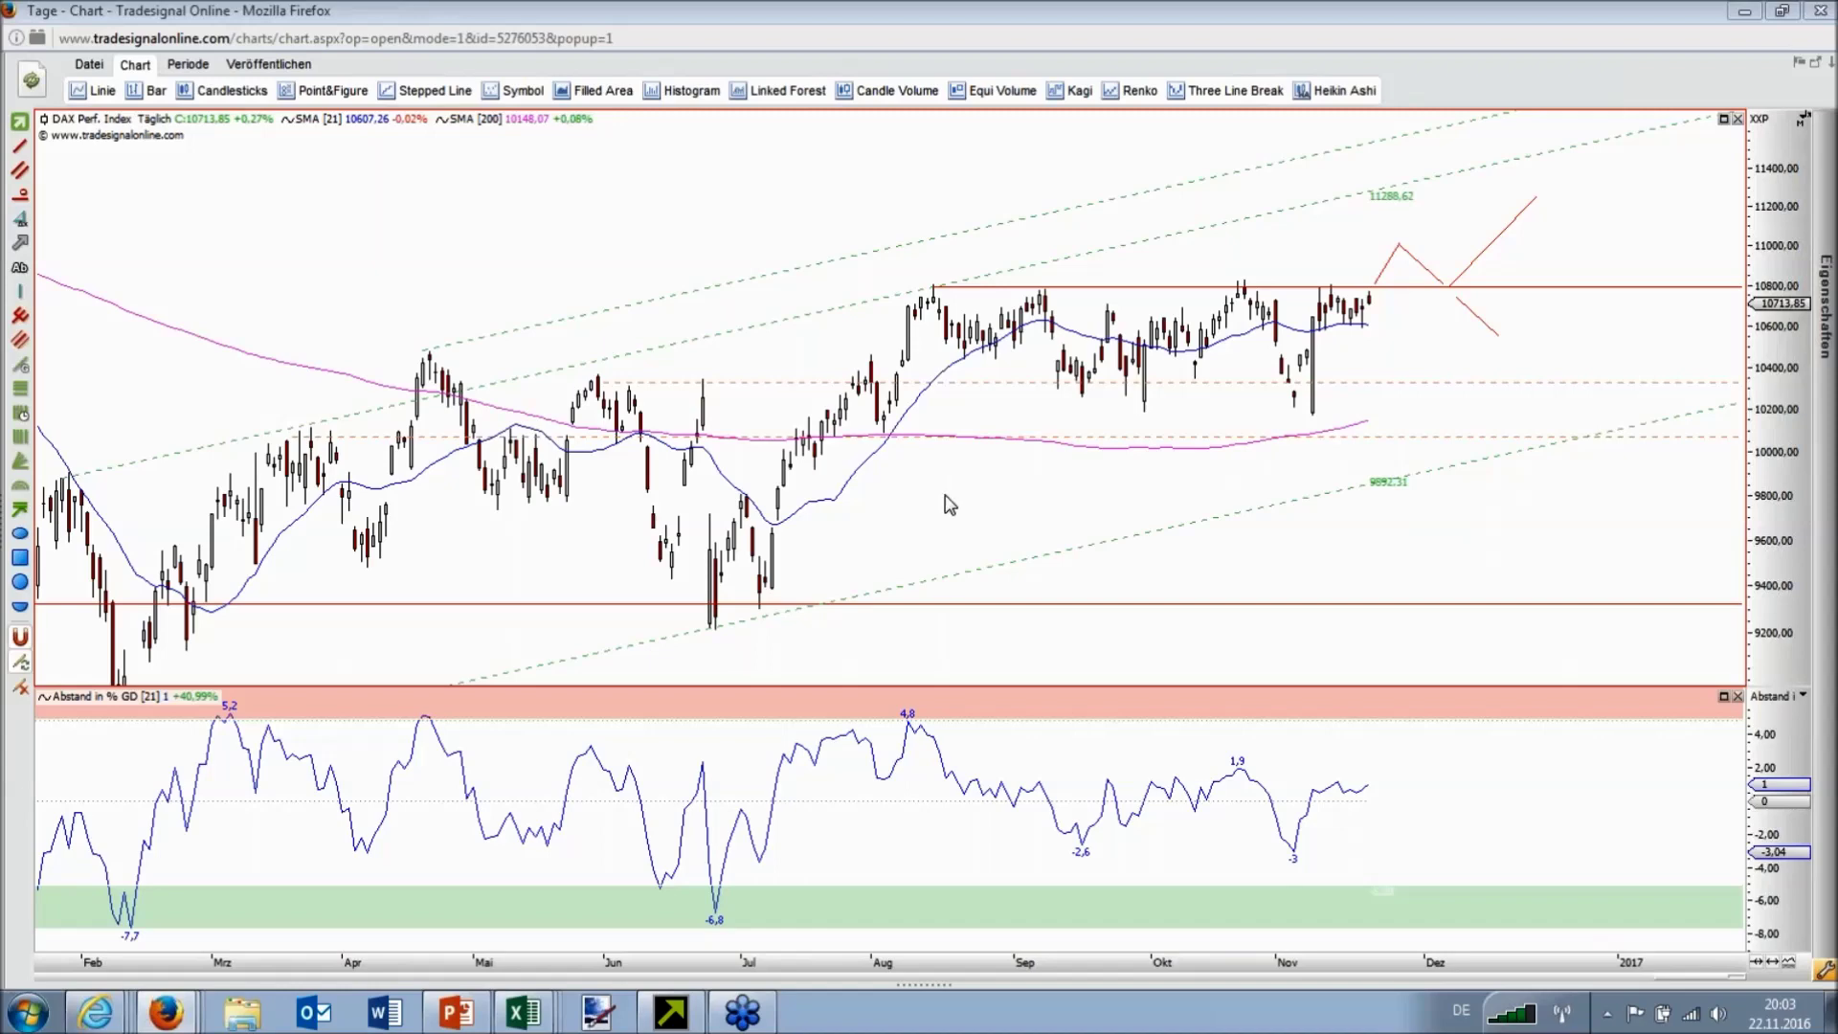
Step: Extend the daily DAX chart's history back to about July 2015 and fit the price scale to the visible prices
drag(706, 960, 1163, 965)
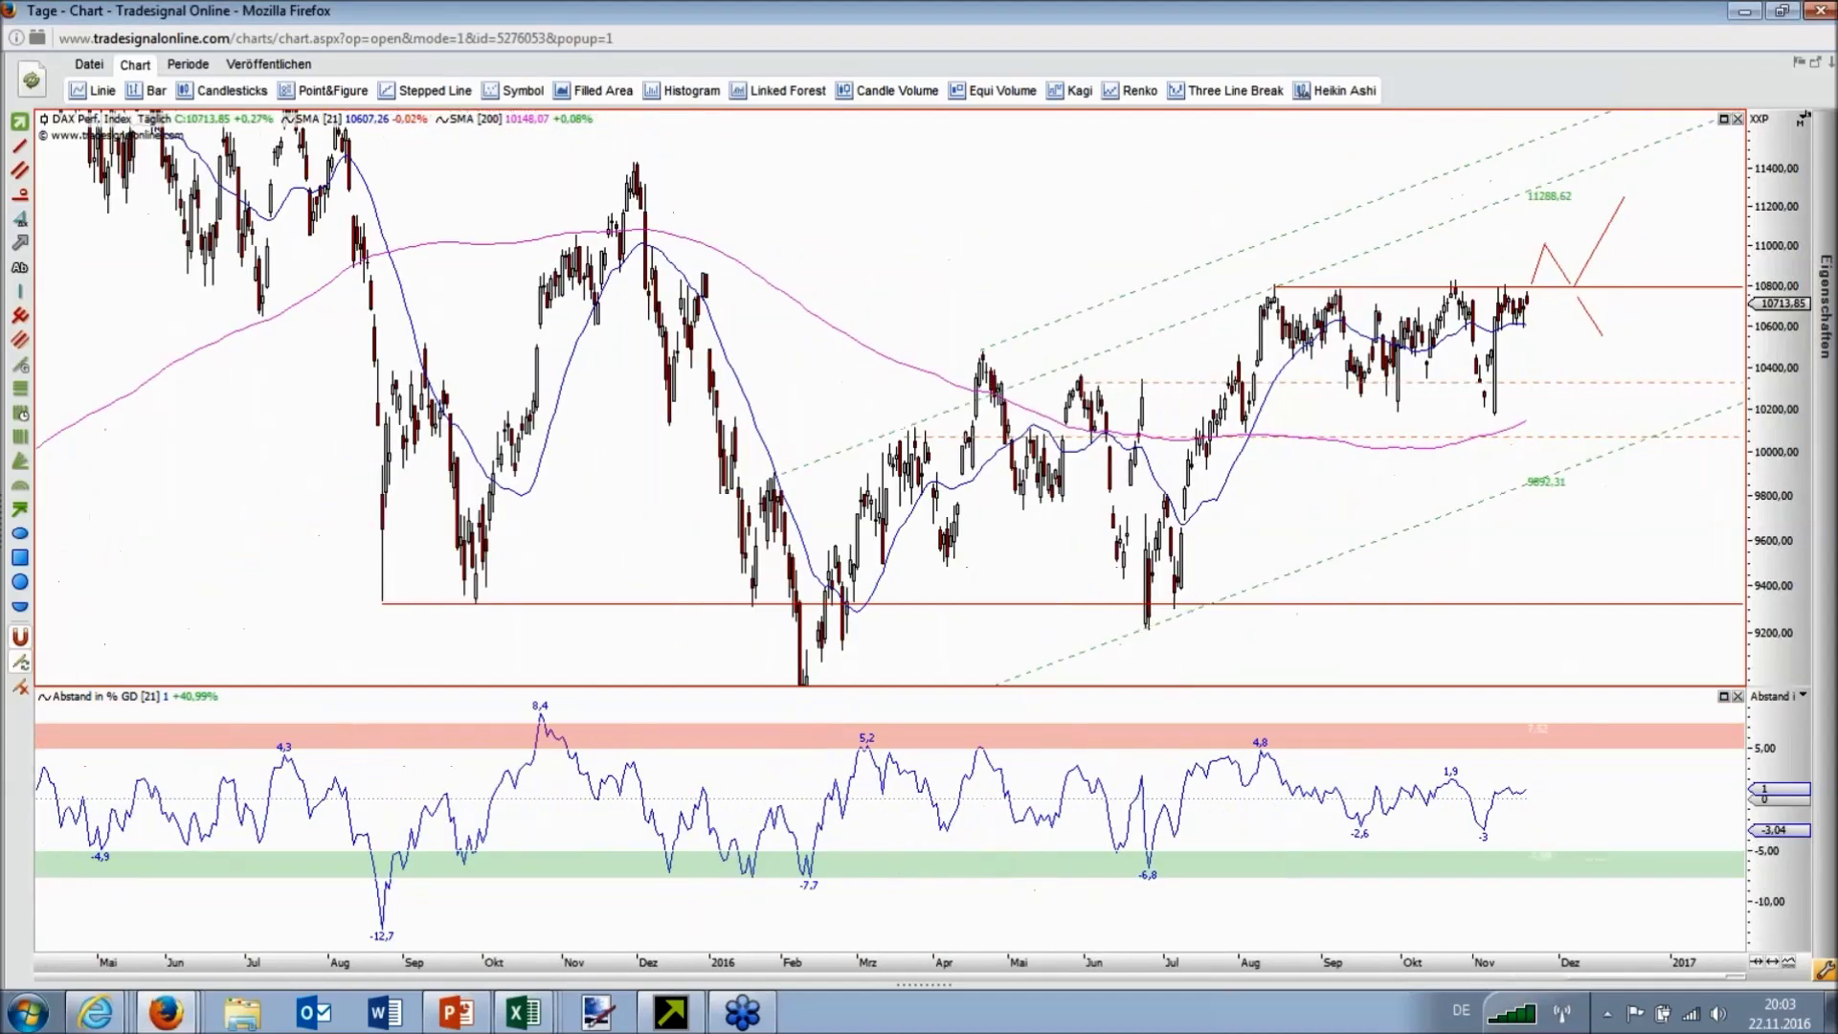
double_click(1784, 414)
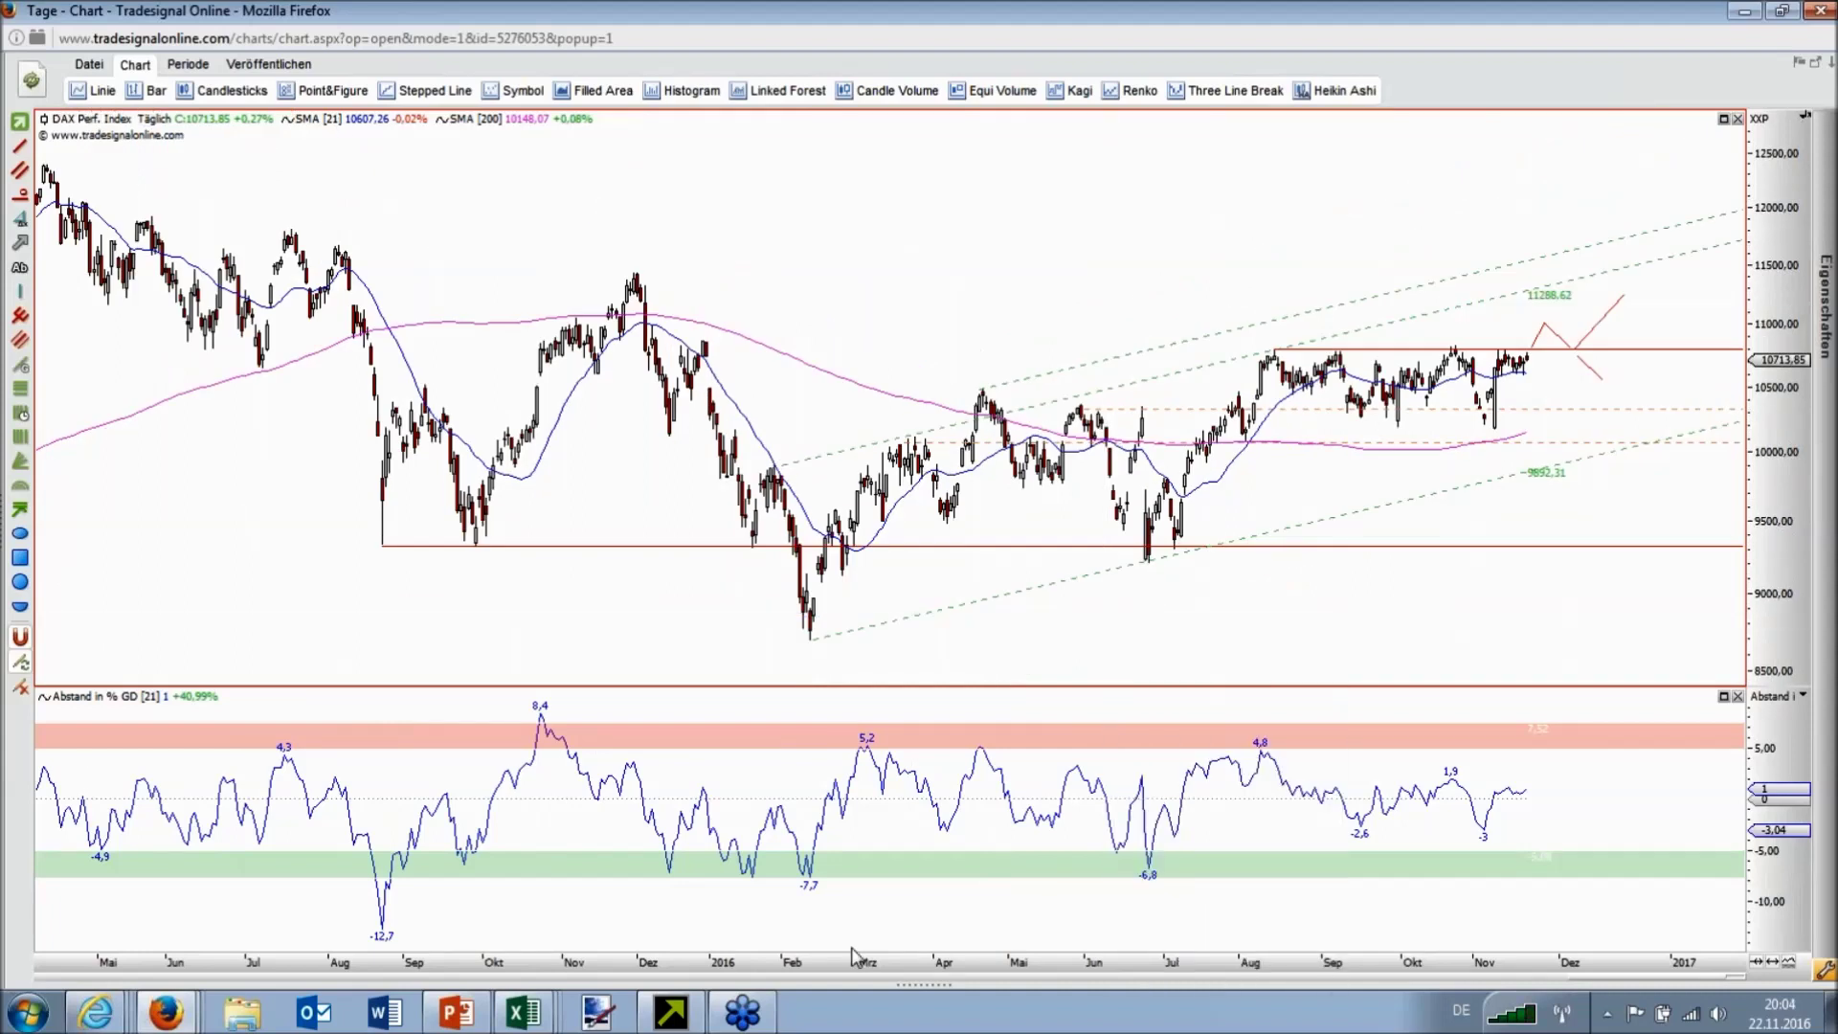
drag(1019, 929, 1055, 867)
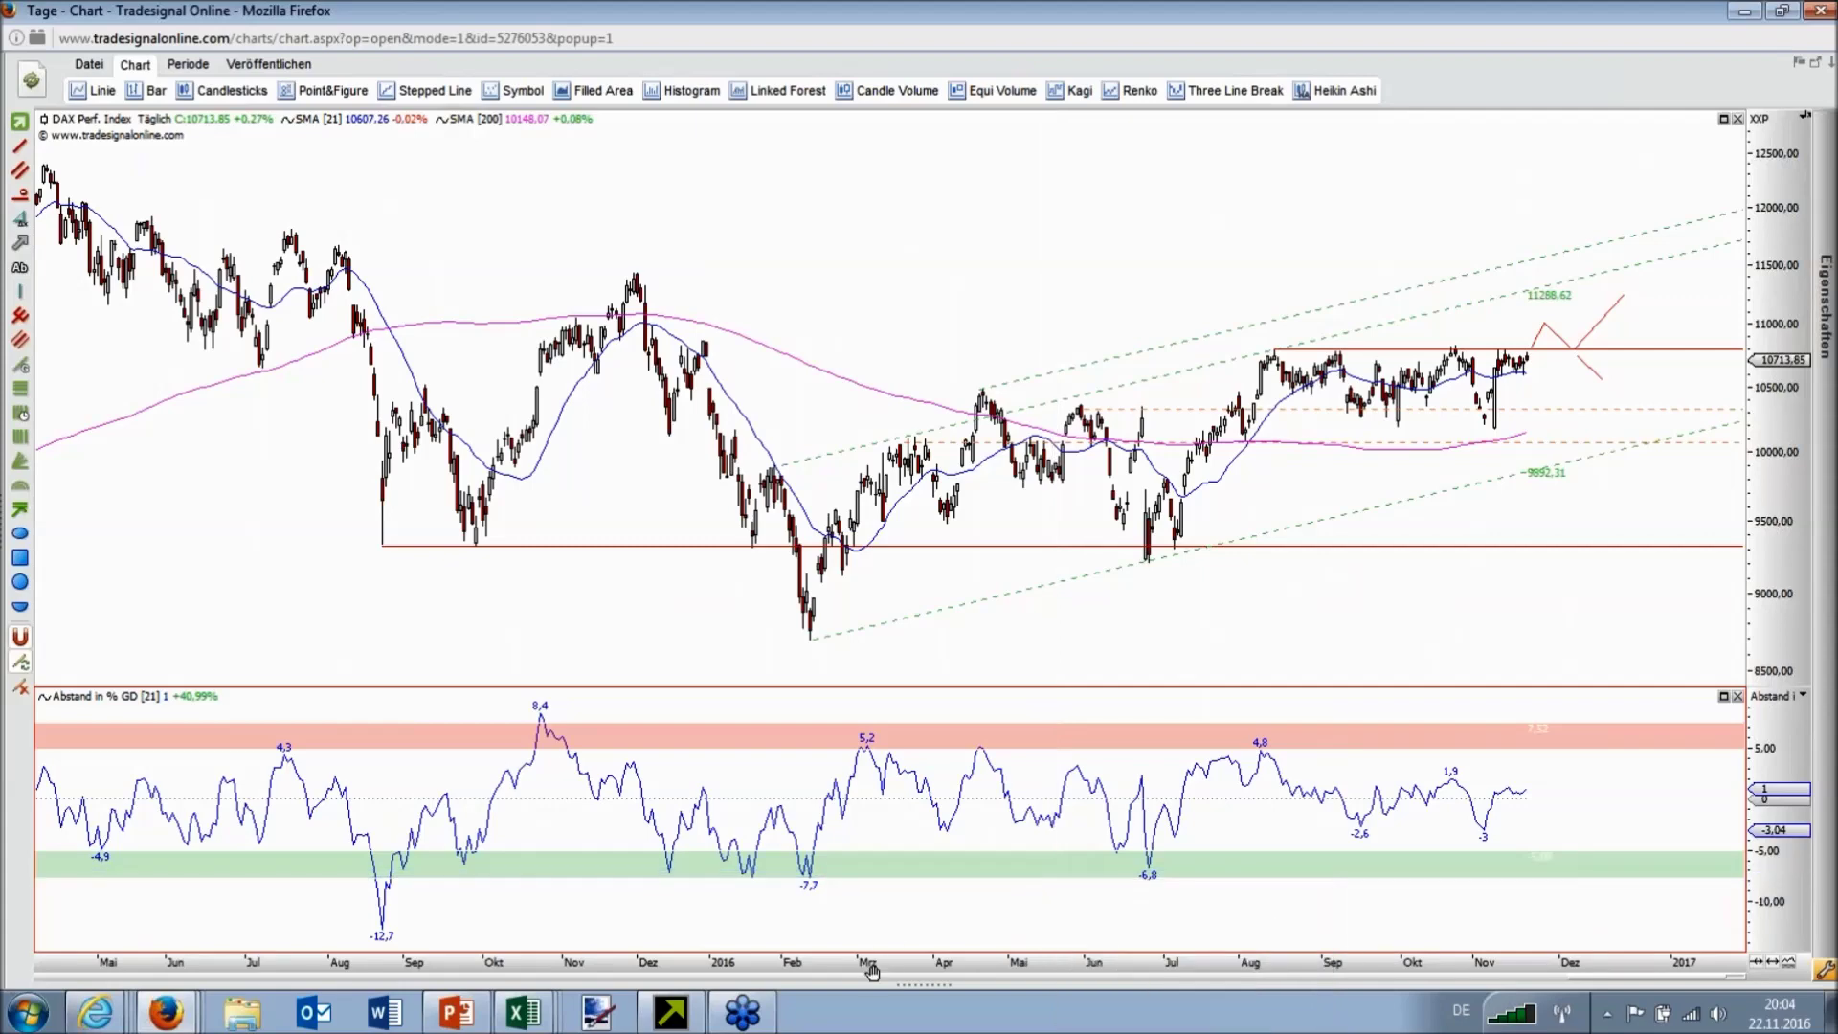
drag(873, 972, 852, 969)
Step: Examine the DAX distance indicator's extremes in its lower and upper zones during 2016, including the February, March, June and August turning points
drag(173, 919, 683, 860)
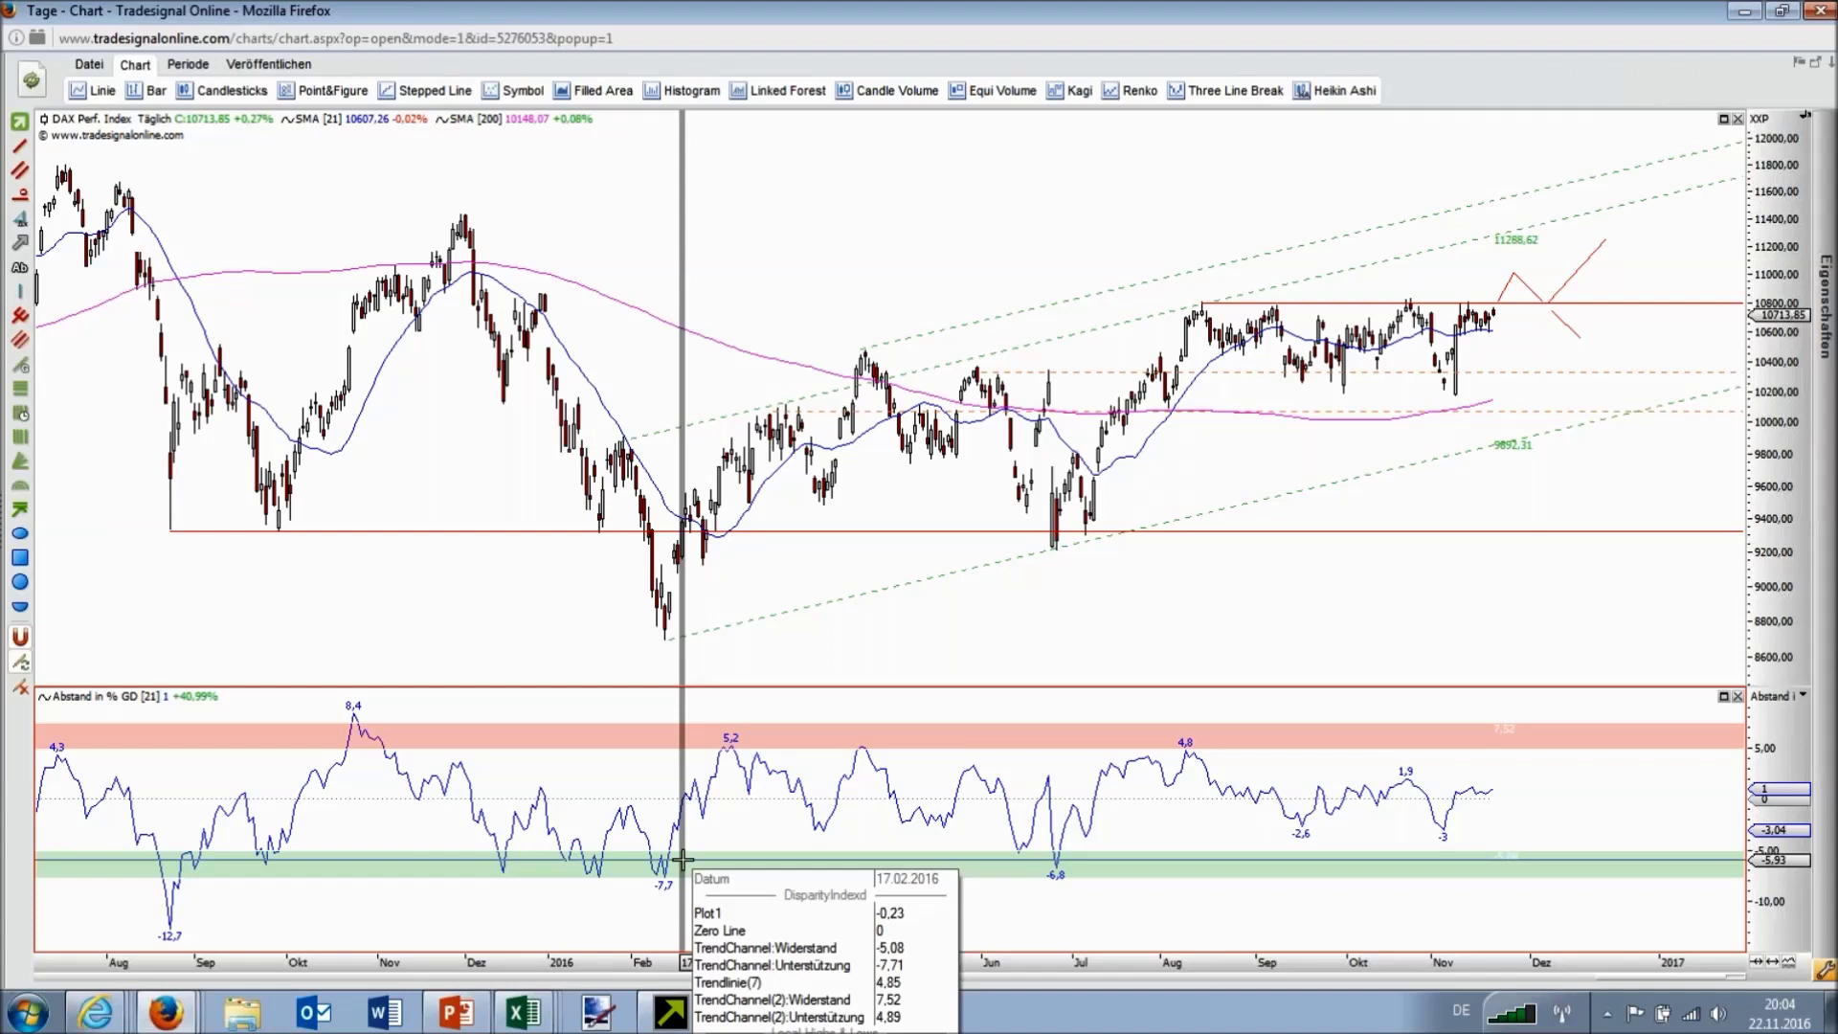
drag(683, 858, 1056, 874)
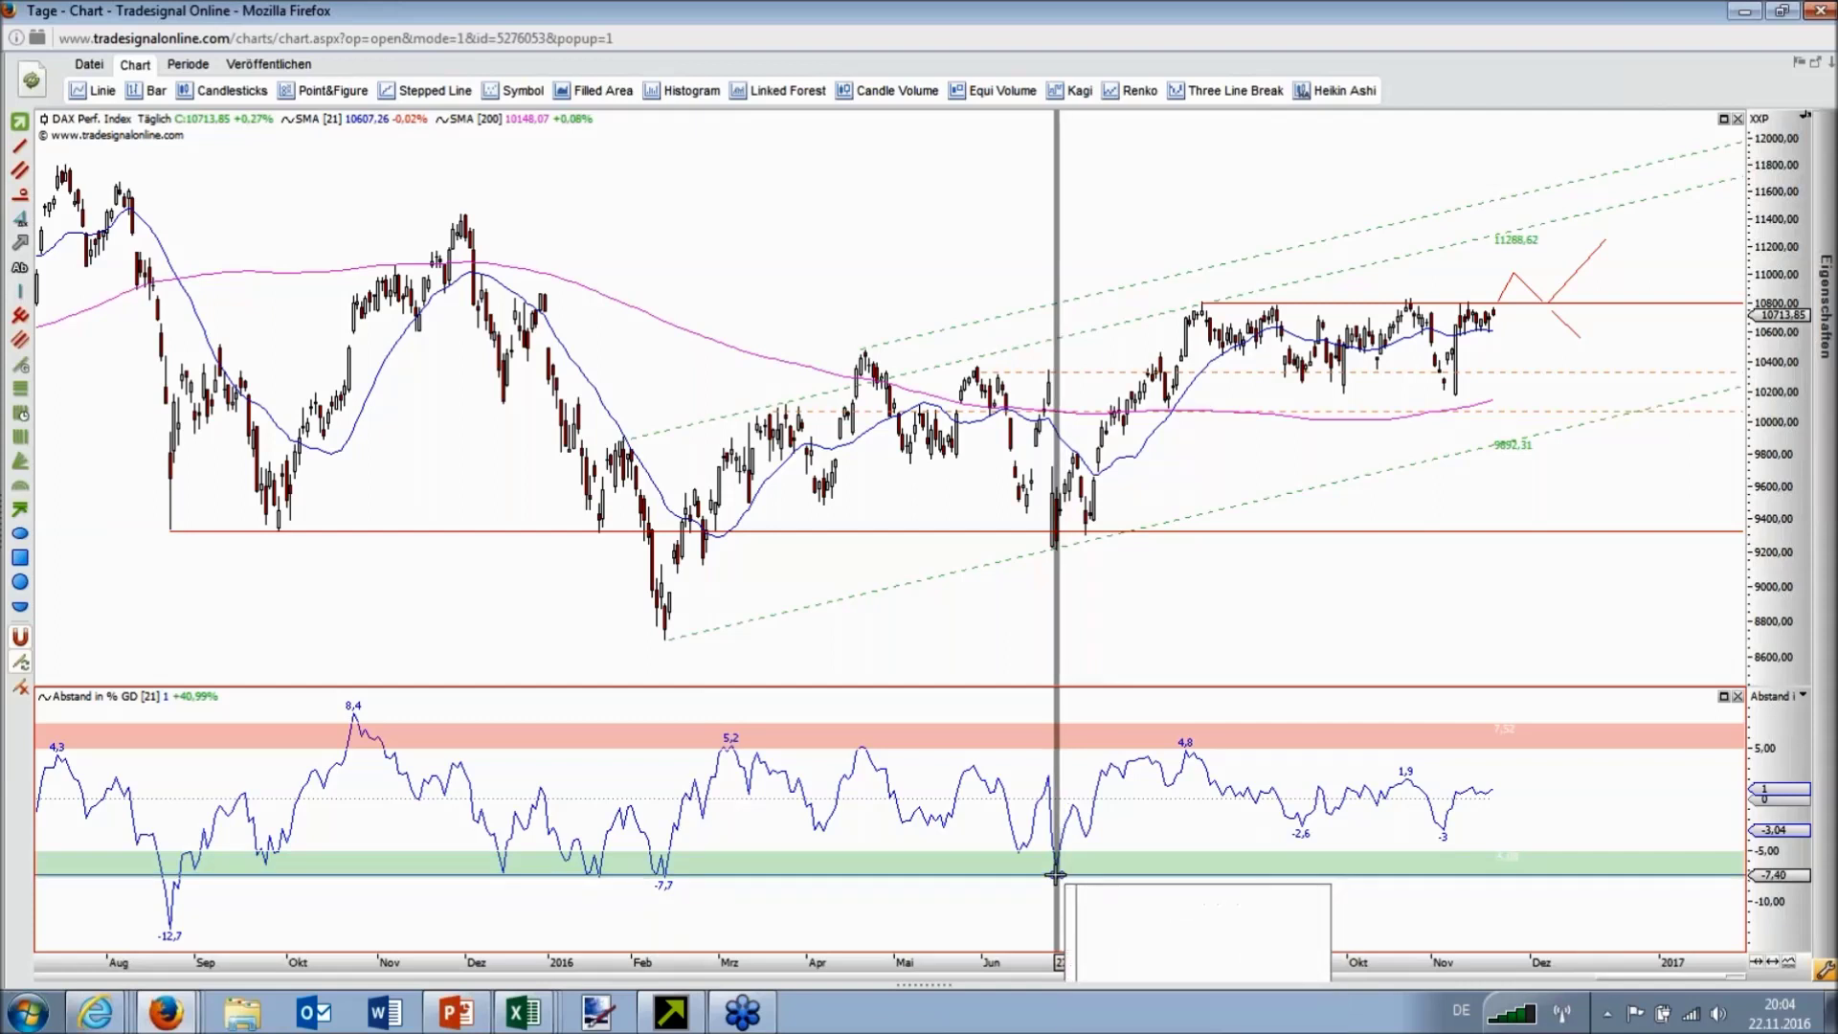
drag(1067, 922, 1199, 756)
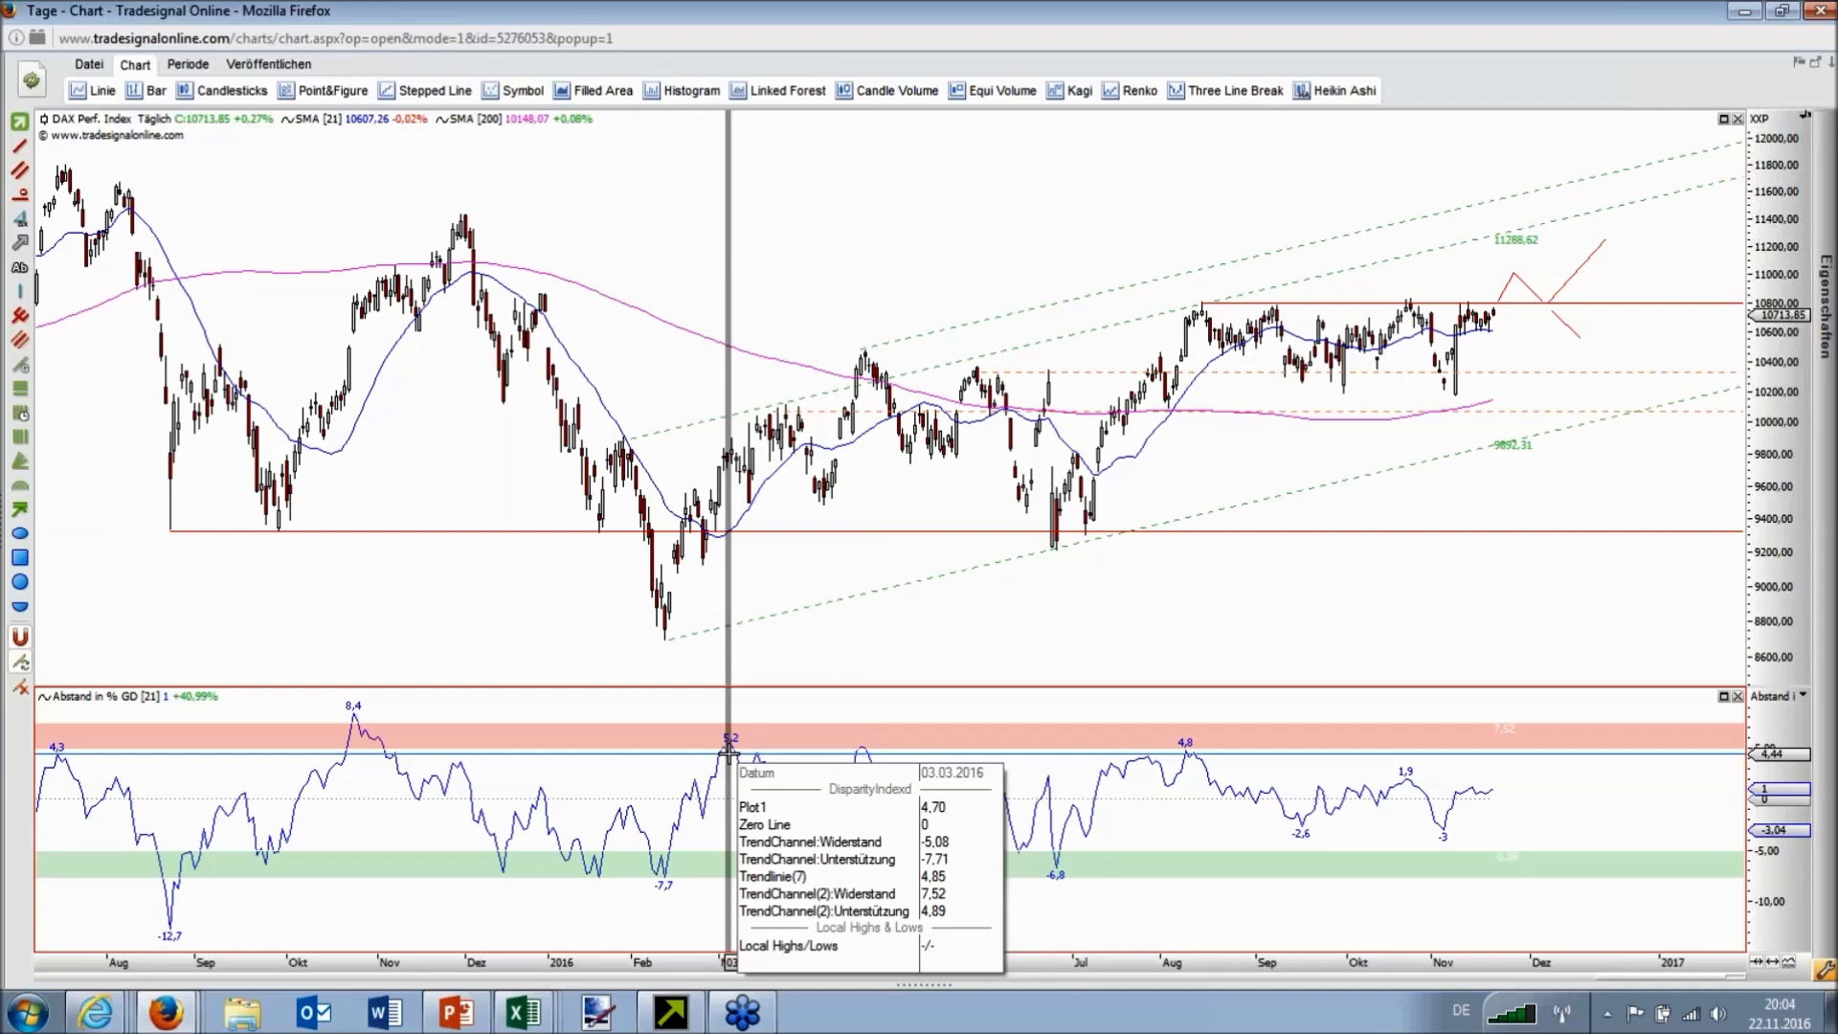
drag(730, 752, 727, 748)
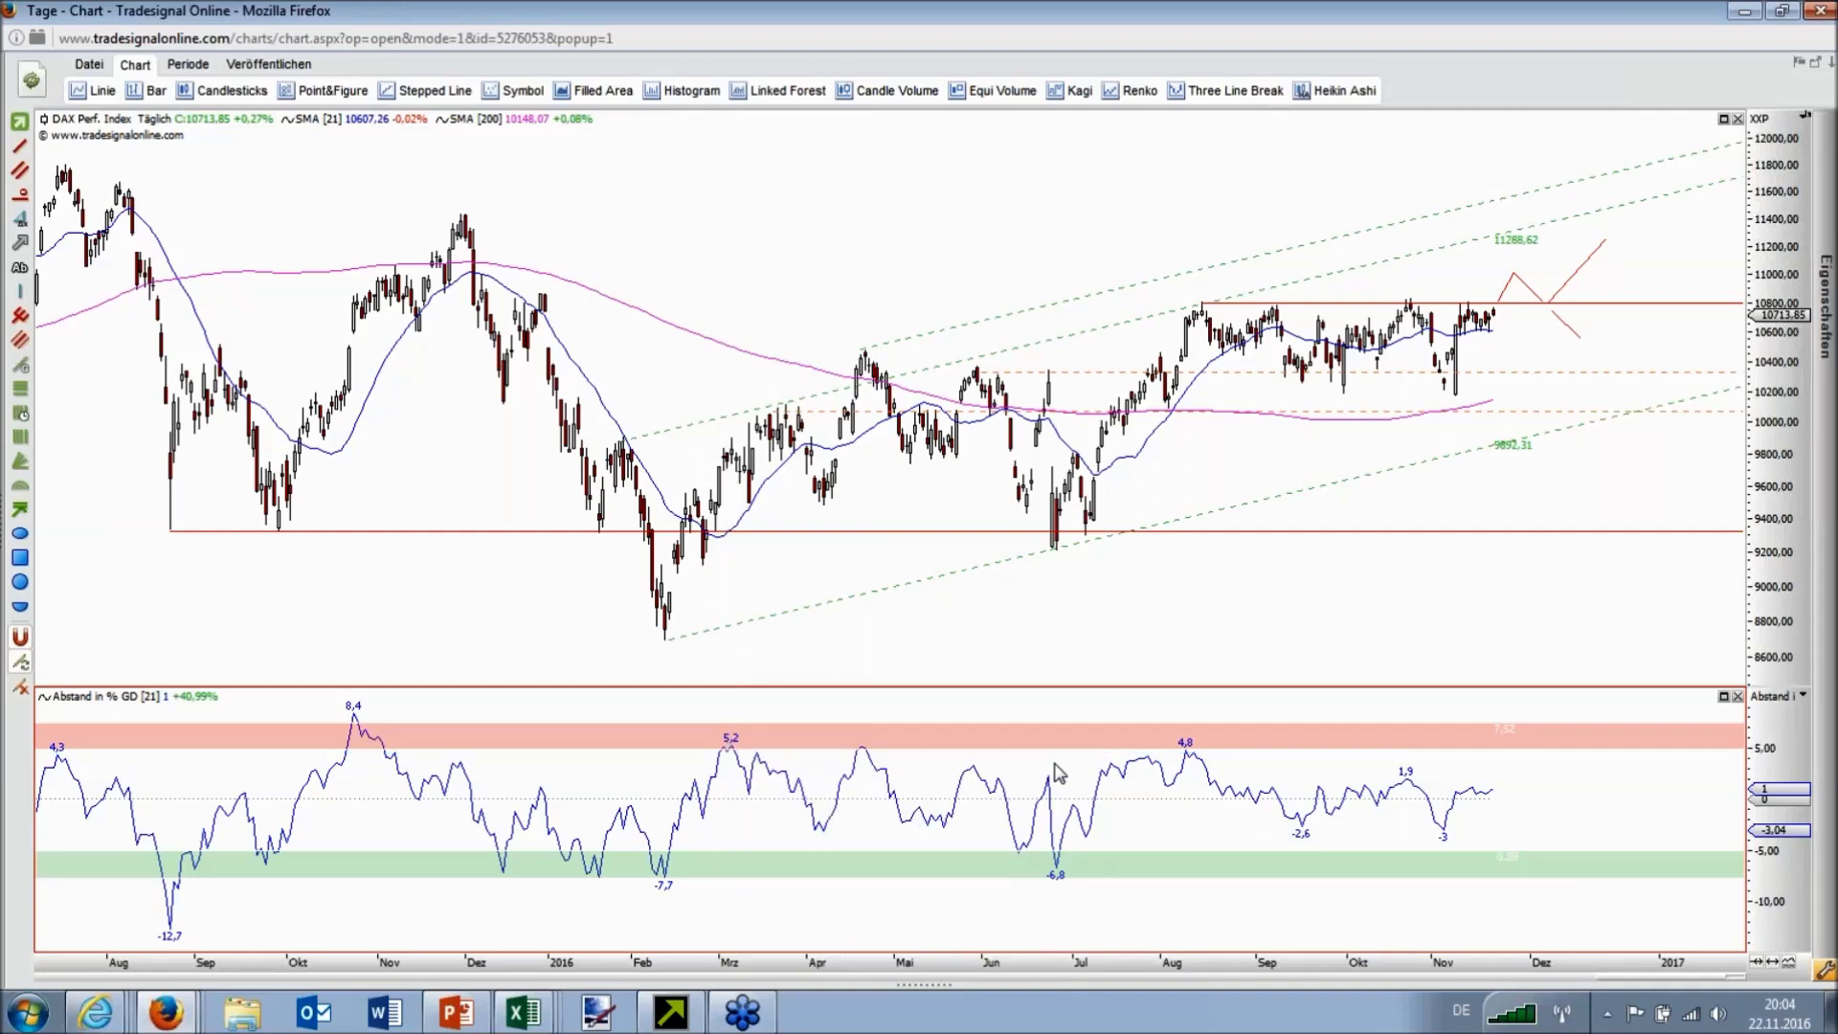
mouse_move(760, 795)
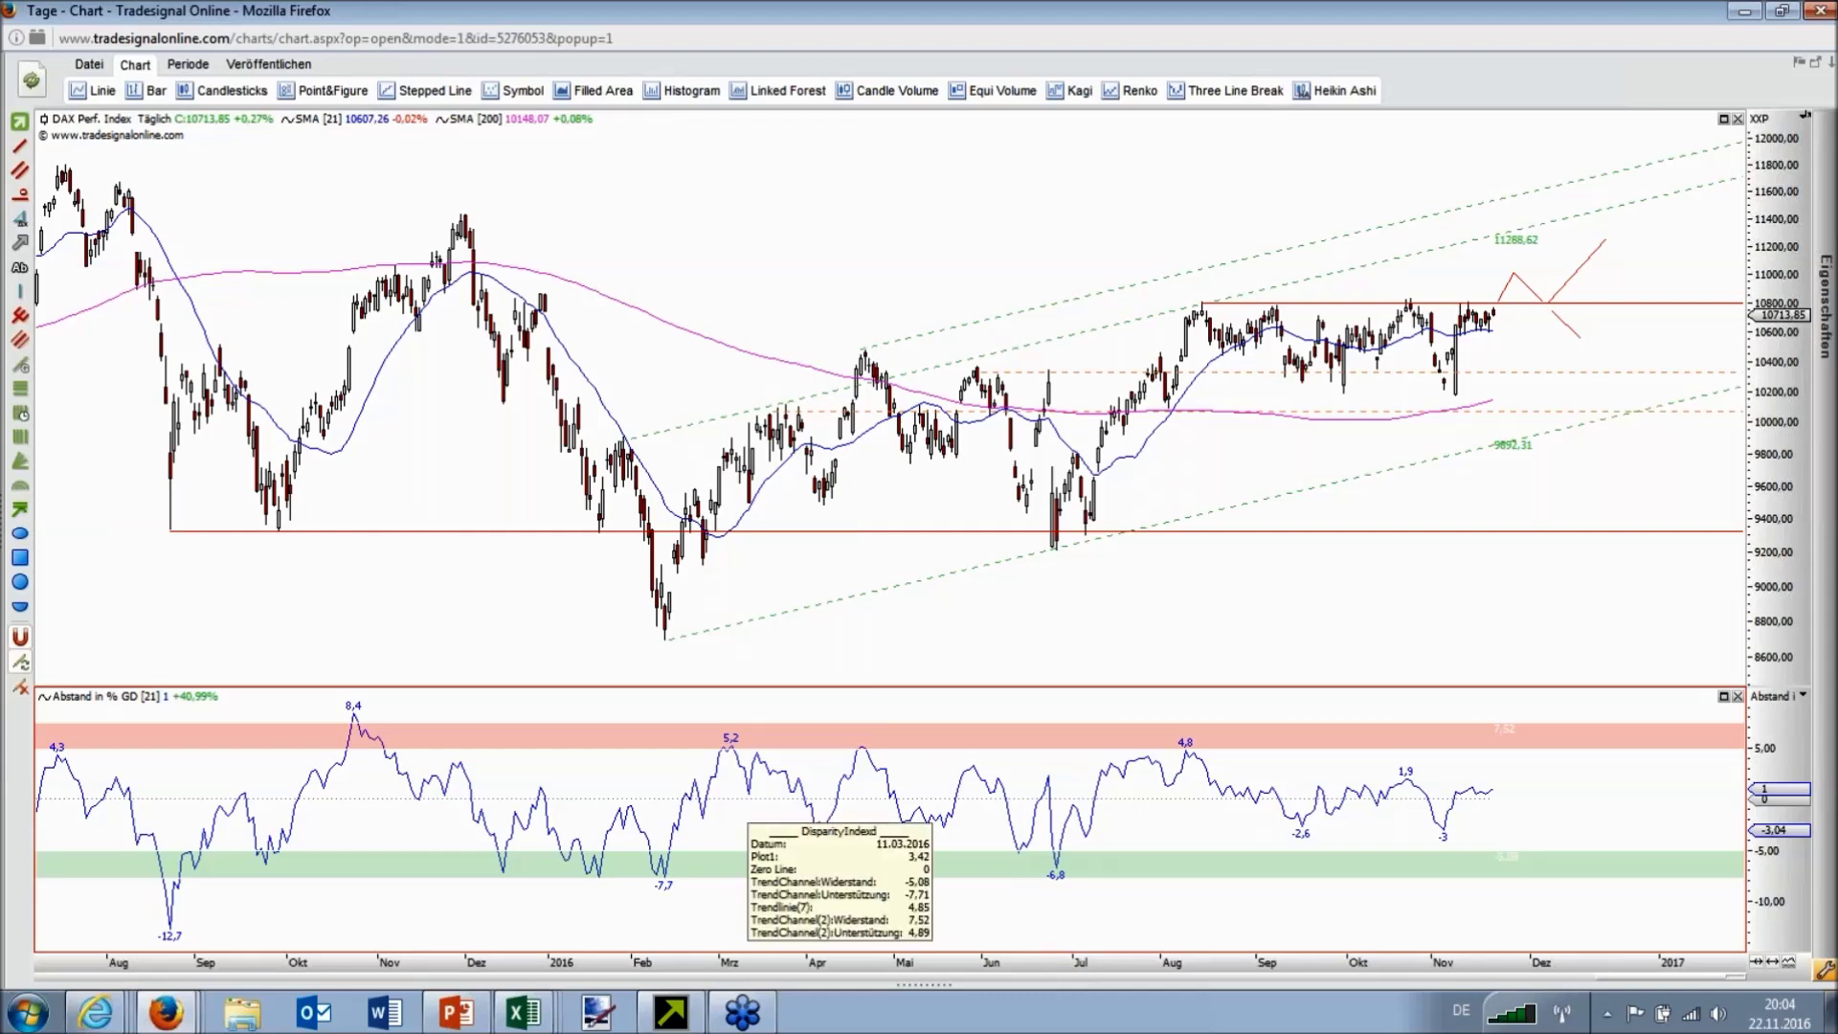
click(816, 767)
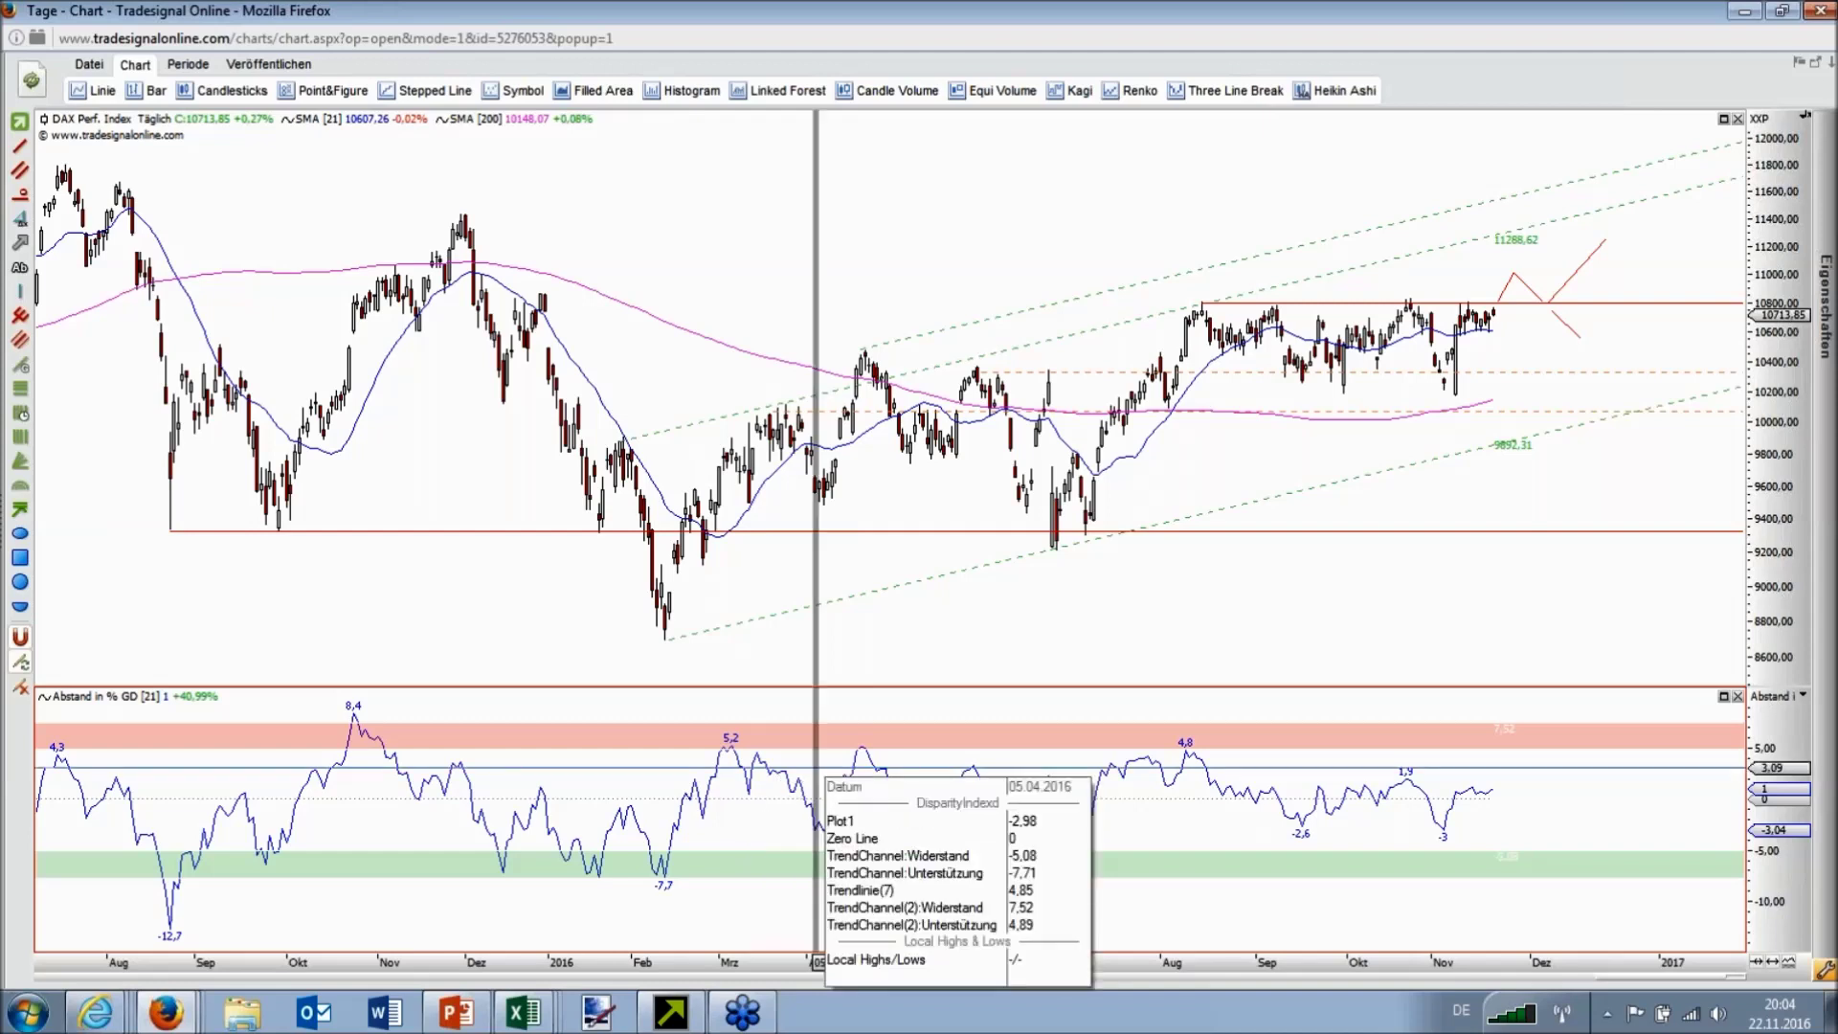
drag(816, 767, 1184, 802)
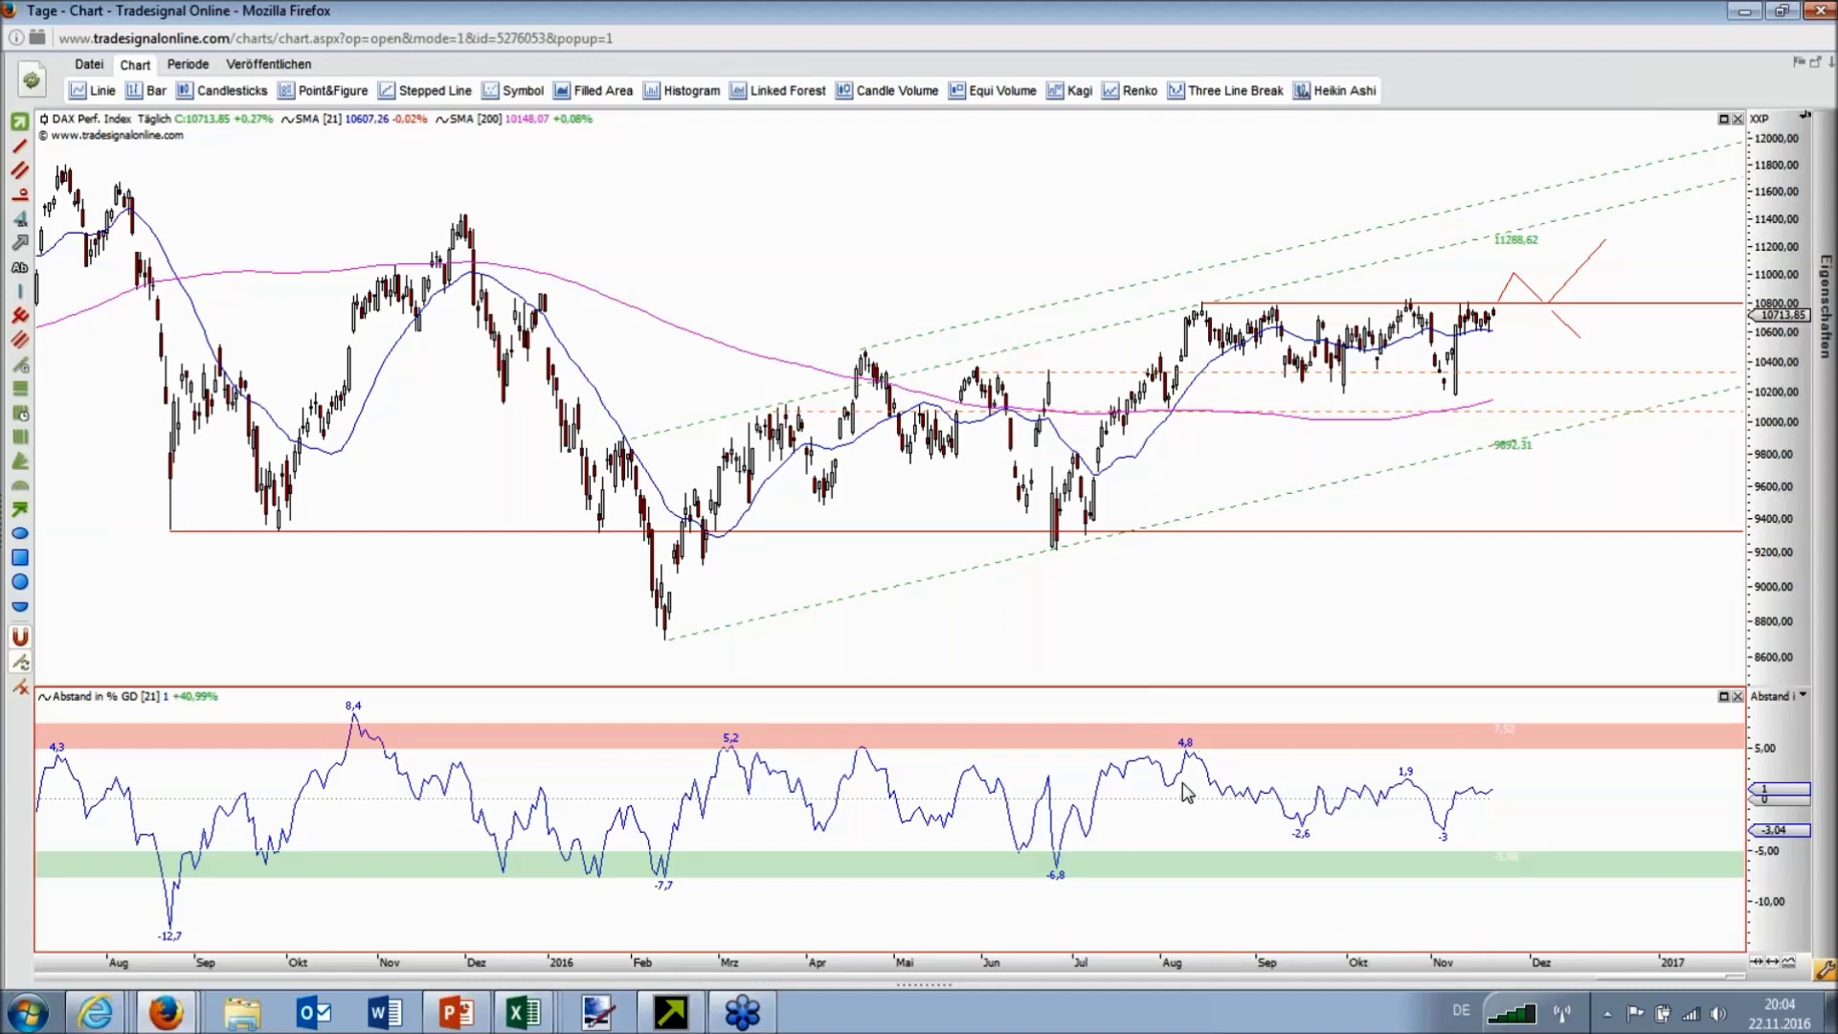
click(1187, 797)
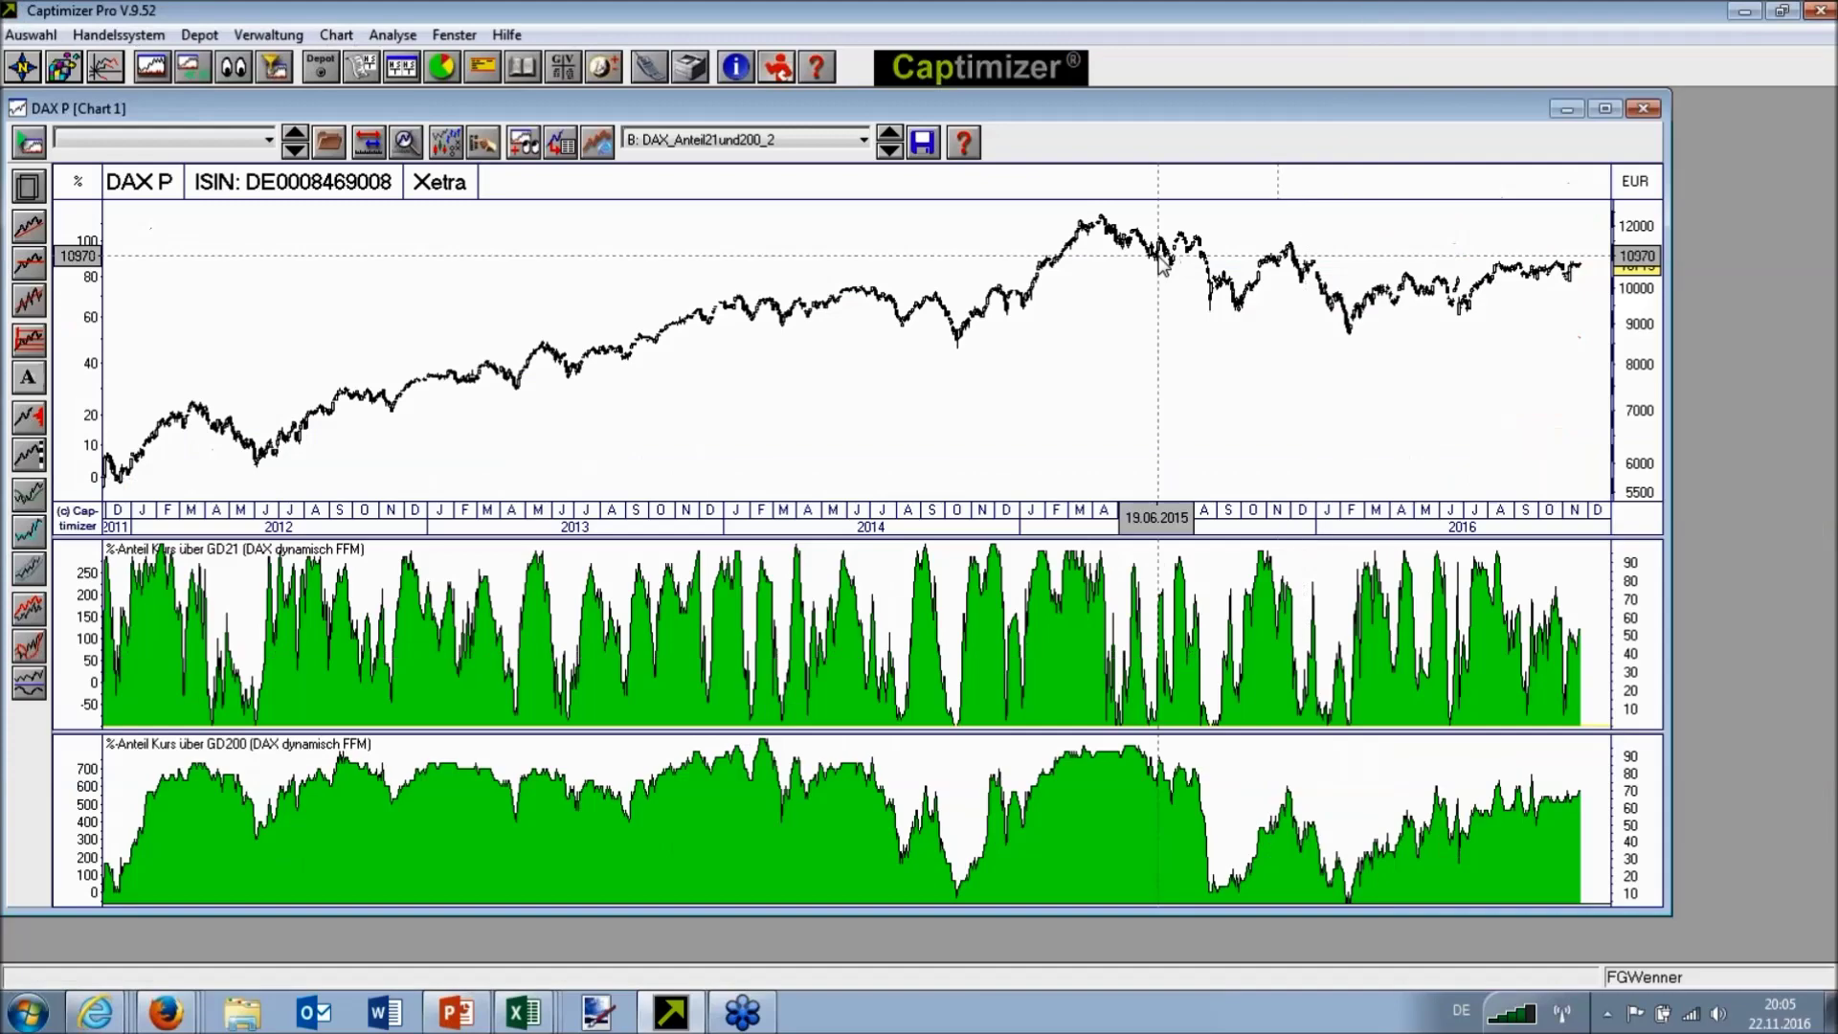
Step: In Captimizer, maximize the DAX chart, narrow its period to about February 2015 through November 2016, and inspect the low on 11.02.2016
click(1605, 108)
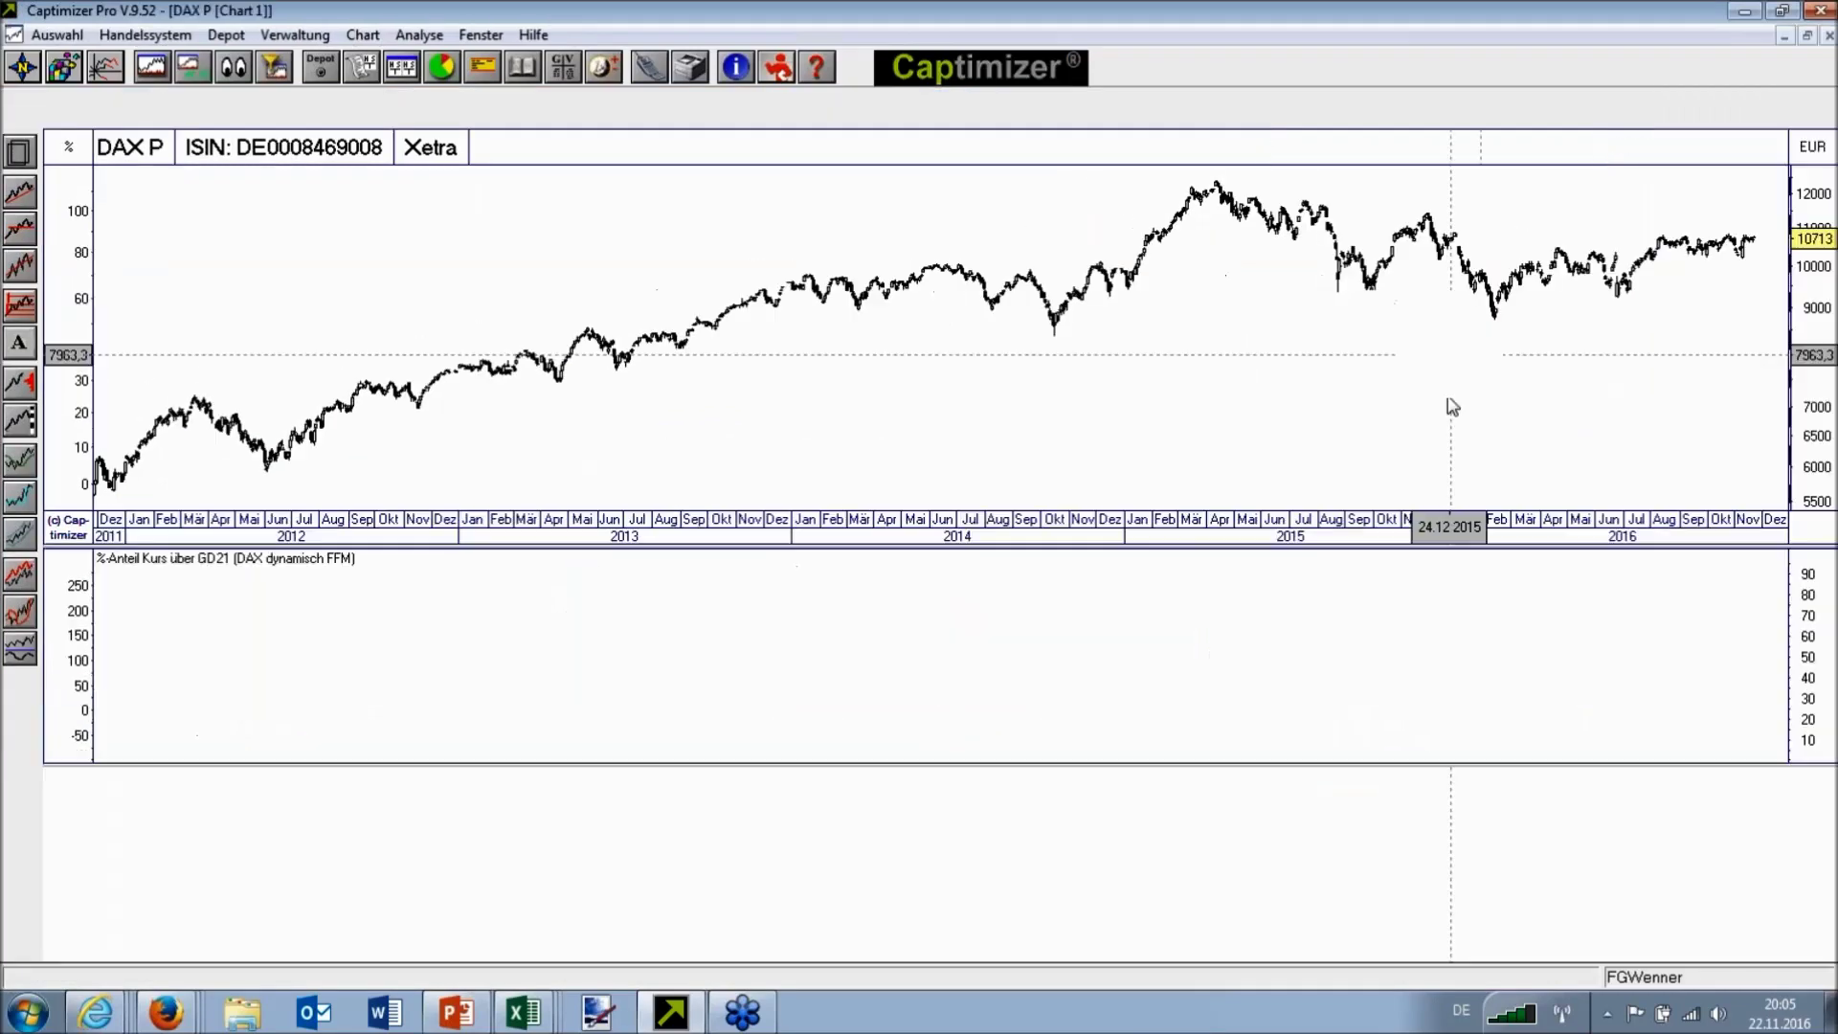
click(659, 513)
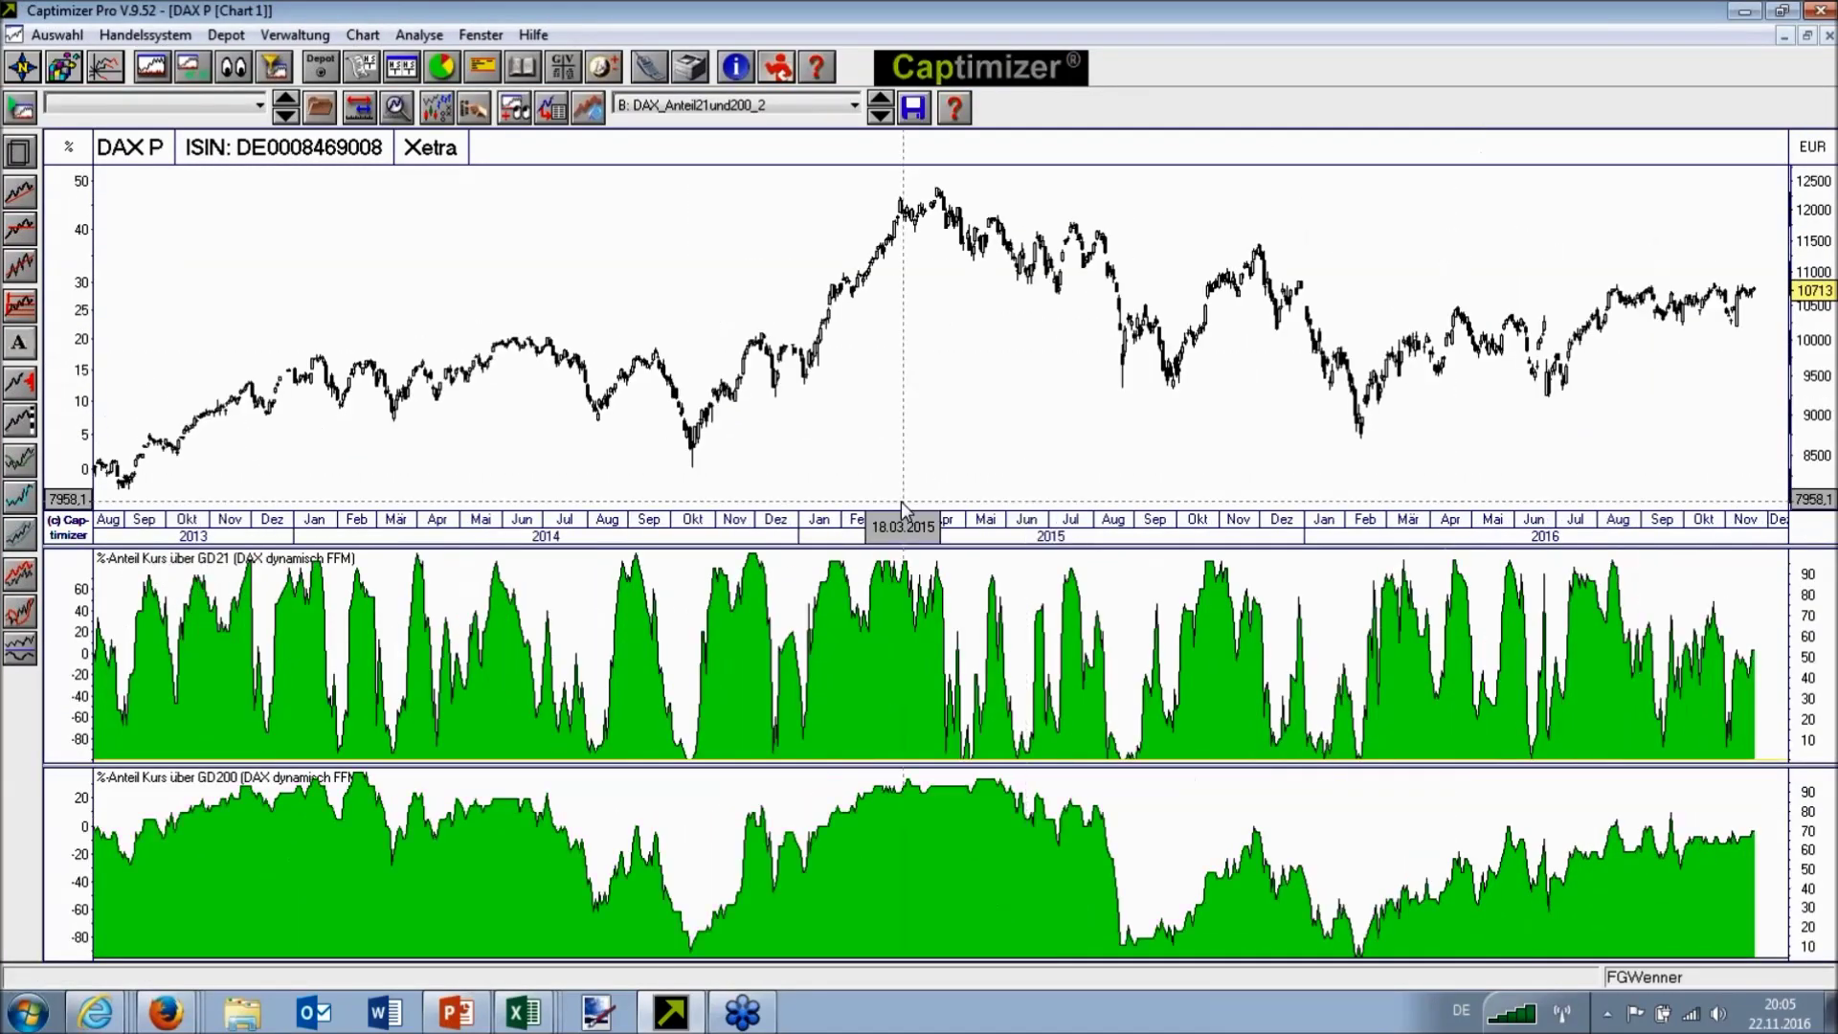
drag(902, 522, 1293, 522)
drag(1037, 526, 1399, 525)
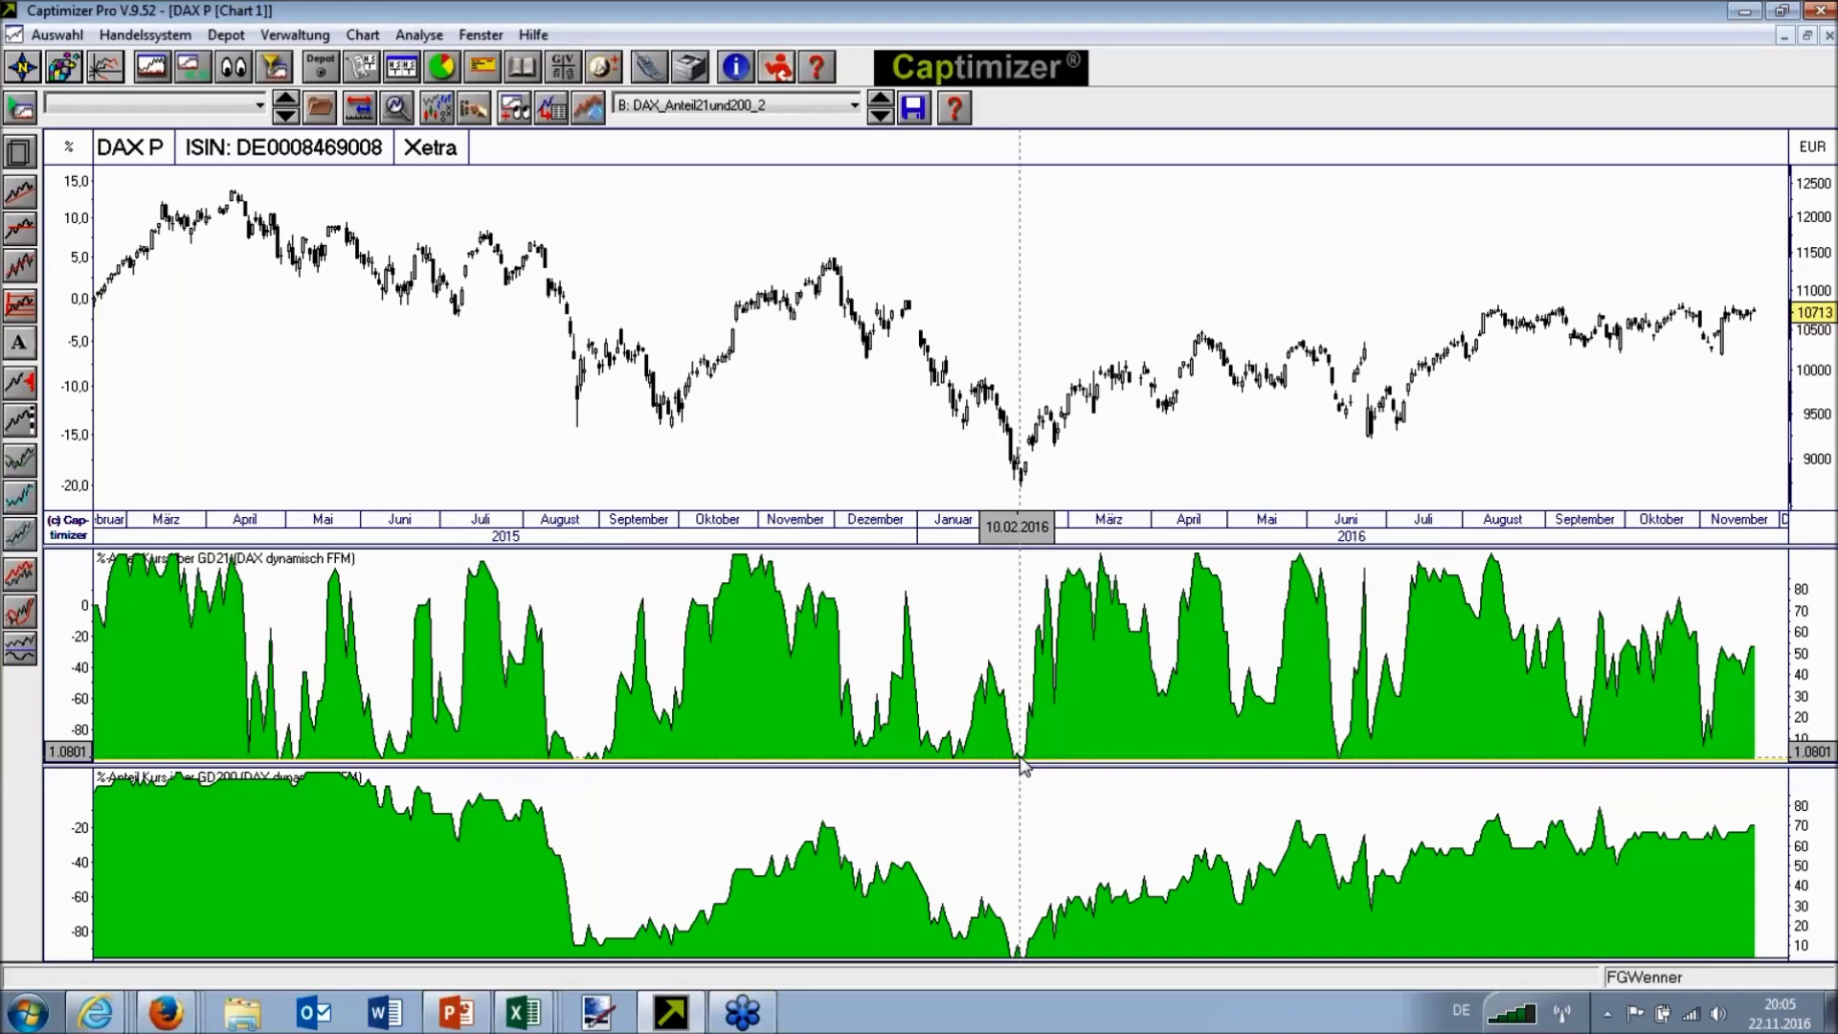
click(1025, 480)
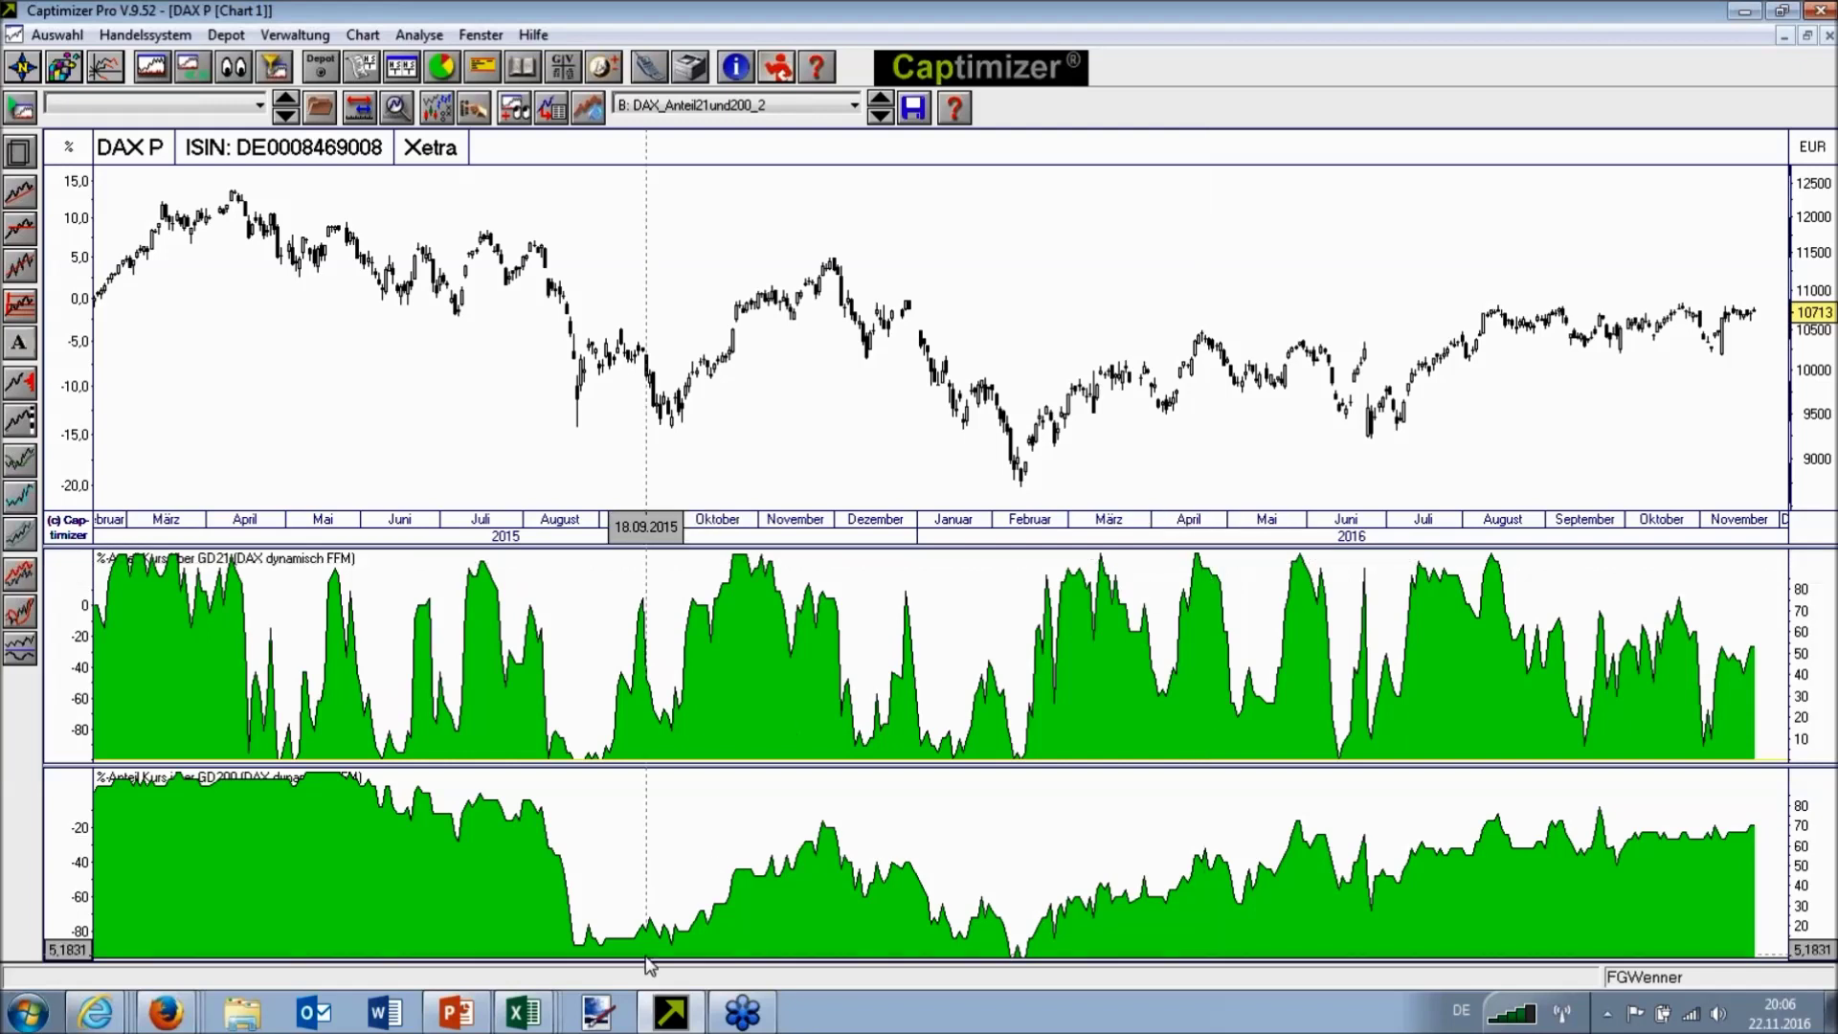
Step: Switch to the Thanksgiving-to-Christmas stock table in Excel, reposition its window, and go through the stocks from Rheinmetall up to MTU Aero Engines
click(520, 1011)
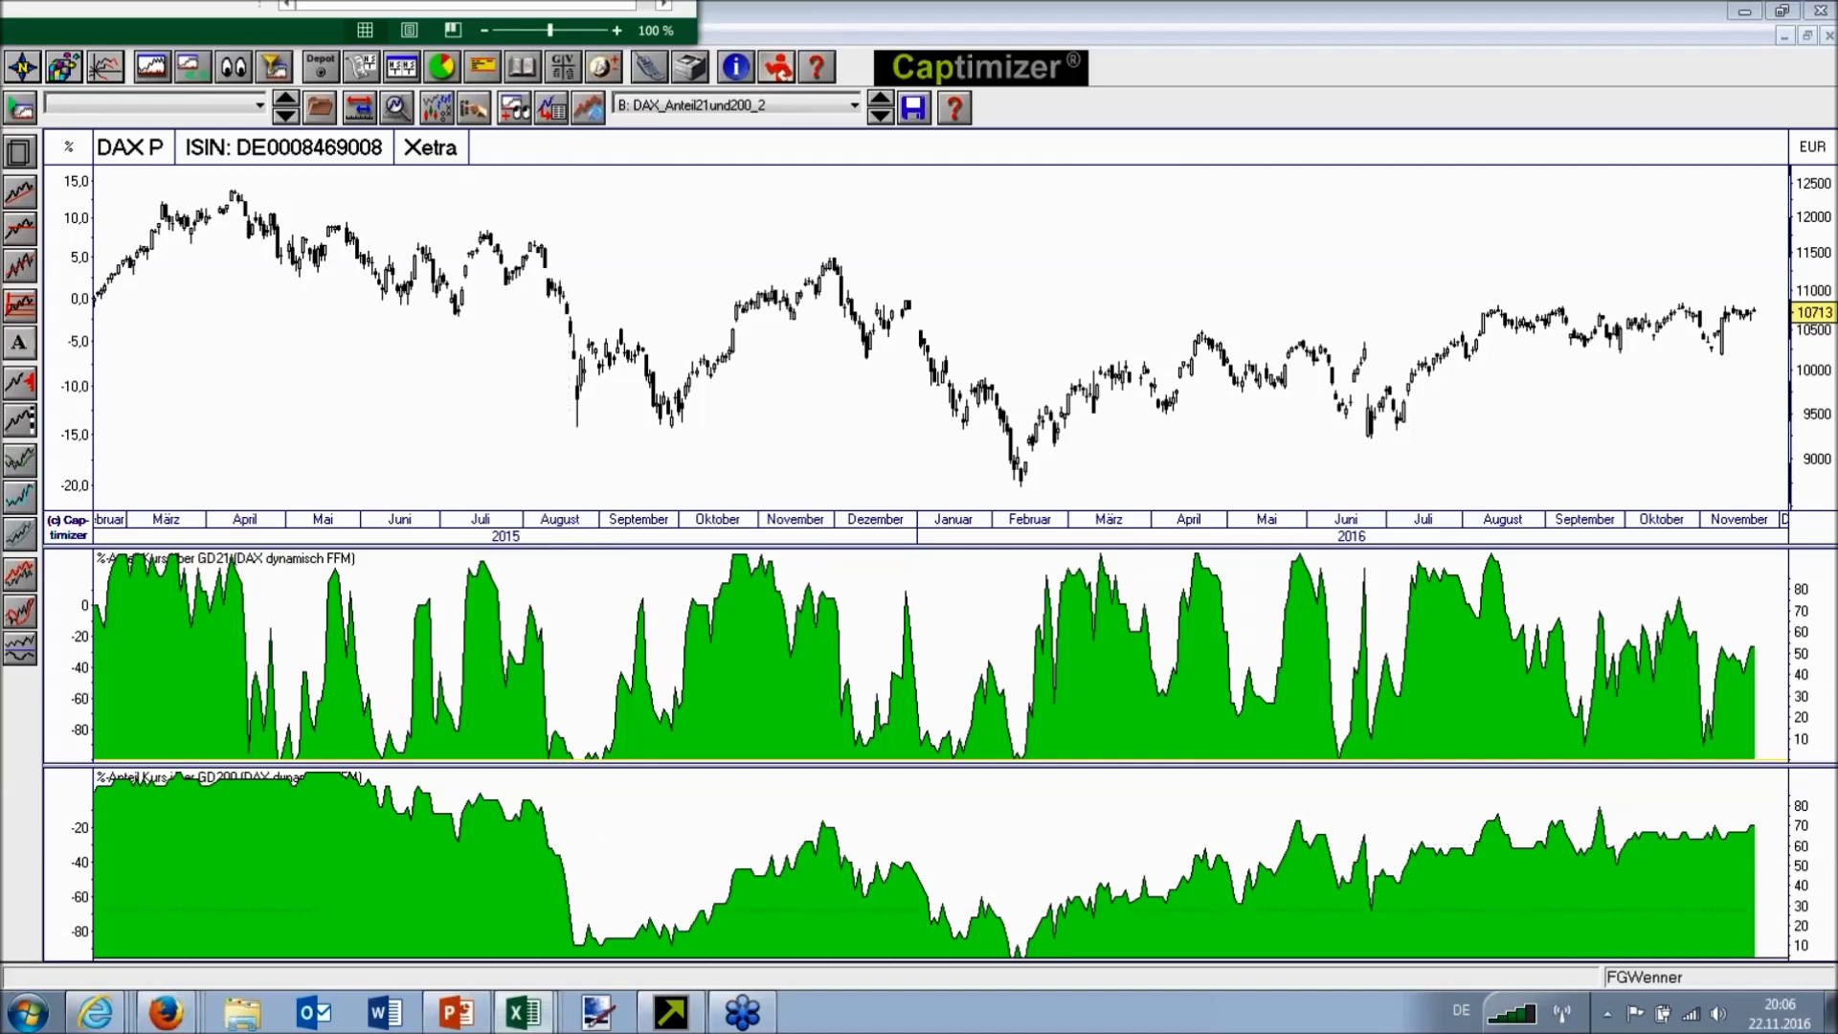
drag(978, 2, 959, 217)
click(376, 574)
key(Up)
click(373, 554)
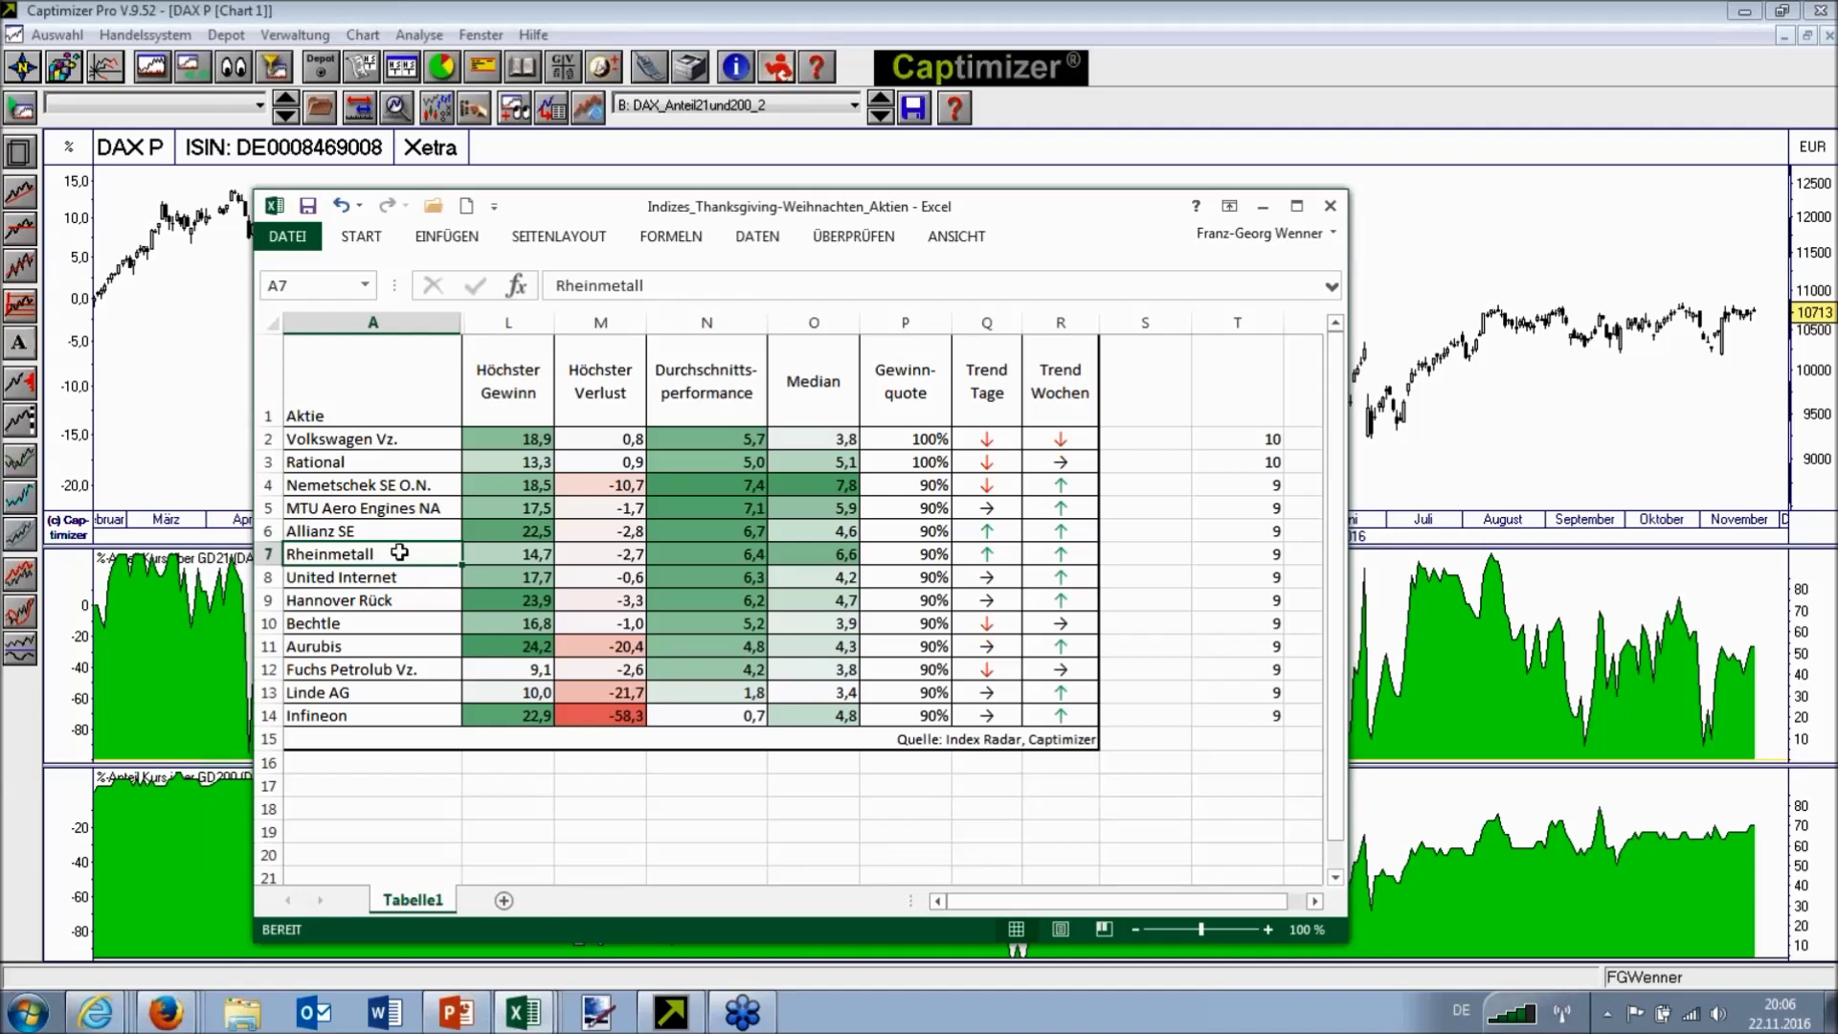
key(Up)
key(Up)
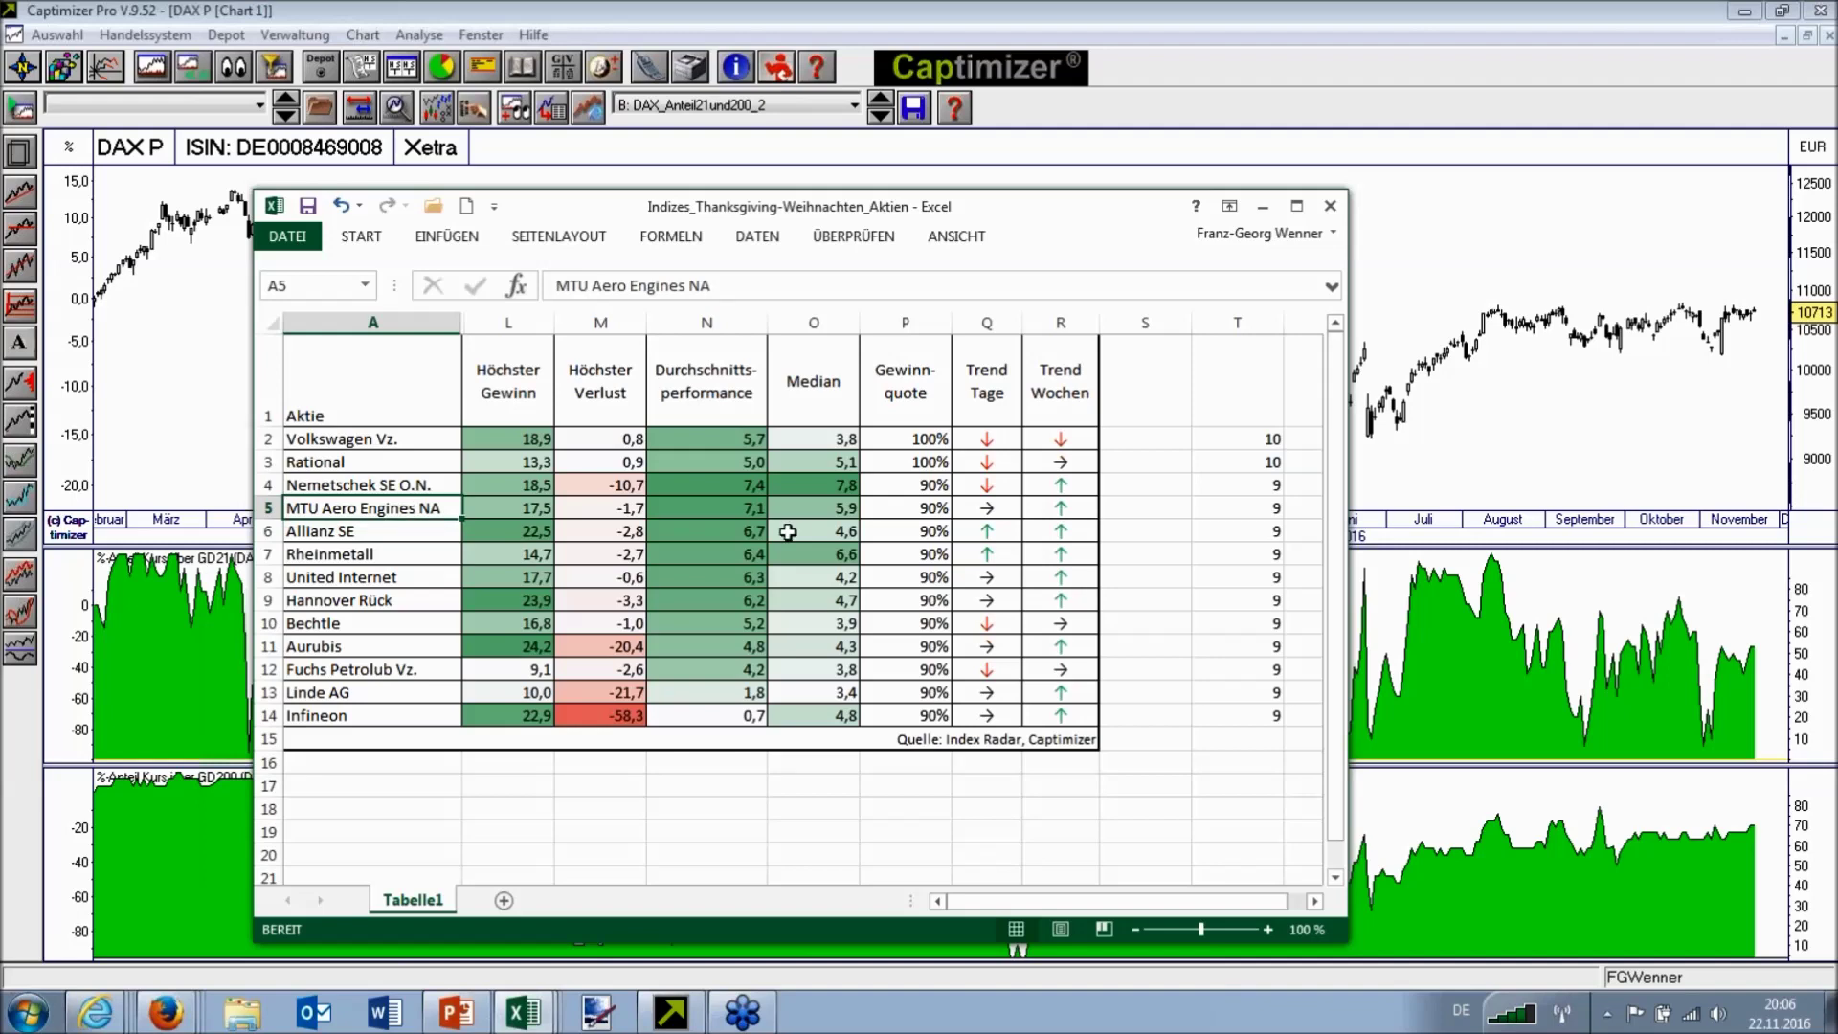
Step: Check the average performance of MTU Aero Engines and United Internet, and move the selection to an empty cell outside the table
drag(904, 507, 664, 502)
click(664, 502)
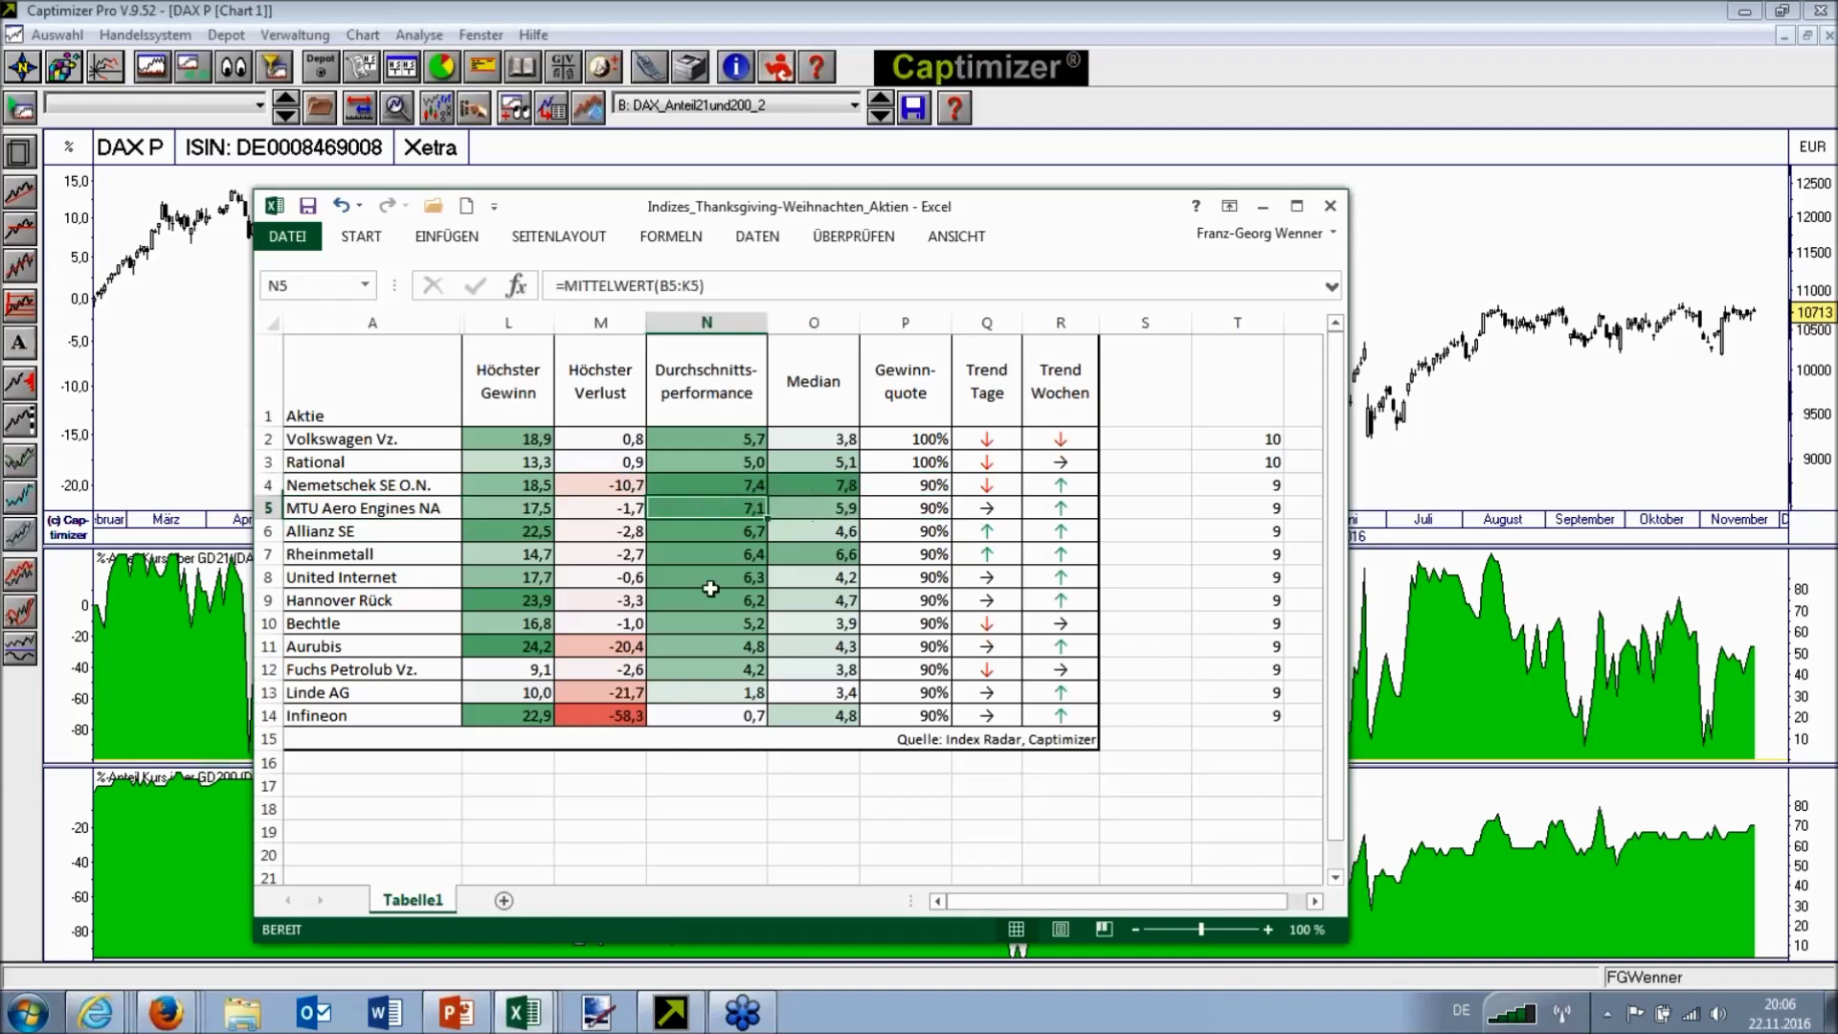
click(729, 577)
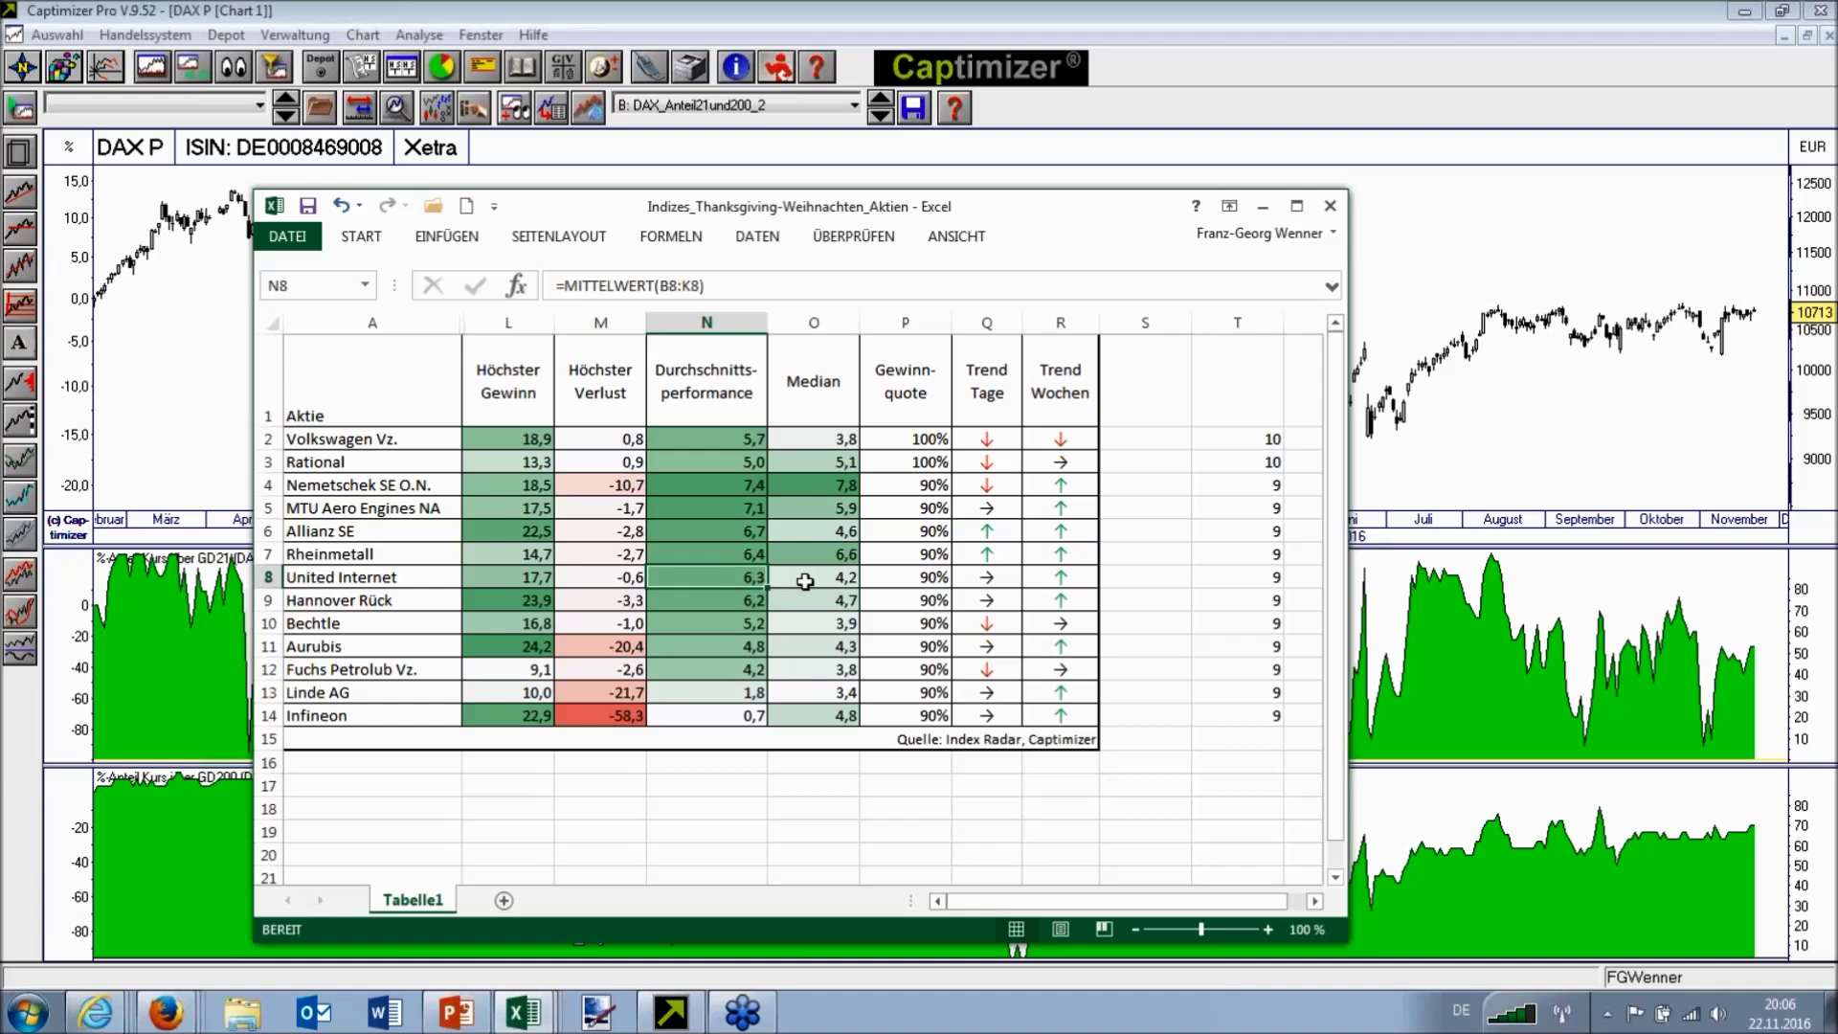
click(813, 822)
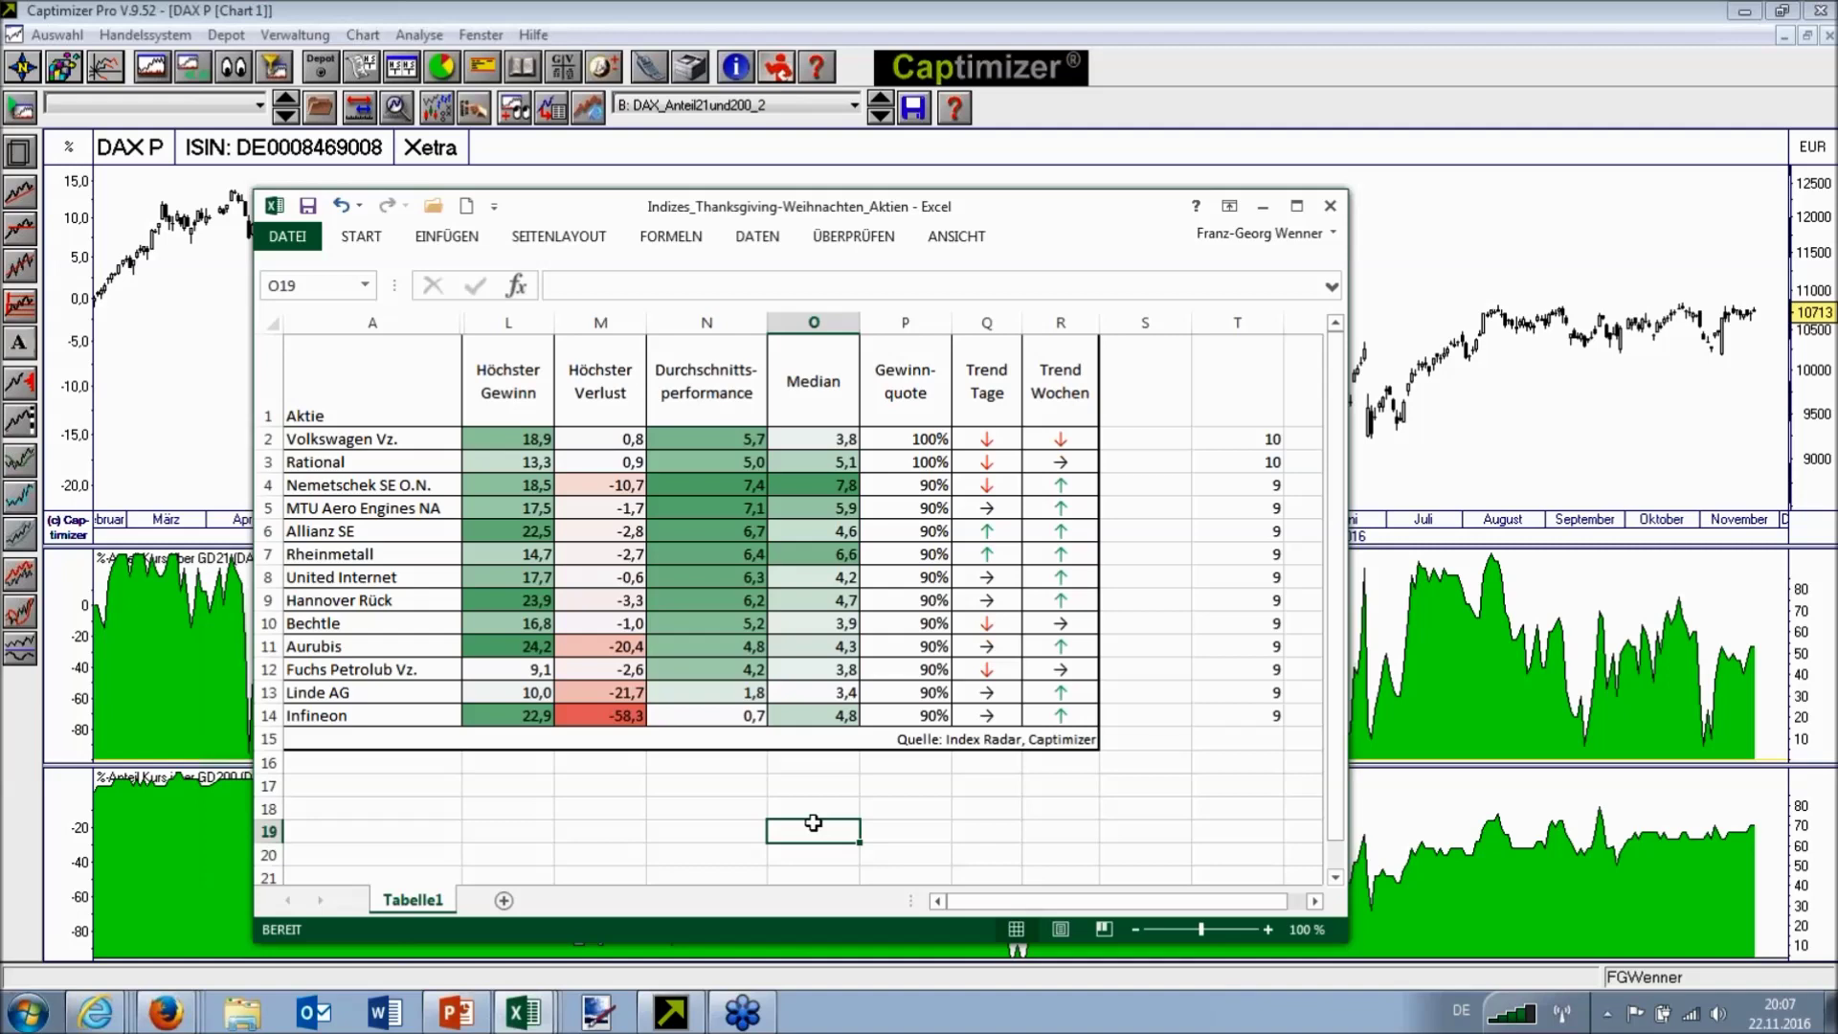
click(1116, 782)
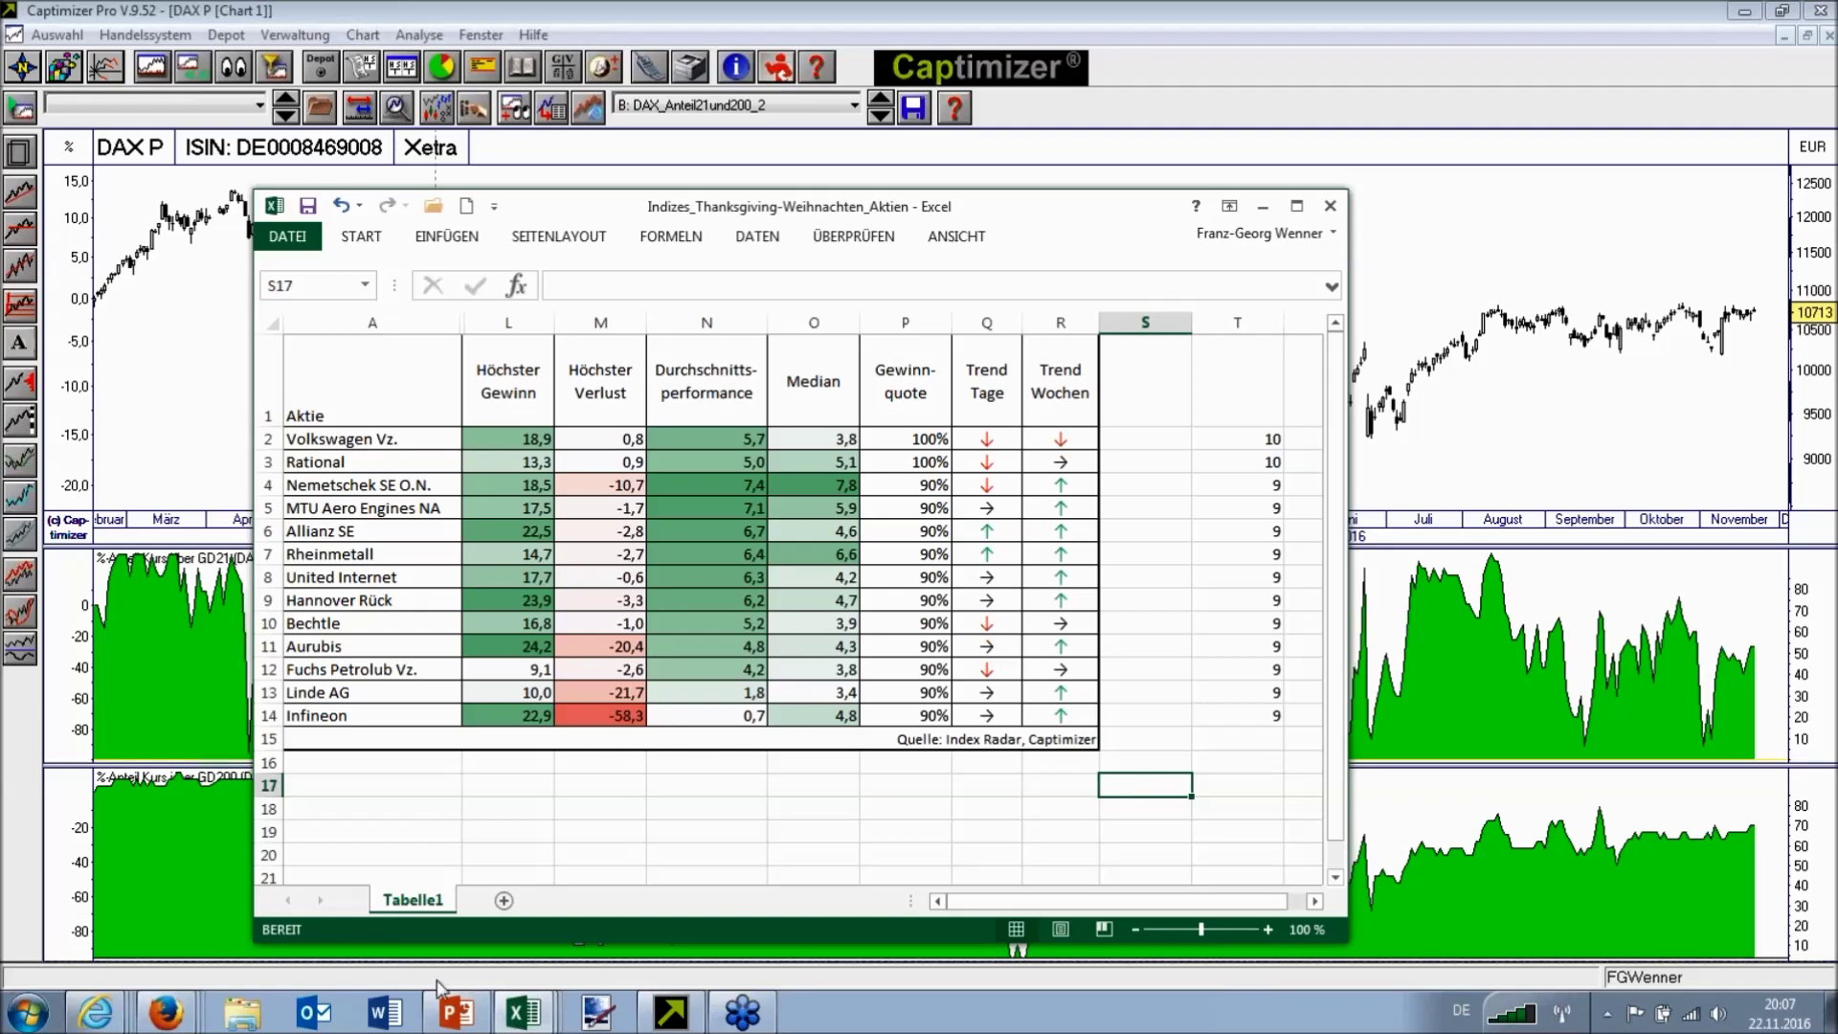
Step: Switch to the PowerPoint presentation and display slide 12, "Anlage-/Trading-Regeln"
click(456, 1011)
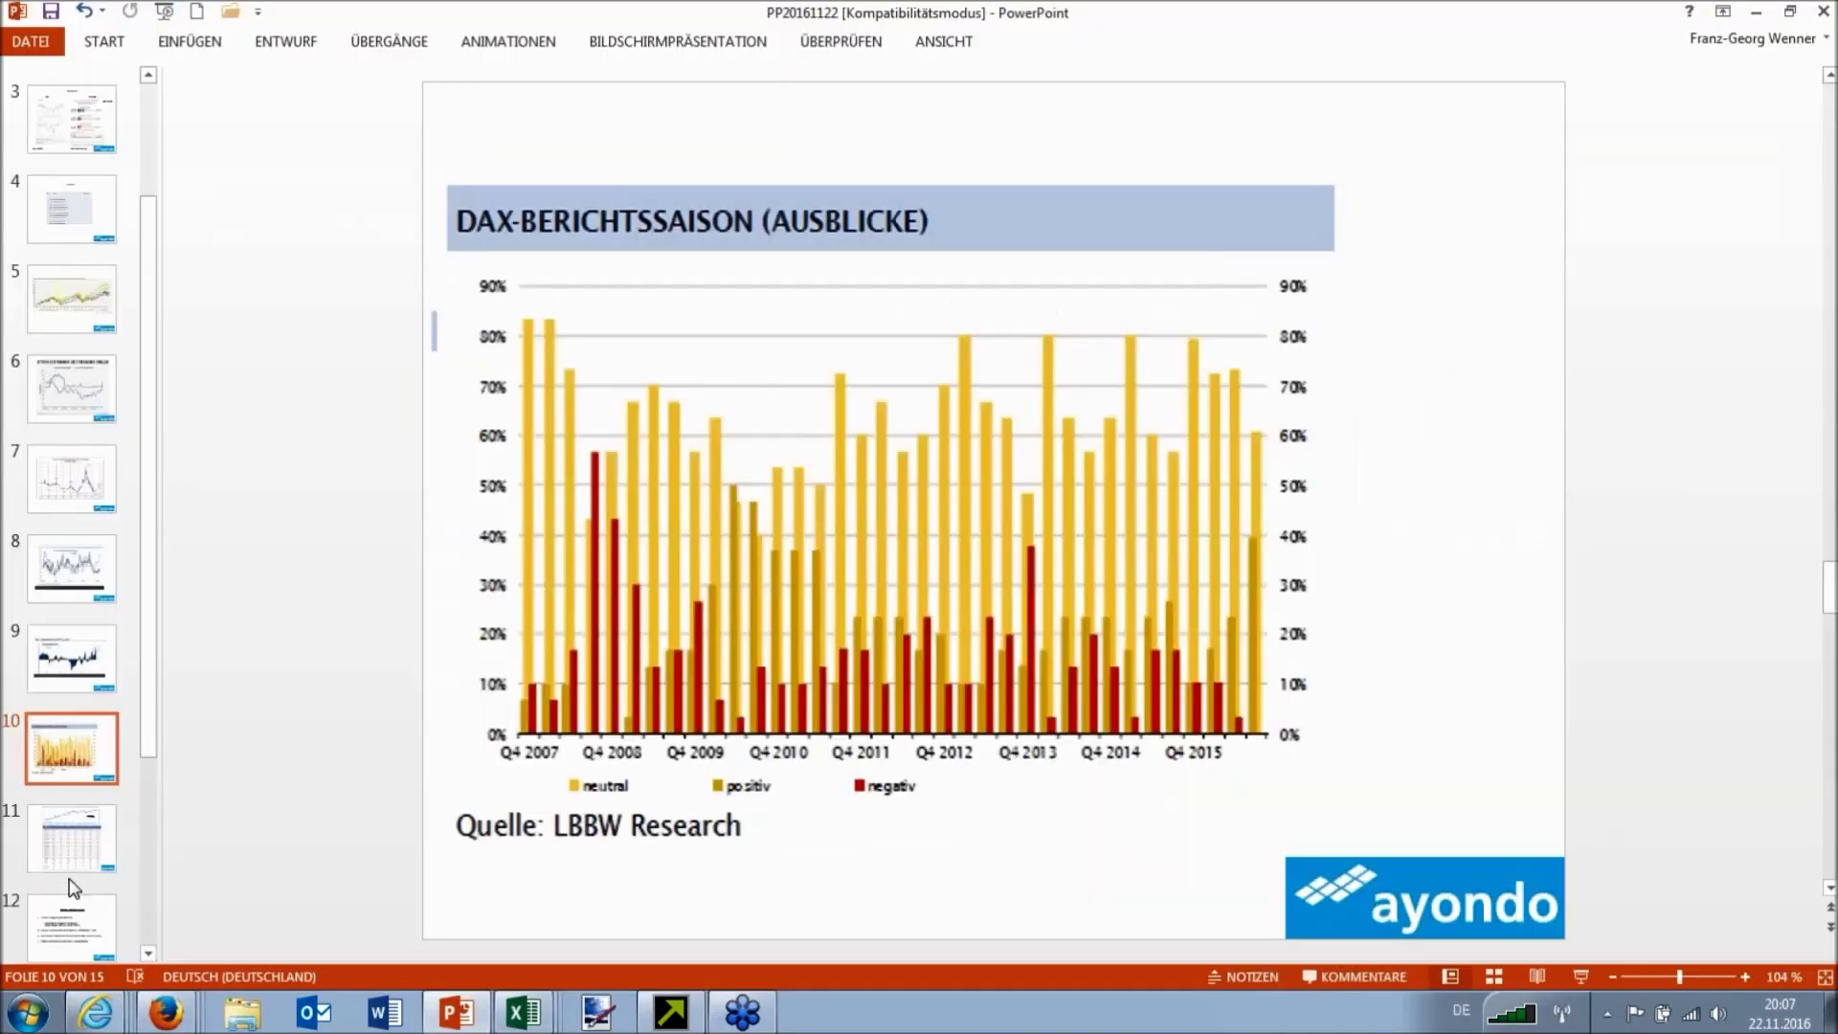
click(88, 911)
click(88, 911)
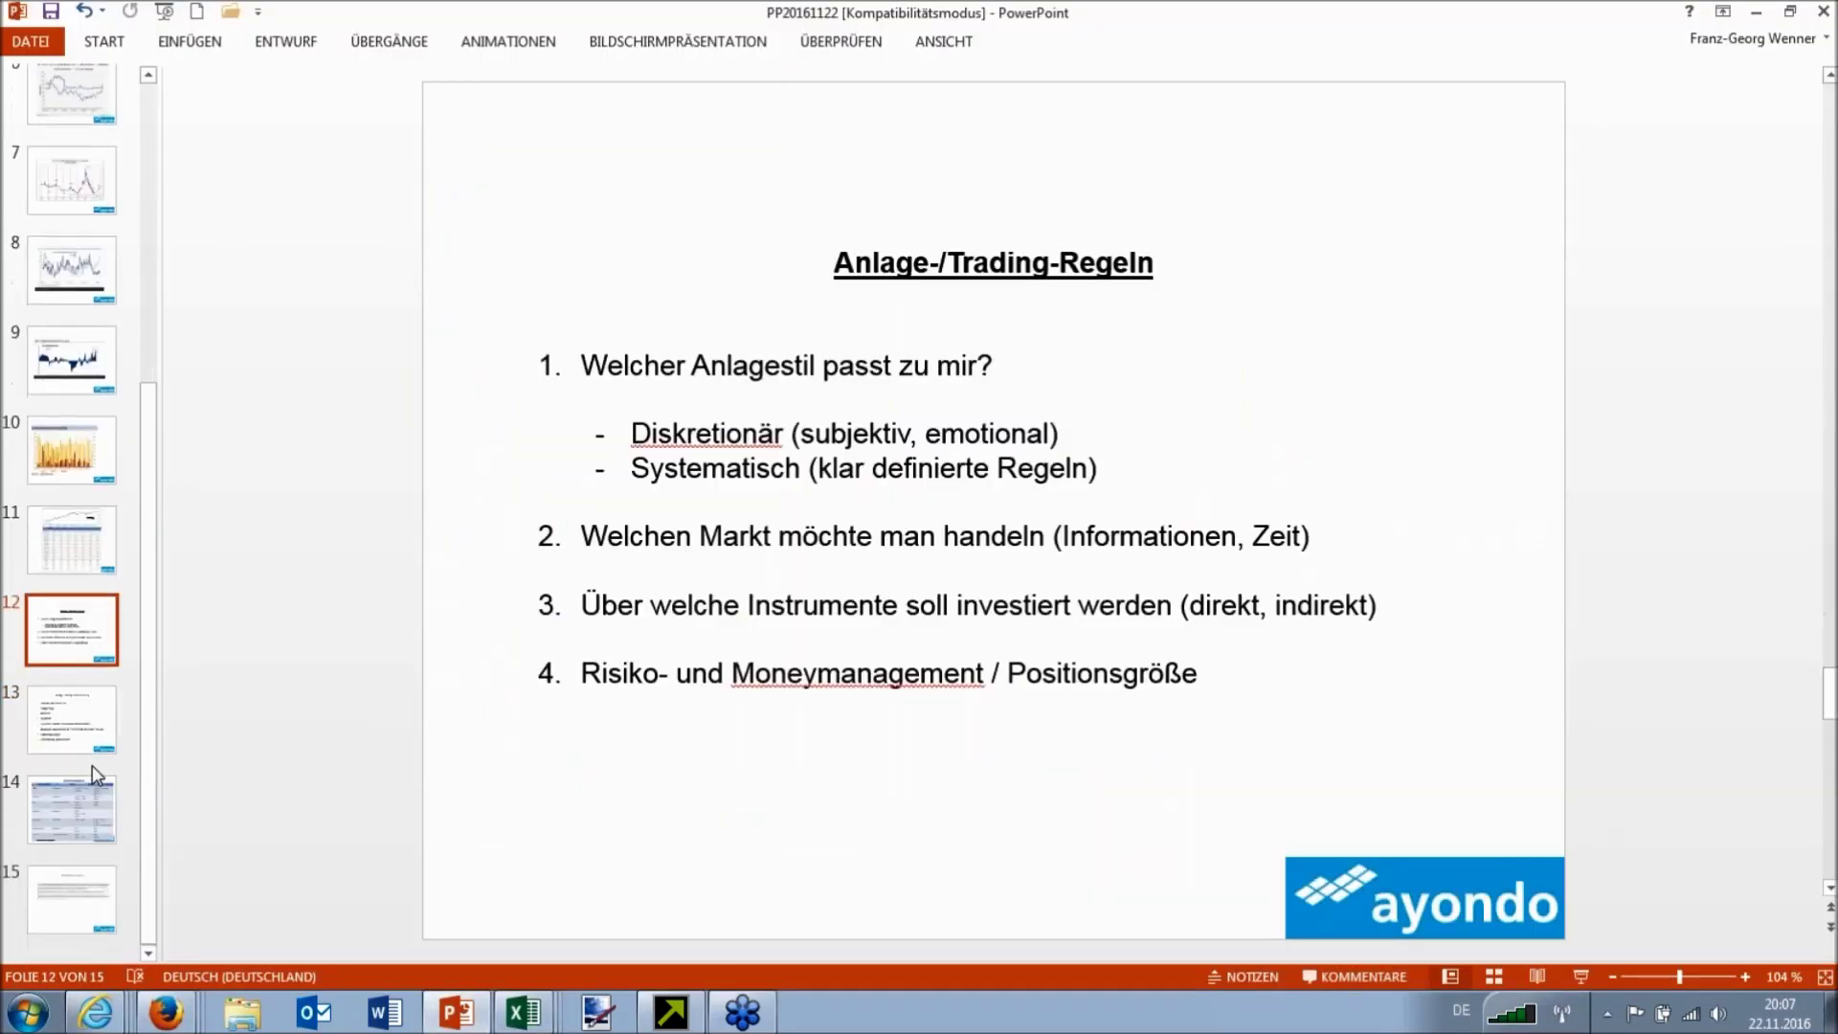